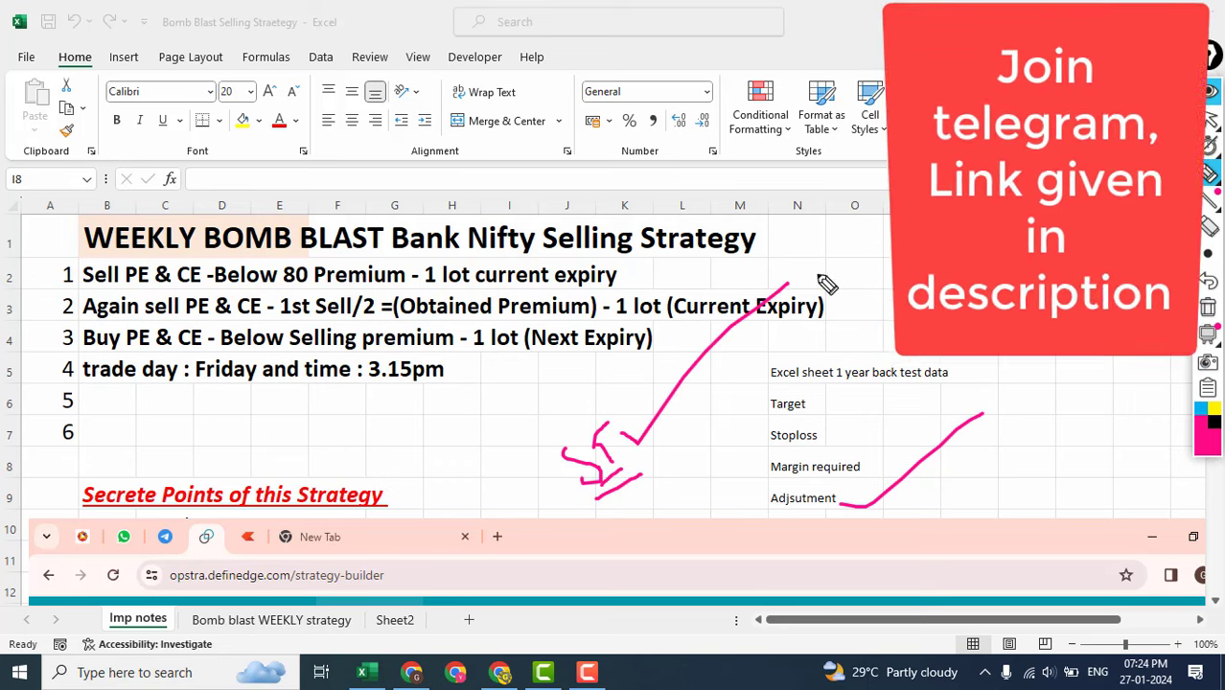
- Erase the old ink and draw freehand check-mark strokes over the weekly strategy rules, wiping the ink between strokes
{"action": "key", "text": "Delete"}
{"action": "left_click_drag", "start_coordinate": [740, 279], "coordinate": [874, 222]}
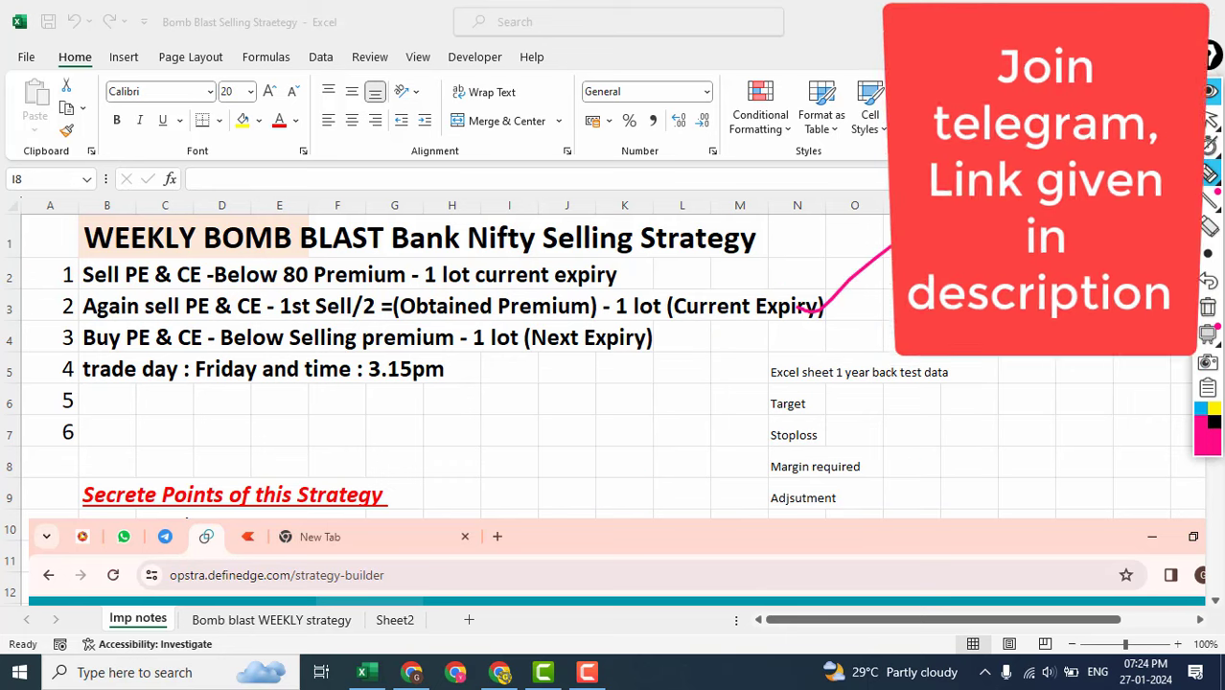
{"action": "left_click_drag", "start_coordinate": [685, 411], "coordinate": [705, 398]}
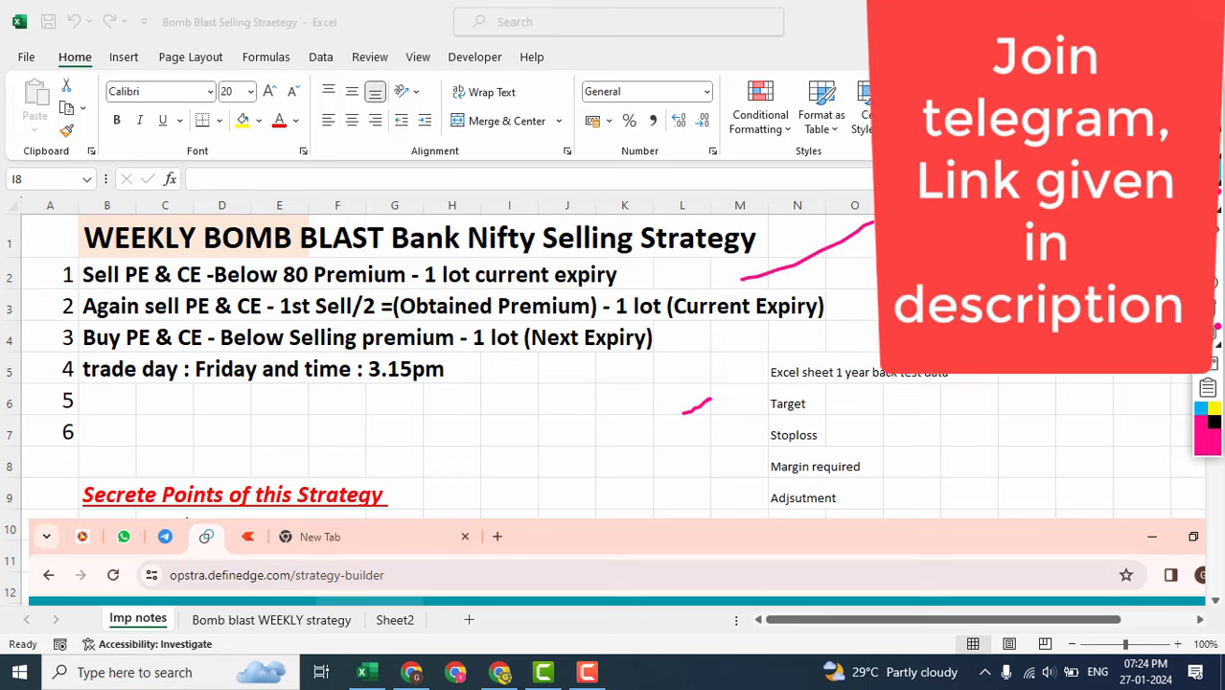
{"action": "key", "text": "Delete"}
{"action": "left_click_drag", "start_coordinate": [358, 429], "coordinate": [582, 293]}
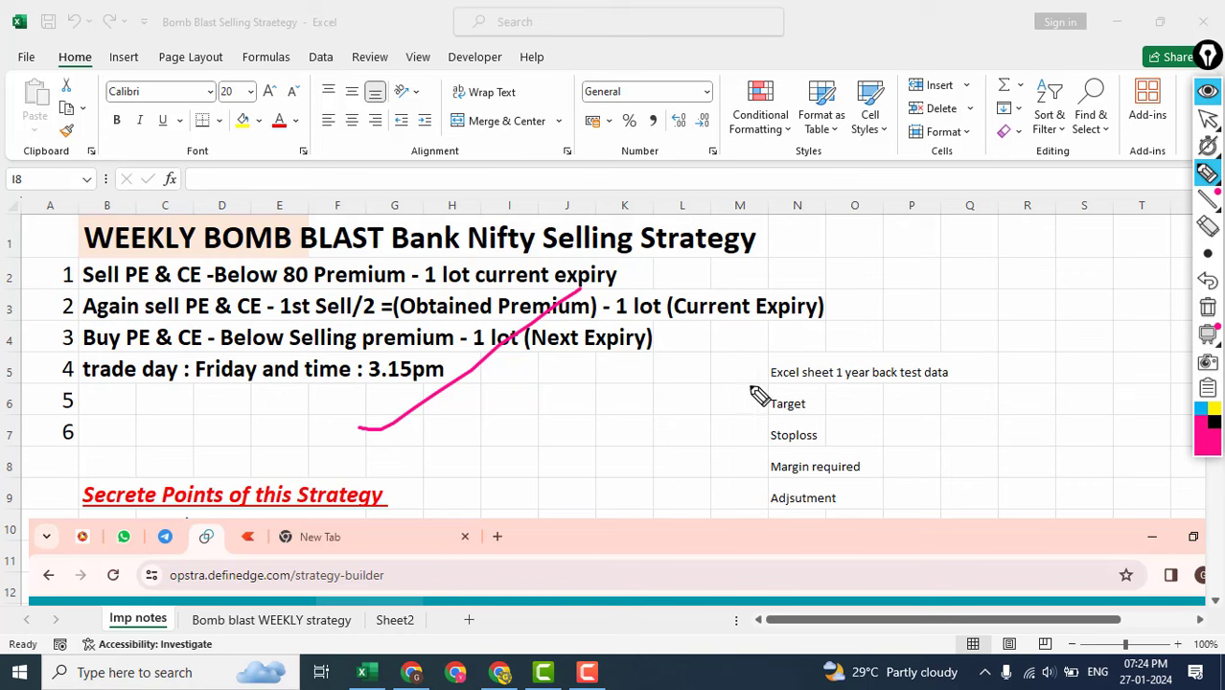
{"action": "left_click", "coordinate": [1208, 309]}
- Draw a check mark and a large freehand outline around the topic list beside the strategy rules, and erase all ink
{"action": "mouse_move", "coordinate": [577, 419]}
{"action": "left_mouse_down"}
{"action": "mouse_move", "coordinate": [587, 428]}
{"action": "mouse_move", "coordinate": [645, 361]}
{"action": "left_mouse_up"}
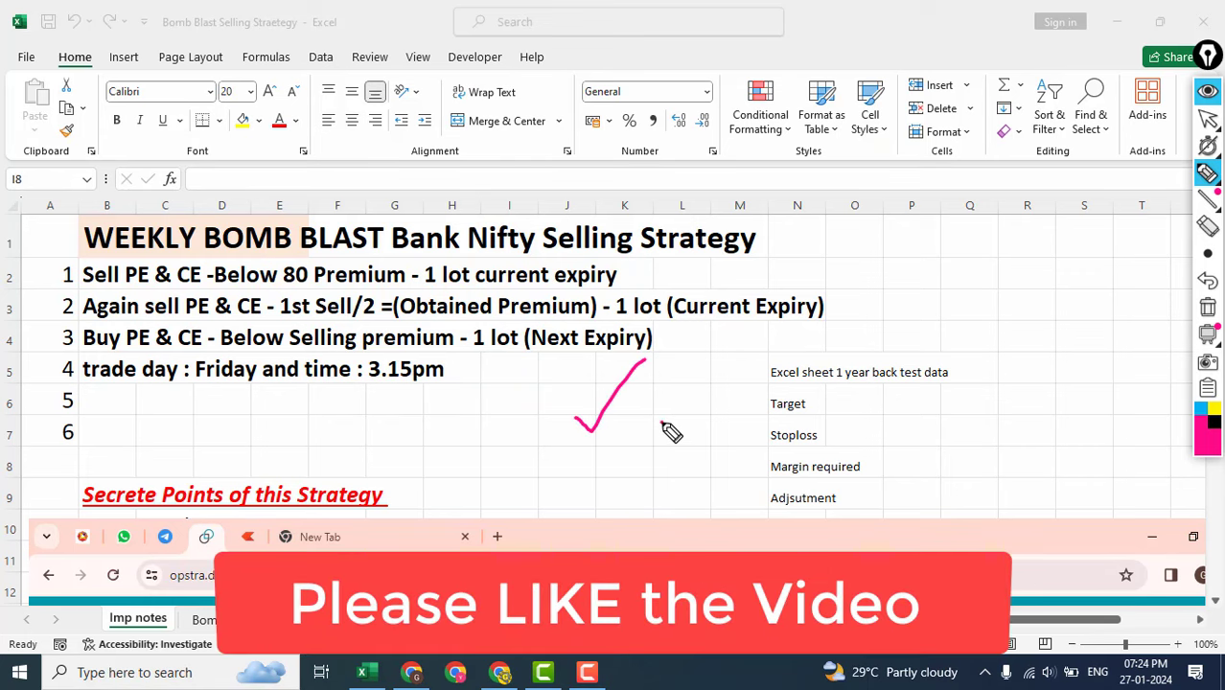
{"action": "mouse_move", "coordinate": [628, 402]}
{"action": "left_mouse_down"}
{"action": "mouse_move", "coordinate": [675, 438]}
{"action": "mouse_move", "coordinate": [903, 370]}
{"action": "mouse_move", "coordinate": [1042, 386]}
{"action": "mouse_move", "coordinate": [1029, 301]}
{"action": "mouse_move", "coordinate": [993, 476]}
{"action": "mouse_move", "coordinate": [1062, 437]}
{"action": "left_mouse_up"}
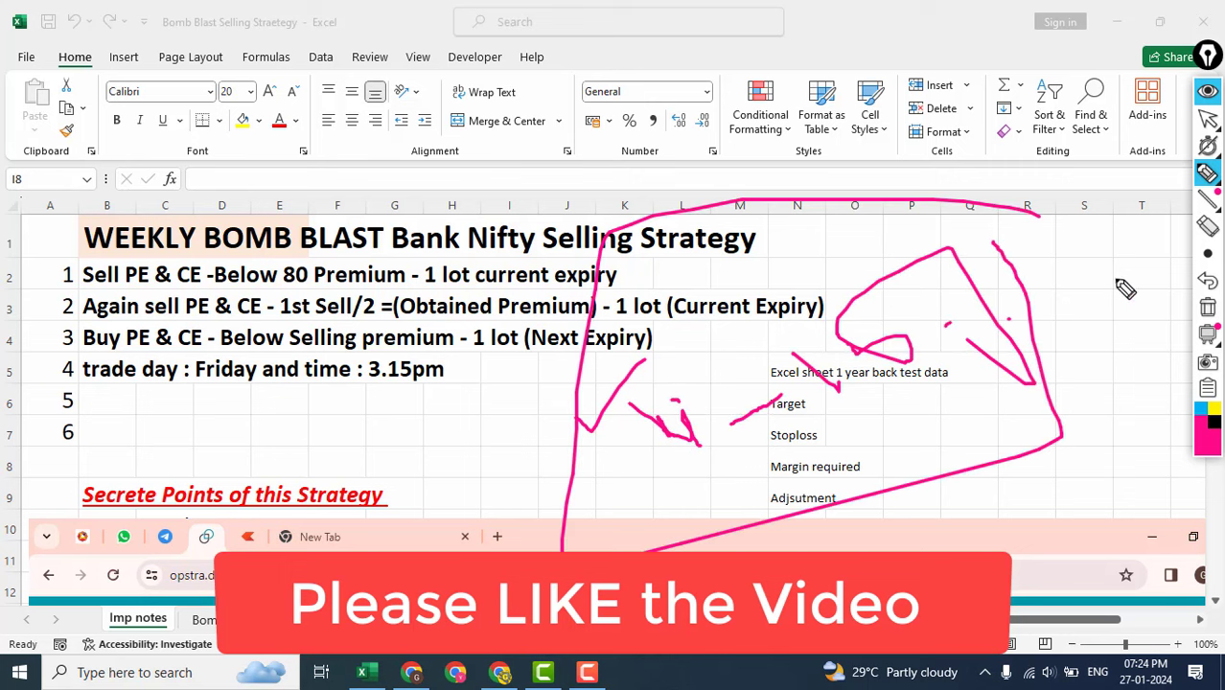
{"action": "left_click", "coordinate": [1208, 309]}
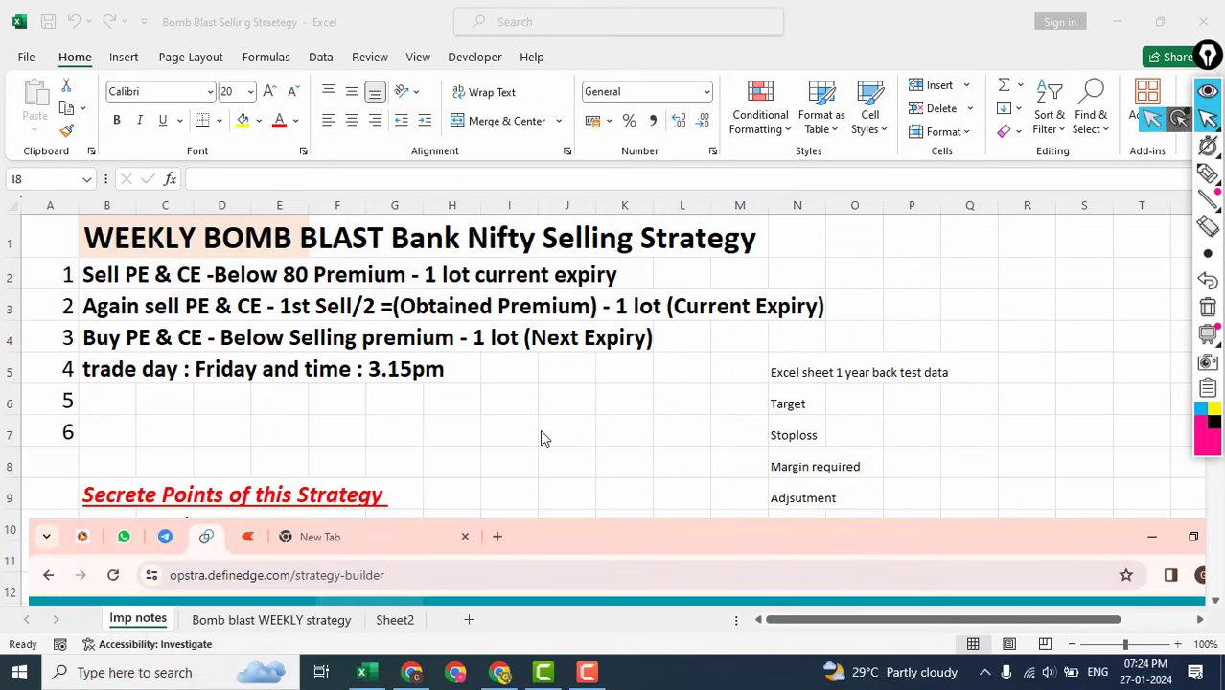
- Switch to the YouTube playlist "option selling strategies back test", bracket its video list with the pen, and erase the ink
{"action": "left_click", "coordinate": [499, 672]}
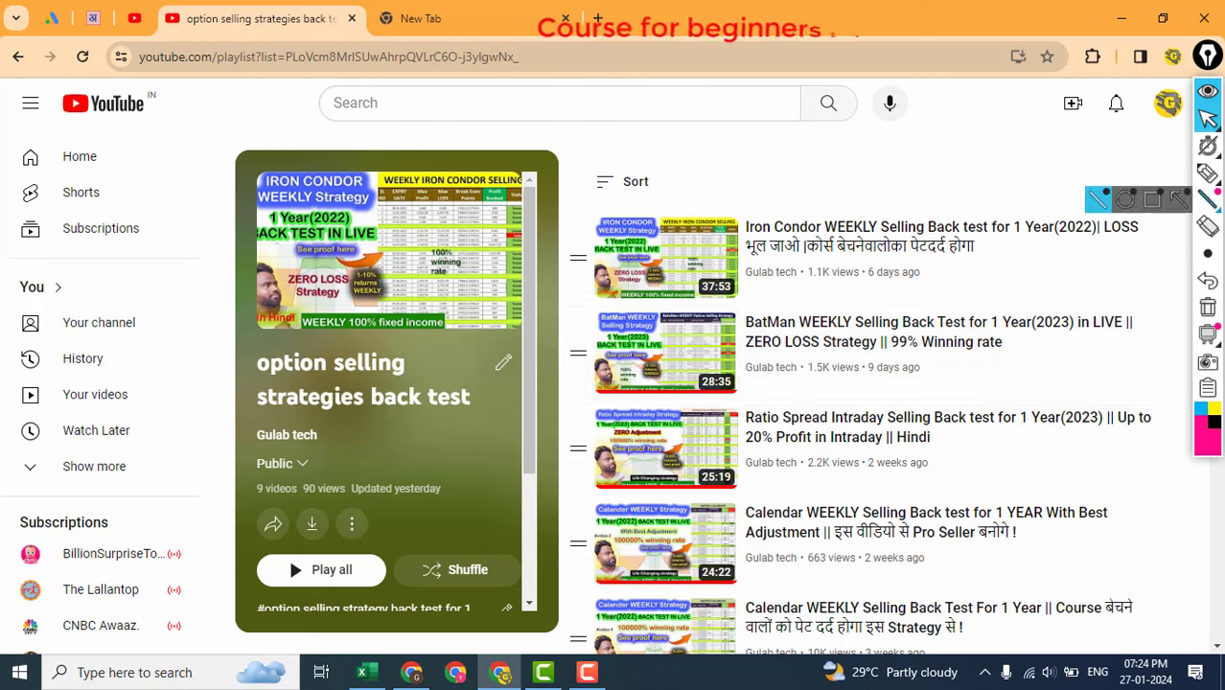
{"action": "left_click", "coordinate": [1208, 172]}
{"action": "left_click_drag", "start_coordinate": [604, 188], "coordinate": [586, 581]}
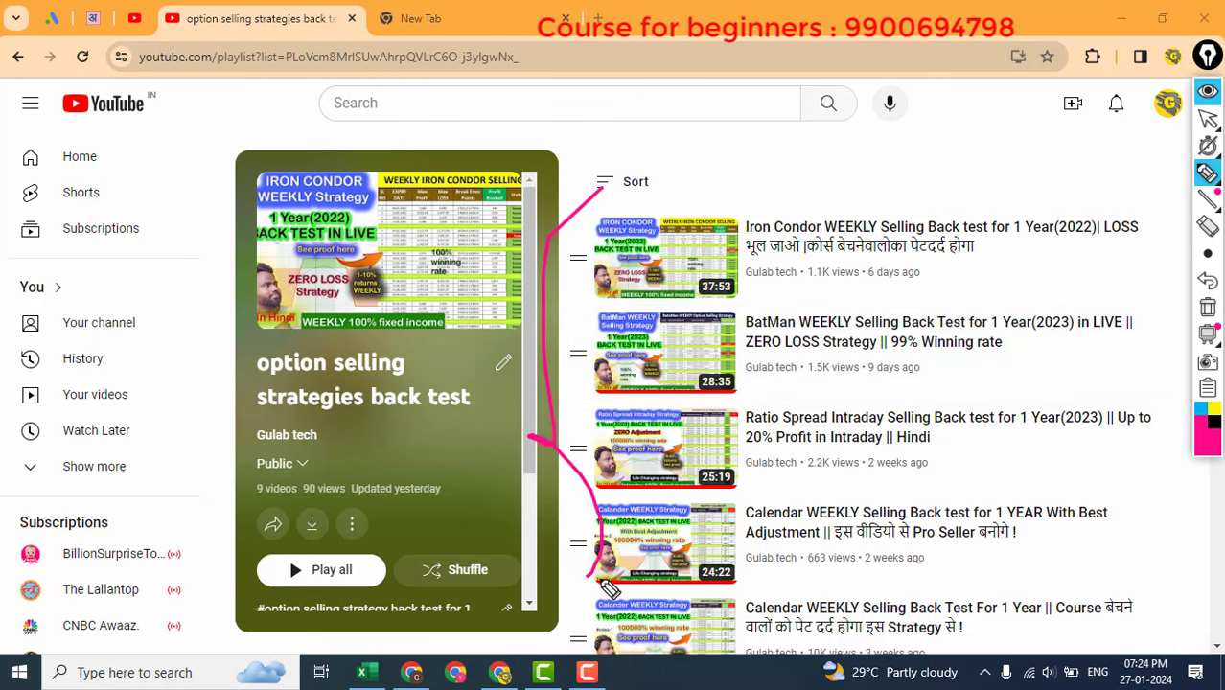
{"action": "mouse_move", "coordinate": [1041, 268]}
{"action": "left_mouse_down"}
{"action": "mouse_move", "coordinate": [1053, 459]}
{"action": "mouse_move", "coordinate": [1065, 381]}
{"action": "mouse_move", "coordinate": [1086, 399]}
{"action": "mouse_move", "coordinate": [1040, 388]}
{"action": "left_mouse_up"}
{"action": "left_click", "coordinate": [1207, 308]}
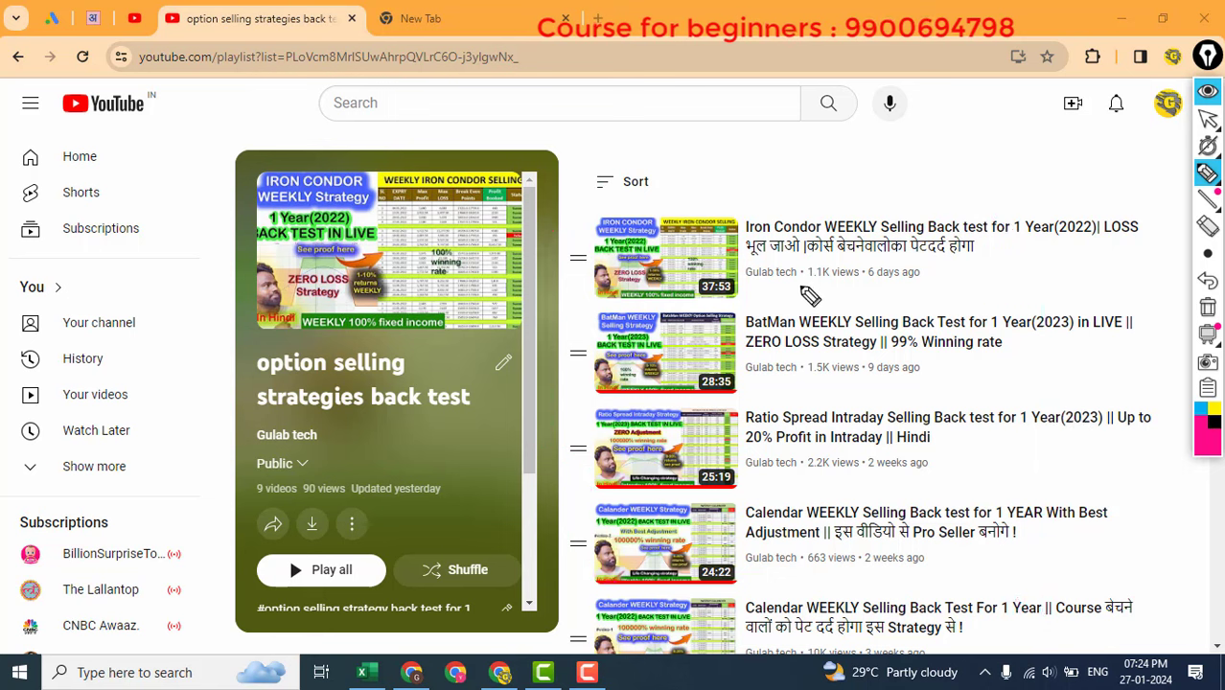
- Tick the playlist videos one by one with the pen, from Iron Condor to the second Calendar back test, and erase the ticks
{"action": "left_click_drag", "start_coordinate": [808, 294], "coordinate": [868, 245]}
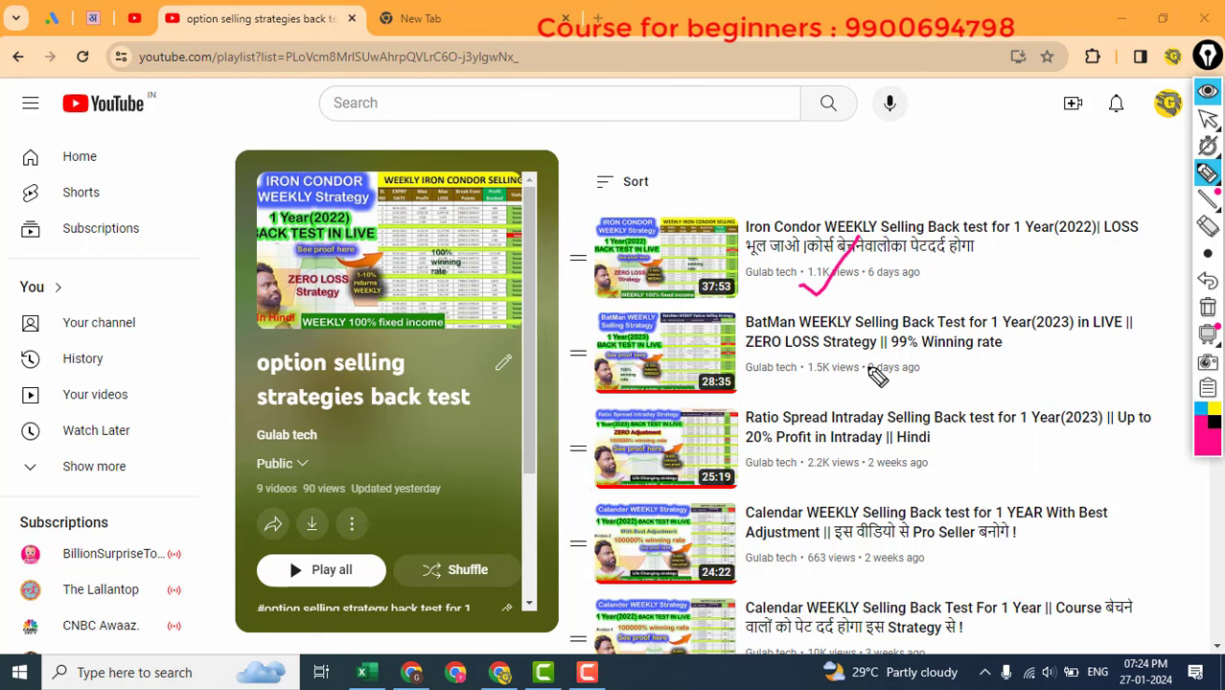
{"action": "left_click_drag", "start_coordinate": [832, 390], "coordinate": [911, 339]}
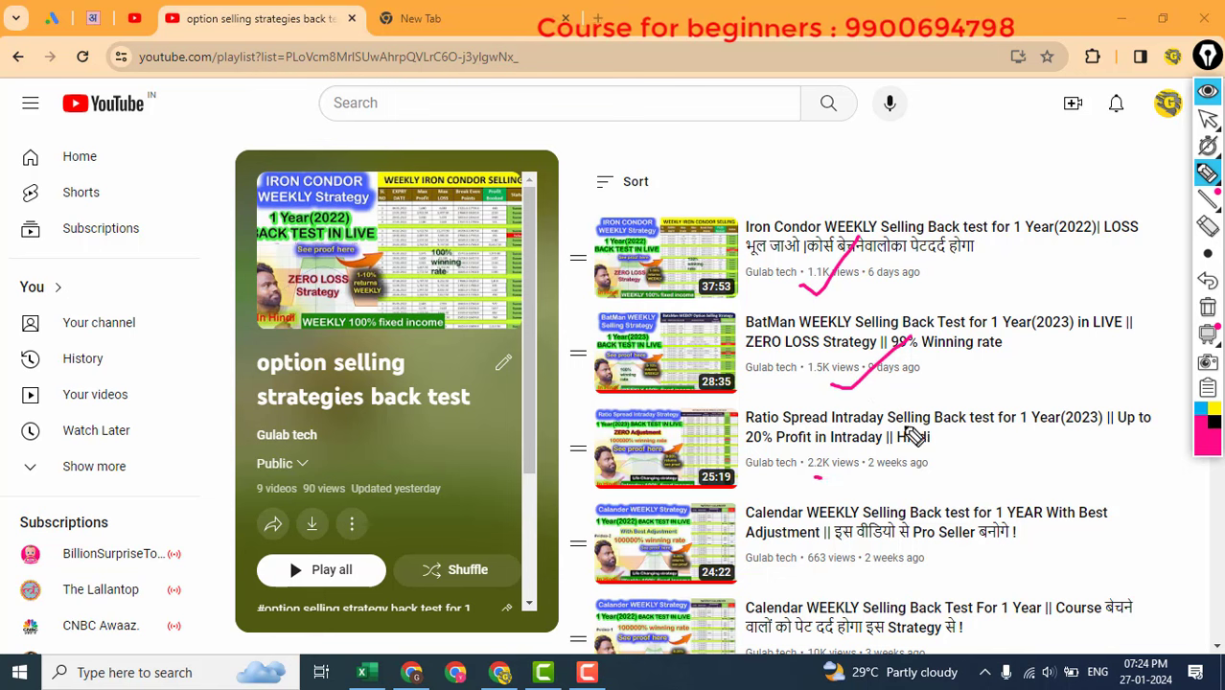
{"action": "left_click_drag", "start_coordinate": [817, 477], "coordinate": [906, 424]}
{"action": "left_click_drag", "start_coordinate": [810, 563], "coordinate": [832, 550]}
{"action": "left_click_drag", "start_coordinate": [824, 634], "coordinate": [885, 606]}
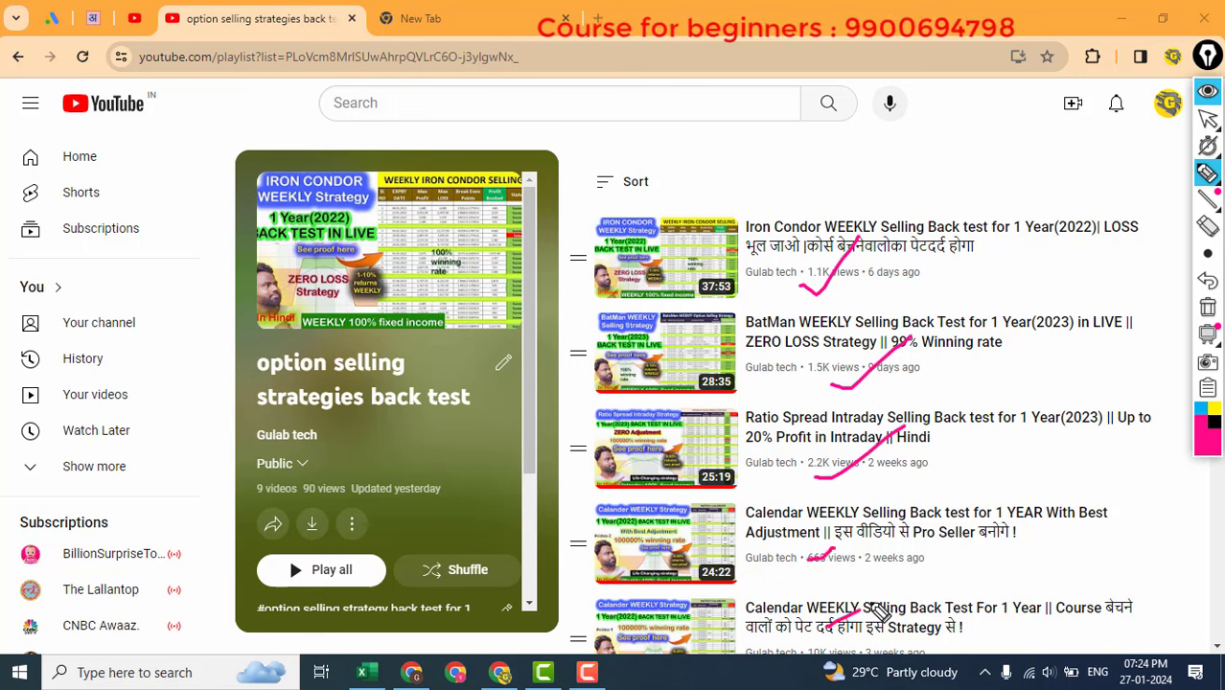
{"action": "left_click_drag", "start_coordinate": [830, 659], "coordinate": [964, 552]}
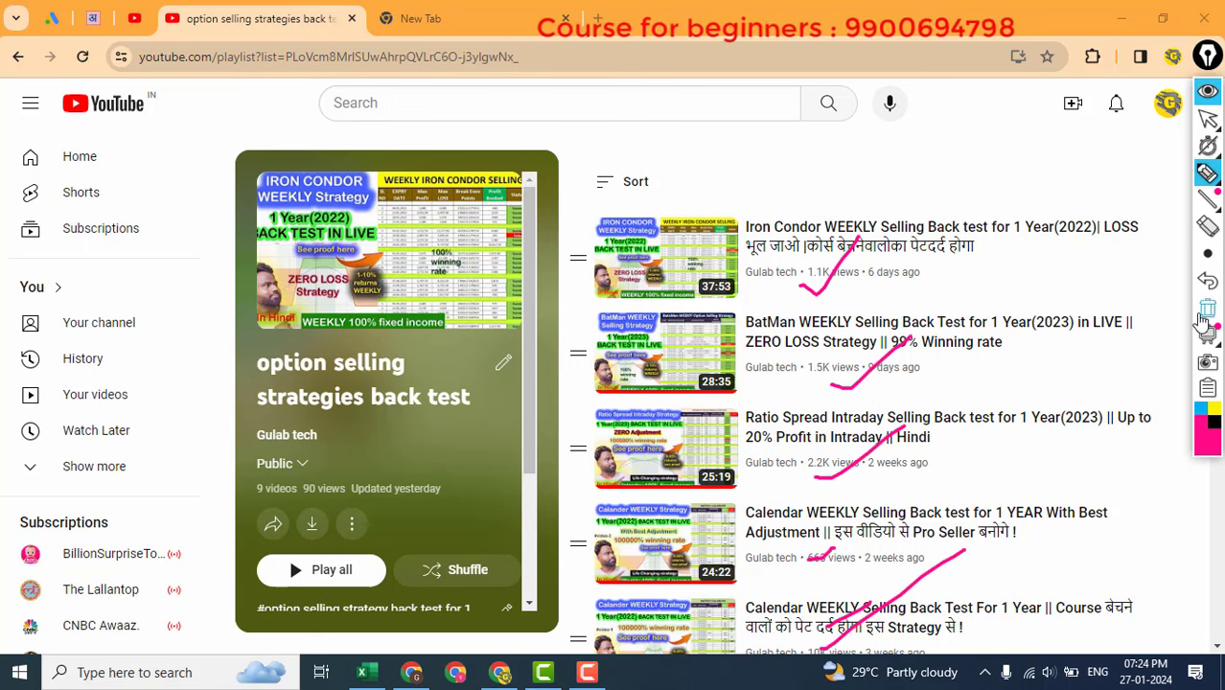
{"action": "left_click", "coordinate": [1207, 308]}
- Browse the remaining back-test videos in the playlist and return to its beginning
{"action": "left_click", "coordinate": [1208, 117]}
{"action": "scroll", "coordinate": [852, 484], "scroll_direction": "down", "scroll_amount": 2}
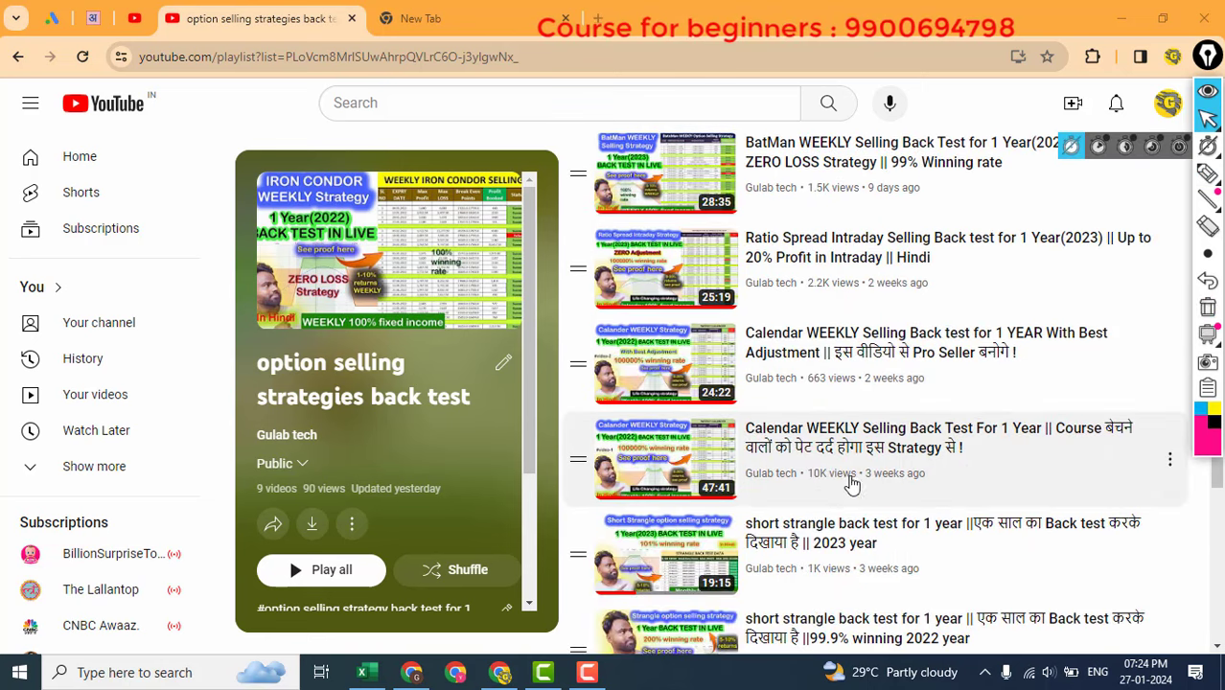
{"action": "scroll", "coordinate": [815, 513], "scroll_direction": "down", "scroll_amount": 1}
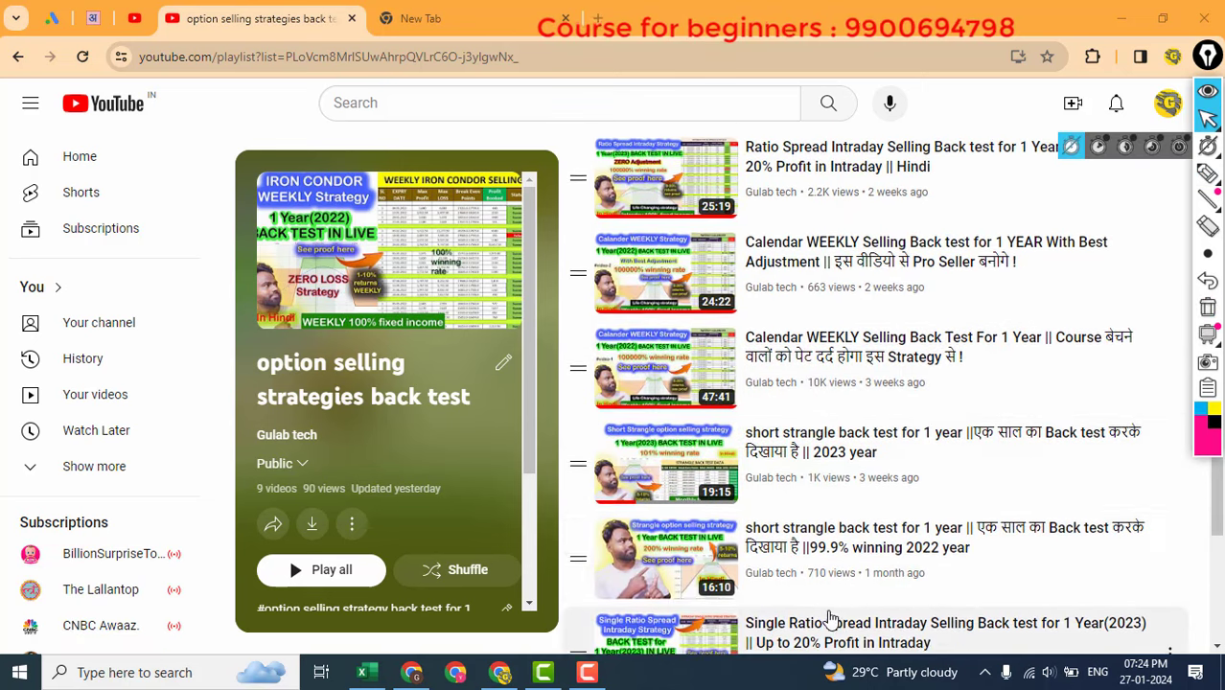
{"action": "scroll", "coordinate": [824, 615], "scroll_direction": "down", "scroll_amount": 1}
{"action": "scroll", "coordinate": [814, 537], "scroll_direction": "up", "scroll_amount": 4}
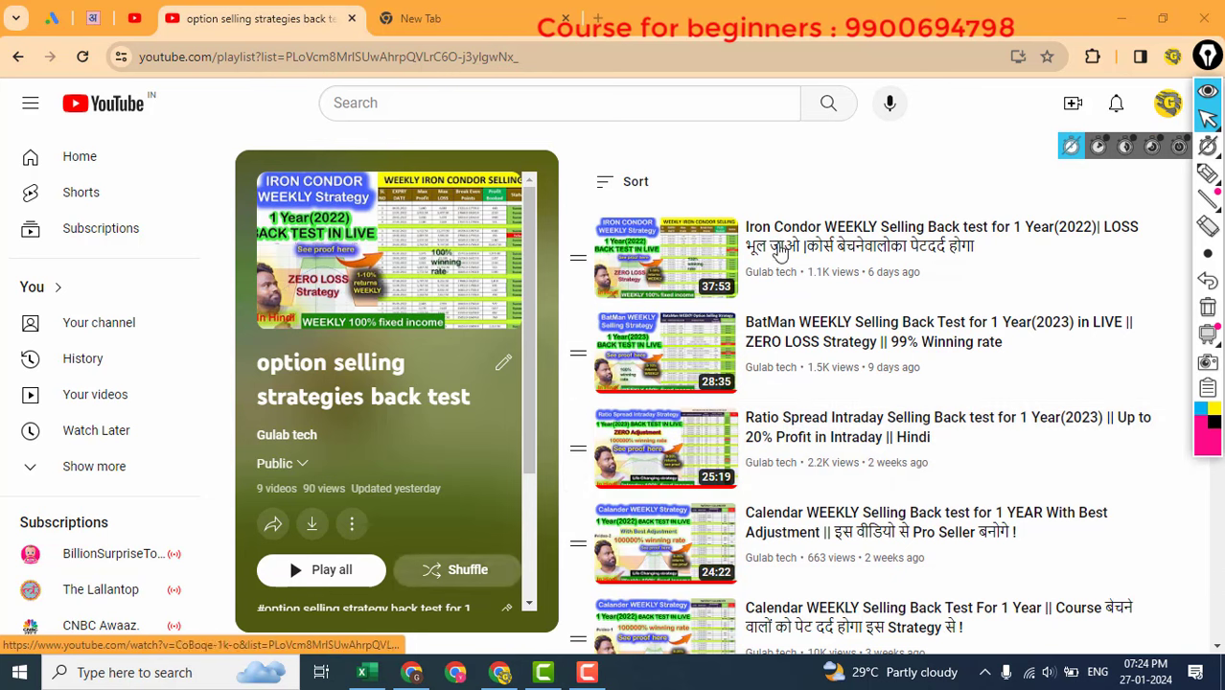
{"action": "left_click", "coordinate": [1208, 173]}
{"action": "mouse_move", "coordinate": [1029, 177]}
{"action": "left_mouse_down"}
{"action": "mouse_move", "coordinate": [596, 259]}
{"action": "mouse_move", "coordinate": [1117, 537]}
{"action": "mouse_move", "coordinate": [1037, 185]}
{"action": "left_mouse_up"}
{"action": "left_click", "coordinate": [1208, 308]}
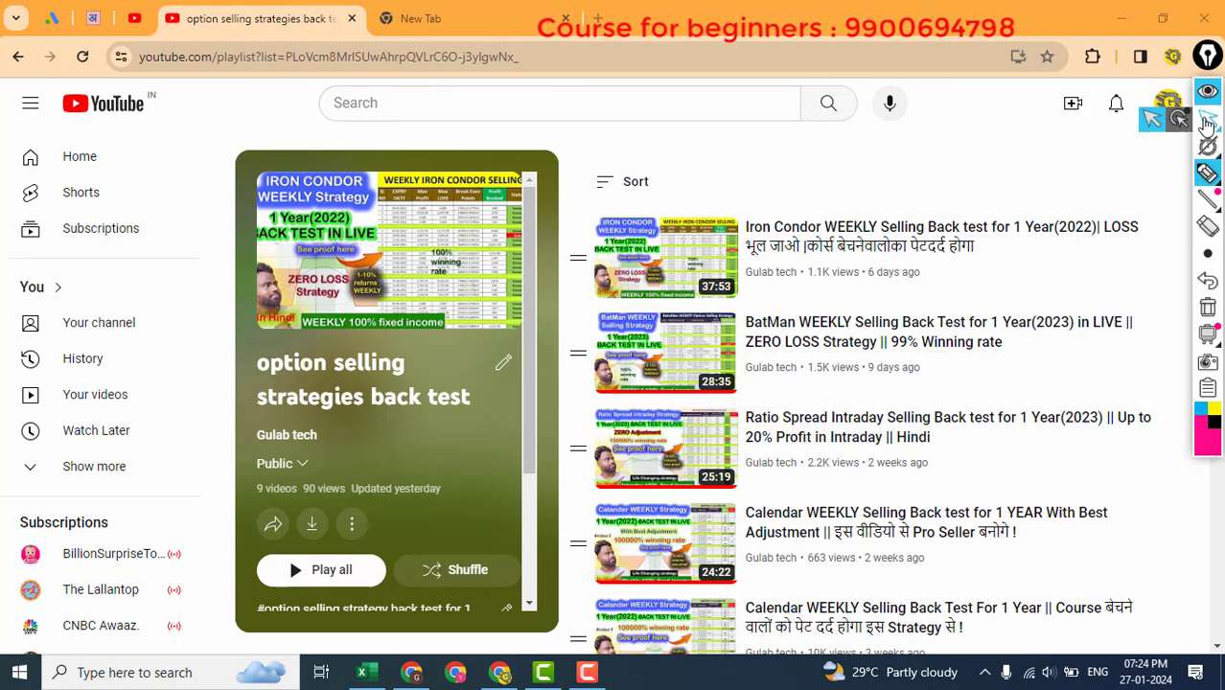
{"action": "left_click", "coordinate": [1207, 116]}
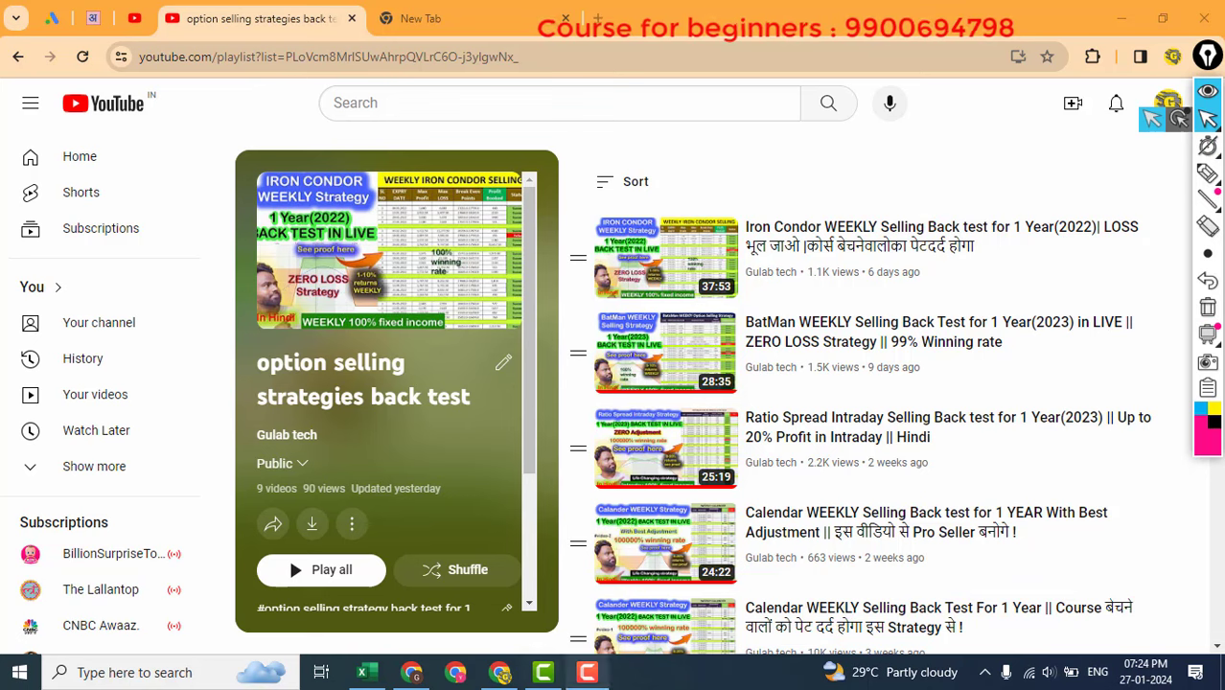
- Switch to the Excel strategy notes and mark rule 1 with pen ticks, a box around "current expiry" and an arrow leading to handwritten notes
{"action": "left_click", "coordinate": [362, 672]}
{"action": "left_click", "coordinate": [141, 240]}
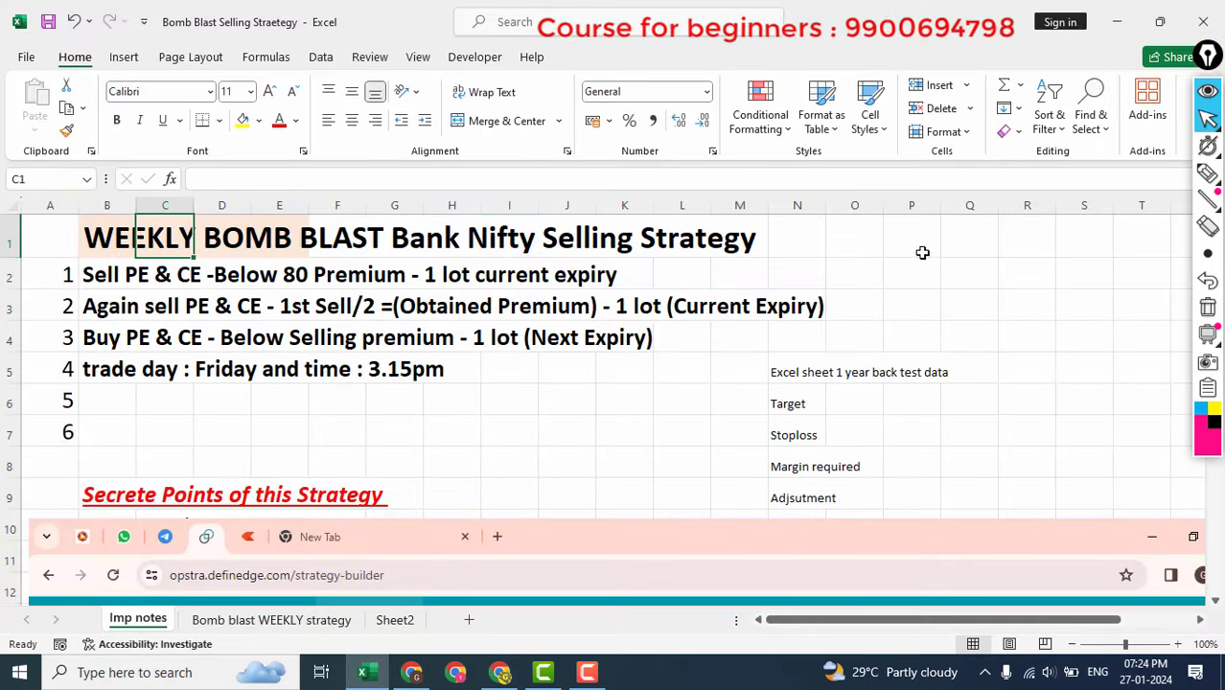
{"action": "left_click", "coordinate": [1208, 173]}
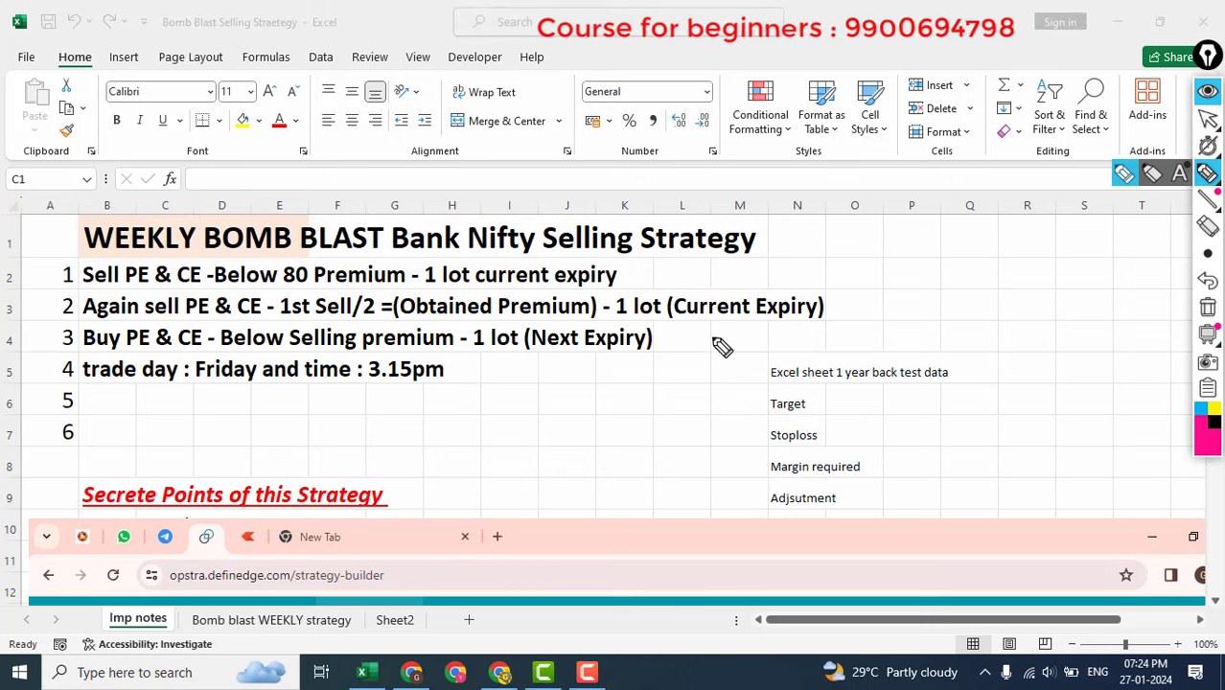
{"action": "left_click_drag", "start_coordinate": [301, 272], "coordinate": [383, 203]}
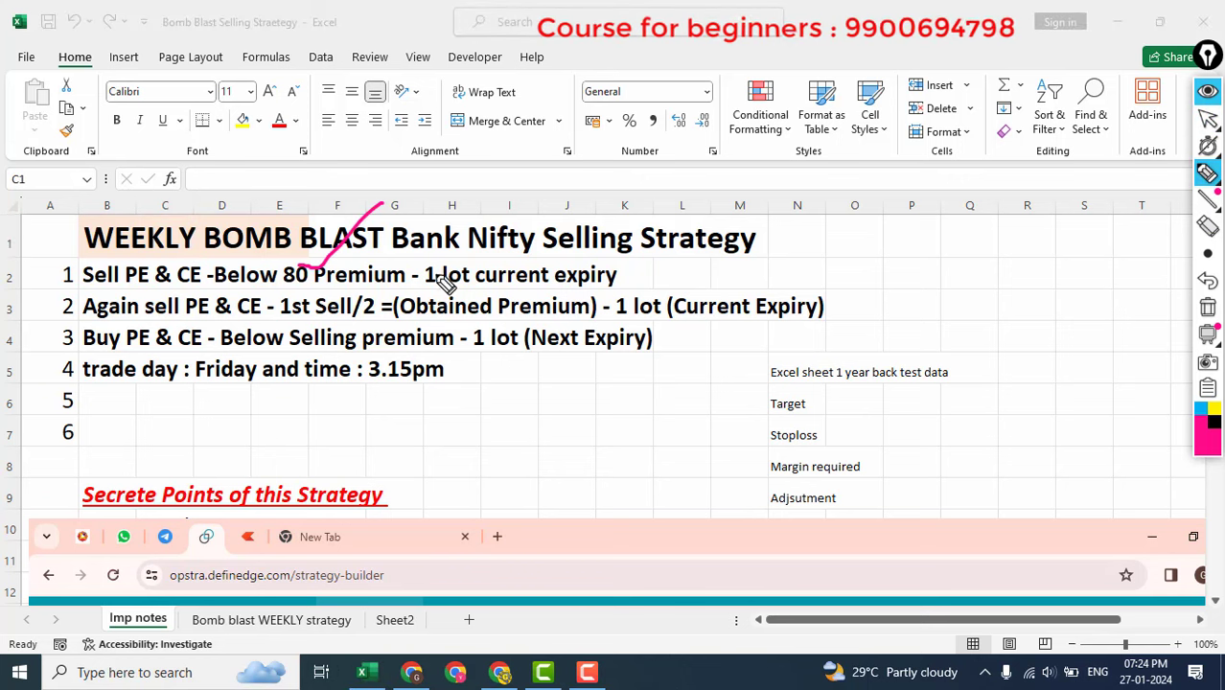
{"action": "mouse_move", "coordinate": [585, 255]}
{"action": "left_mouse_down"}
{"action": "mouse_move", "coordinate": [466, 302]}
{"action": "mouse_move", "coordinate": [635, 286]}
{"action": "mouse_move", "coordinate": [588, 234]}
{"action": "mouse_move", "coordinate": [659, 268]}
{"action": "mouse_move", "coordinate": [906, 197]}
{"action": "mouse_move", "coordinate": [884, 178]}
{"action": "mouse_move", "coordinate": [925, 189]}
{"action": "mouse_move", "coordinate": [931, 227]}
{"action": "mouse_move", "coordinate": [944, 170]}
{"action": "mouse_move", "coordinate": [949, 182]}
{"action": "mouse_move", "coordinate": [970, 168]}
{"action": "mouse_move", "coordinate": [970, 183]}
{"action": "mouse_move", "coordinate": [1024, 154]}
{"action": "mouse_move", "coordinate": [993, 141]}
{"action": "mouse_move", "coordinate": [1041, 187]}
{"action": "mouse_move", "coordinate": [1051, 125]}
{"action": "left_mouse_up"}
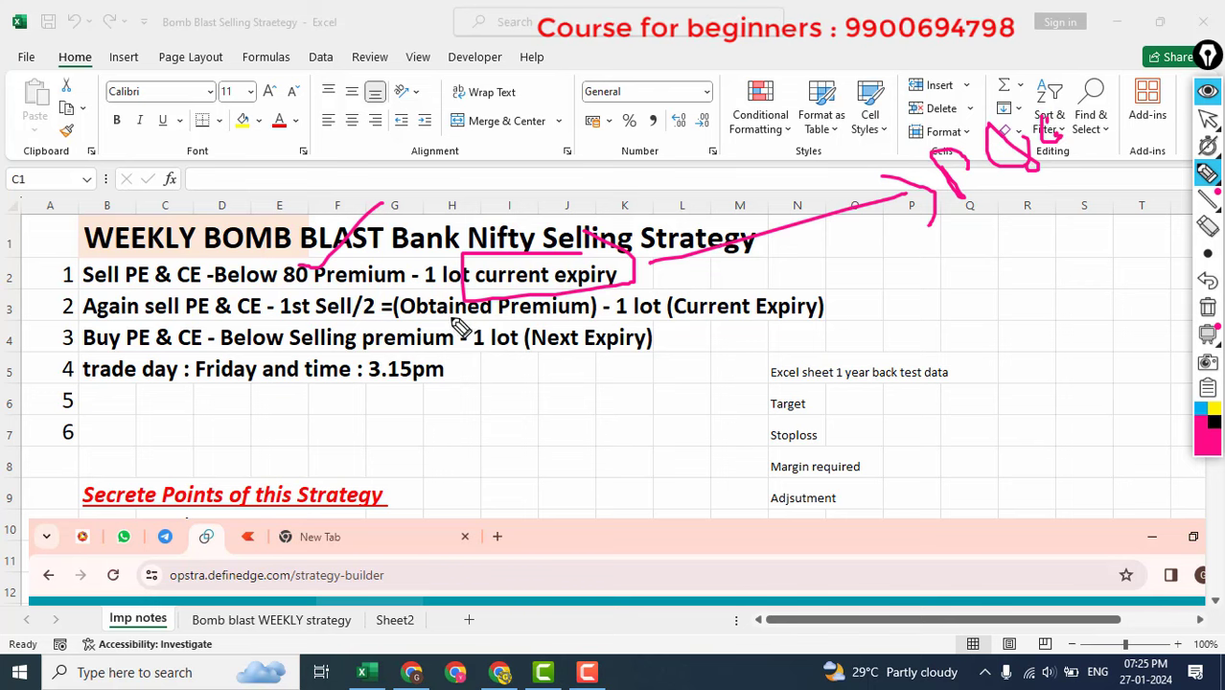
{"action": "left_click_drag", "start_coordinate": [461, 276], "coordinate": [548, 184]}
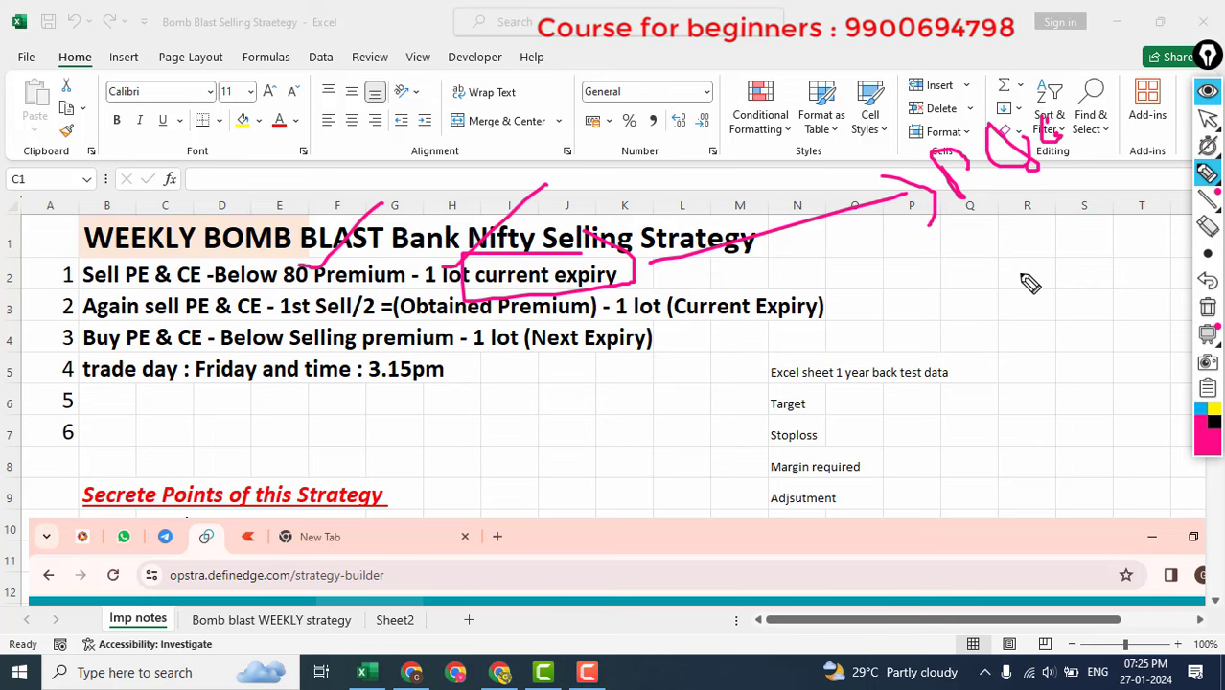
- Add handwritten strokes below the arrow's note and a large check mark below the rules, and erase all ink
{"action": "mouse_move", "coordinate": [869, 297]}
{"action": "left_mouse_down"}
{"action": "mouse_move", "coordinate": [930, 260]}
{"action": "mouse_move", "coordinate": [968, 361]}
{"action": "mouse_move", "coordinate": [934, 355]}
{"action": "left_mouse_up"}
{"action": "mouse_move", "coordinate": [922, 253]}
{"action": "left_mouse_down"}
{"action": "mouse_move", "coordinate": [970, 240]}
{"action": "mouse_move", "coordinate": [968, 271]}
{"action": "left_mouse_up"}
{"action": "mouse_move", "coordinate": [999, 230]}
{"action": "left_mouse_down"}
{"action": "mouse_move", "coordinate": [1017, 205]}
{"action": "mouse_move", "coordinate": [1043, 231]}
{"action": "left_mouse_up"}
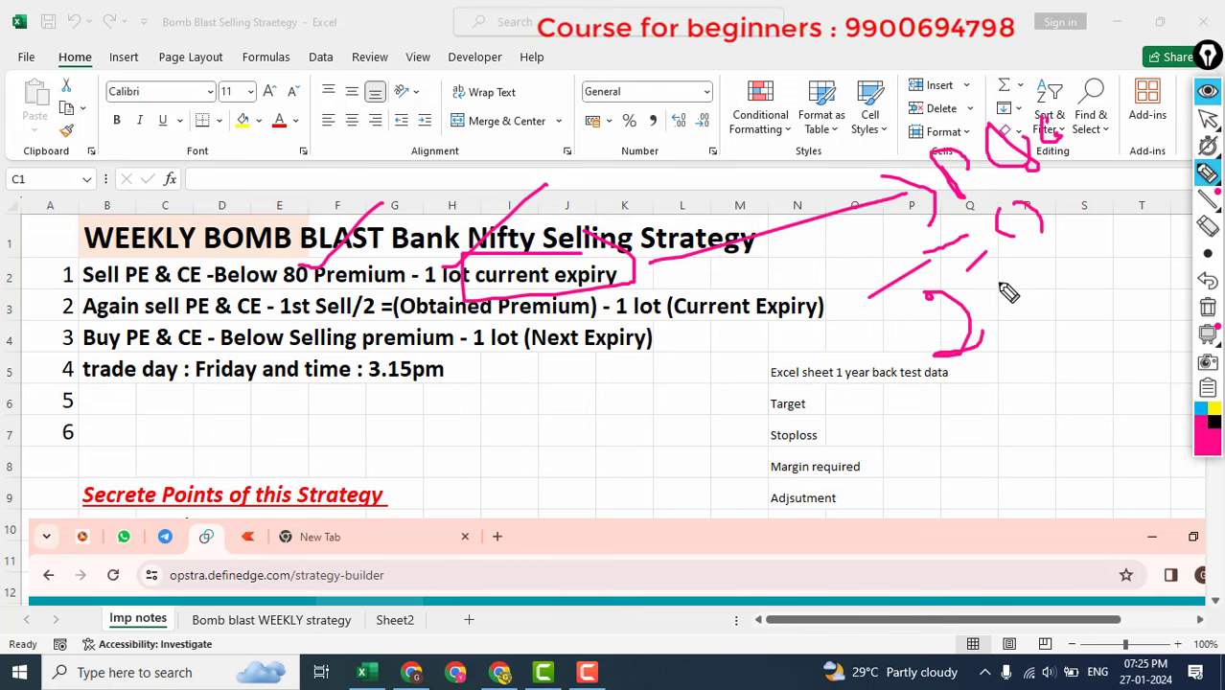
{"action": "left_click_drag", "start_coordinate": [997, 284], "coordinate": [1110, 223]}
{"action": "left_click_drag", "start_coordinate": [1040, 291], "coordinate": [1093, 254]}
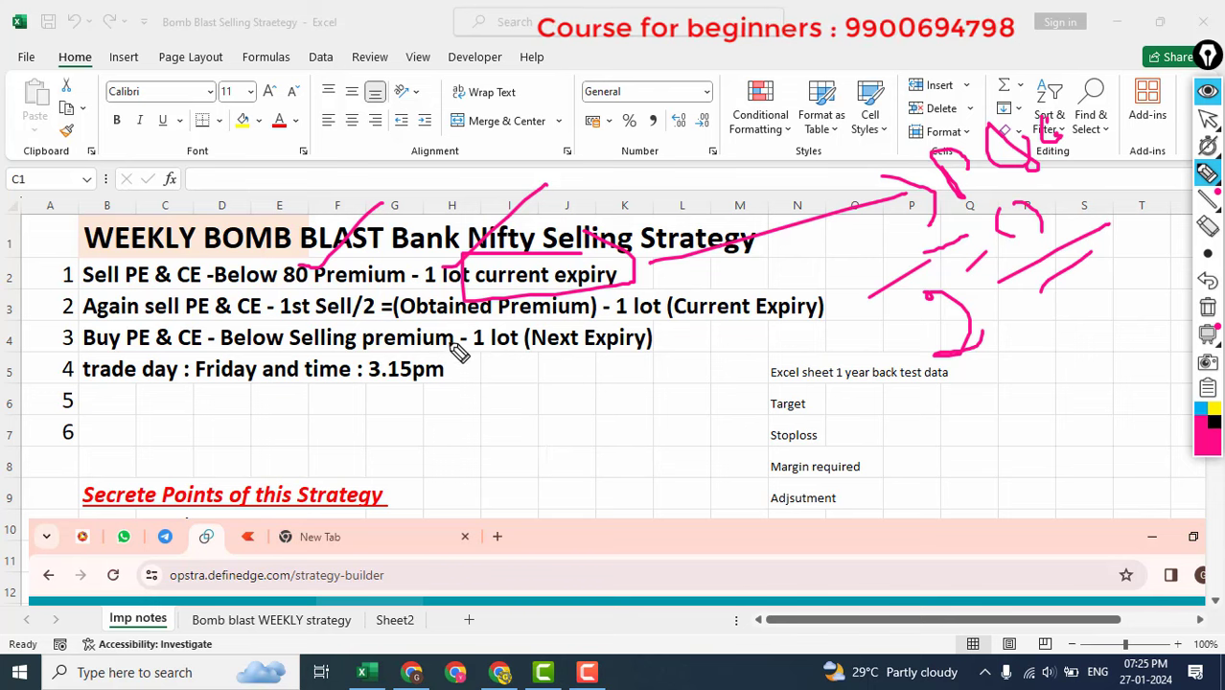
{"action": "left_click_drag", "start_coordinate": [497, 450], "coordinate": [658, 345]}
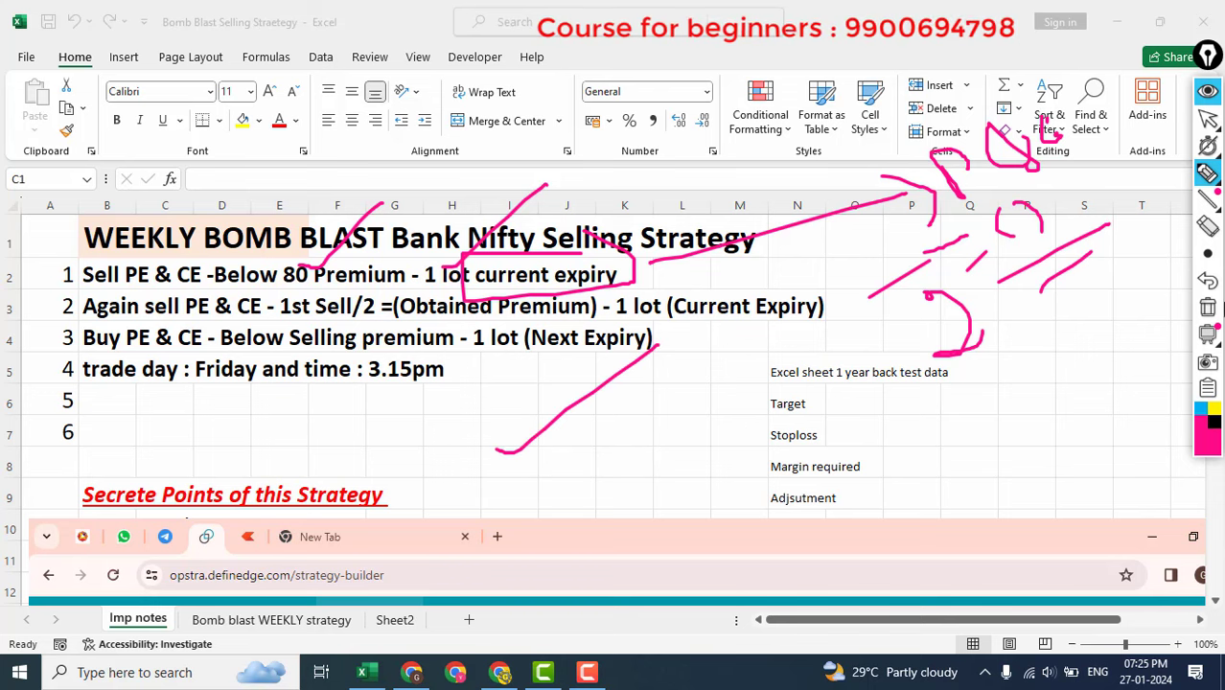
{"action": "left_click", "coordinate": [1207, 307]}
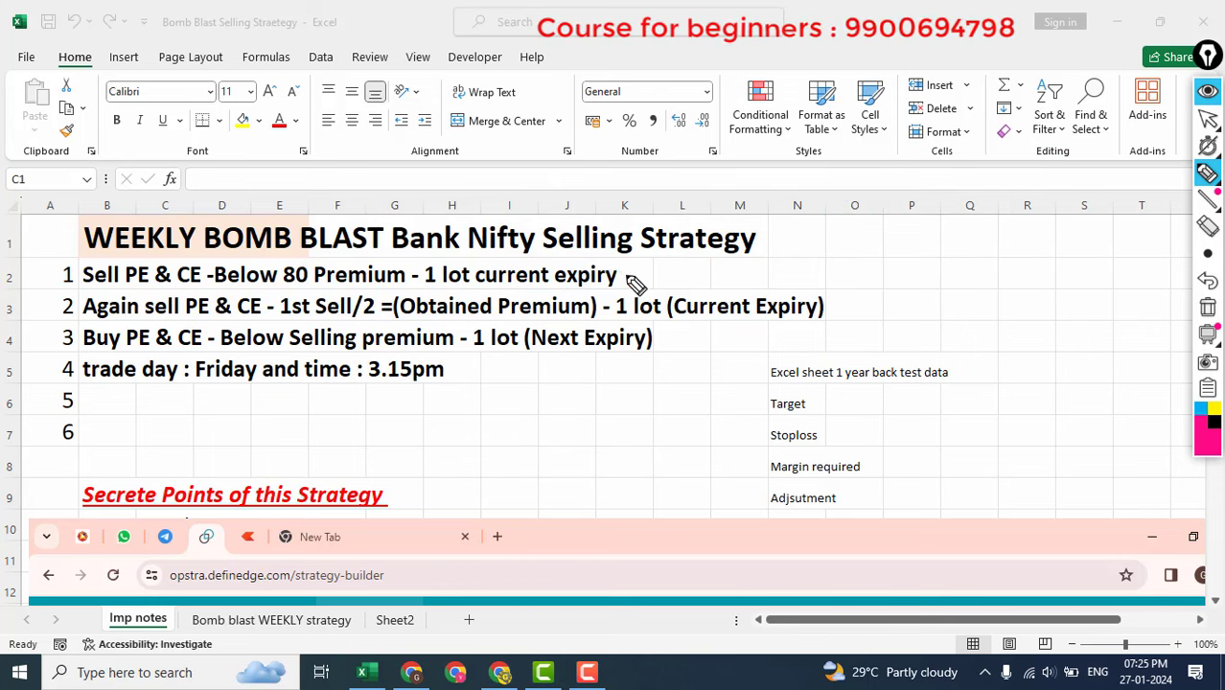
- Tick rules 1 and 2 with the pen, add arrows and a loop around the end of the rules, and erase all ink
{"action": "left_click_drag", "start_coordinate": [606, 274], "coordinate": [713, 207]}
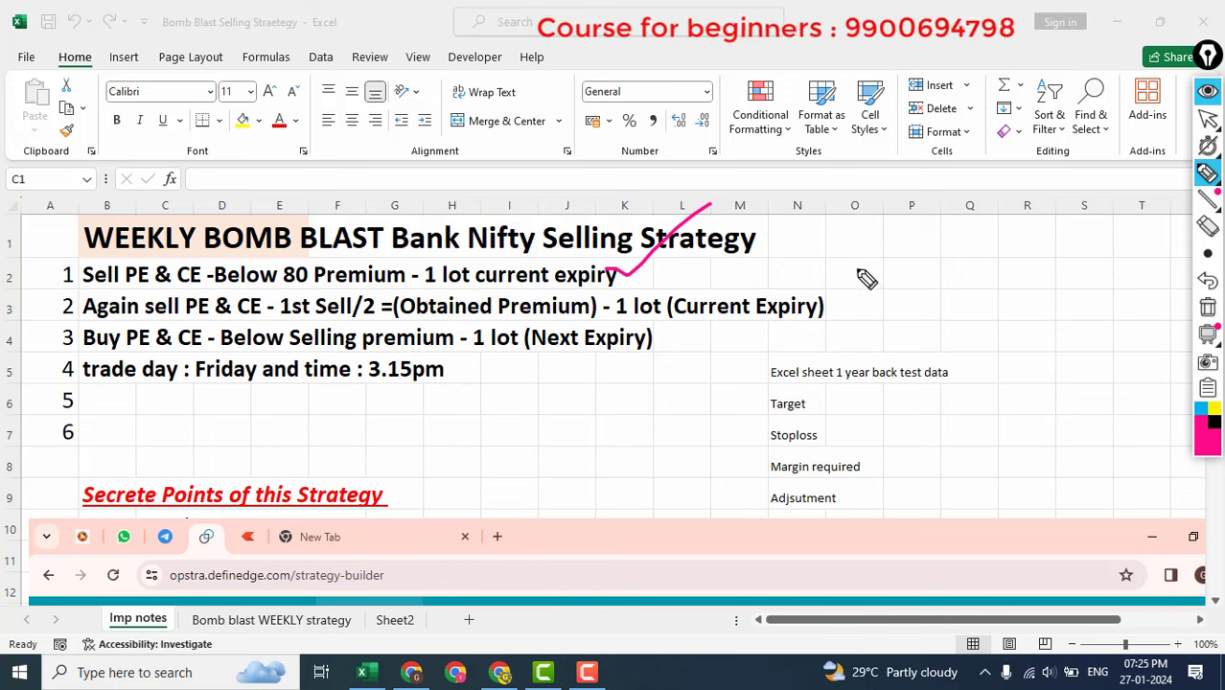
{"action": "mouse_move", "coordinate": [671, 251]}
{"action": "left_mouse_down"}
{"action": "mouse_move", "coordinate": [911, 265]}
{"action": "mouse_move", "coordinate": [925, 297]}
{"action": "mouse_move", "coordinate": [1007, 274]}
{"action": "mouse_move", "coordinate": [1028, 252]}
{"action": "left_mouse_up"}
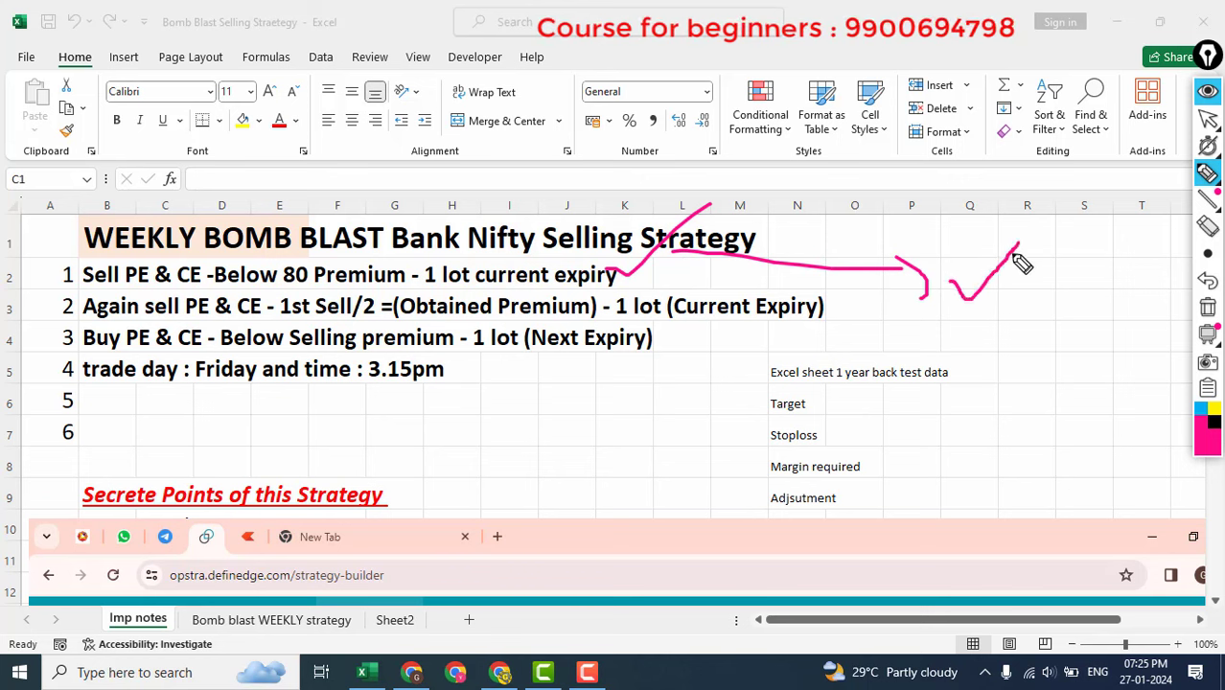
{"action": "mouse_move", "coordinate": [606, 505]}
{"action": "left_mouse_down"}
{"action": "mouse_move", "coordinate": [614, 388]}
{"action": "mouse_move", "coordinate": [676, 415]}
{"action": "left_mouse_up"}
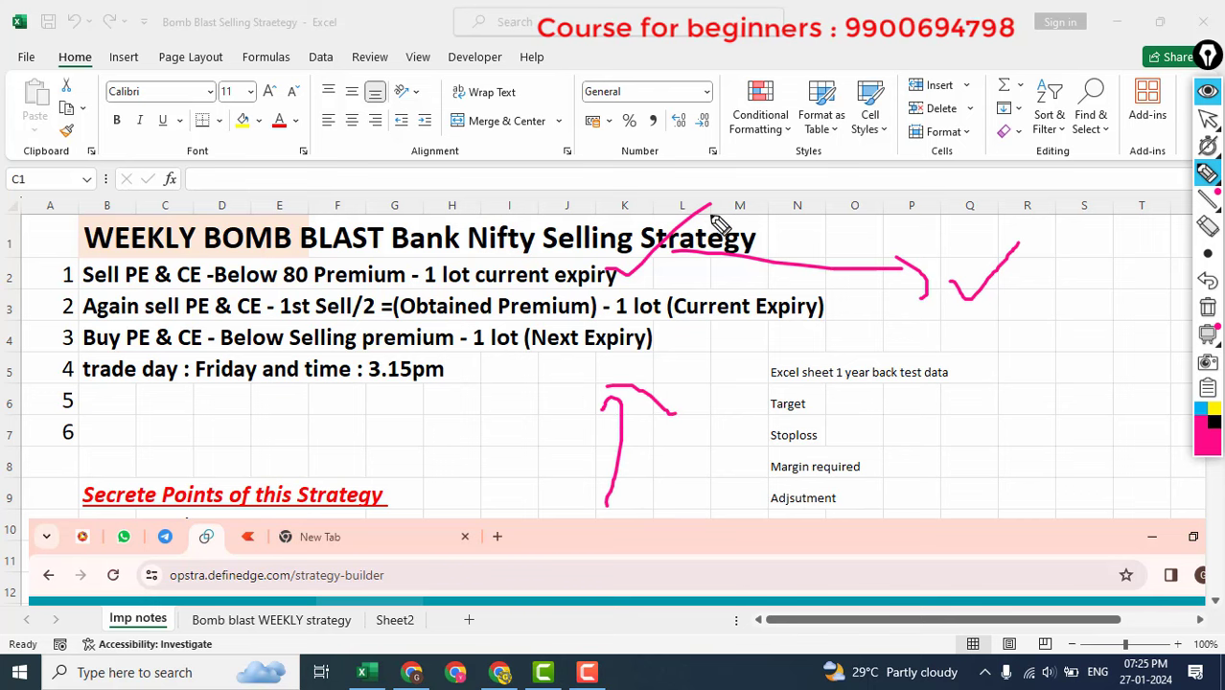
{"action": "mouse_move", "coordinate": [719, 223]}
{"action": "left_mouse_down"}
{"action": "mouse_move", "coordinate": [603, 217]}
{"action": "mouse_move", "coordinate": [554, 350]}
{"action": "mouse_move", "coordinate": [724, 182]}
{"action": "left_mouse_up"}
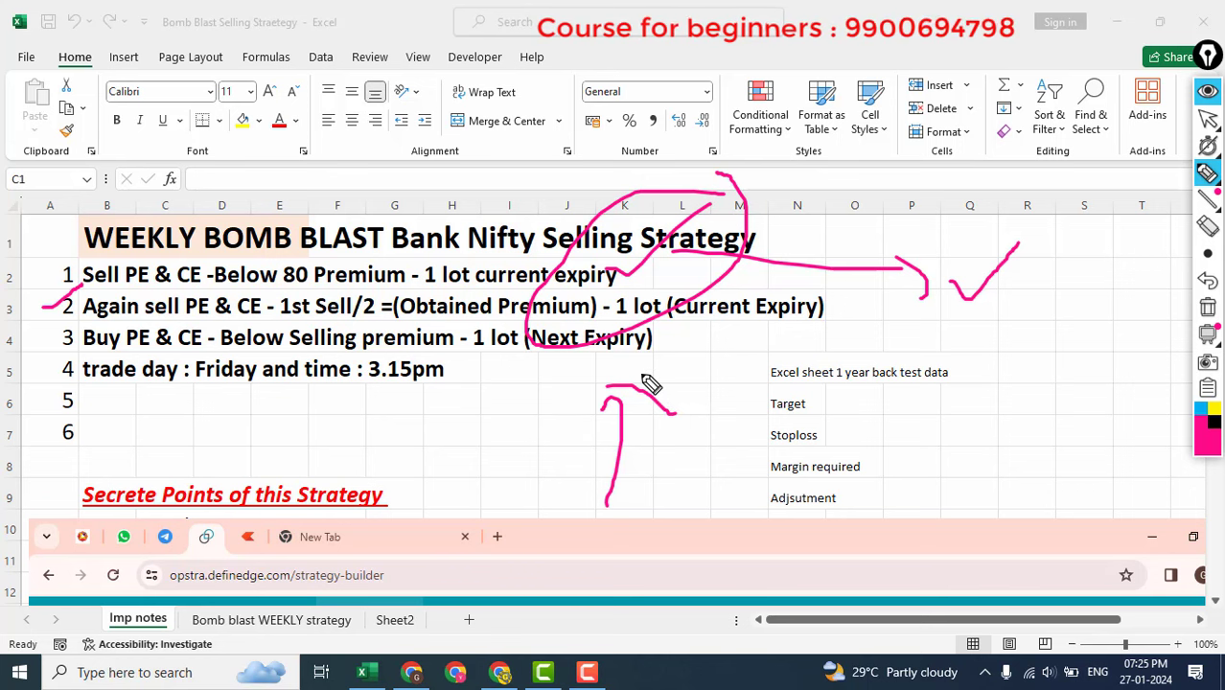
{"action": "left_click", "coordinate": [1206, 311]}
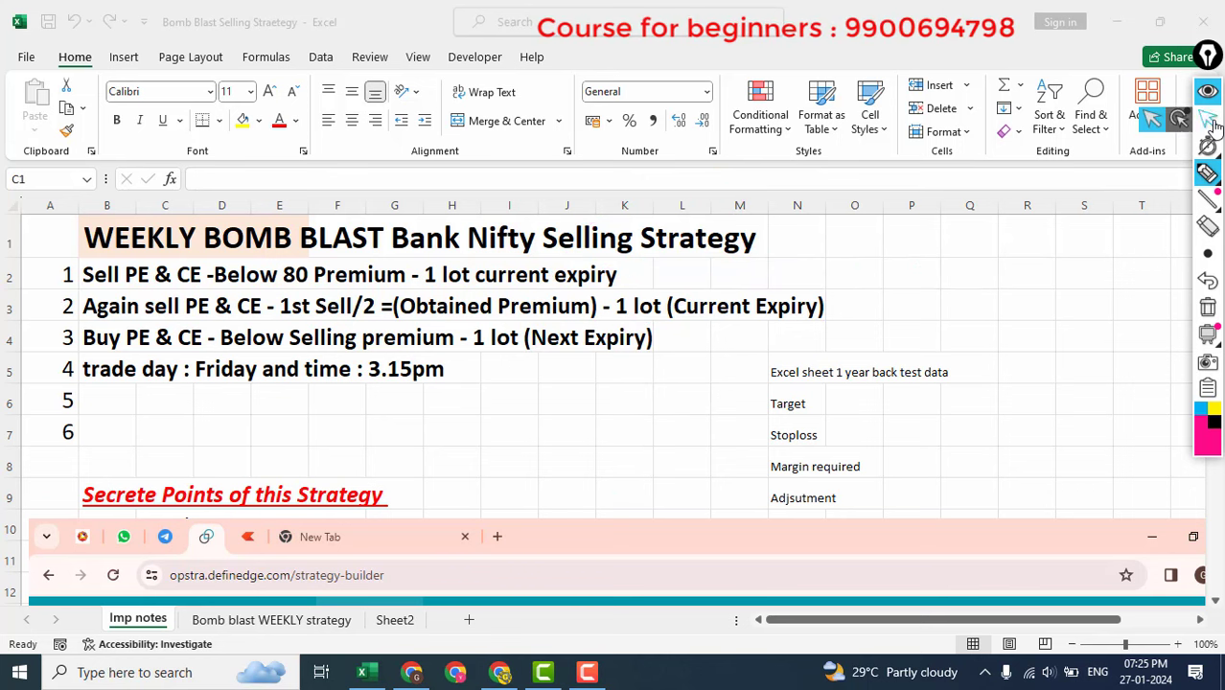
- Mark rule 3 with a pen dot, tick rule 4, underline "Friday", circle "3.15pm" with a trailing line, and erase all ink
{"action": "left_click", "coordinate": [1207, 117]}
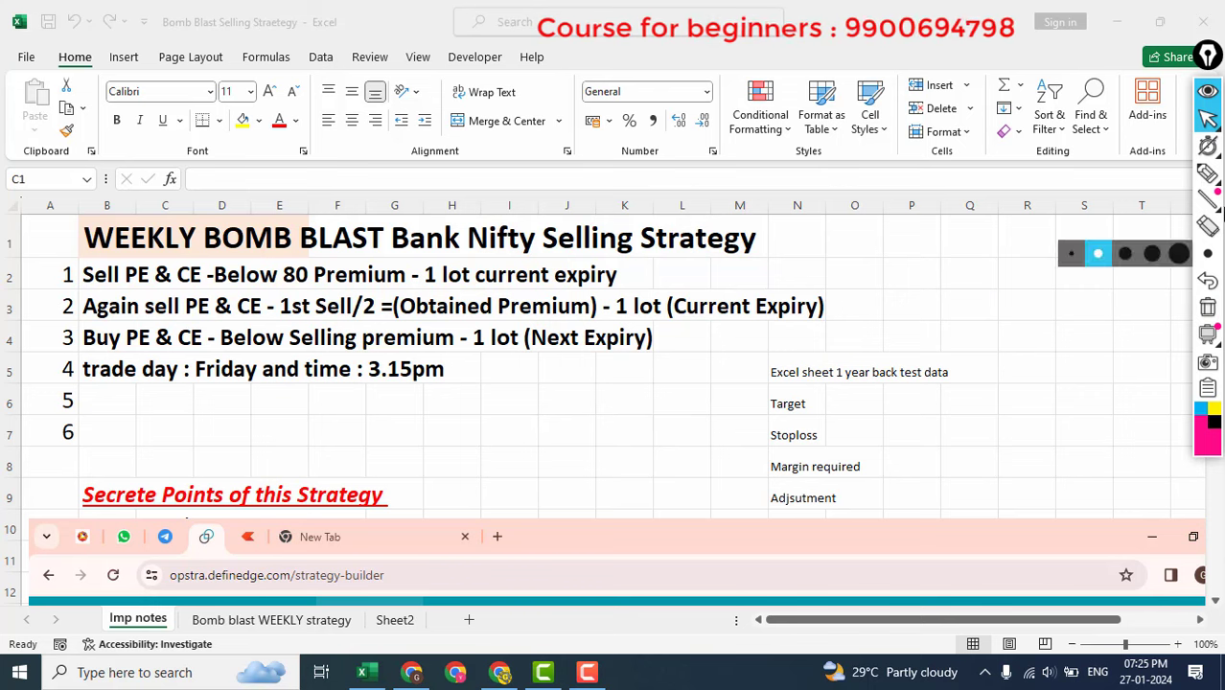
{"action": "left_click", "coordinate": [1206, 172]}
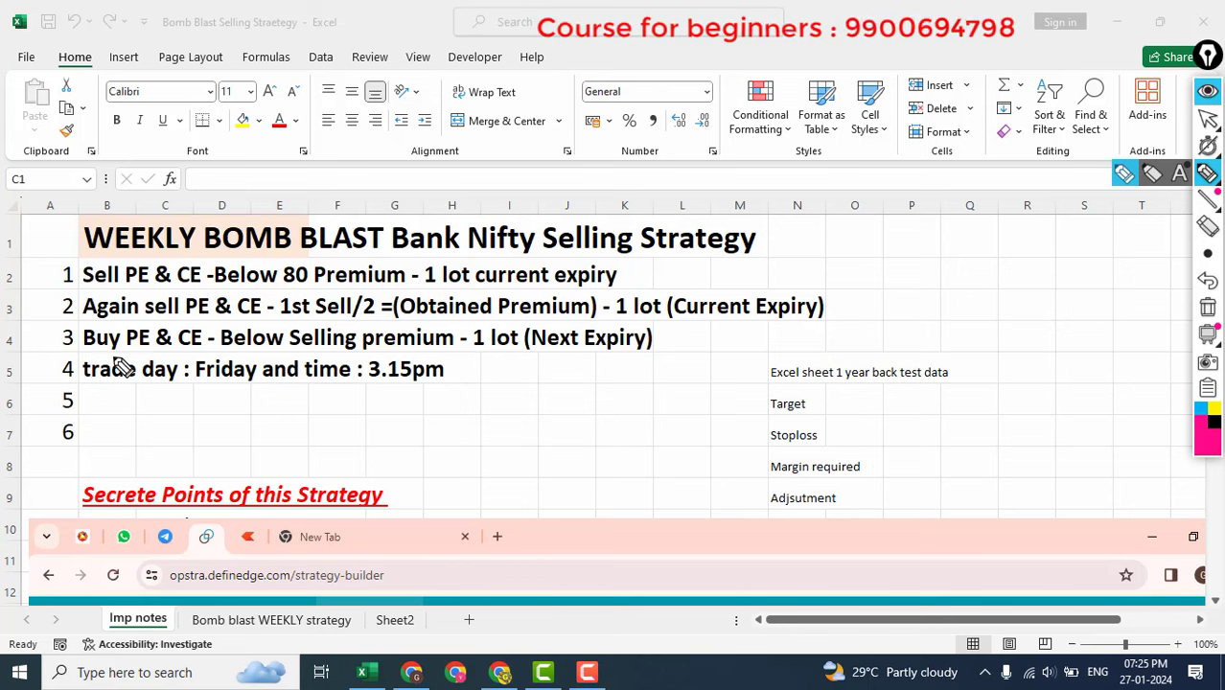
{"action": "left_click", "coordinate": [55, 341]}
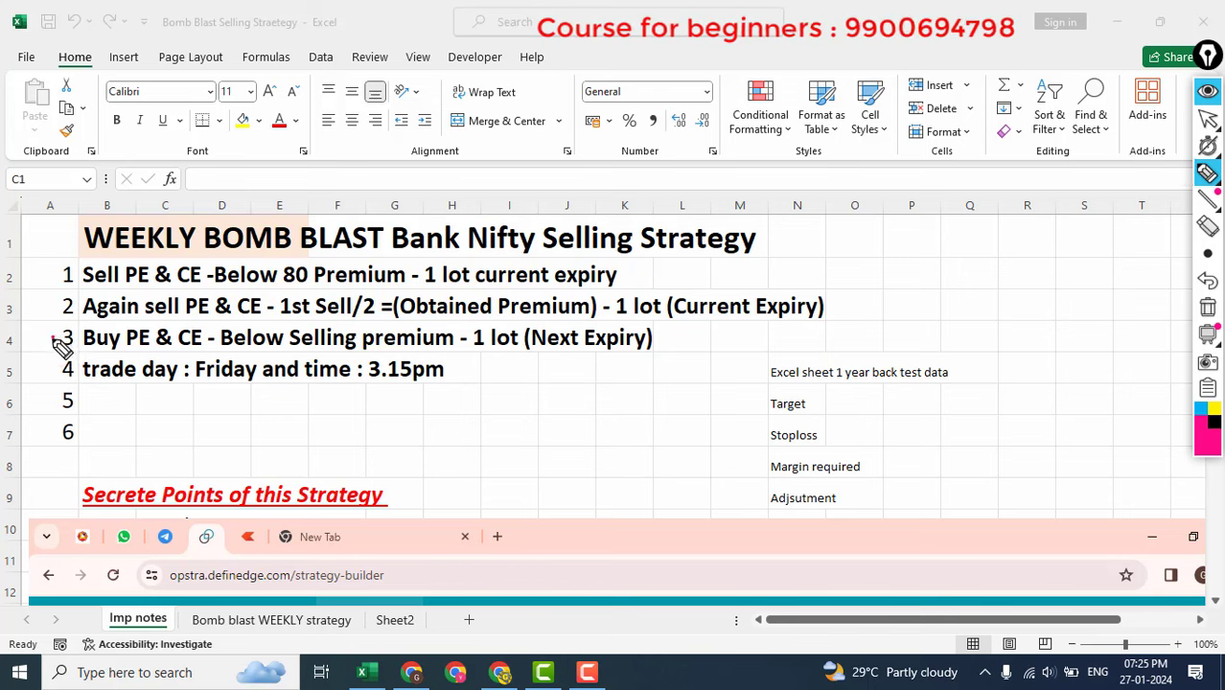
{"action": "left_click_drag", "start_coordinate": [38, 374], "coordinate": [196, 312]}
{"action": "mouse_move", "coordinate": [272, 367]}
{"action": "left_mouse_down"}
{"action": "mouse_move", "coordinate": [182, 389]}
{"action": "mouse_move", "coordinate": [283, 385]}
{"action": "left_mouse_up"}
{"action": "mouse_move", "coordinate": [441, 405]}
{"action": "left_mouse_down"}
{"action": "mouse_move", "coordinate": [380, 411]}
{"action": "mouse_move", "coordinate": [440, 364]}
{"action": "mouse_move", "coordinate": [326, 384]}
{"action": "mouse_move", "coordinate": [438, 343]}
{"action": "mouse_move", "coordinate": [561, 407]}
{"action": "left_mouse_up"}
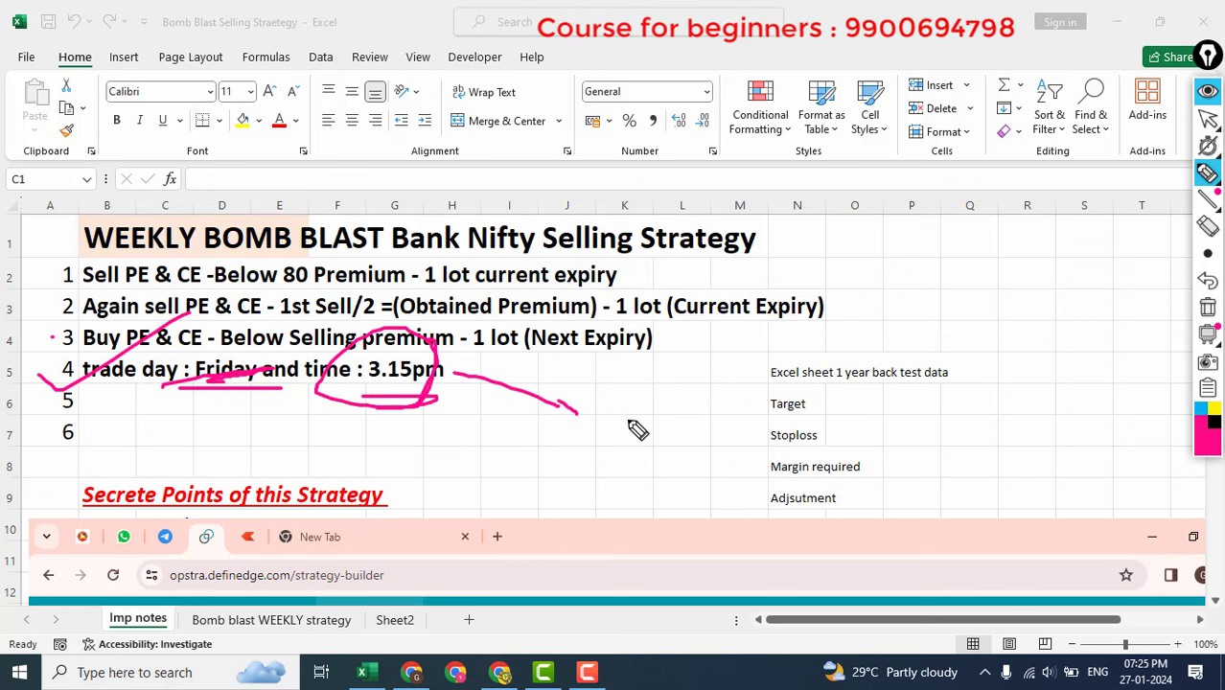
{"action": "left_click", "coordinate": [1209, 305]}
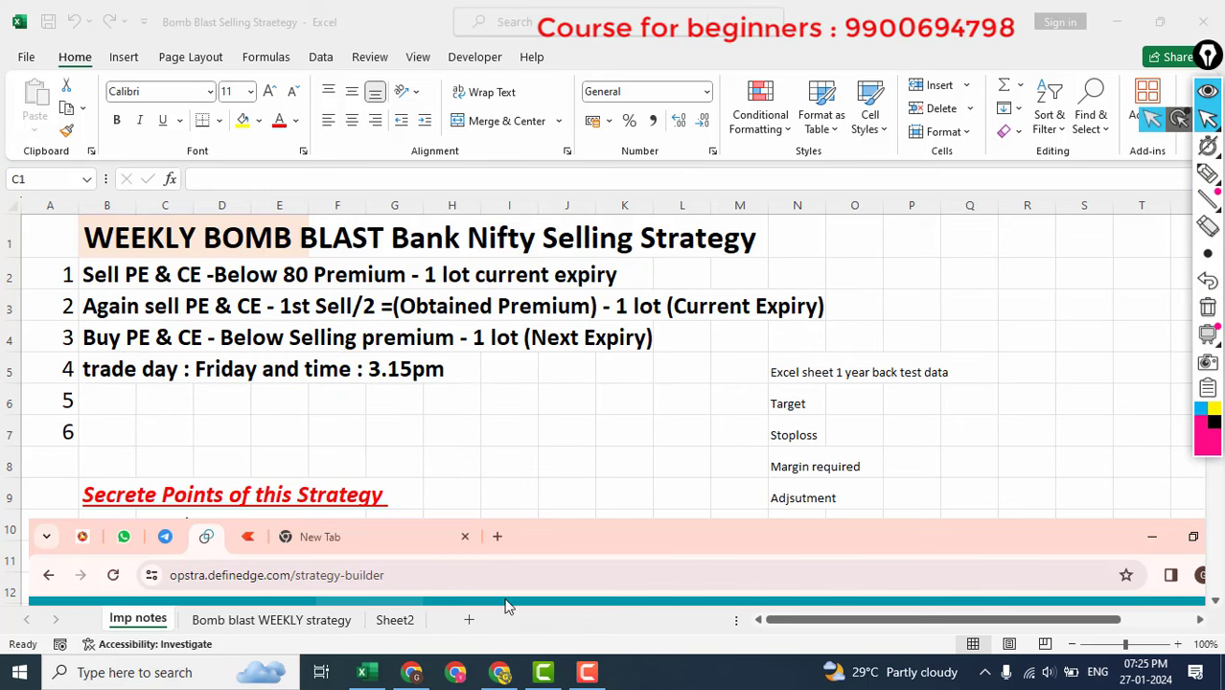
- Switch to the Opstra Options Simulator in Chrome and select BANKNIFTY as the index
{"action": "left_click", "coordinate": [411, 672]}
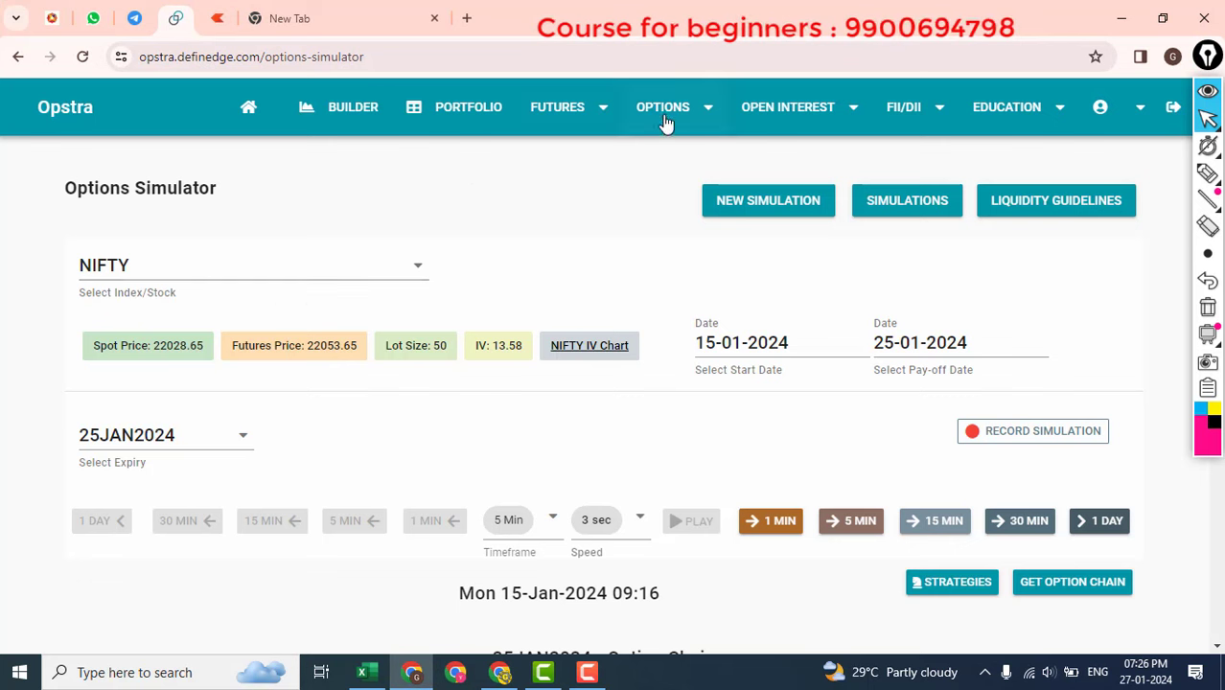
{"action": "left_click", "coordinate": [661, 117]}
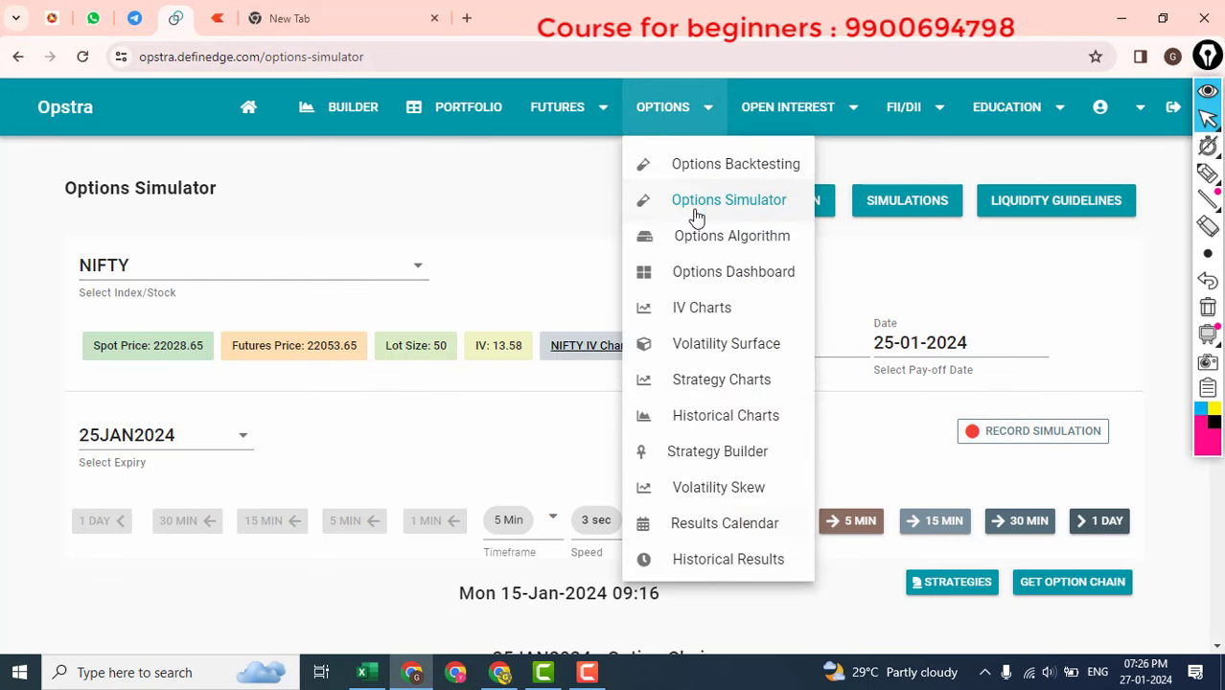
{"action": "left_click", "coordinate": [189, 258]}
{"action": "left_click", "coordinate": [143, 352]}
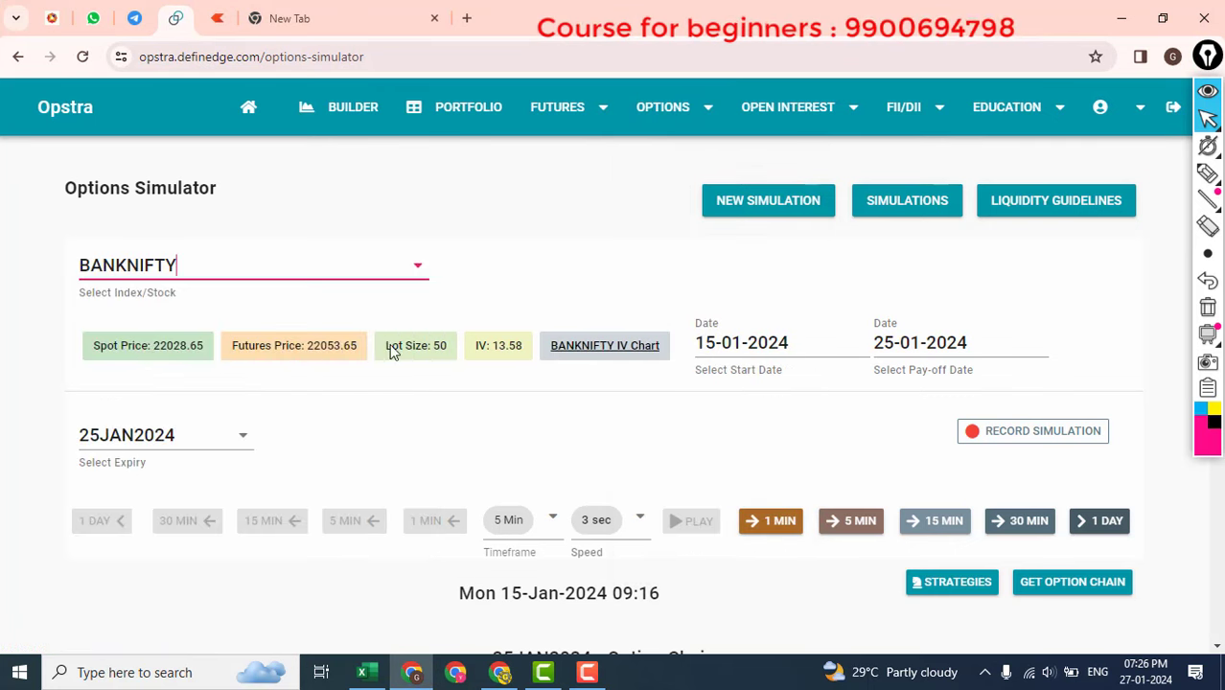
- Switch to Excel and examine the January 2023 expiry rows of the back-test table on the "Bomb blast WEEKLY strategy" sheet
{"action": "left_click", "coordinate": [364, 675]}
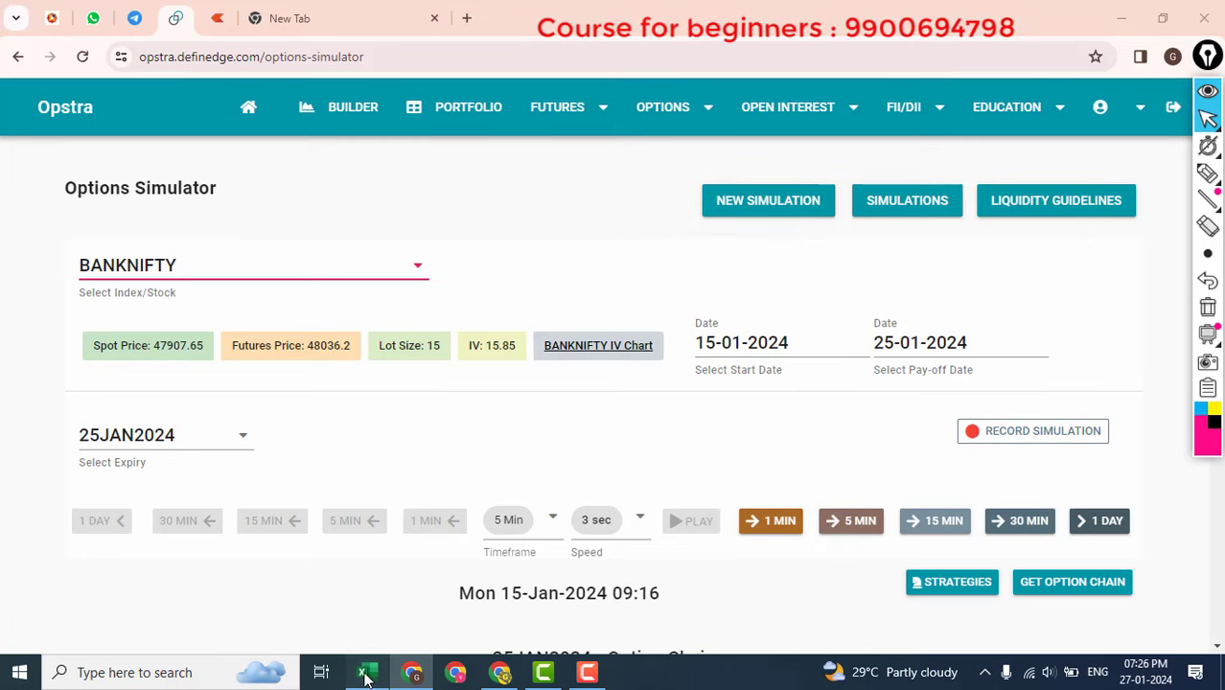
{"action": "left_click", "coordinate": [272, 619]}
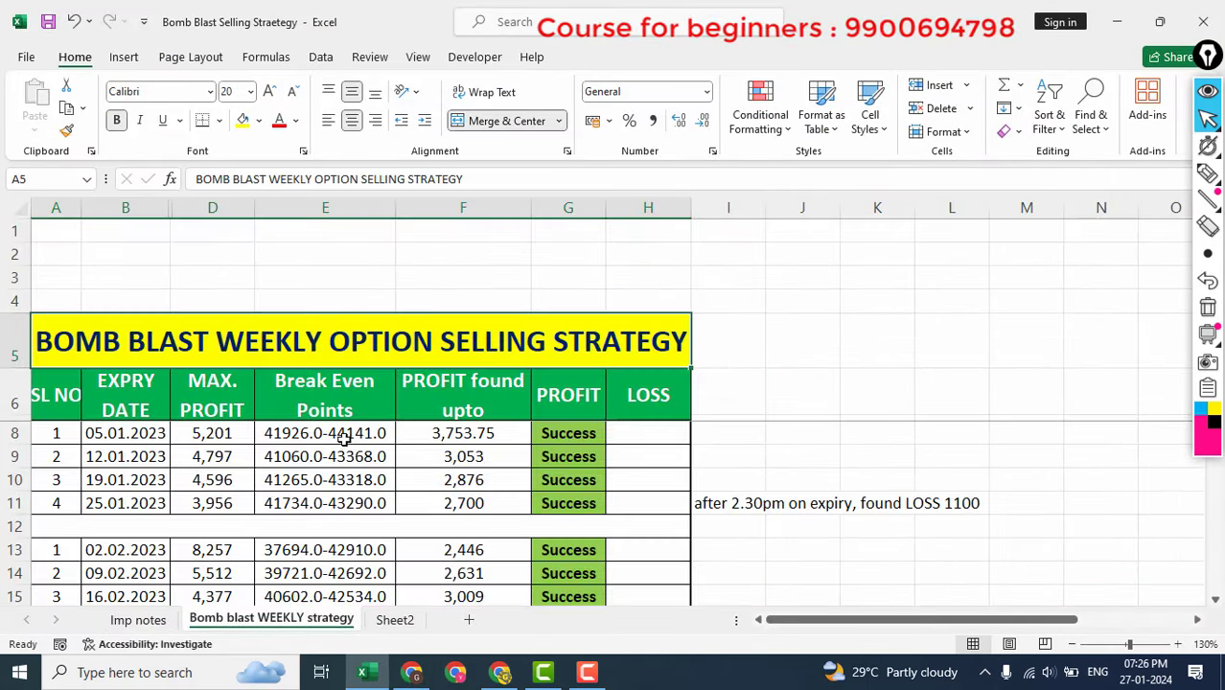
{"action": "left_click", "coordinate": [489, 438]}
{"action": "left_click_drag", "start_coordinate": [91, 438], "coordinate": [657, 504]}
{"action": "left_click", "coordinate": [525, 464]}
{"action": "left_click", "coordinate": [560, 435]}
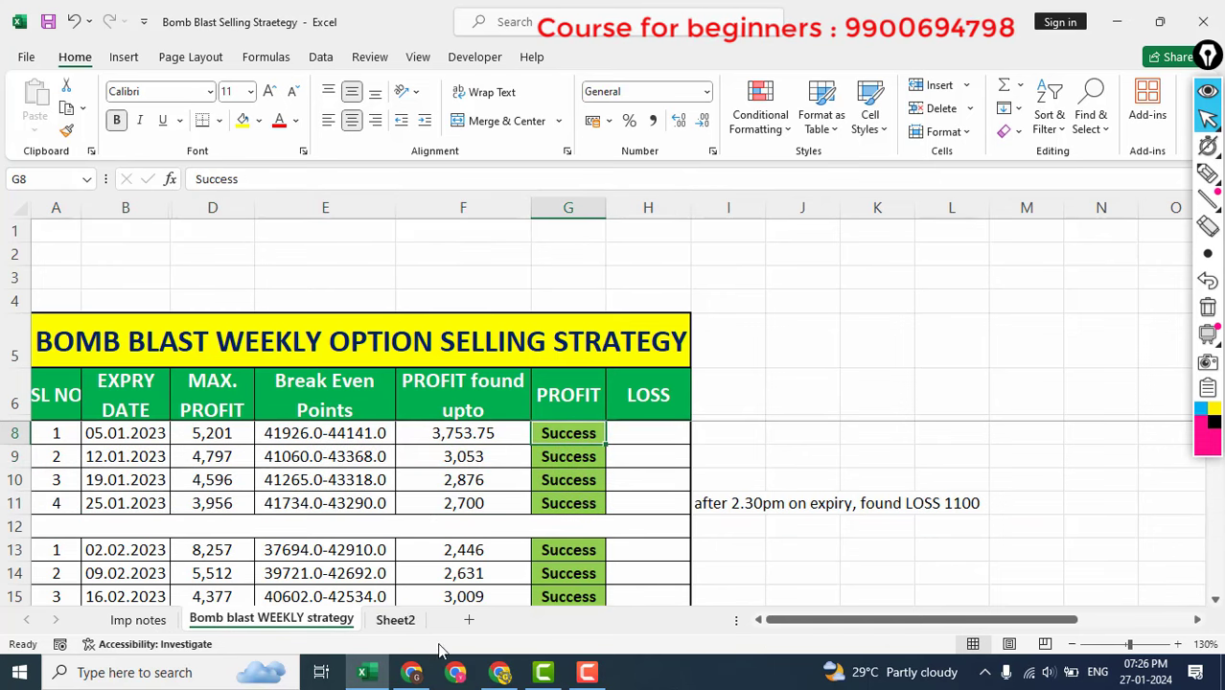
- Switch back to the Opstra simulator and set the expiry to 05JAN2023
{"action": "left_click", "coordinate": [411, 674]}
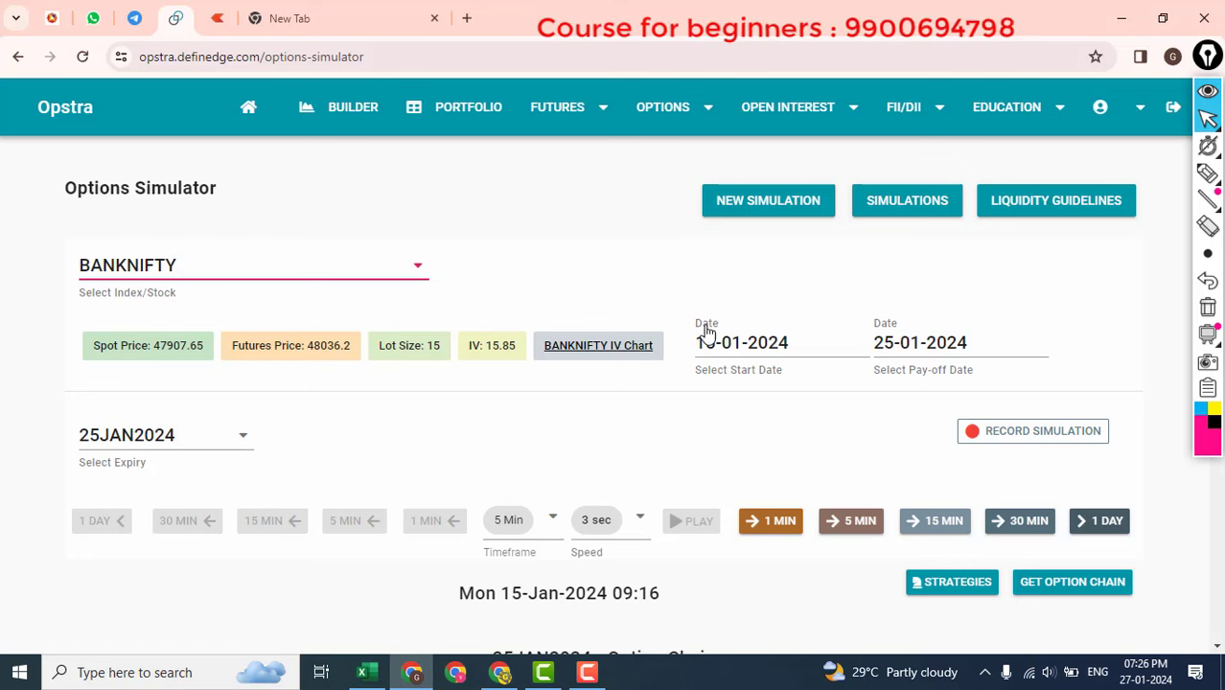
{"action": "left_click", "coordinate": [152, 436]}
{"action": "scroll", "coordinate": [163, 316], "scroll_direction": "down", "scroll_amount": 20}
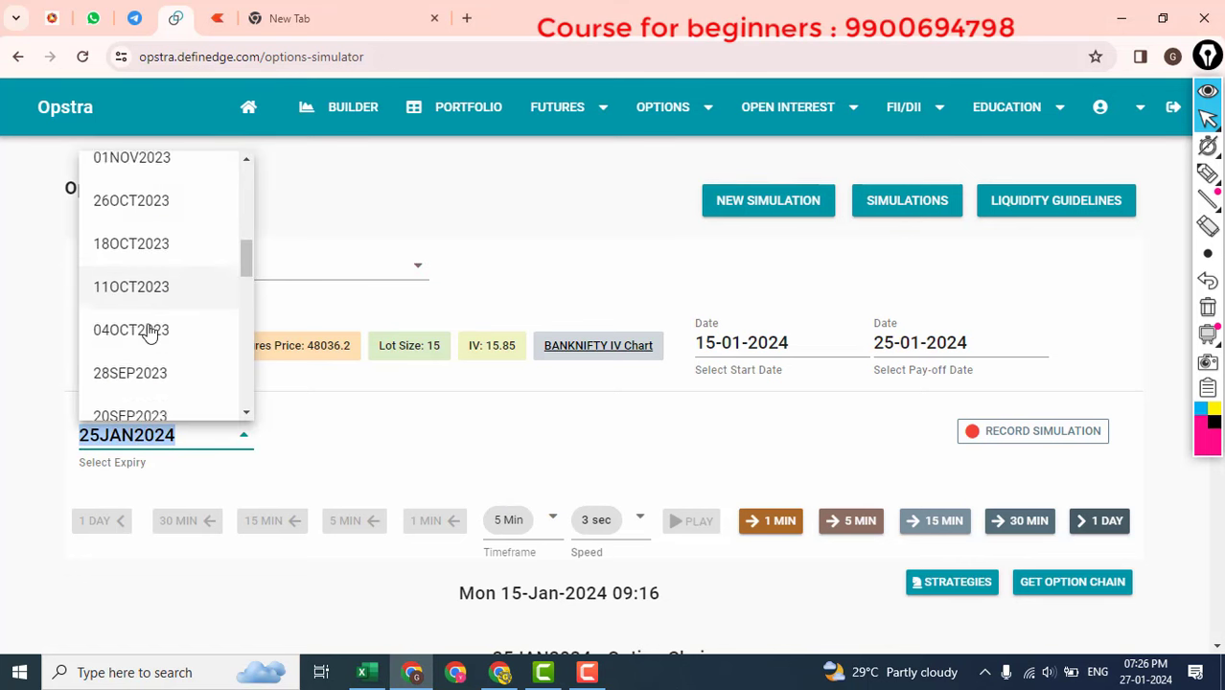
{"action": "scroll", "coordinate": [151, 334], "scroll_direction": "down", "scroll_amount": 5}
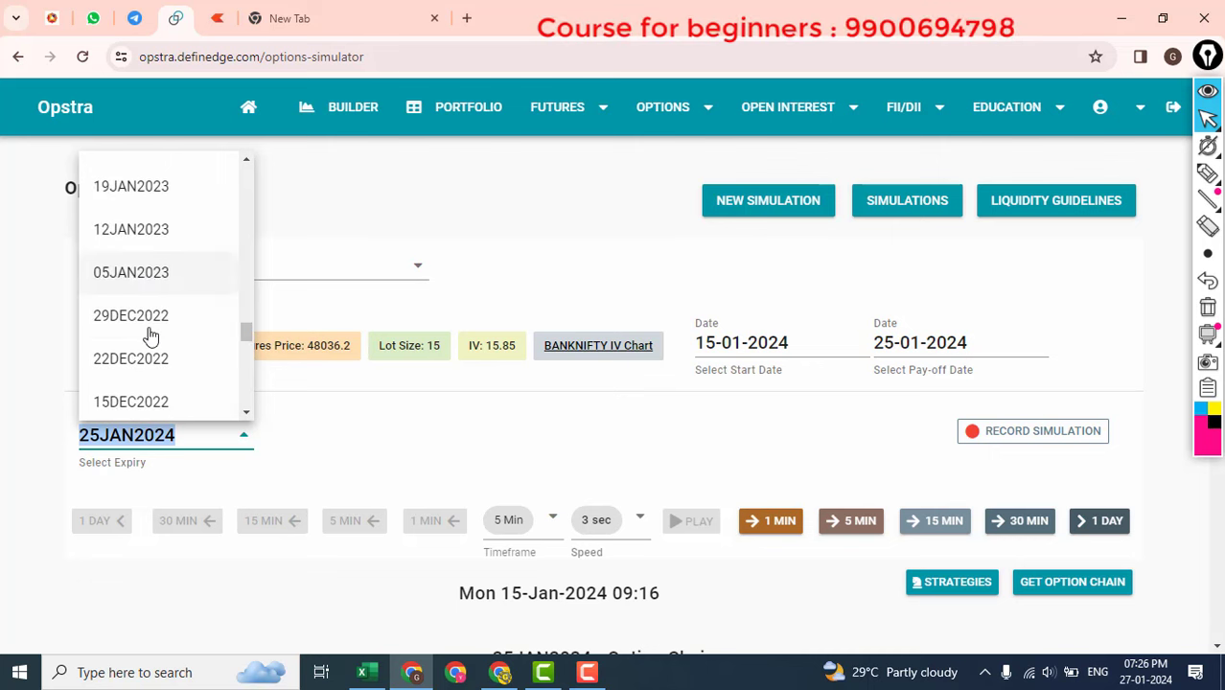
{"action": "scroll", "coordinate": [151, 334], "scroll_direction": "up", "scroll_amount": 1}
{"action": "scroll", "coordinate": [150, 335], "scroll_direction": "down", "scroll_amount": 1}
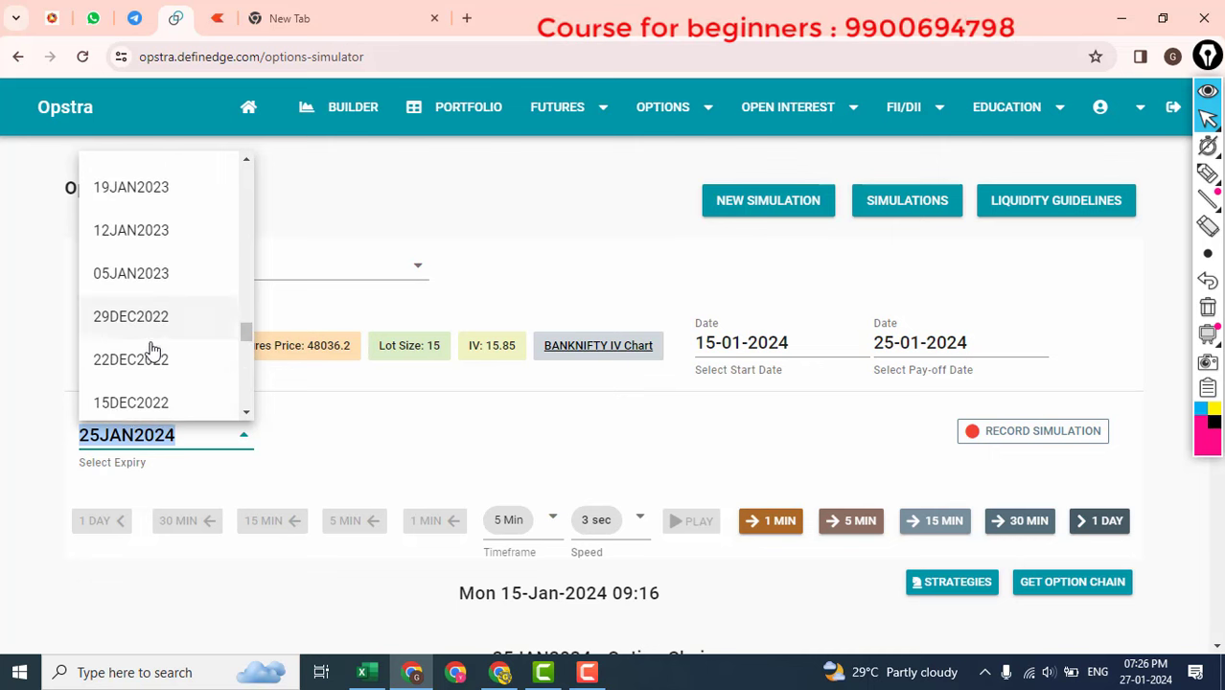
{"action": "left_click", "coordinate": [134, 274]}
- Set the simulation's start date to 30-12-2022
{"action": "left_click", "coordinate": [757, 350]}
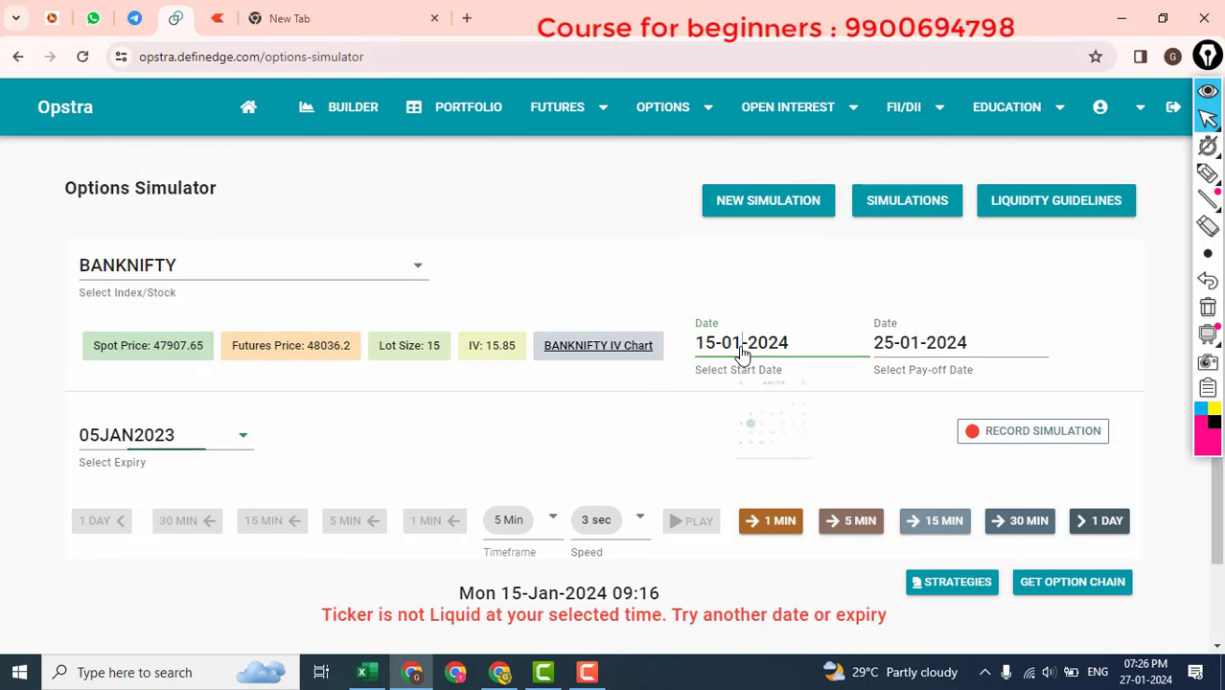
{"action": "left_click", "coordinate": [856, 406]}
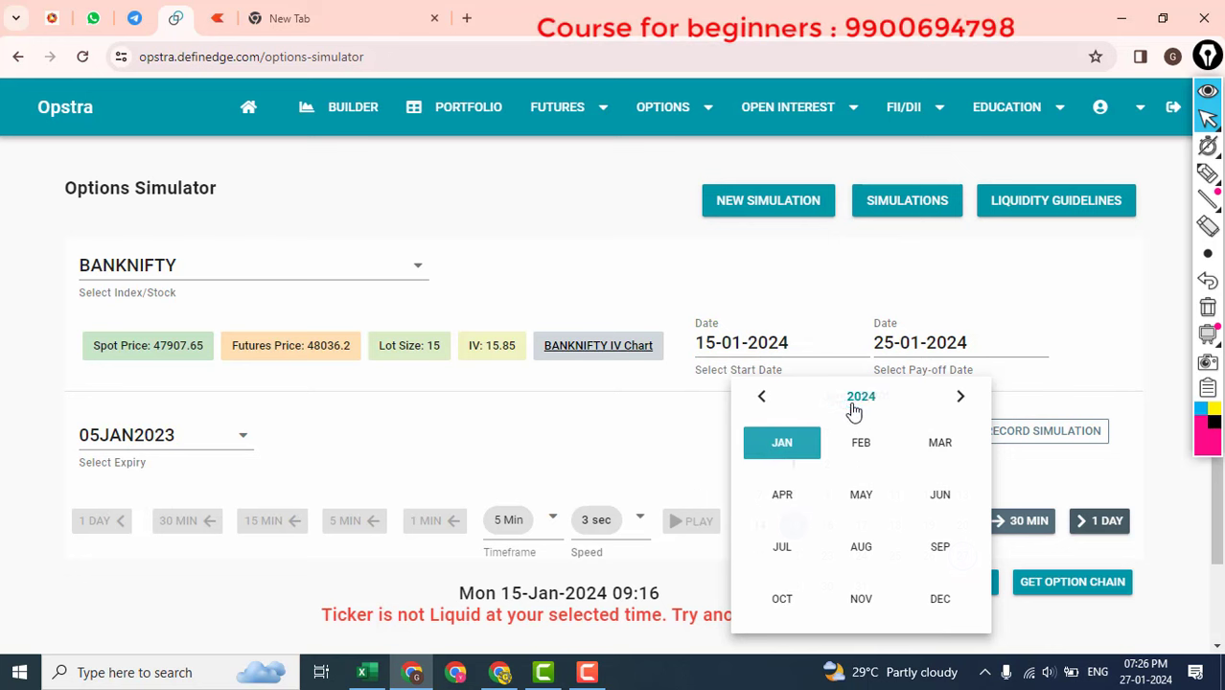
{"action": "left_click", "coordinate": [761, 396]}
{"action": "left_click", "coordinate": [783, 444]}
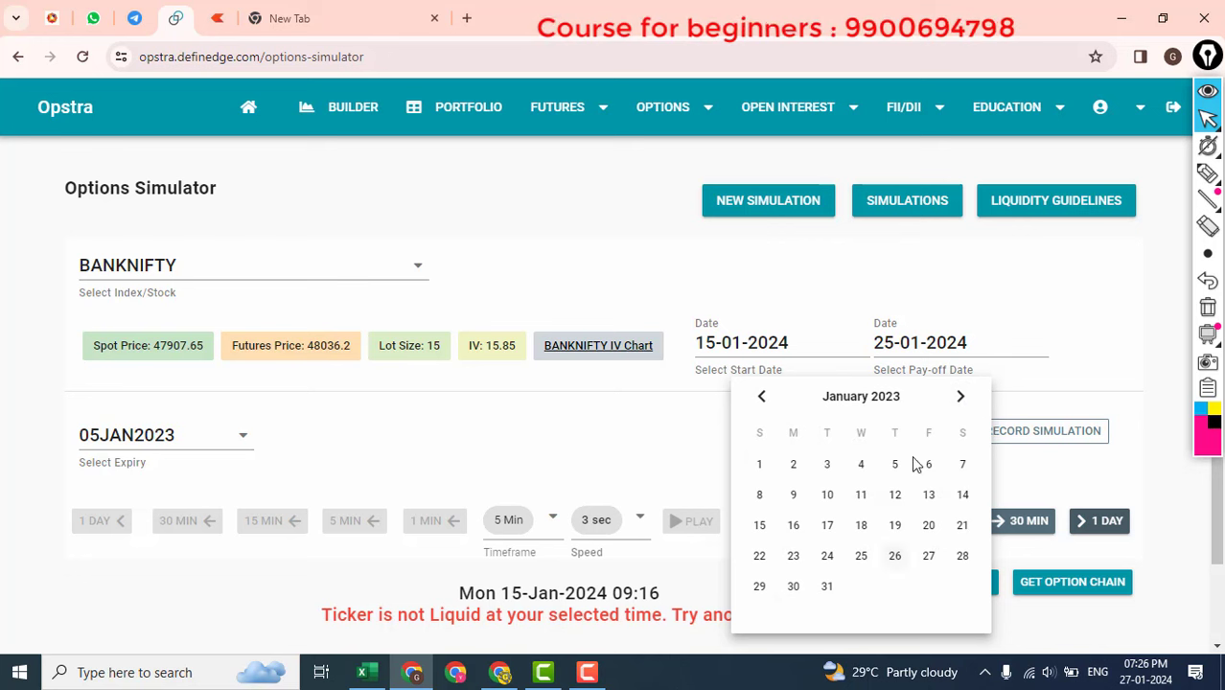
{"action": "left_click", "coordinate": [761, 396]}
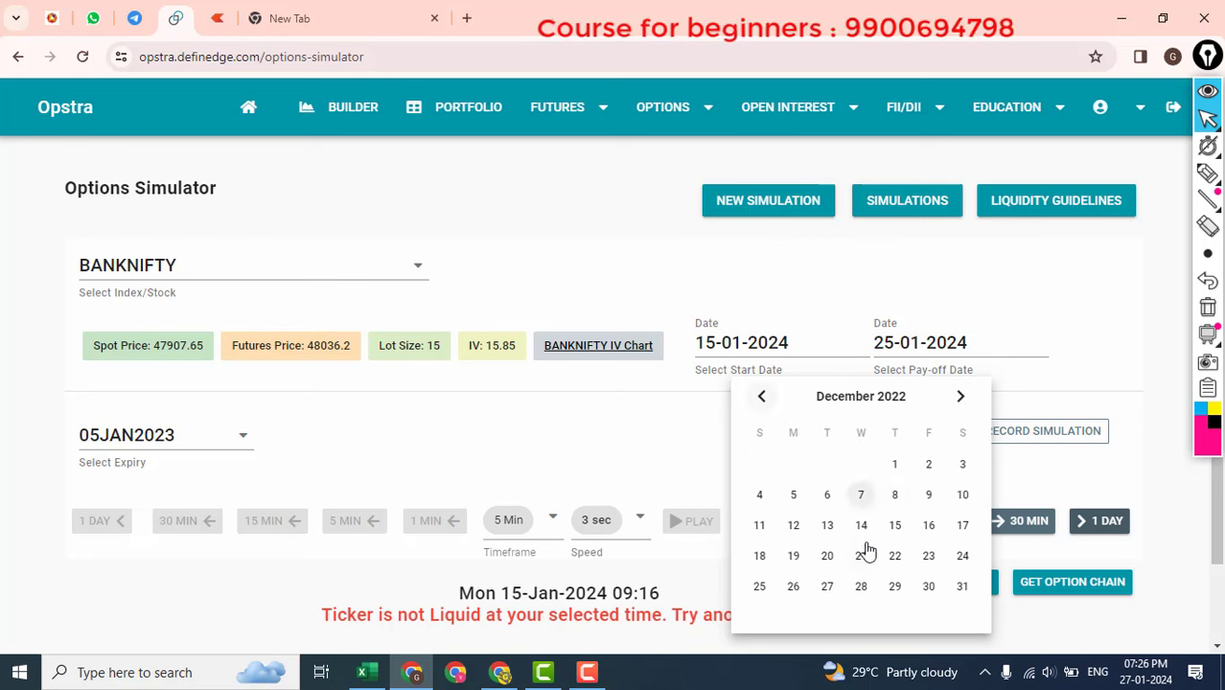
{"action": "left_click", "coordinate": [929, 586]}
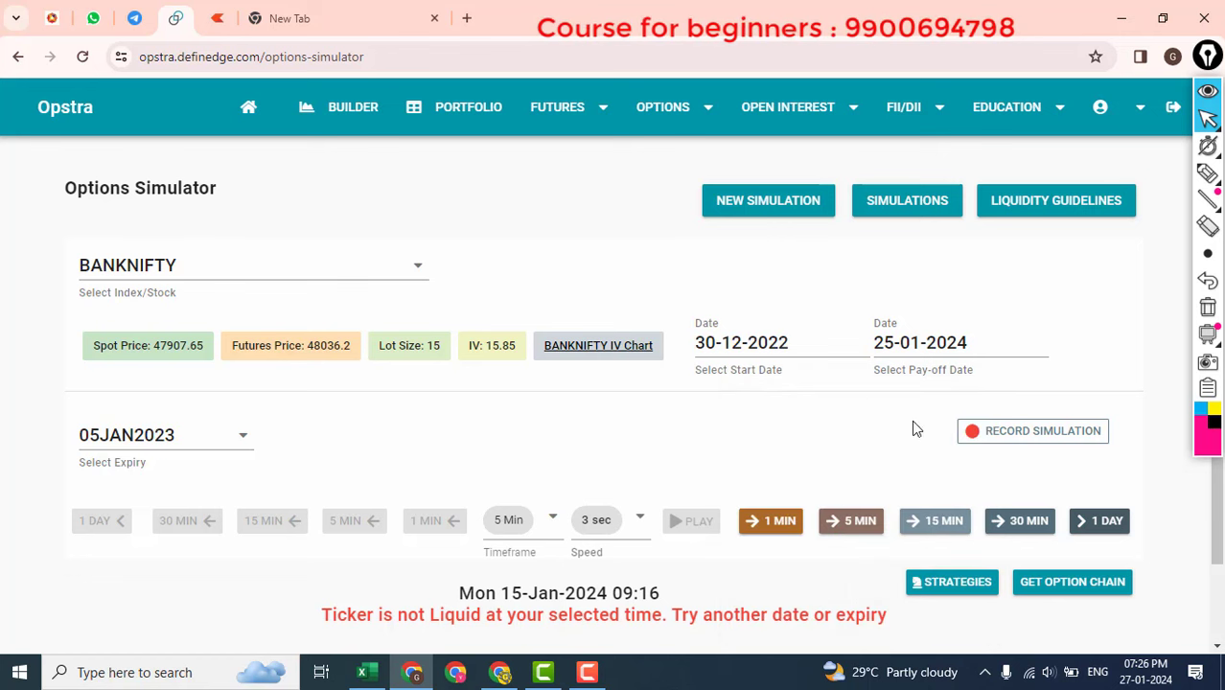
- Set the pay-off date to 05-01-2023
{"action": "left_click", "coordinate": [921, 356]}
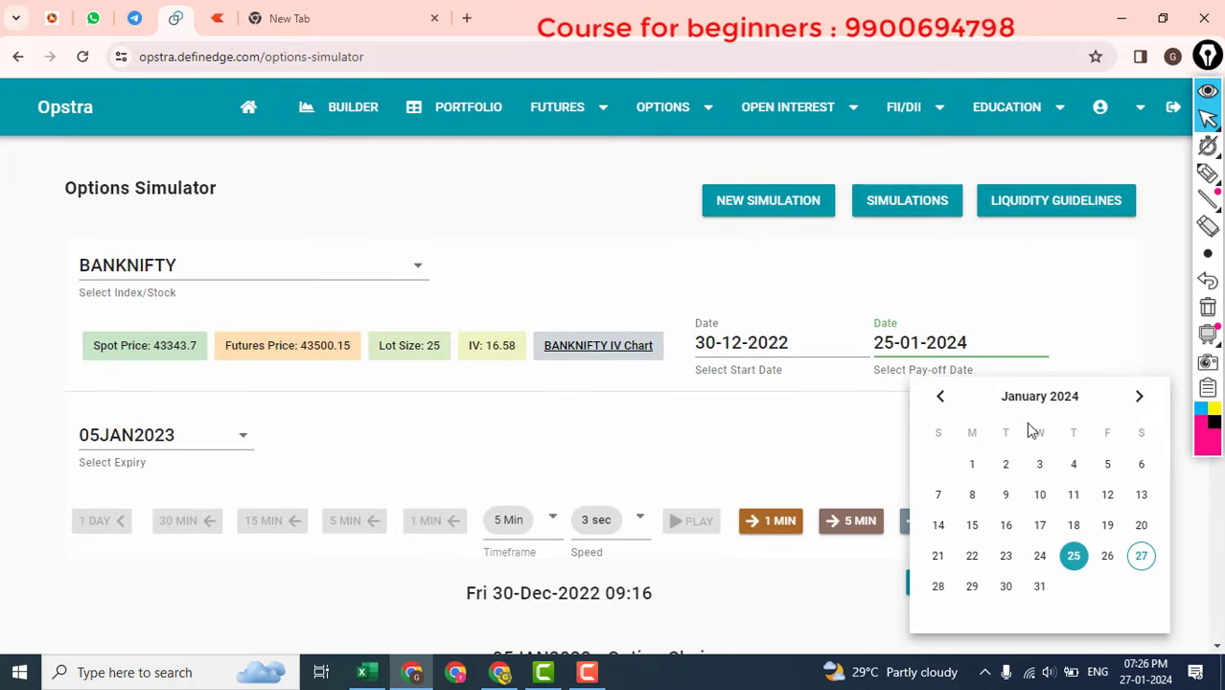
{"action": "left_click", "coordinate": [1039, 396]}
{"action": "left_click", "coordinate": [941, 396]}
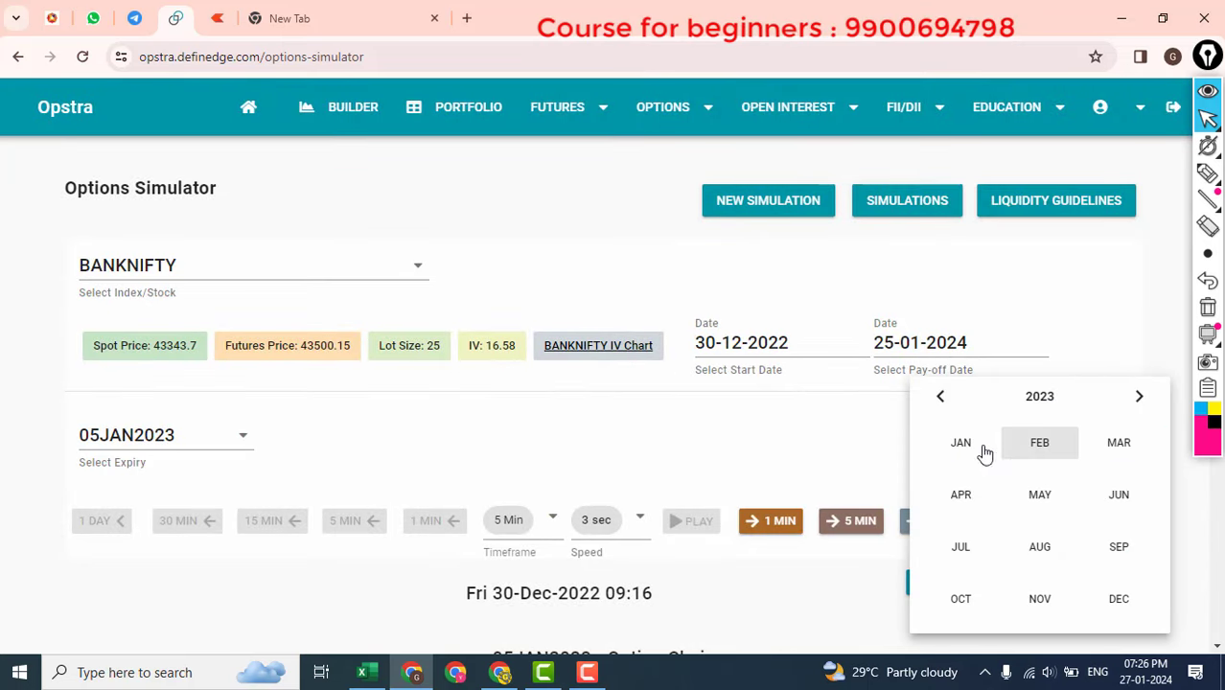
{"action": "left_click", "coordinate": [961, 443]}
{"action": "left_click", "coordinate": [1074, 466]}
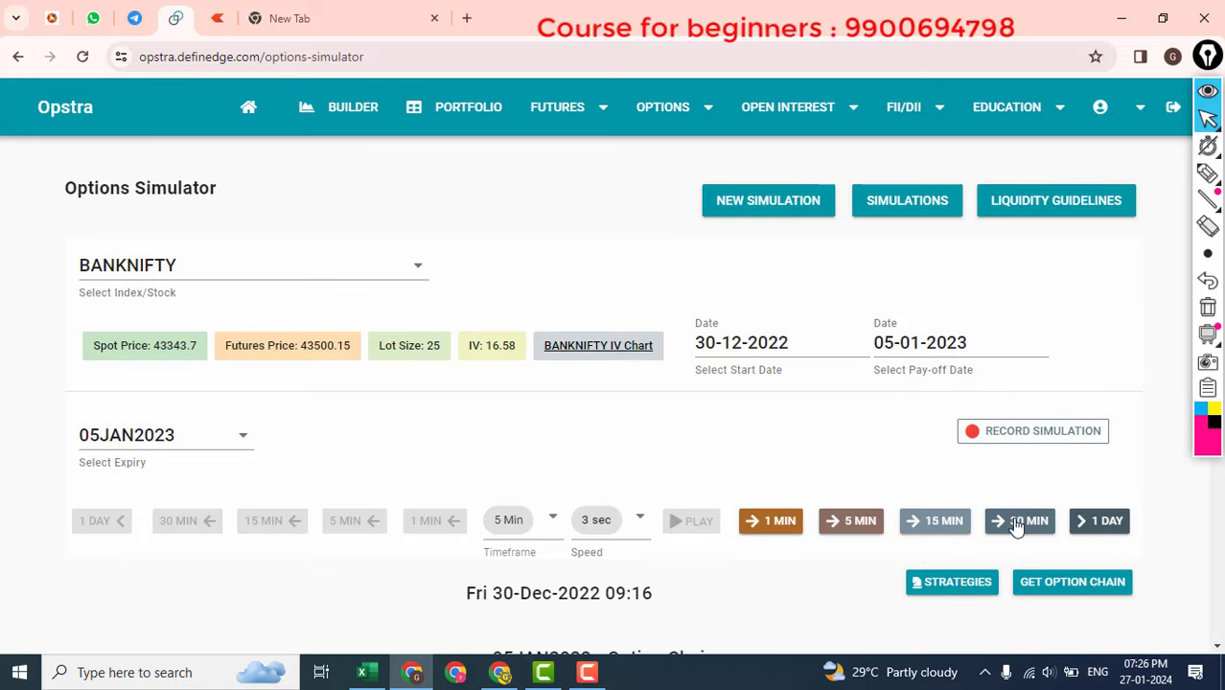
- Advance the simulation in 30-minute steps to Fri 30-Dec-2022 15:16
{"action": "left_click", "coordinate": [1020, 524]}
{"action": "left_click", "coordinate": [1022, 525]}
{"action": "left_click", "coordinate": [1025, 526]}
{"action": "left_click", "coordinate": [1028, 528]}
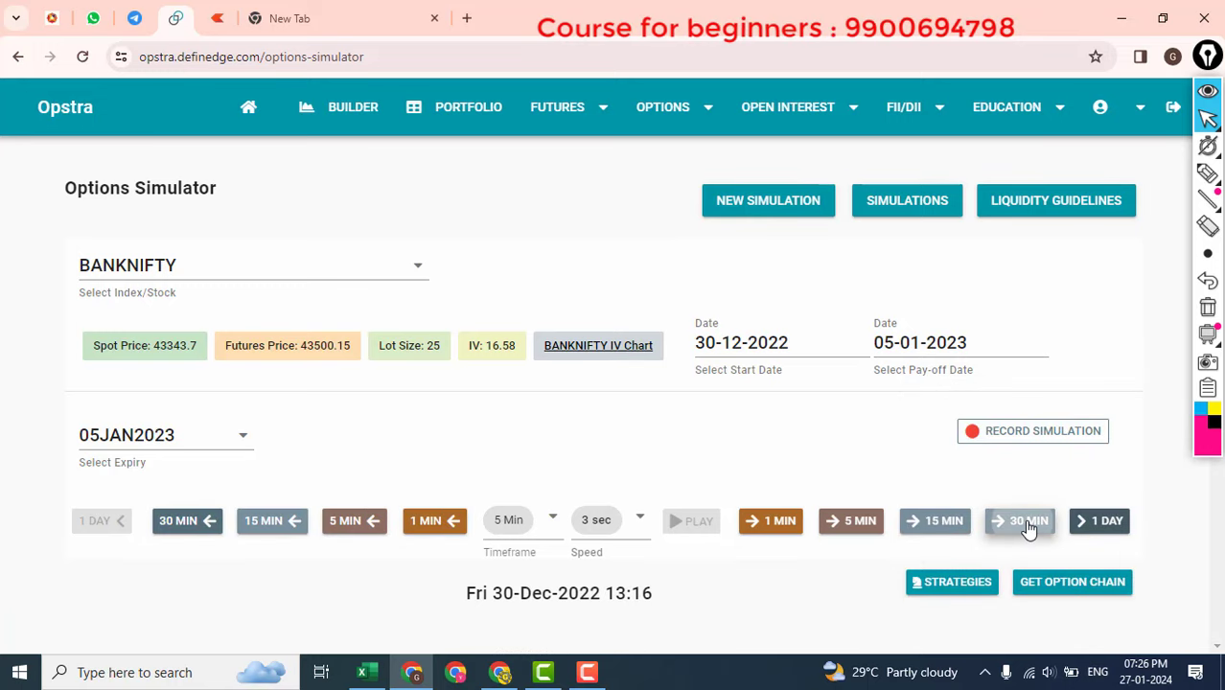
{"action": "left_click", "coordinate": [1028, 529]}
{"action": "left_click", "coordinate": [1028, 528]}
{"action": "left_click", "coordinate": [1028, 529]}
{"action": "left_click", "coordinate": [1028, 529]}
{"action": "left_click", "coordinate": [1028, 528]}
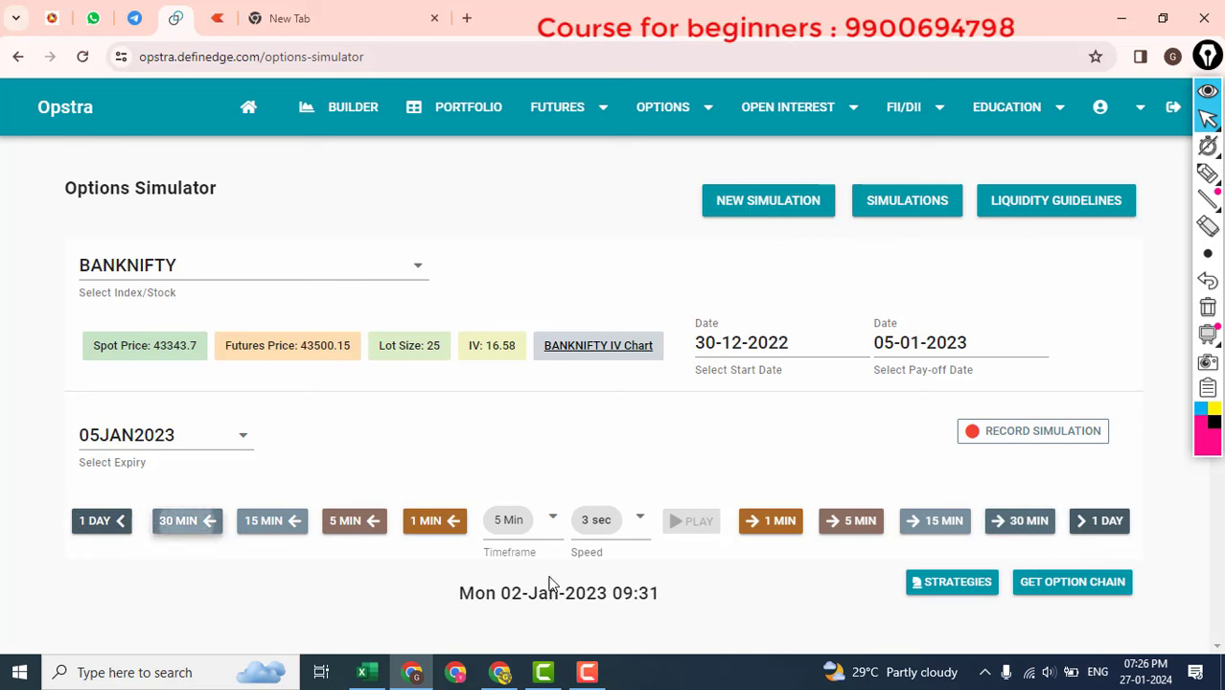
- Tick the simulation time, expiry, start date and pay-off date with the pen, erase all ink, and return to the pointer
{"action": "left_click", "coordinate": [1208, 172]}
{"action": "left_click_drag", "start_coordinate": [652, 595], "coordinate": [663, 596]}
{"action": "left_click_drag", "start_coordinate": [745, 541], "coordinate": [659, 597]}
{"action": "left_click_drag", "start_coordinate": [195, 421], "coordinate": [259, 384]}
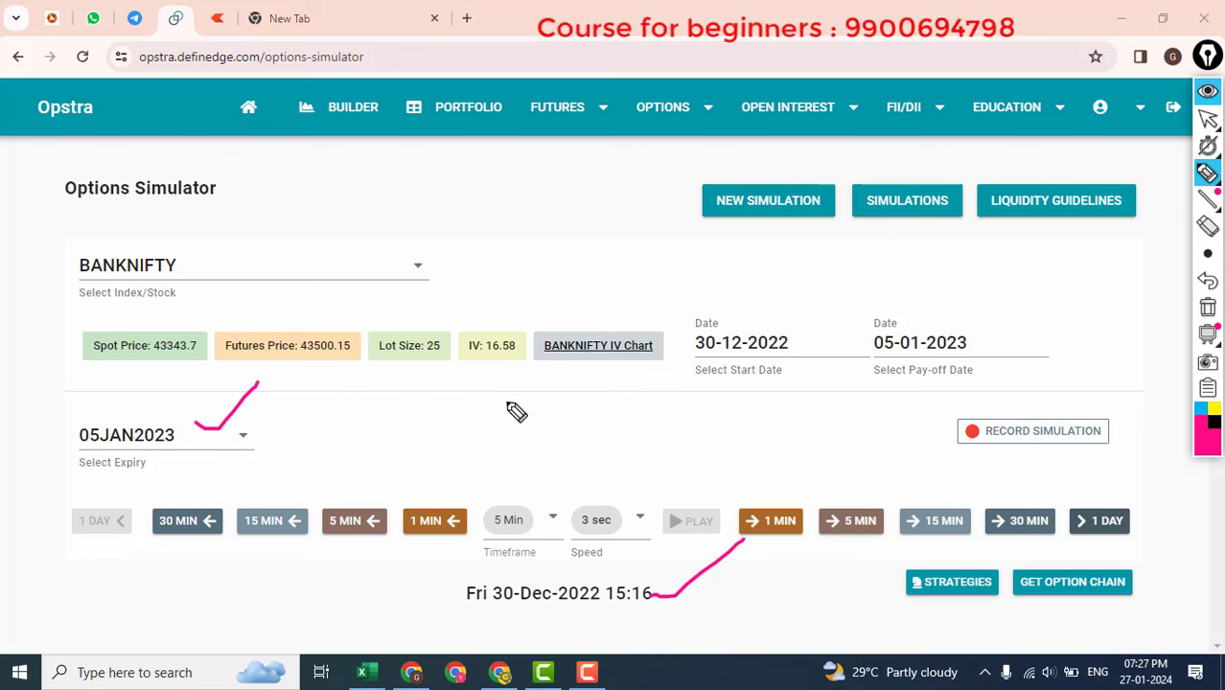
{"action": "left_click_drag", "start_coordinate": [726, 332], "coordinate": [799, 262]}
{"action": "left_click_drag", "start_coordinate": [913, 322], "coordinate": [991, 269]}
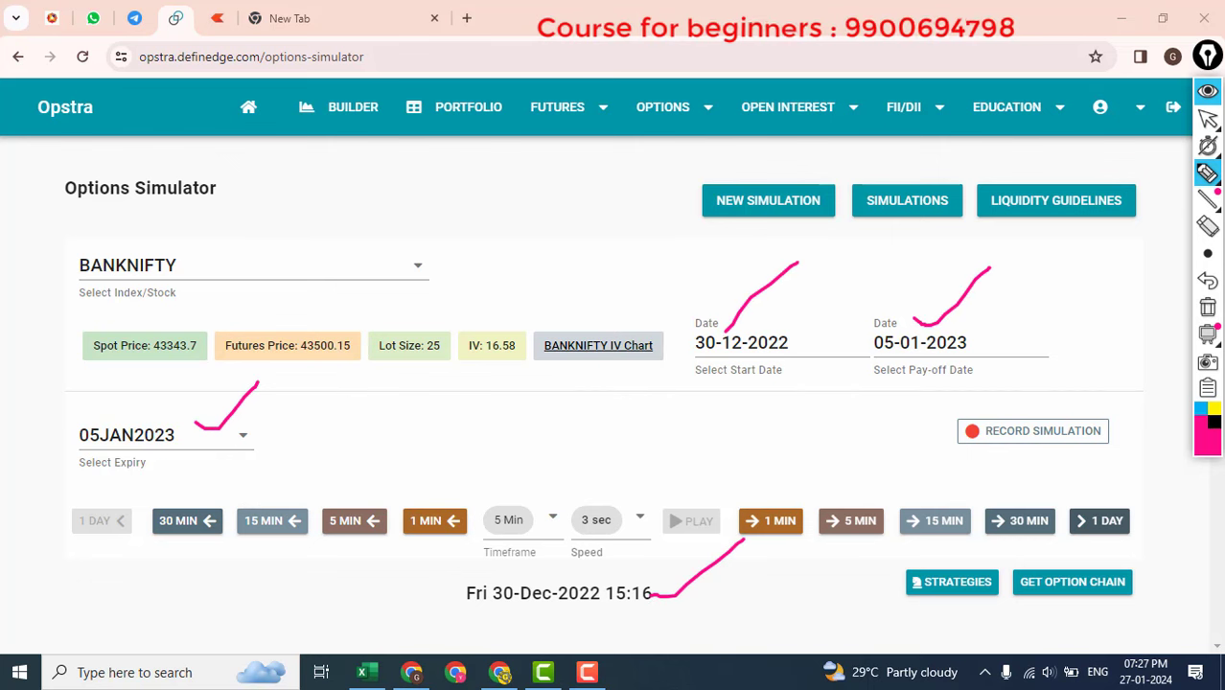
{"action": "left_click", "coordinate": [1208, 308]}
{"action": "left_click", "coordinate": [1208, 117]}
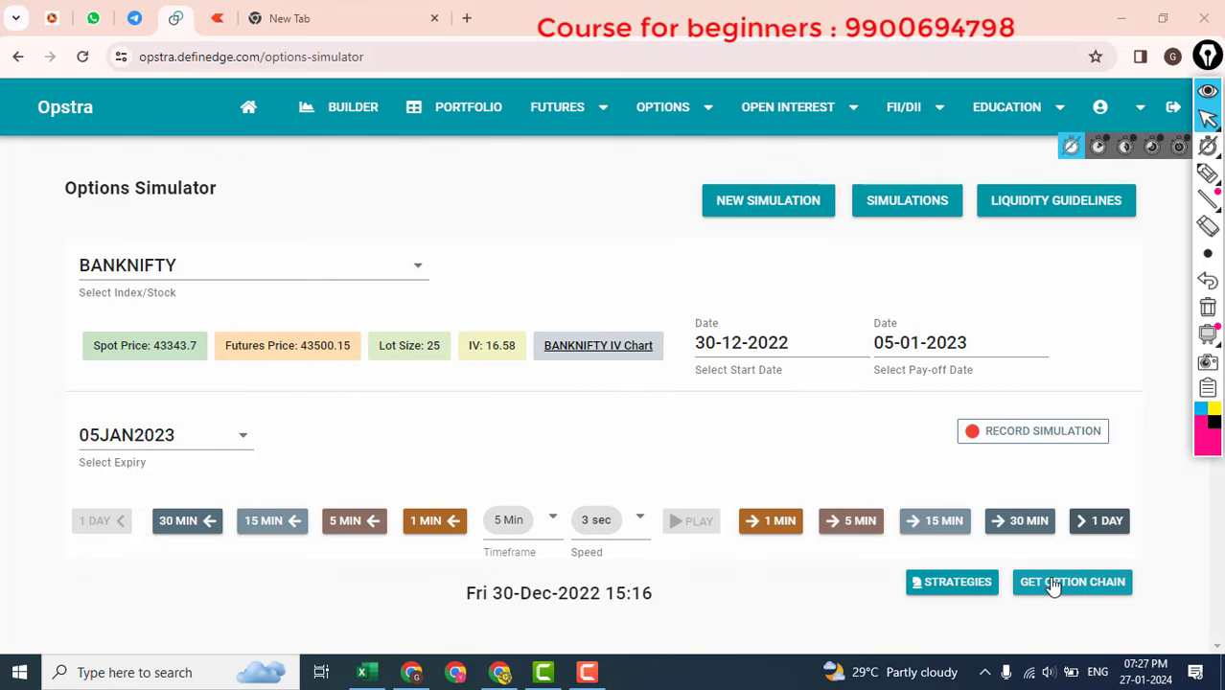
- Load the option chain, pen-mark the 42100 put premium and link it to the 41600–41700 put premiums, erase the ink, and highlight 76.65
{"action": "scroll", "coordinate": [653, 472], "scroll_direction": "down", "scroll_amount": 8}
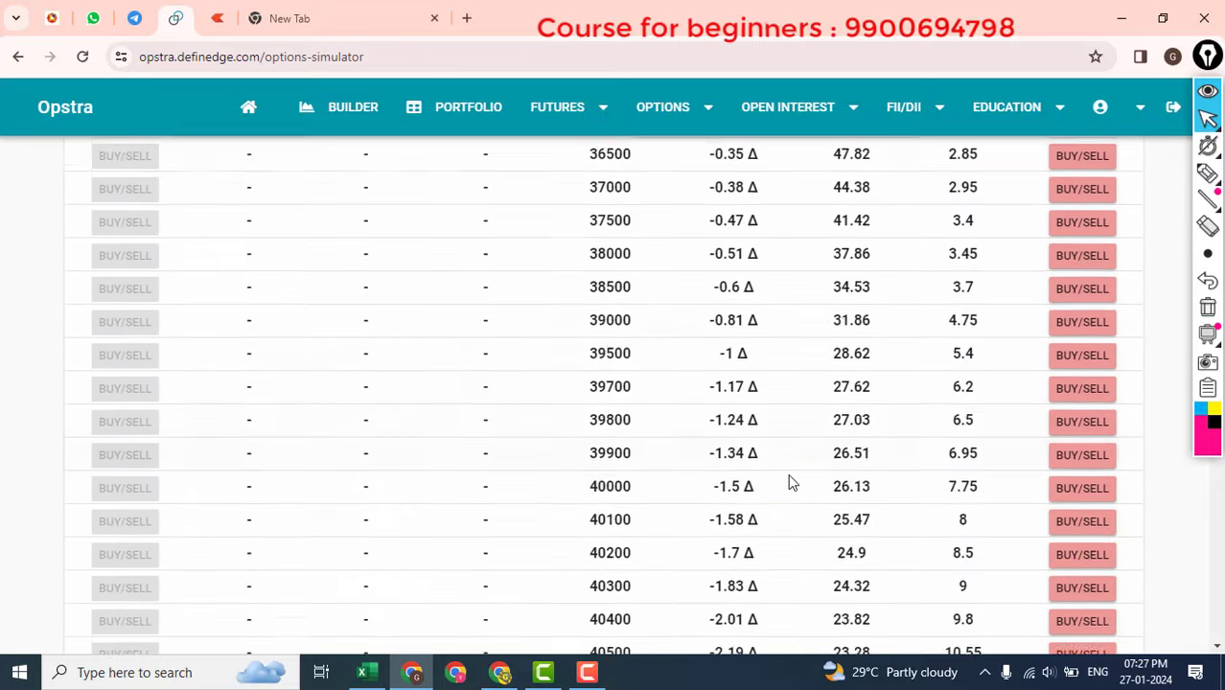
{"action": "scroll", "coordinate": [738, 509], "scroll_direction": "down", "scroll_amount": 5}
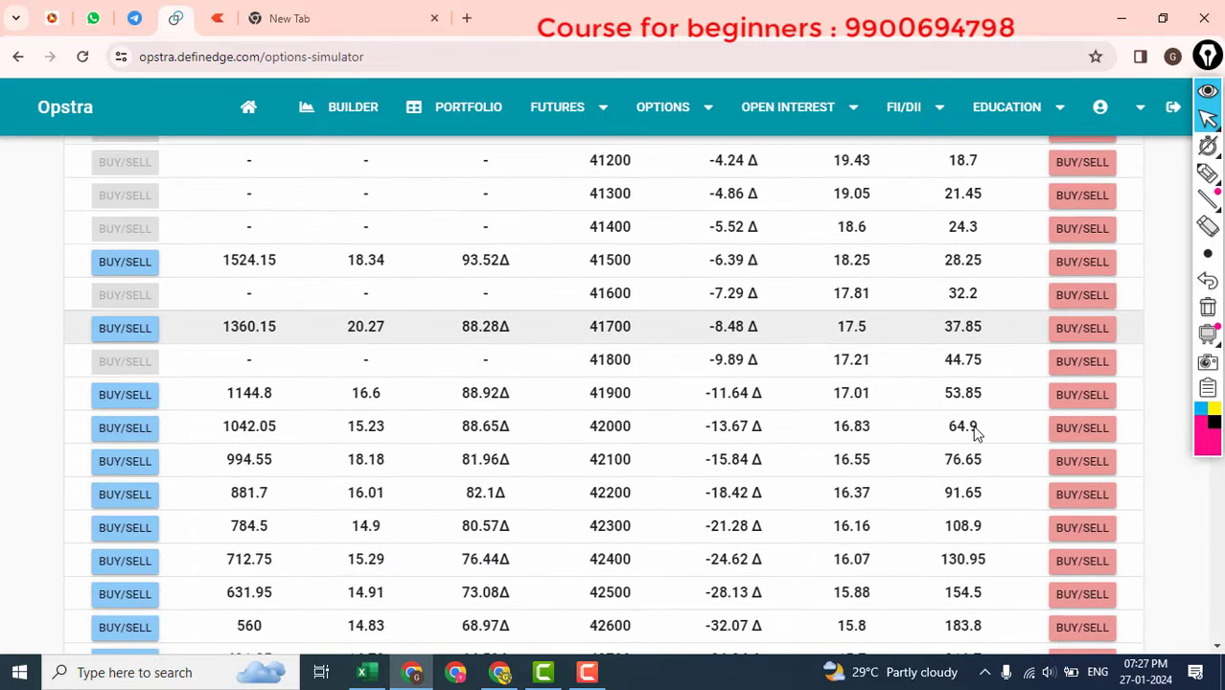
{"action": "left_click", "coordinate": [1211, 179]}
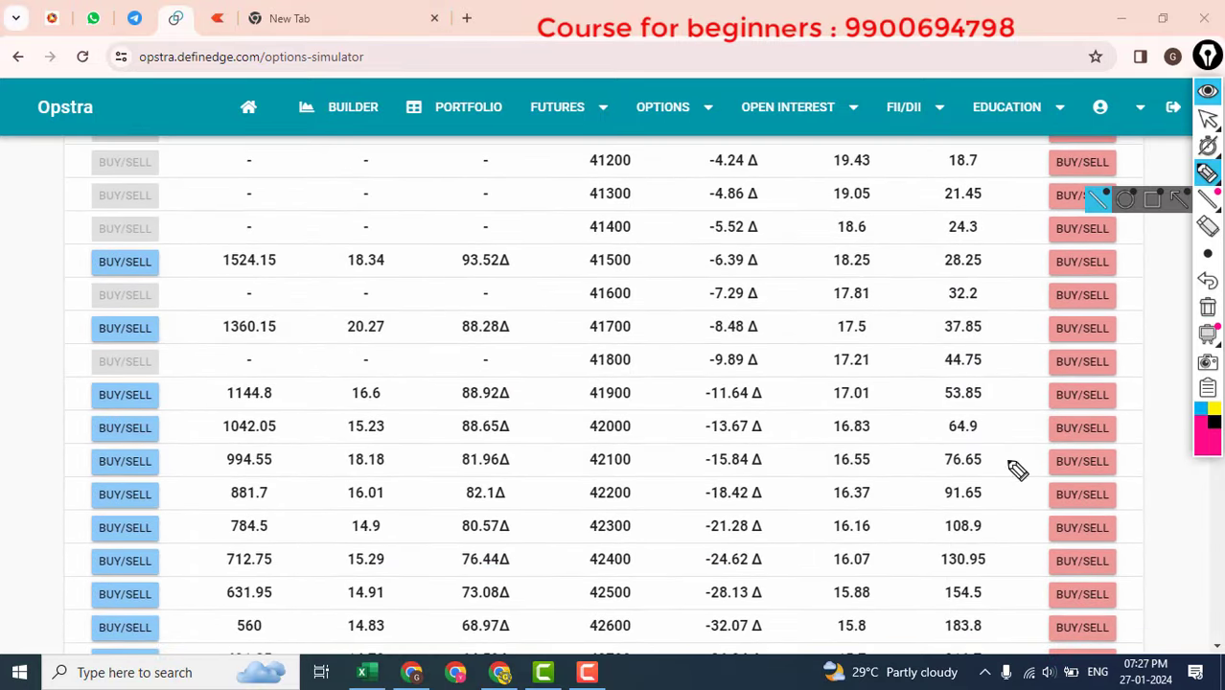
{"action": "mouse_move", "coordinate": [997, 446]}
{"action": "left_mouse_down"}
{"action": "mouse_move", "coordinate": [936, 482]}
{"action": "mouse_move", "coordinate": [987, 479]}
{"action": "mouse_move", "coordinate": [1003, 451]}
{"action": "left_mouse_up"}
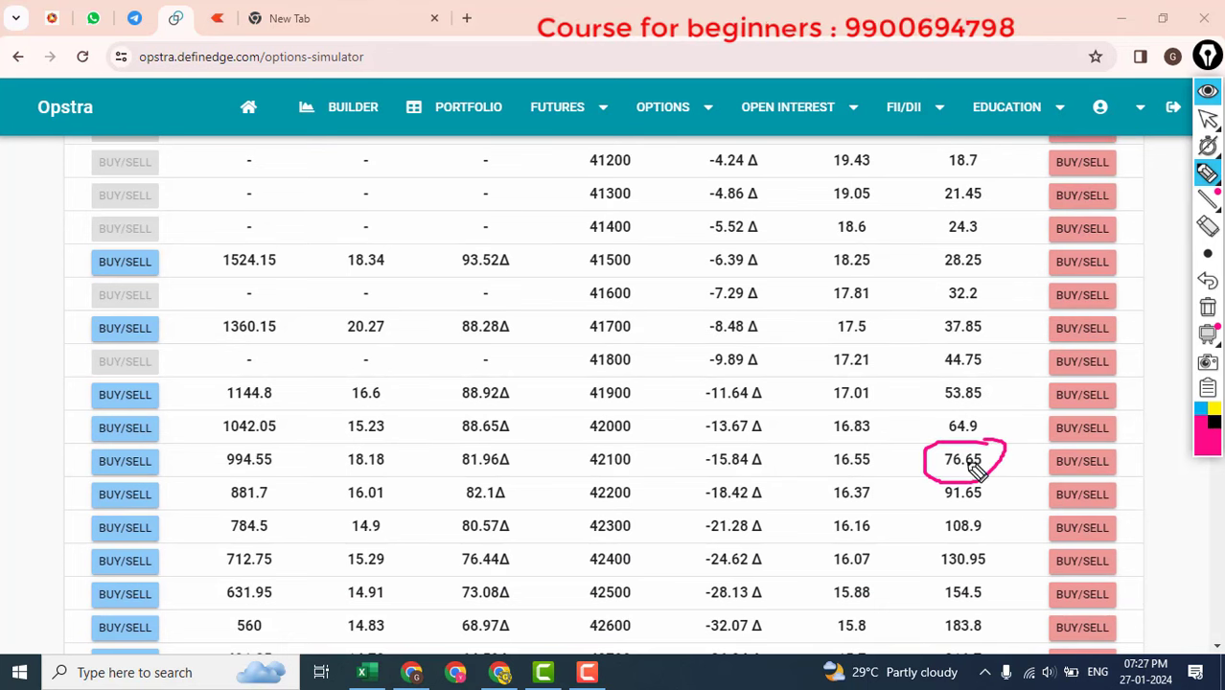
{"action": "left_click_drag", "start_coordinate": [1003, 476], "coordinate": [1081, 432]}
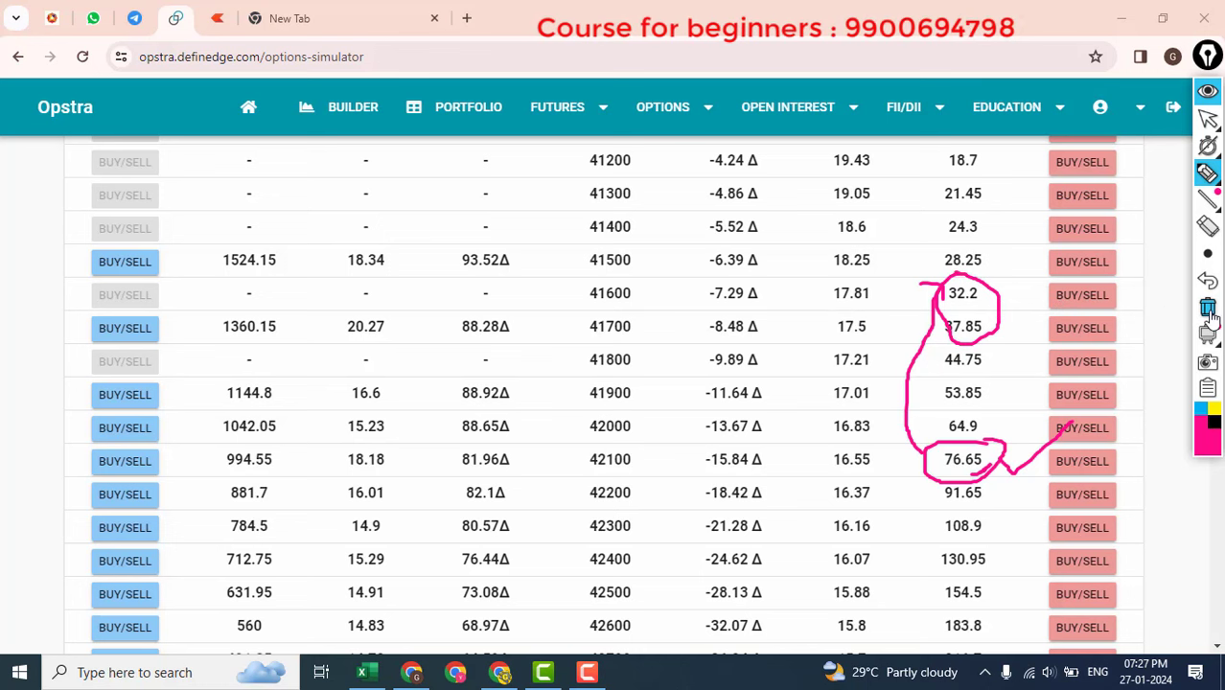
{"action": "left_click", "coordinate": [1208, 117]}
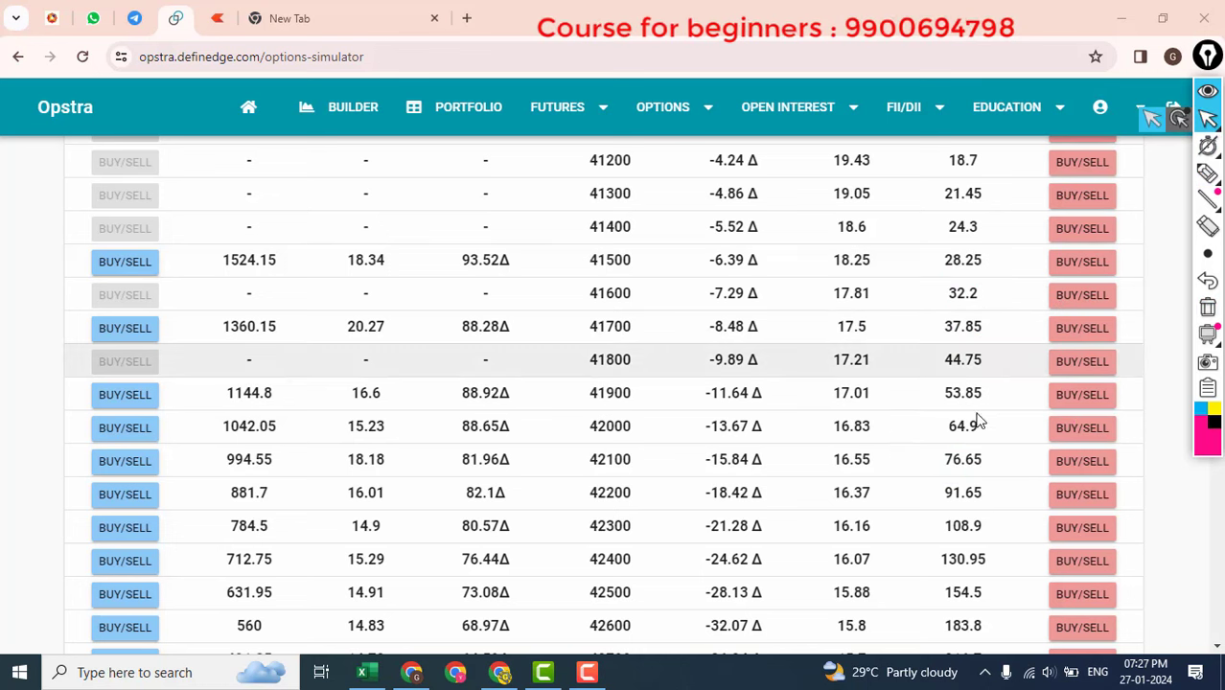
{"action": "left_click_drag", "start_coordinate": [997, 460], "coordinate": [921, 464]}
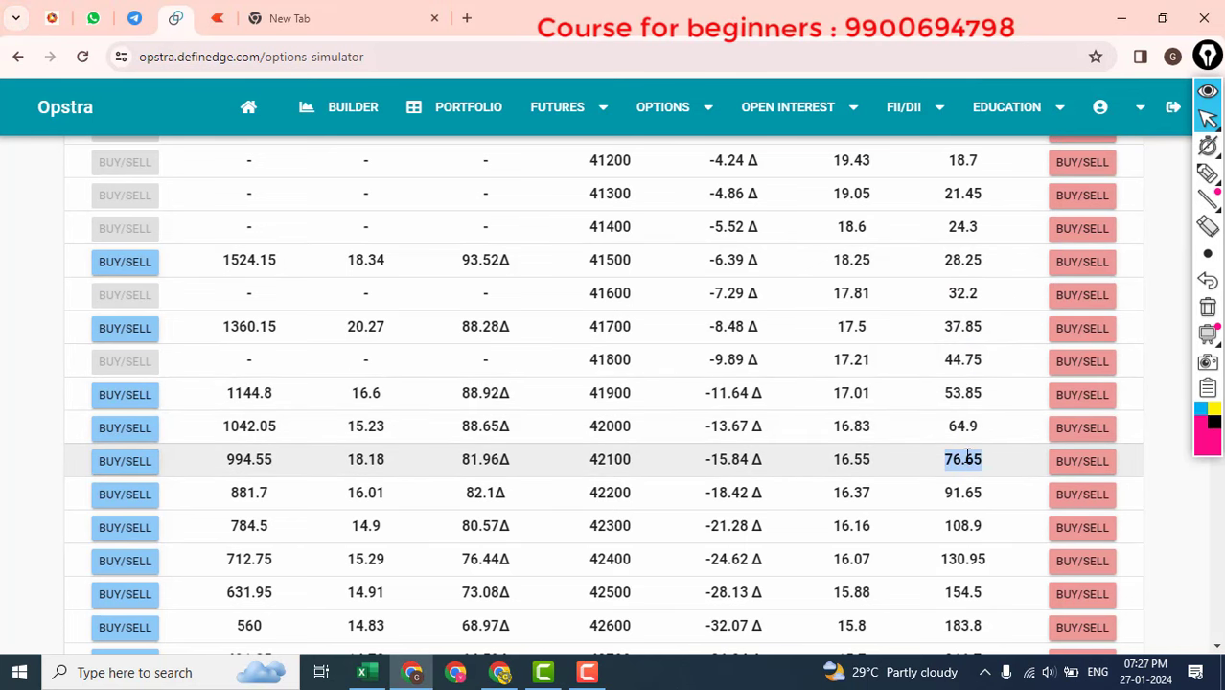
- Sell one lot each of the 05JAN2023 42100PE at 76.65 and the 41600PE at 32.2
{"action": "left_click", "coordinate": [1083, 461]}
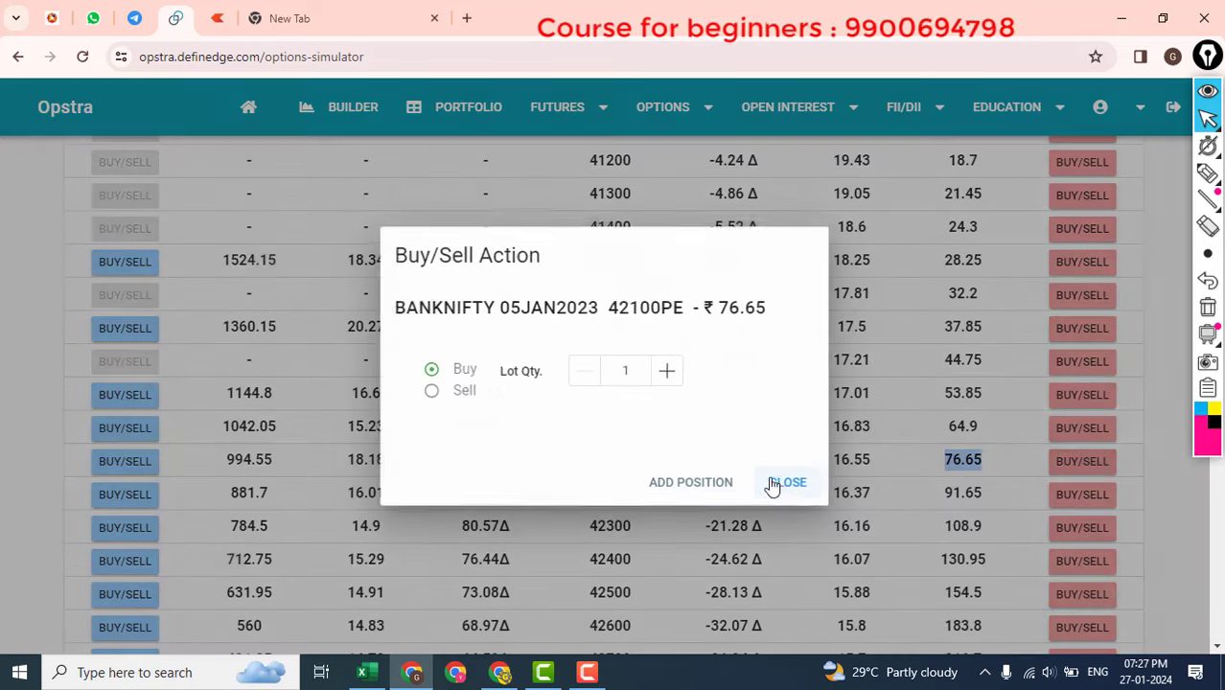
{"action": "left_click", "coordinate": [464, 393]}
{"action": "left_click", "coordinate": [689, 482]}
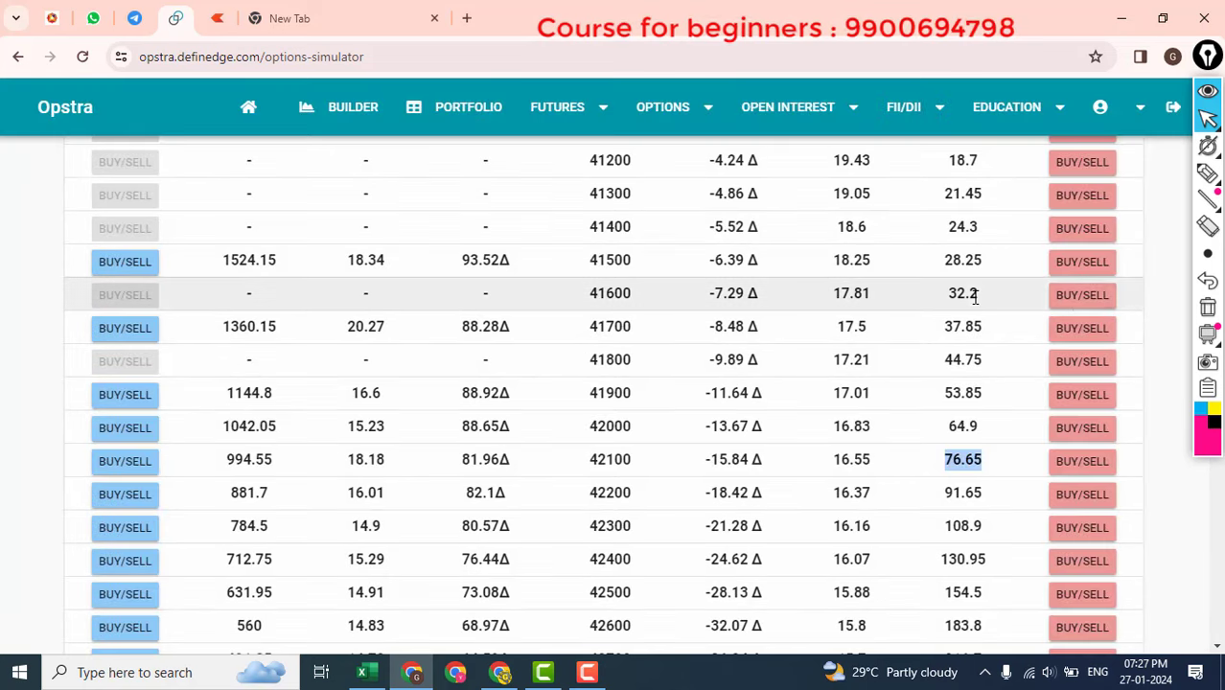
{"action": "left_click", "coordinate": [1082, 294]}
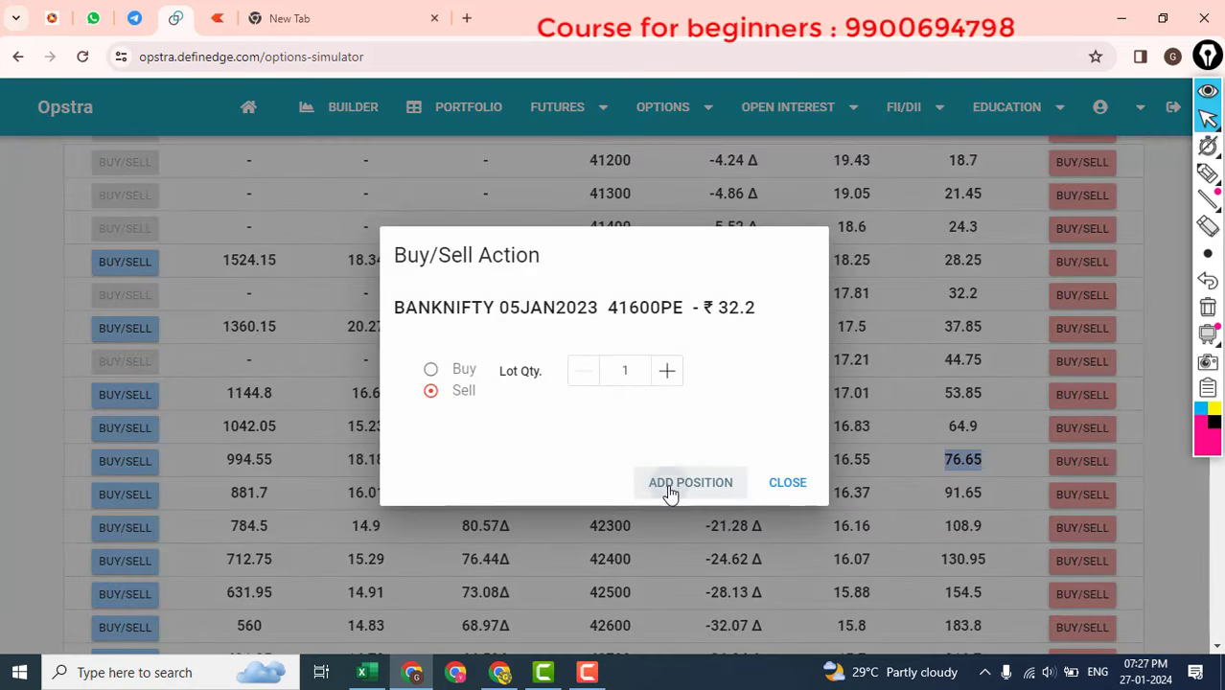
{"action": "left_click", "coordinate": [670, 487]}
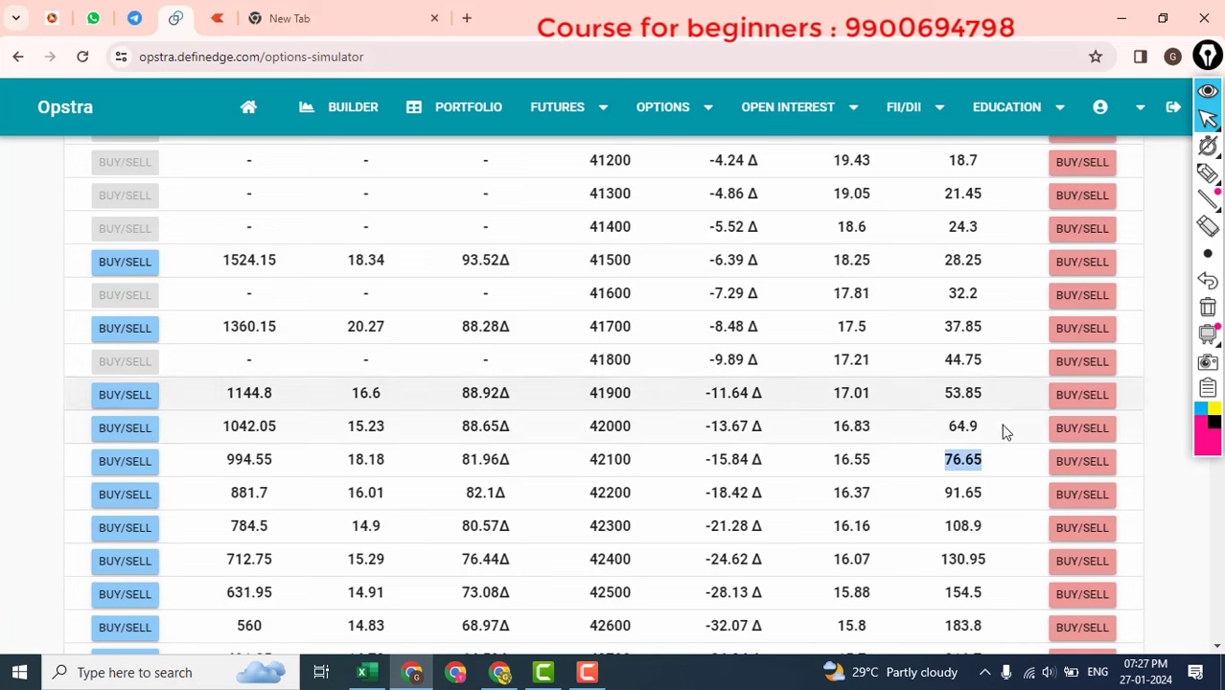
{"action": "left_click", "coordinate": [1000, 450]}
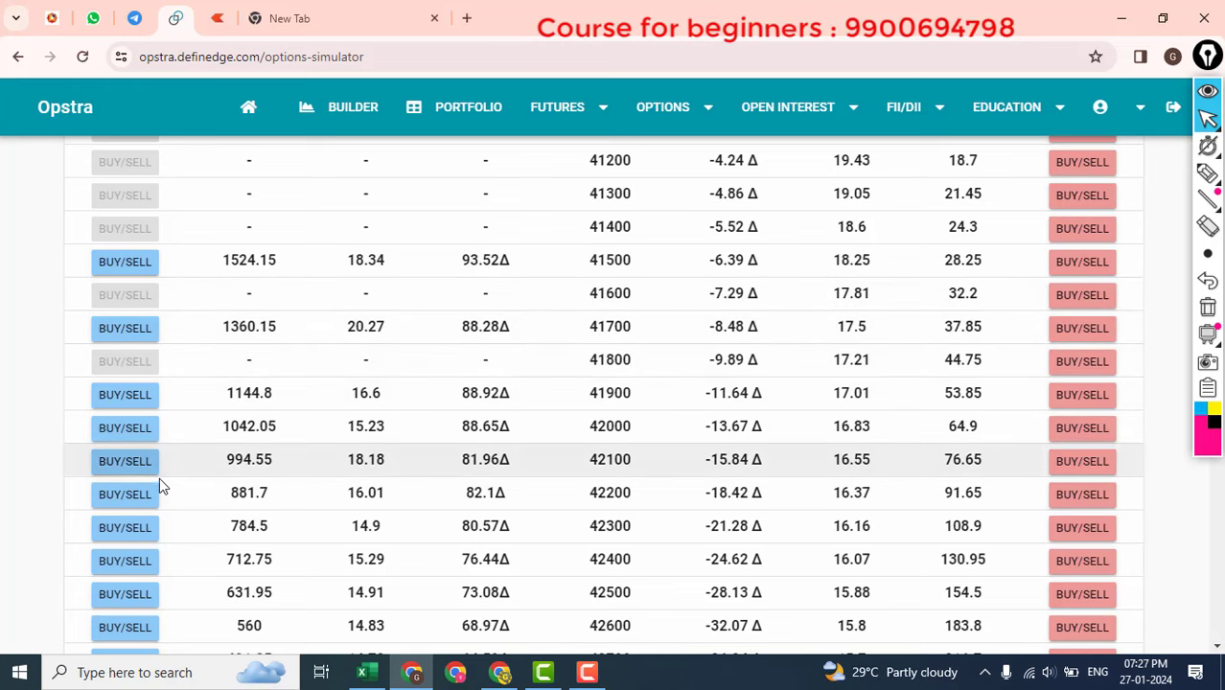
- Sell one lot each of the 05JAN2023 43800CE at 76.1 and the 44200CE at 33.9
{"action": "scroll", "coordinate": [159, 484], "scroll_direction": "down", "scroll_amount": 3}
{"action": "scroll", "coordinate": [161, 489], "scroll_direction": "down", "scroll_amount": 3}
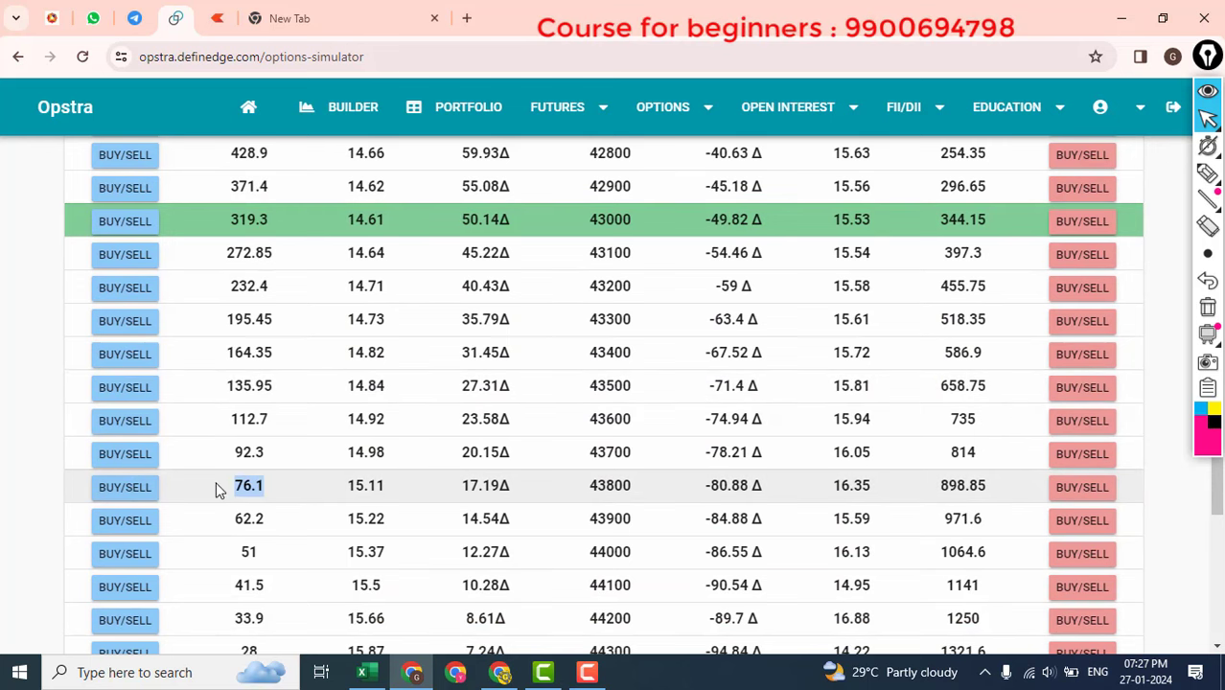
{"action": "left_click", "coordinate": [148, 487]}
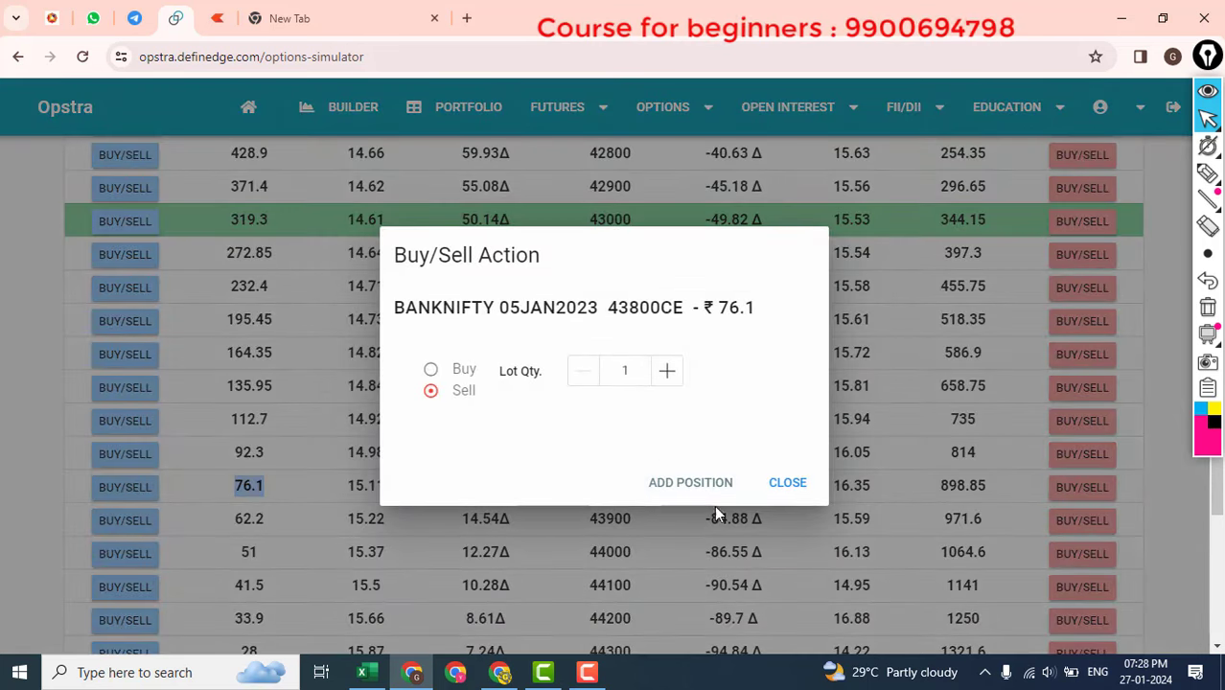
{"action": "left_click", "coordinate": [698, 487]}
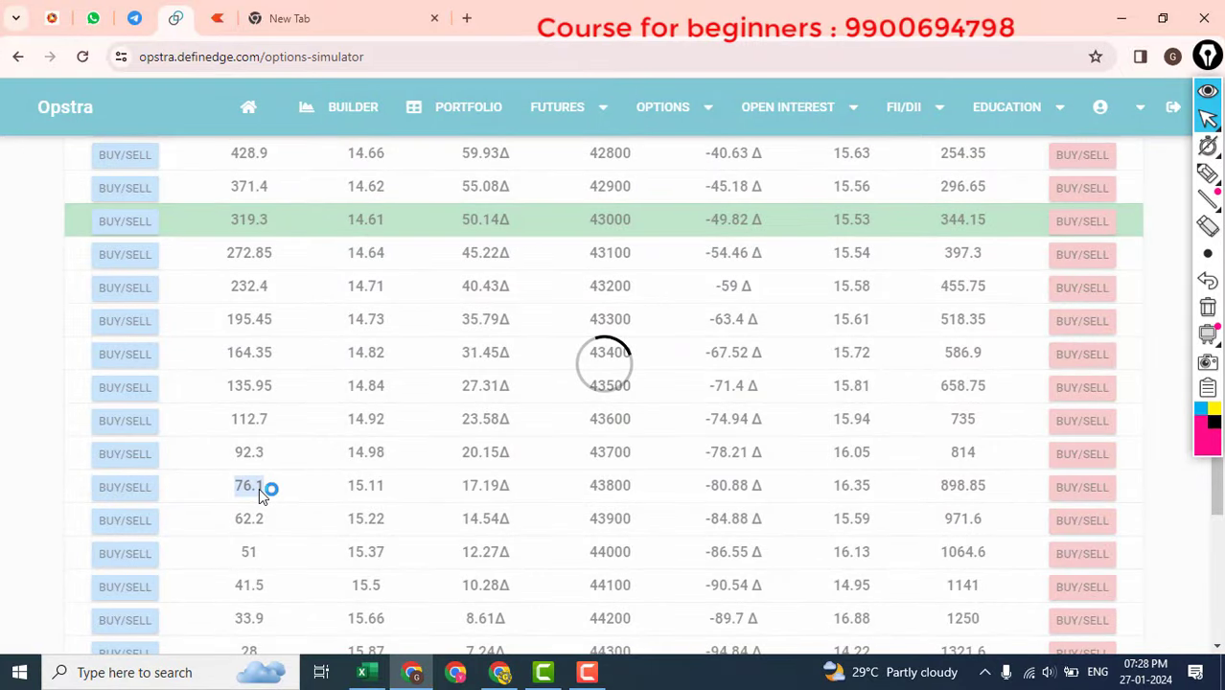
{"action": "scroll", "coordinate": [266, 474], "scroll_direction": "down", "scroll_amount": 2}
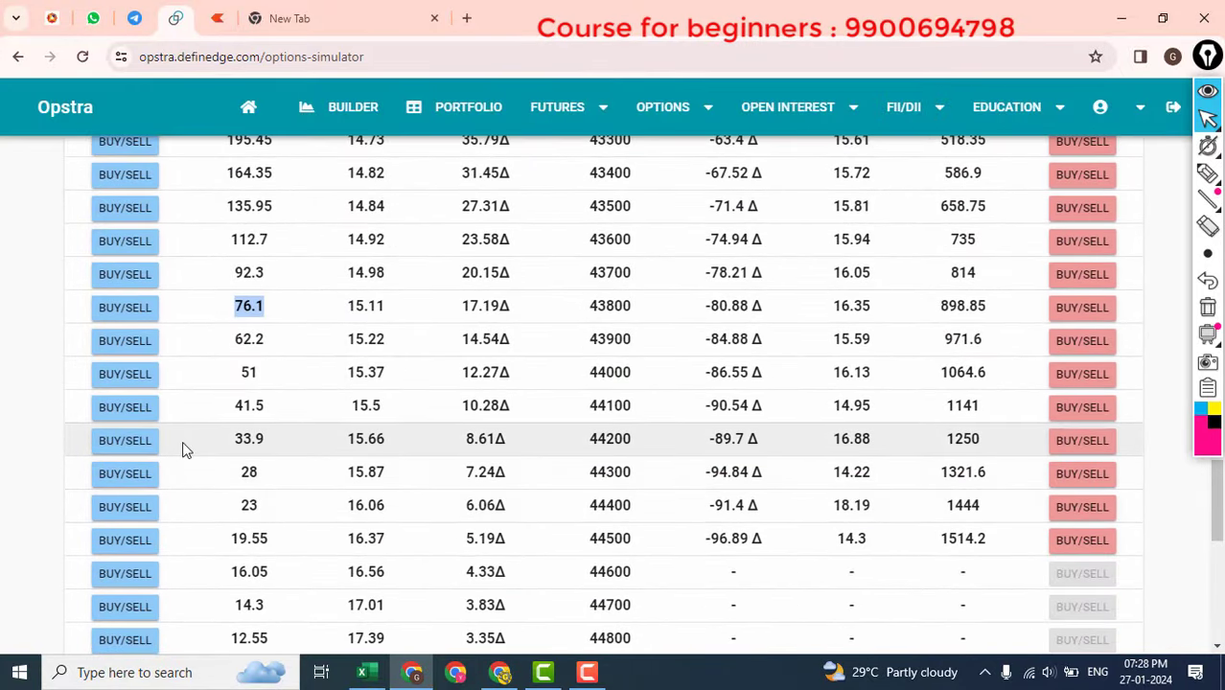
{"action": "left_click", "coordinate": [117, 448]}
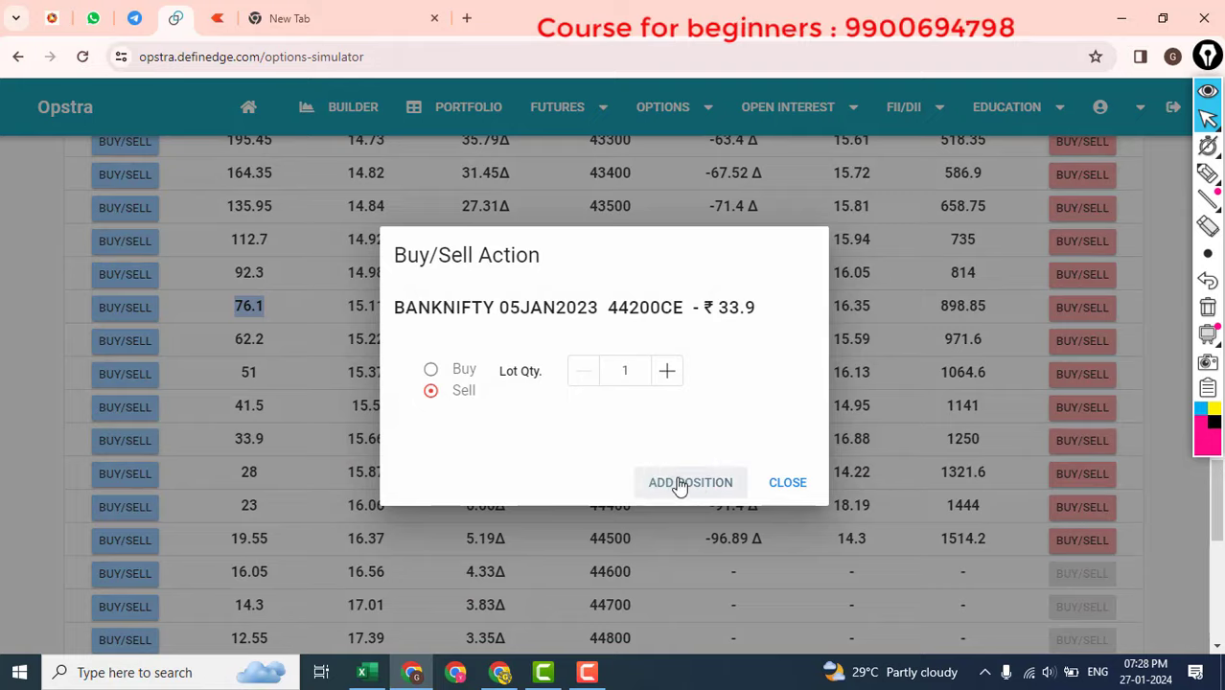
{"action": "left_click", "coordinate": [678, 485]}
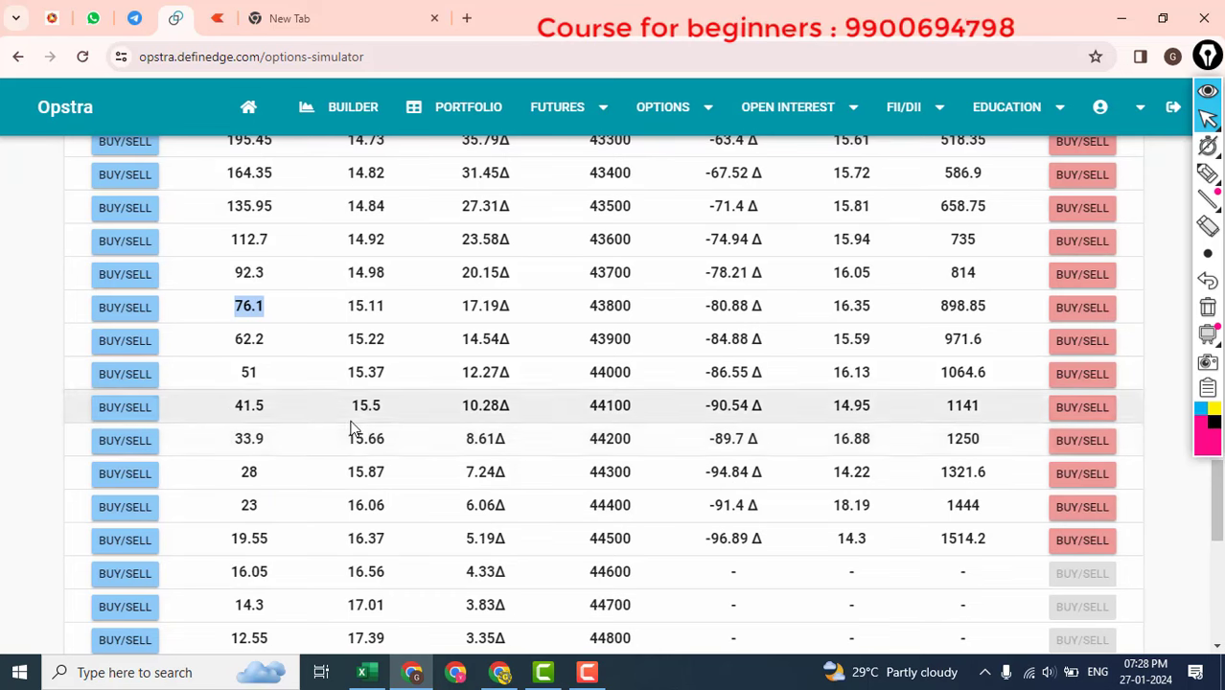
- Pen-mark the 43800 call premium, link it to the 44200 call premium, then erase the ink and return to the pointer
{"action": "scroll", "coordinate": [369, 423], "scroll_direction": "up", "scroll_amount": 1}
{"action": "left_click", "coordinate": [1207, 173]}
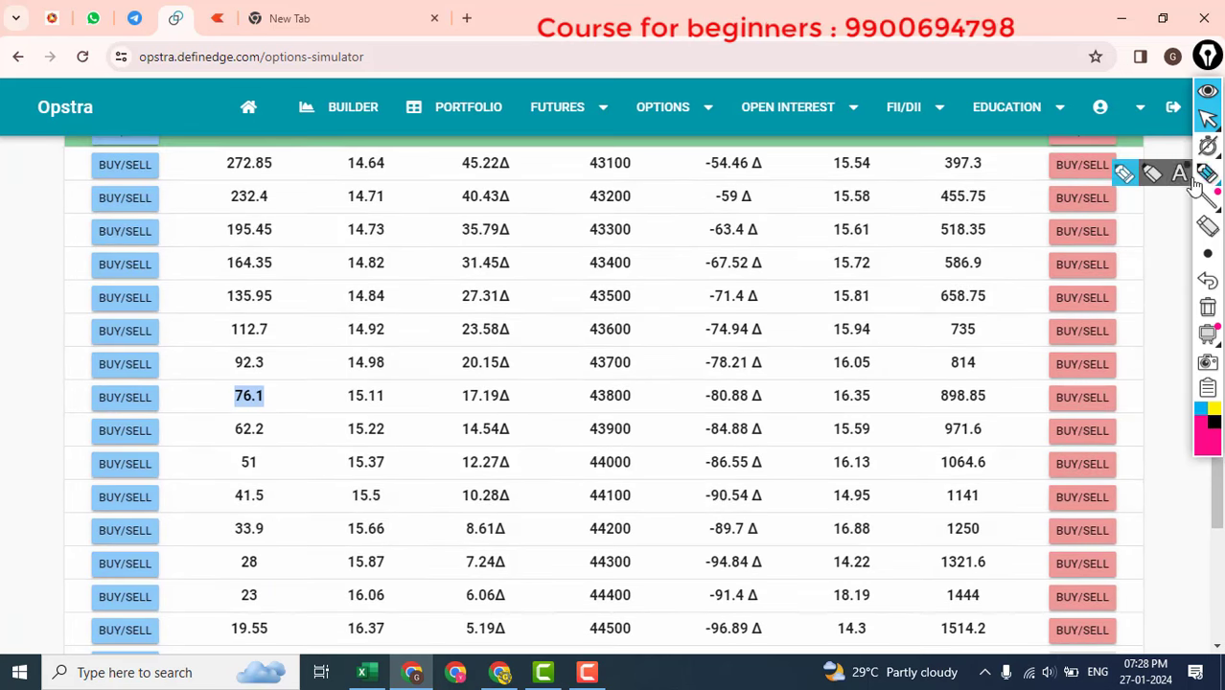
{"action": "left_click_drag", "start_coordinate": [282, 389], "coordinate": [467, 283]}
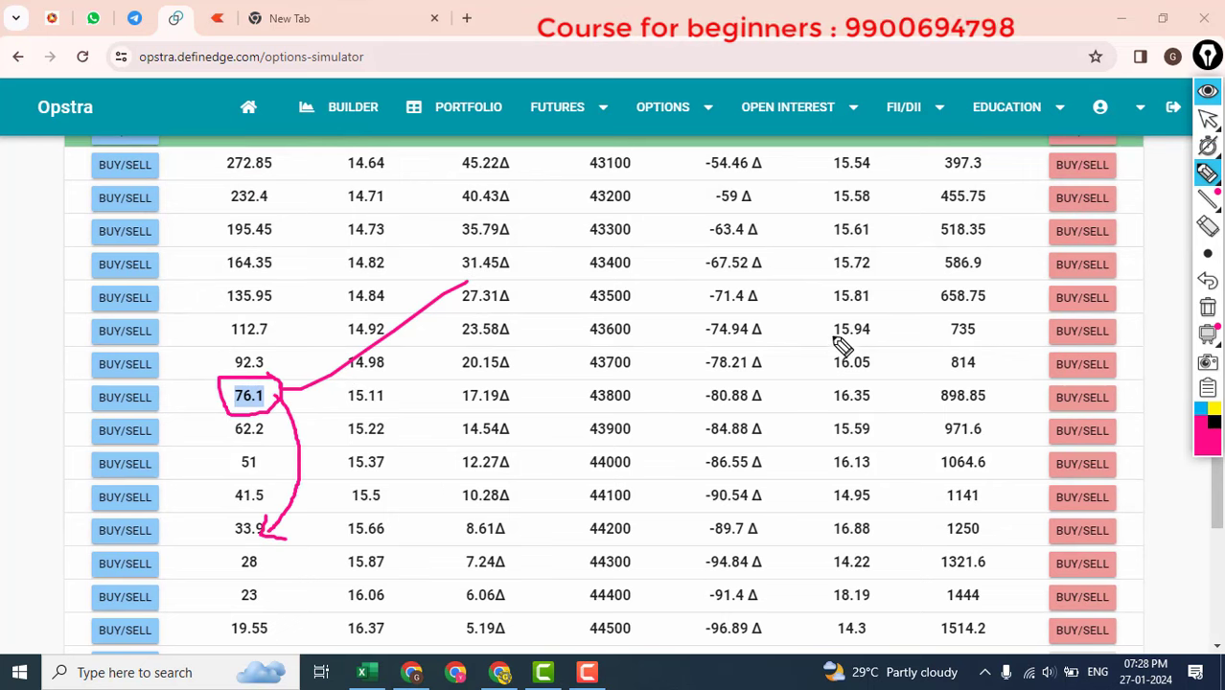
{"action": "left_click", "coordinate": [1208, 309]}
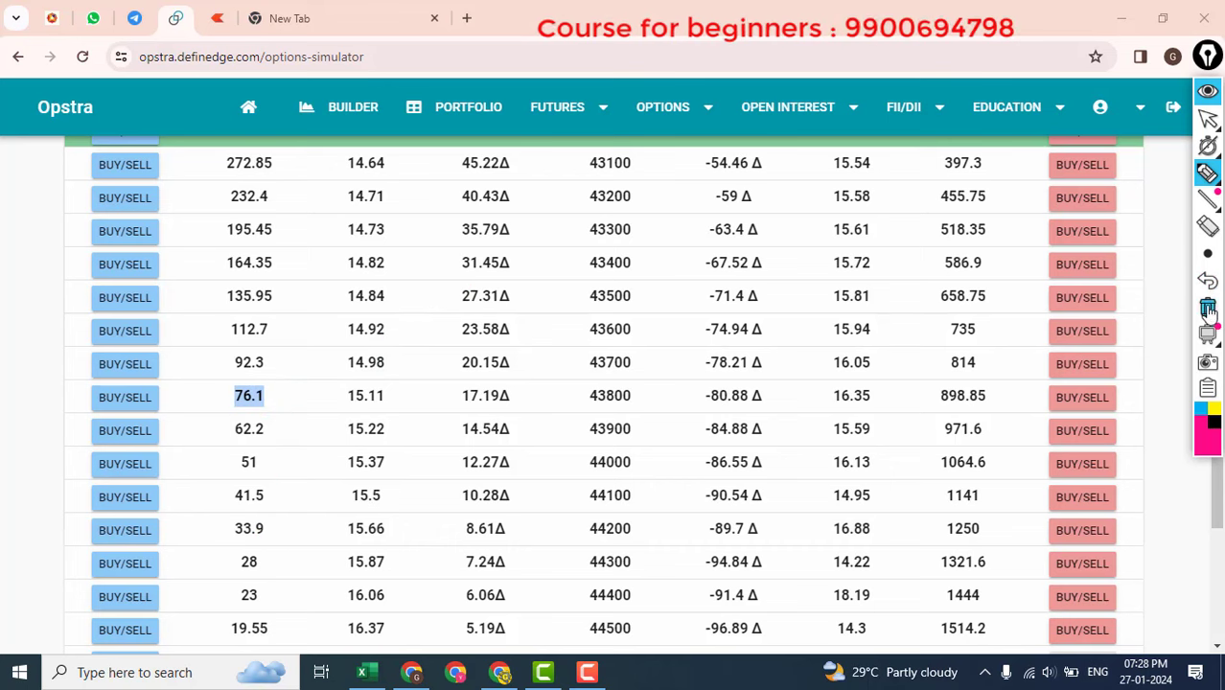
{"action": "left_click", "coordinate": [1207, 117]}
- Change the expiry to 12JAN2023 and load its option chain
{"action": "scroll", "coordinate": [454, 393], "scroll_direction": "up", "scroll_amount": 2}
{"action": "scroll", "coordinate": [455, 393], "scroll_direction": "up", "scroll_amount": 20}
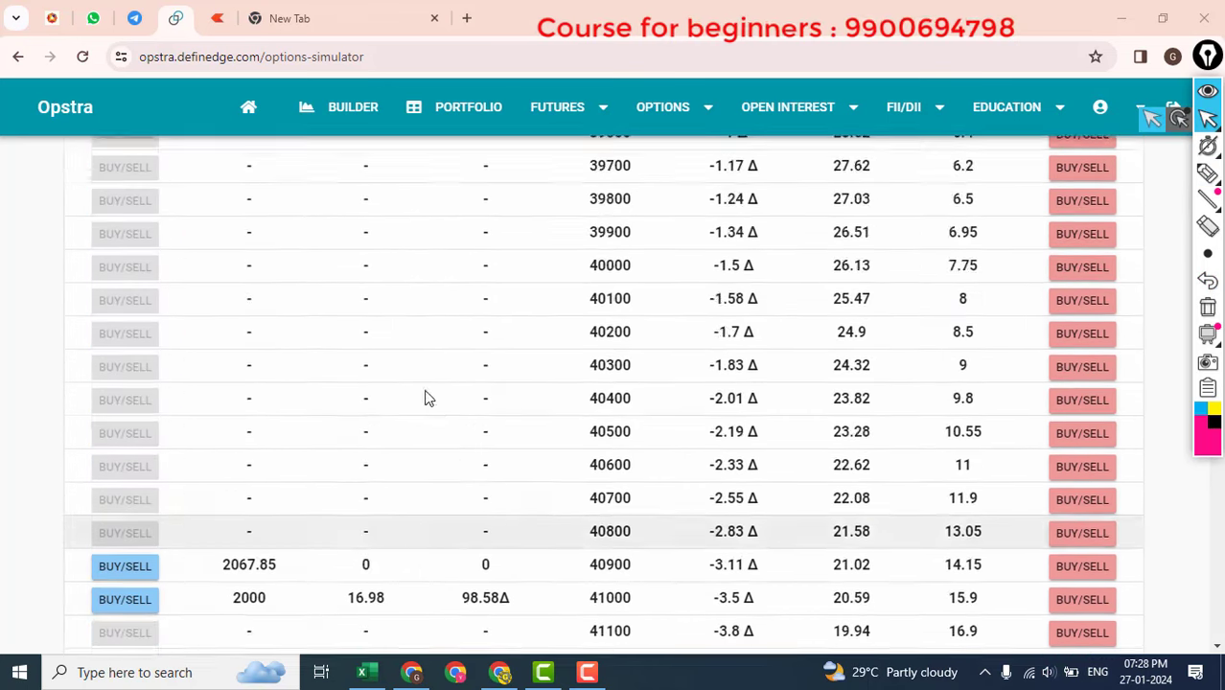
{"action": "scroll", "coordinate": [186, 382], "scroll_direction": "up", "scroll_amount": 3}
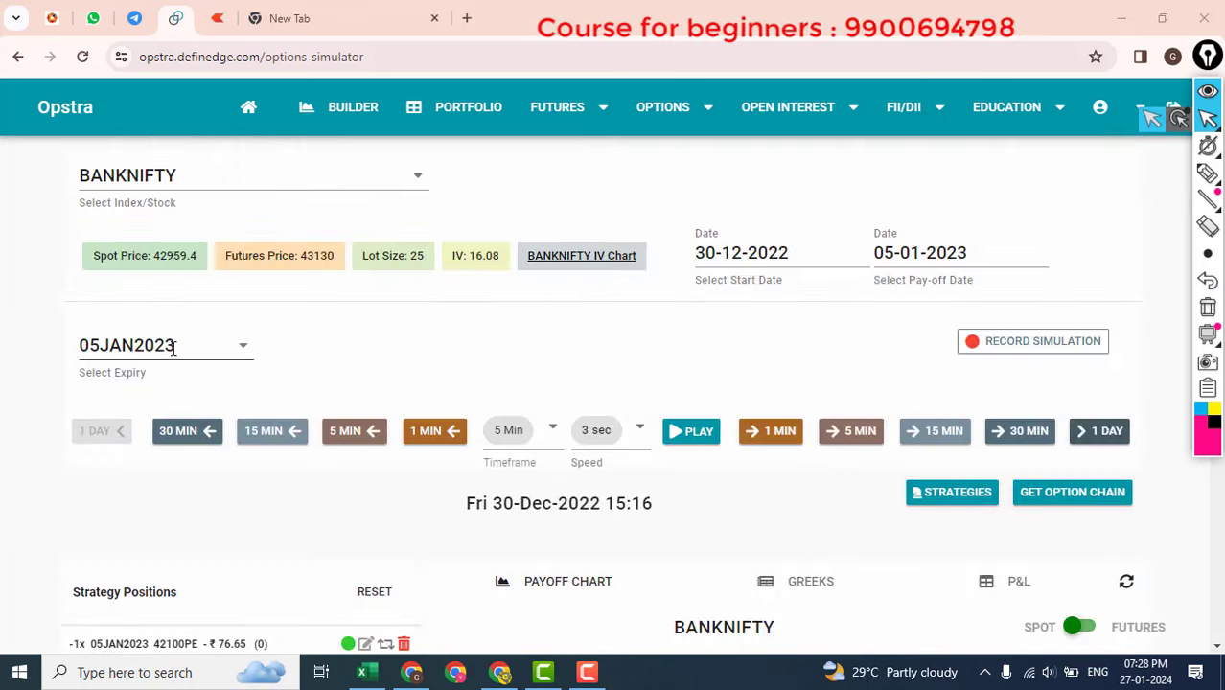
{"action": "left_click", "coordinate": [168, 346]}
{"action": "left_click", "coordinate": [131, 439]}
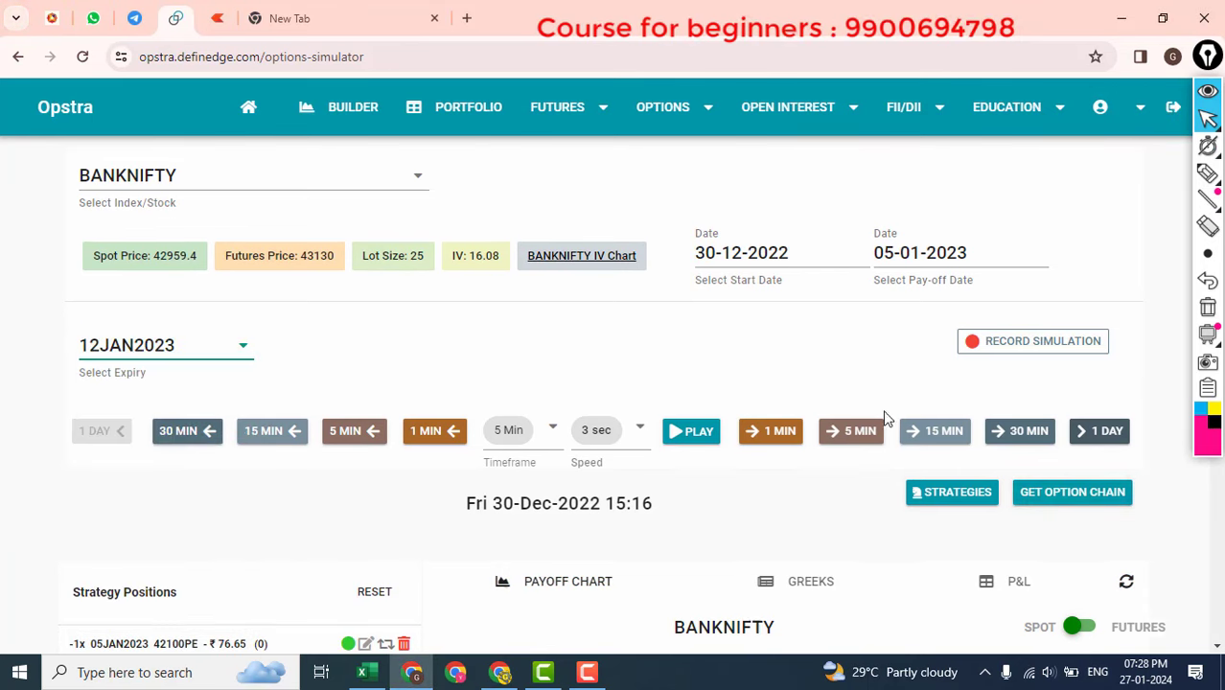
{"action": "left_click", "coordinate": [1060, 501]}
- Circle the 42100PE and 43800CE premiums in the strategy positions with the pen, then erase the ink and return to the pointer
{"action": "scroll", "coordinate": [487, 443], "scroll_direction": "down", "scroll_amount": 4}
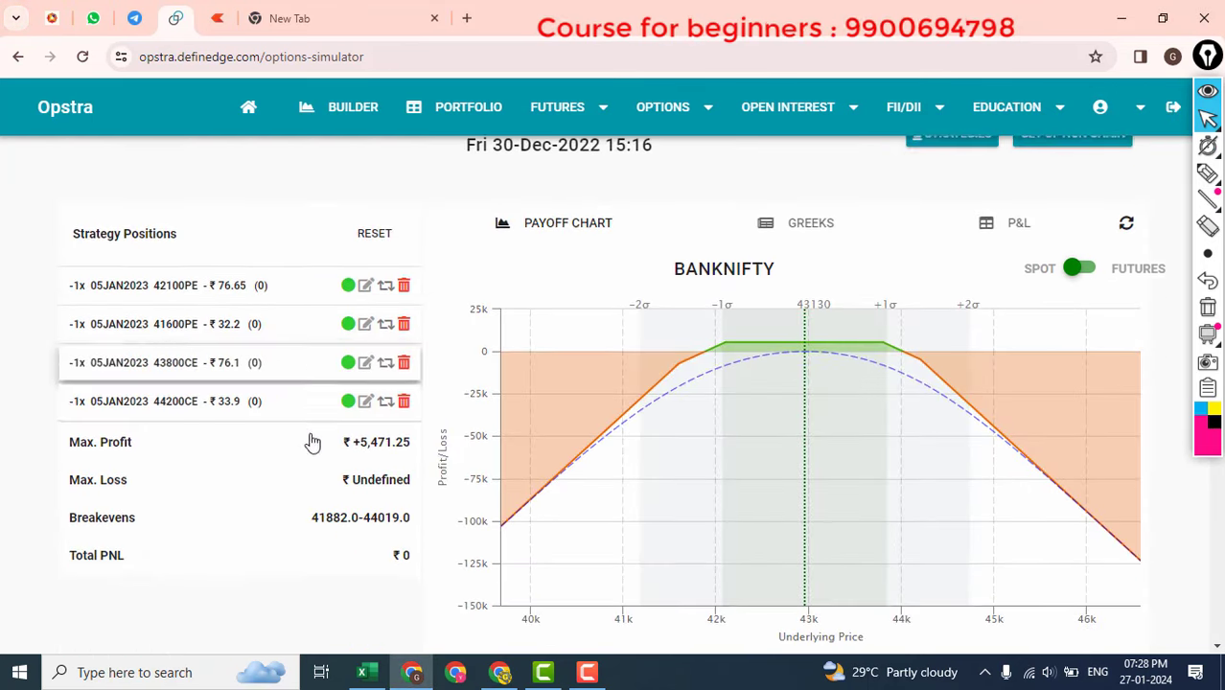
{"action": "left_click", "coordinate": [1208, 172]}
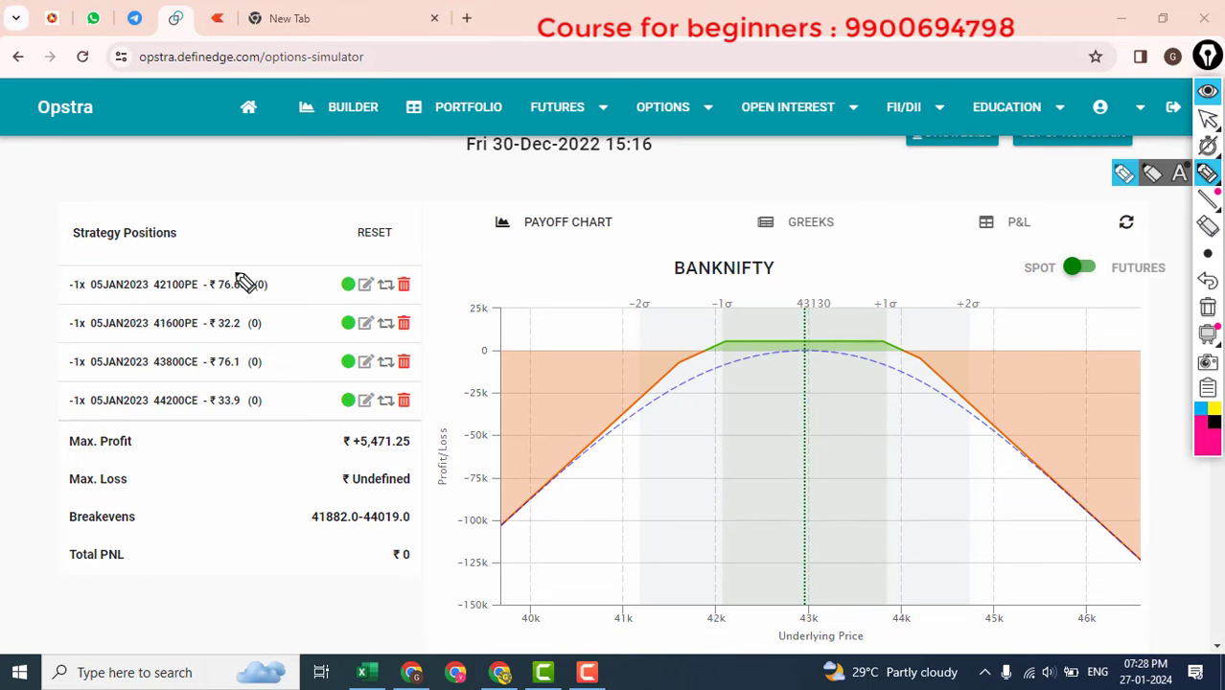
{"action": "mouse_move", "coordinate": [213, 278]}
{"action": "left_mouse_down"}
{"action": "mouse_move", "coordinate": [208, 309]}
{"action": "mouse_move", "coordinate": [300, 282]}
{"action": "mouse_move", "coordinate": [255, 260]}
{"action": "mouse_move", "coordinate": [228, 291]}
{"action": "left_mouse_up"}
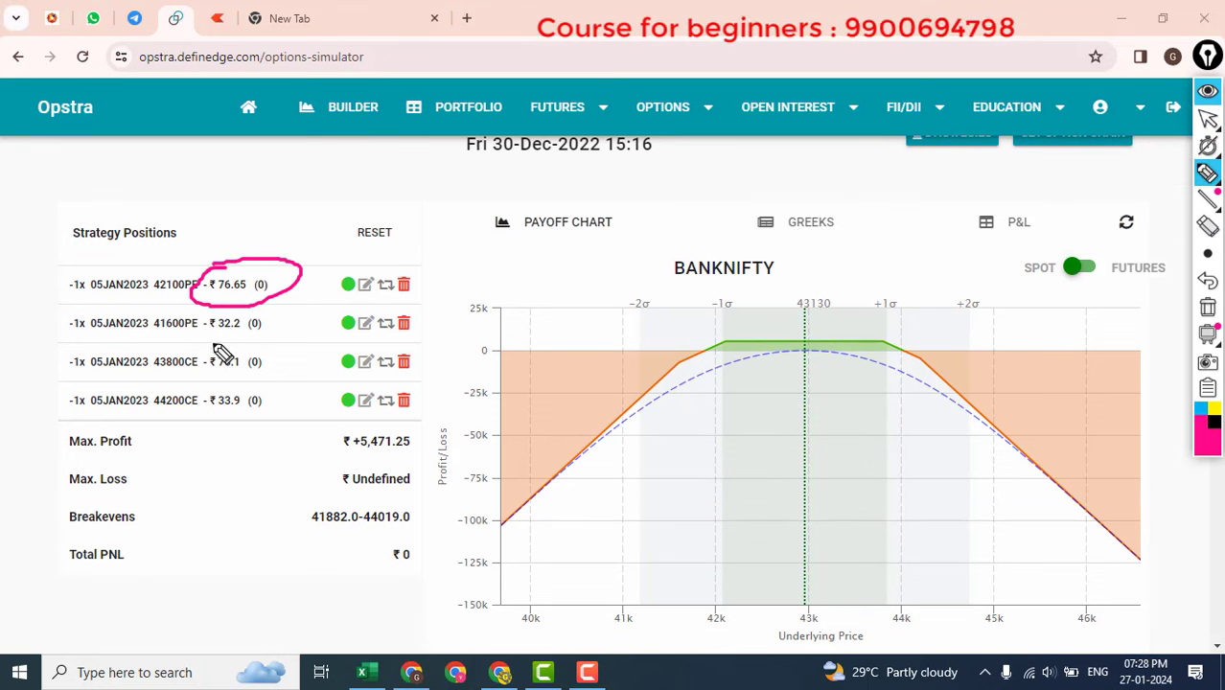
{"action": "left_click_drag", "start_coordinate": [235, 342], "coordinate": [255, 371]}
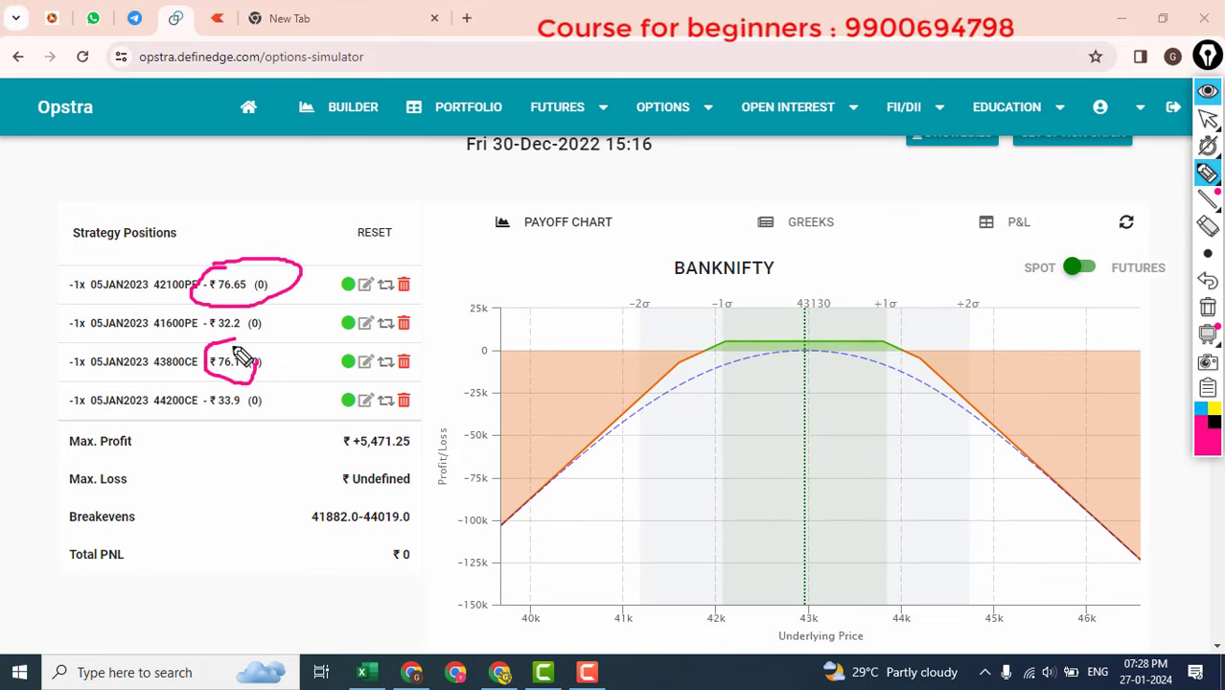
{"action": "left_click", "coordinate": [1208, 308]}
{"action": "left_click", "coordinate": [1208, 117]}
- Buy one lot of the 12JAN2023 41300PE at 74.45 as the put-side hedge
{"action": "scroll", "coordinate": [962, 375], "scroll_direction": "down", "scroll_amount": 6}
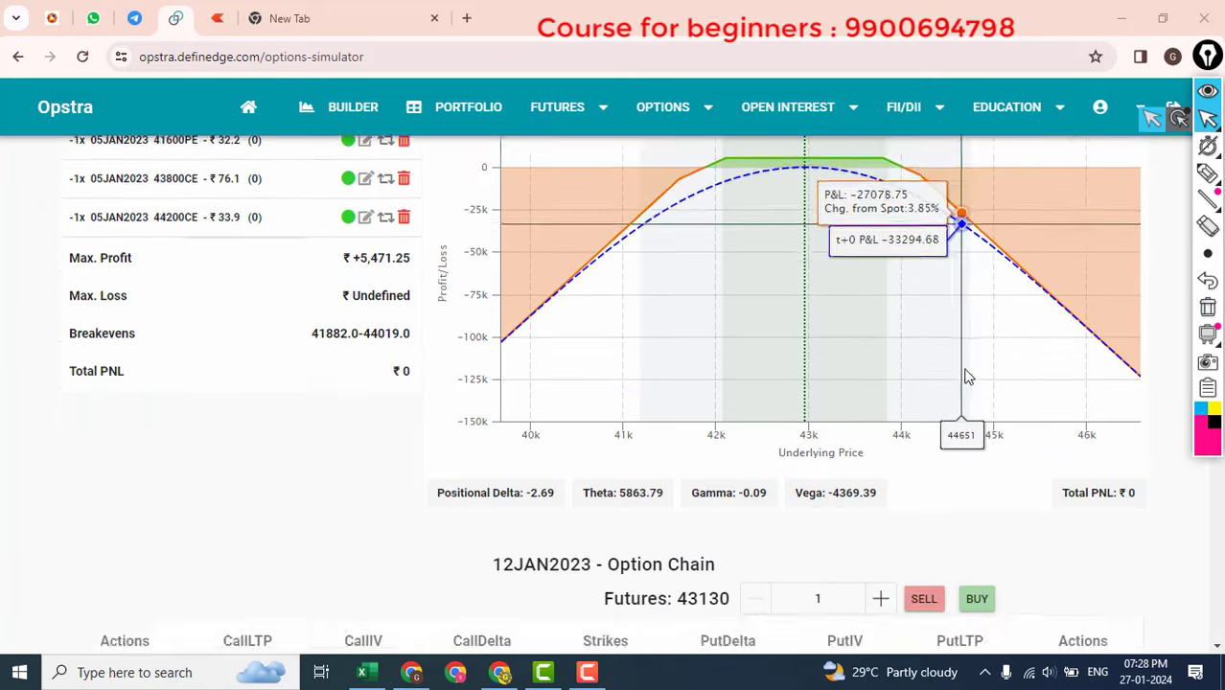
{"action": "scroll", "coordinate": [979, 374], "scroll_direction": "down", "scroll_amount": 7}
{"action": "scroll", "coordinate": [981, 326], "scroll_direction": "up", "scroll_amount": 2}
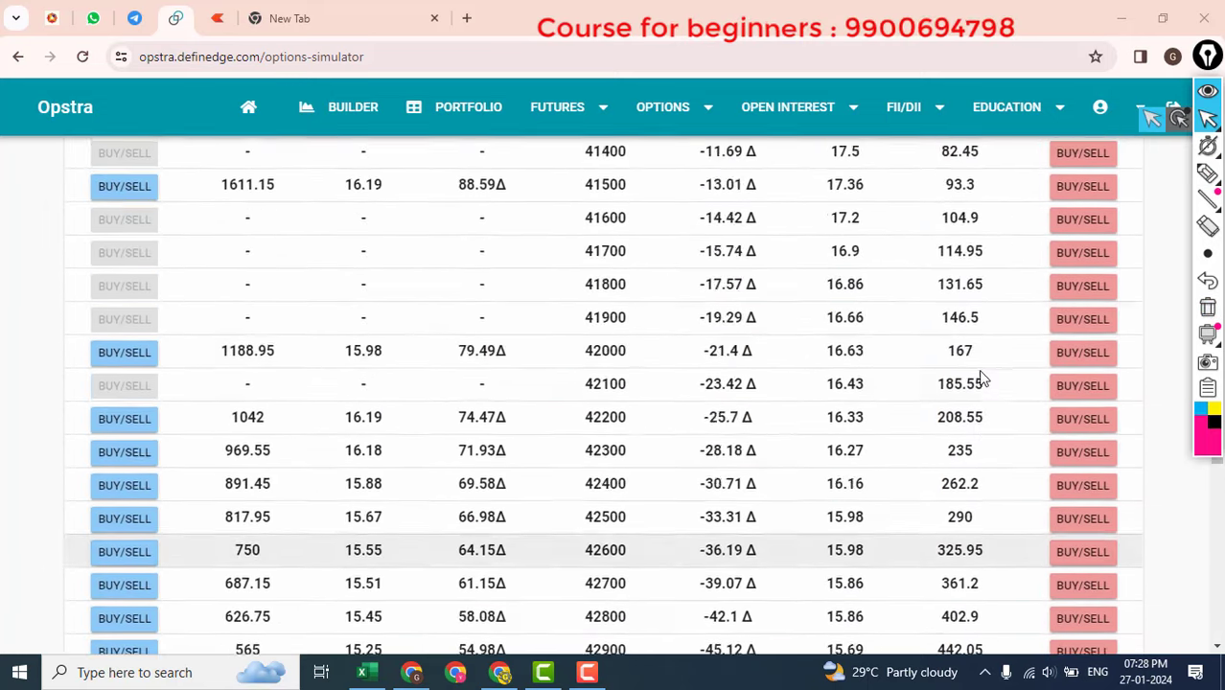
{"action": "scroll", "coordinate": [992, 316], "scroll_direction": "up", "scroll_amount": 1}
{"action": "left_click_drag", "start_coordinate": [979, 251], "coordinate": [931, 251]}
{"action": "left_click", "coordinate": [1074, 252]}
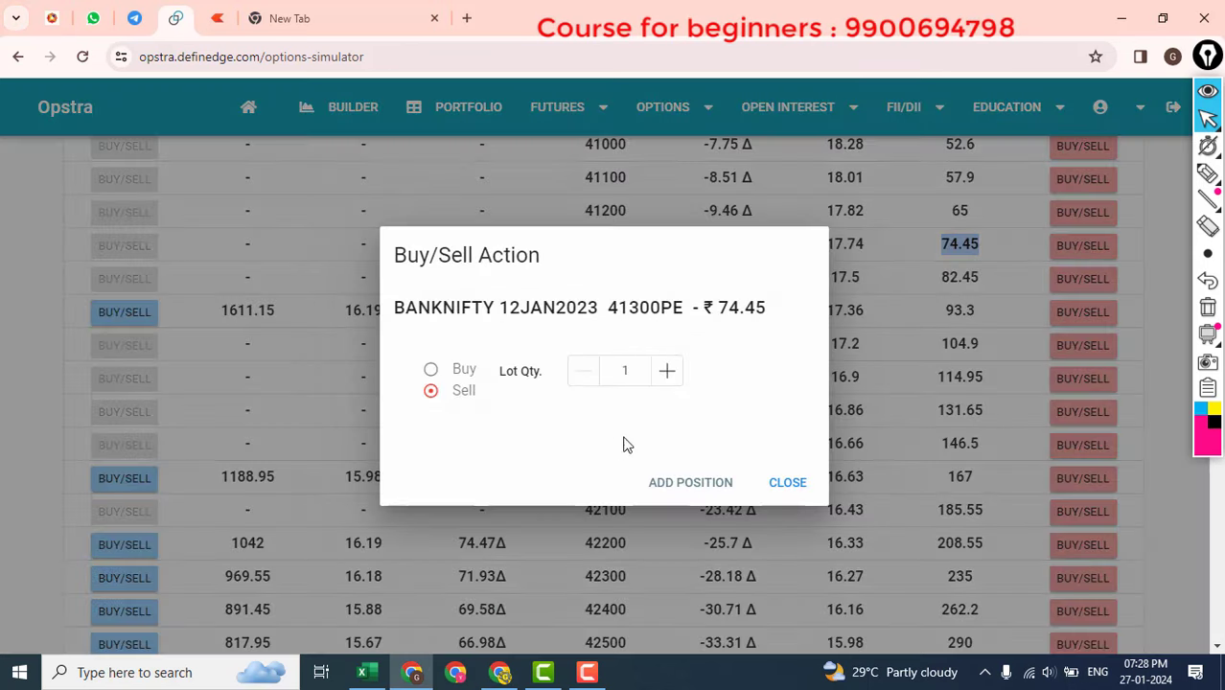
{"action": "left_click", "coordinate": [431, 369]}
{"action": "left_click", "coordinate": [694, 484]}
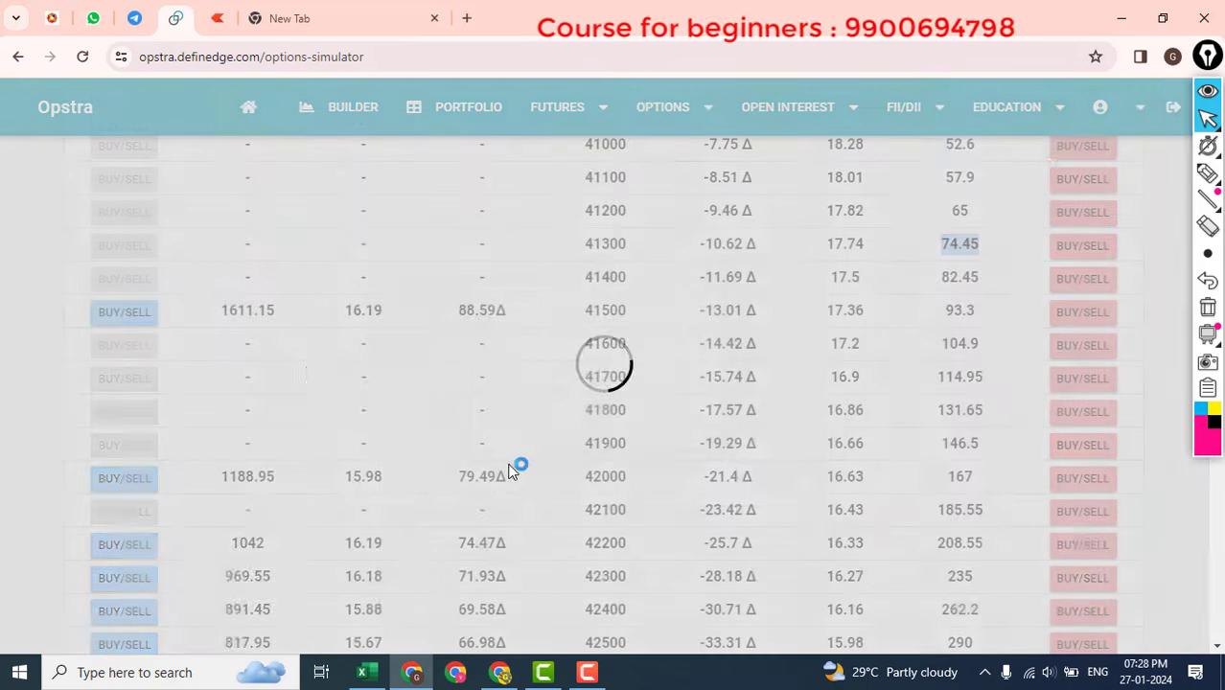
- Buy one lot of the 12JAN2023 44500CE at 69.35 as the call-side hedge
{"action": "scroll", "coordinate": [165, 450], "scroll_direction": "down", "scroll_amount": 9}
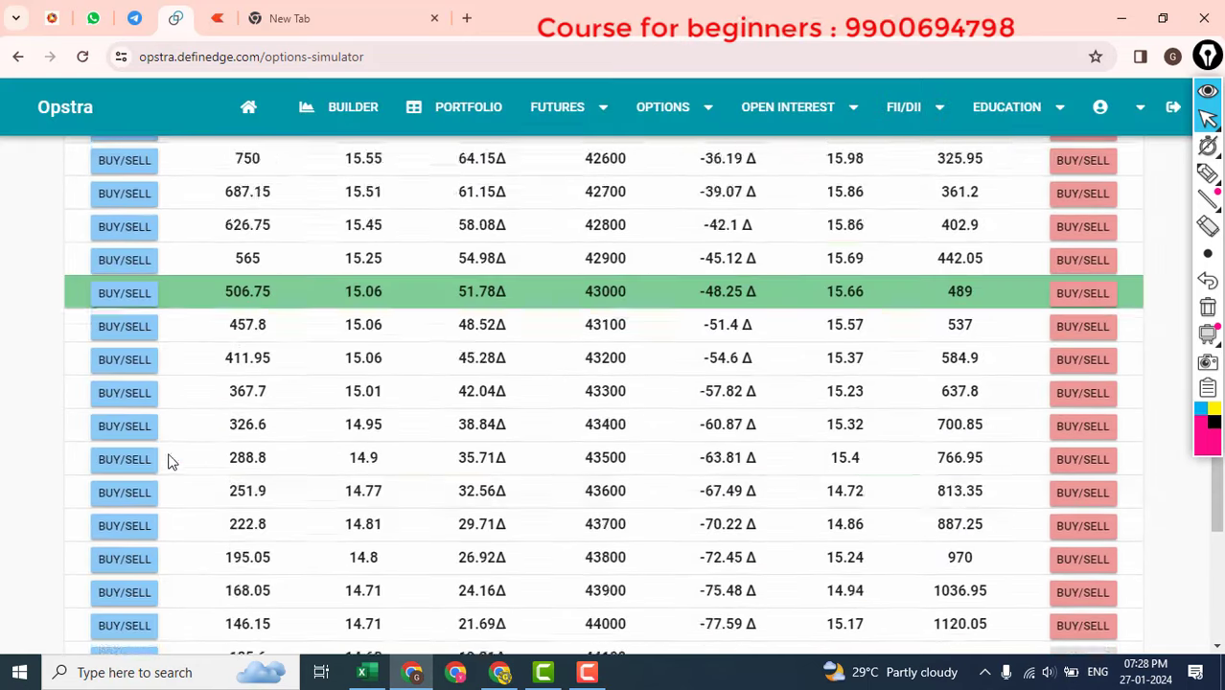
{"action": "scroll", "coordinate": [156, 468], "scroll_direction": "down", "scroll_amount": 1}
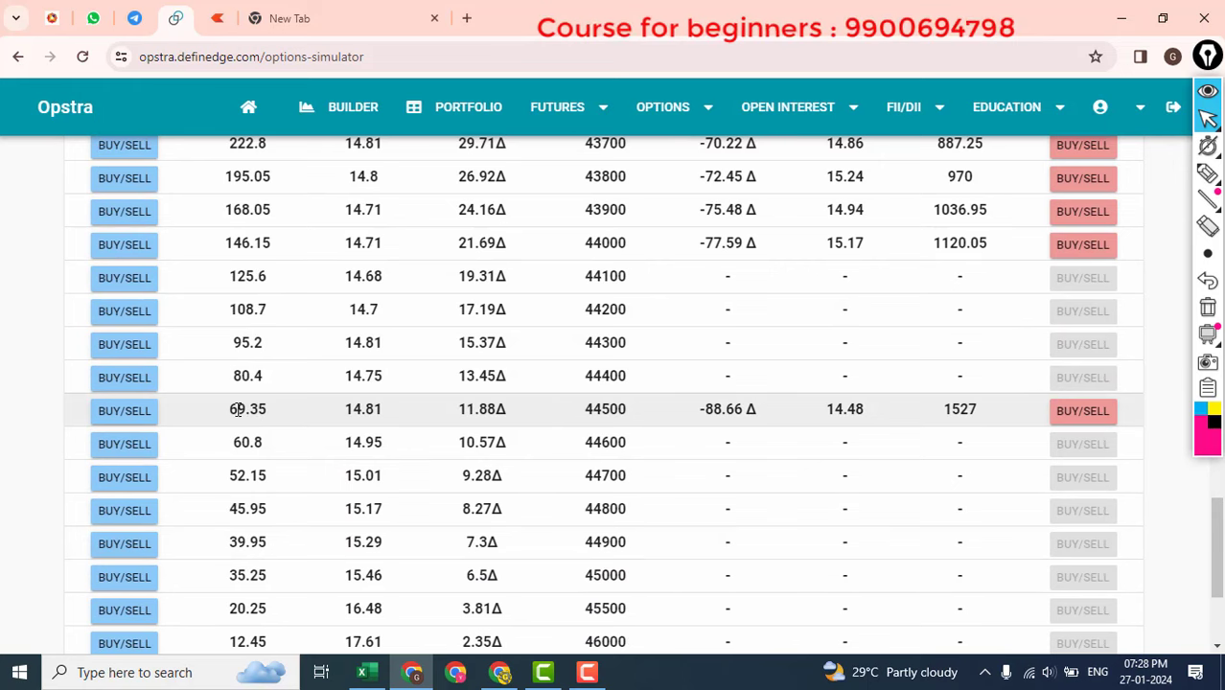
{"action": "left_click", "coordinate": [113, 412]}
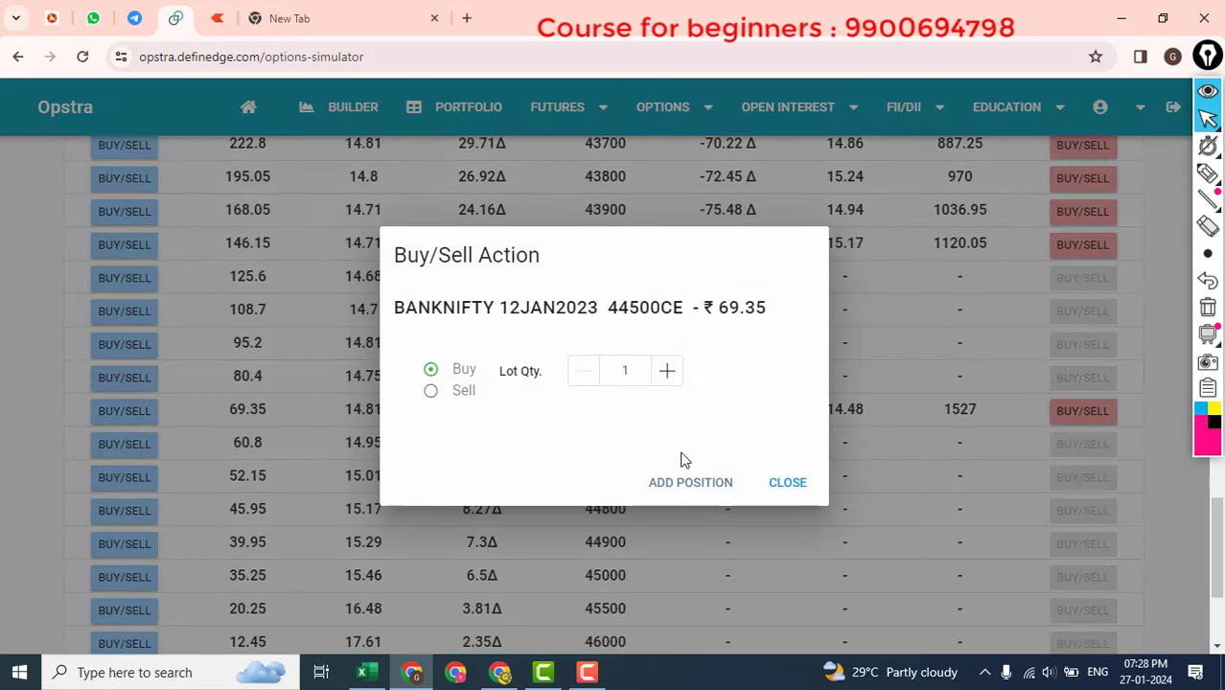
{"action": "left_click", "coordinate": [676, 483]}
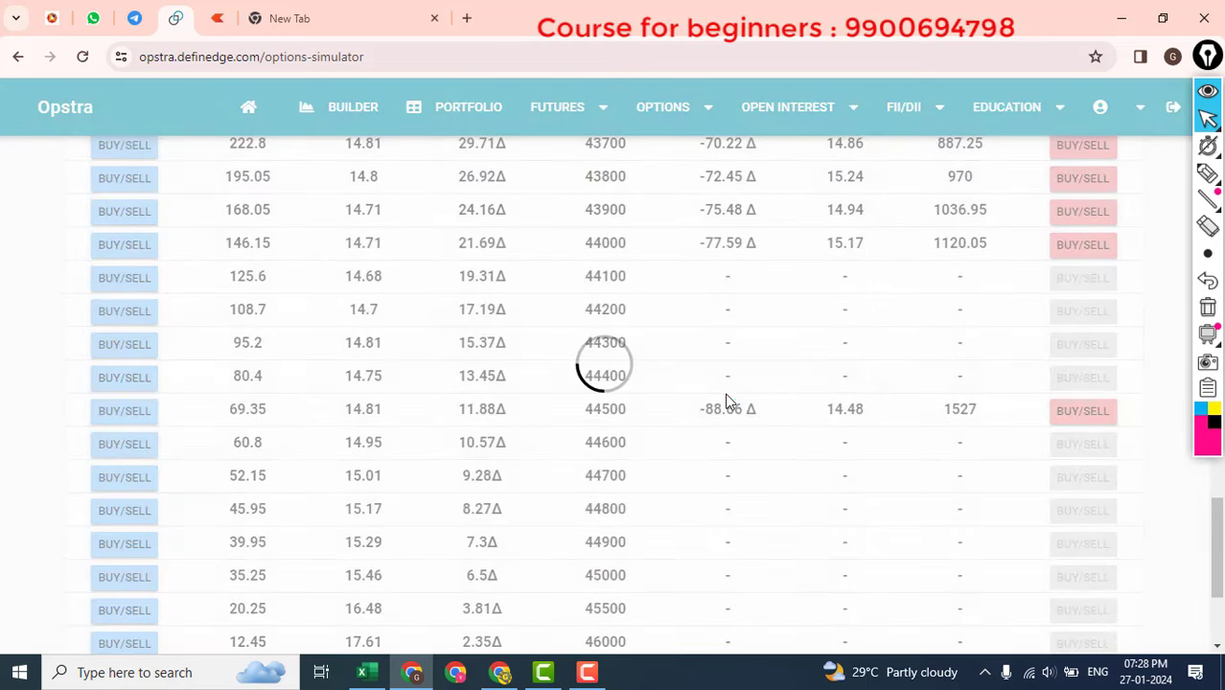
- Examine the six strategy positions, the maximum profit and the pay-off chart of the combined strategy
{"action": "scroll", "coordinate": [623, 414], "scroll_direction": "down", "scroll_amount": 1}
{"action": "double_click", "coordinate": [384, 428]}
{"action": "left_click_drag", "start_coordinate": [302, 520], "coordinate": [378, 521]}
{"action": "scroll", "coordinate": [710, 384], "scroll_direction": "up", "scroll_amount": 1}
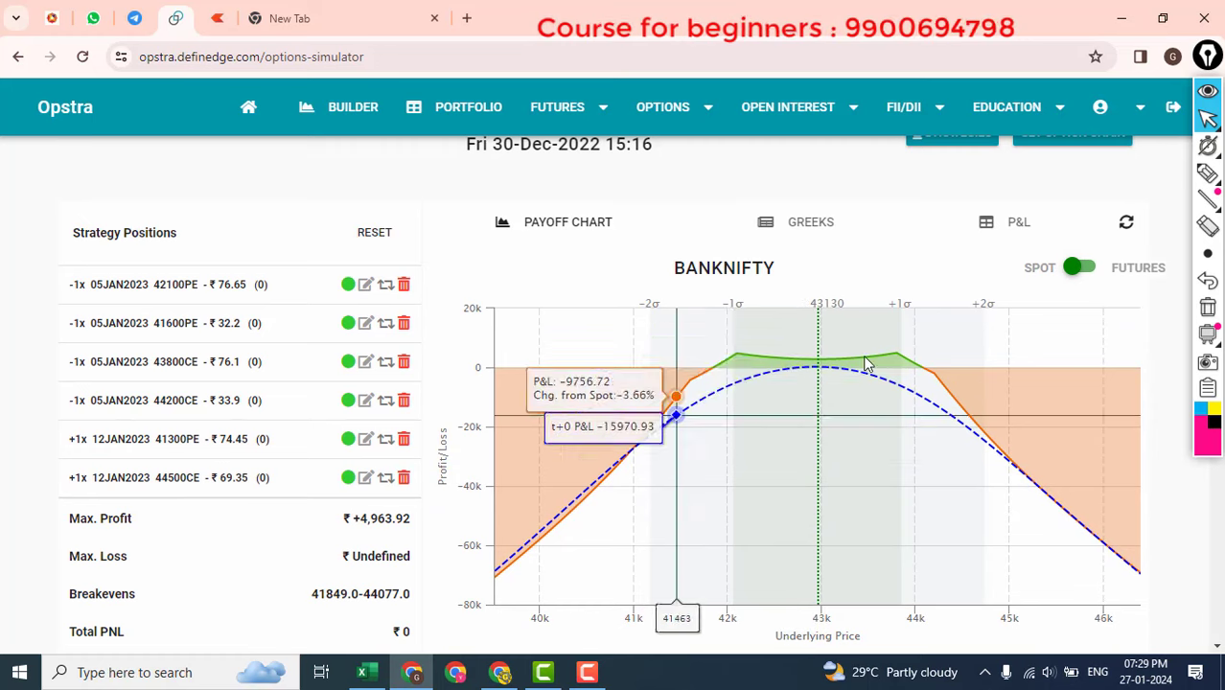
{"action": "scroll", "coordinate": [821, 364], "scroll_direction": "up", "scroll_amount": 1}
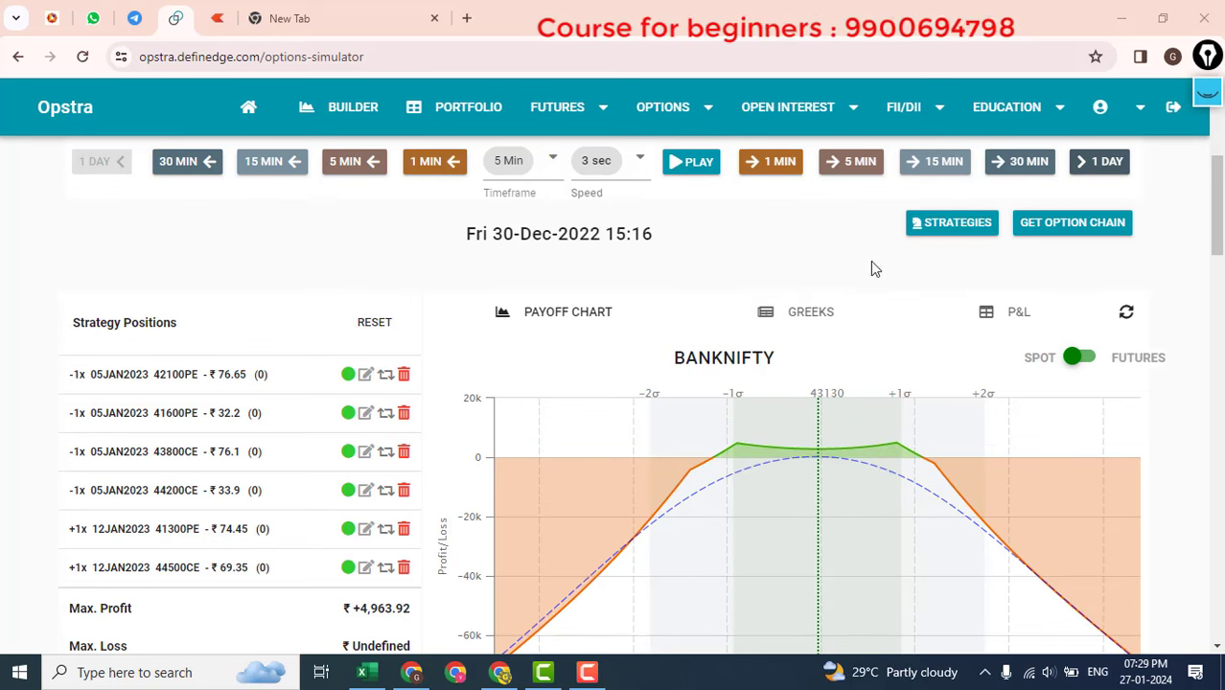
- Handwrite SL with an arrow over the pay-off area and outline the note, then erase the ink and return to the pointer
{"action": "left_click", "coordinate": [1207, 96]}
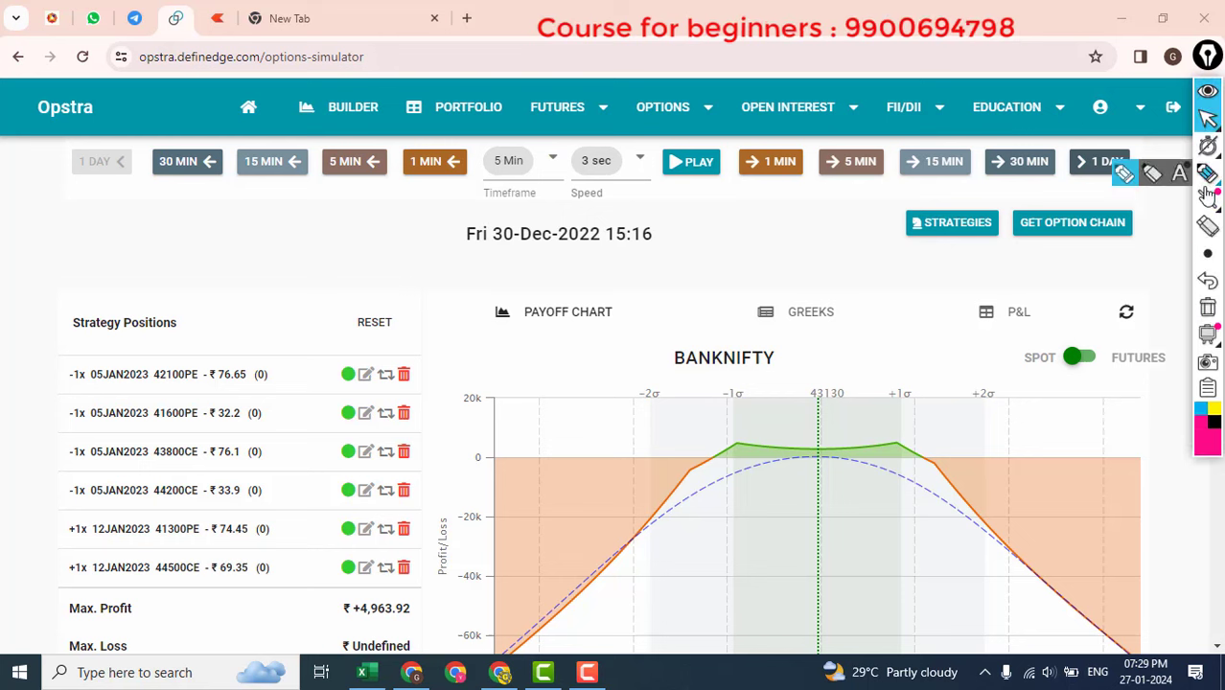
{"action": "left_click", "coordinate": [1207, 173]}
{"action": "mouse_move", "coordinate": [457, 365]}
{"action": "left_mouse_down"}
{"action": "mouse_move", "coordinate": [428, 393]}
{"action": "mouse_move", "coordinate": [436, 429]}
{"action": "left_mouse_up"}
{"action": "left_click_drag", "start_coordinate": [535, 371], "coordinate": [611, 332]}
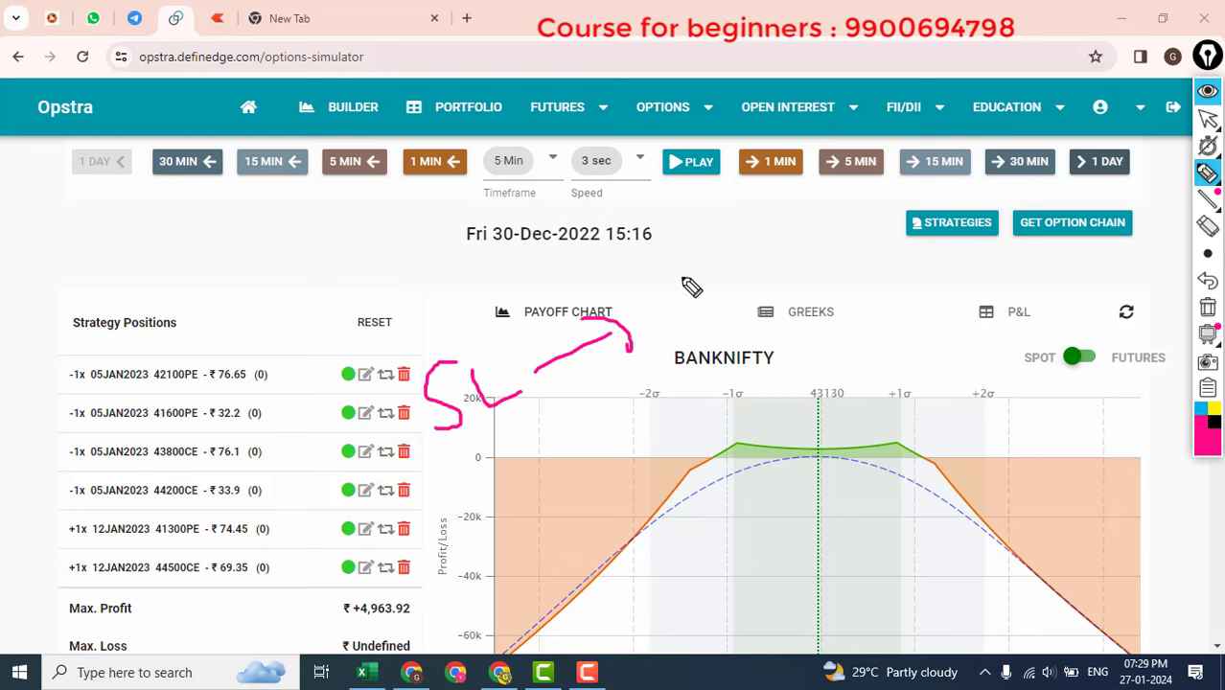
{"action": "left_click_drag", "start_coordinate": [724, 254], "coordinate": [677, 292]}
{"action": "mouse_move", "coordinate": [767, 218]}
{"action": "left_mouse_down"}
{"action": "mouse_move", "coordinate": [508, 255]}
{"action": "mouse_move", "coordinate": [681, 385]}
{"action": "mouse_move", "coordinate": [764, 225]}
{"action": "left_mouse_up"}
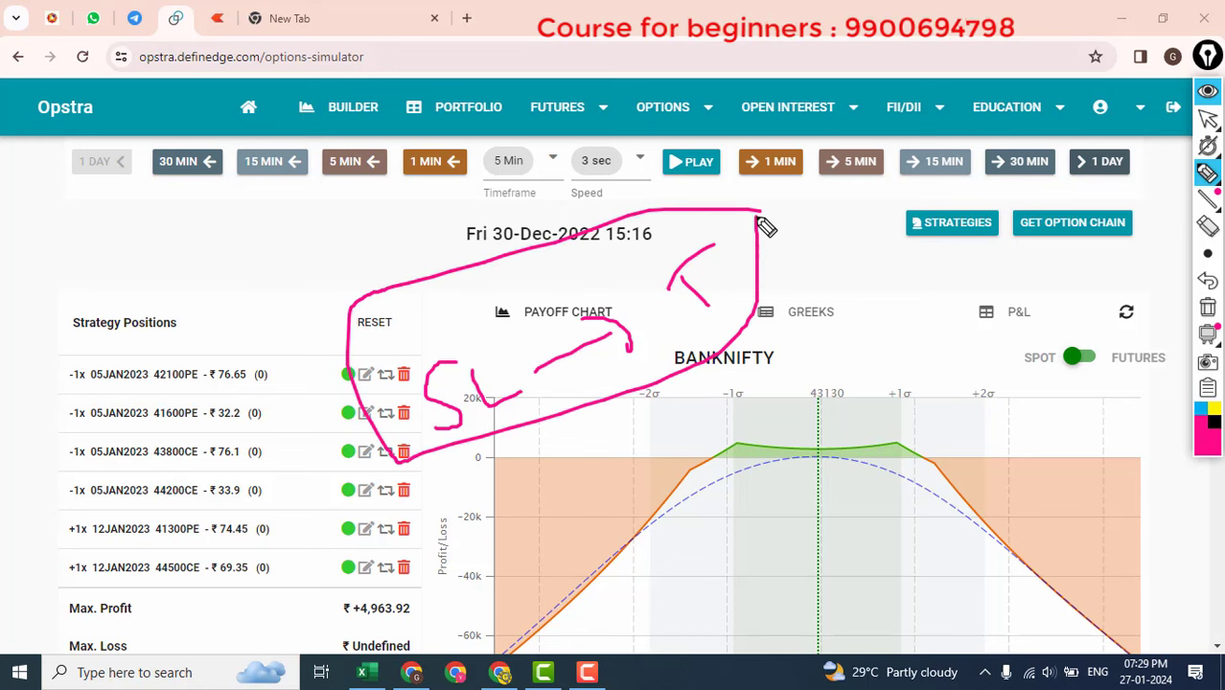
{"action": "left_click", "coordinate": [1208, 307]}
{"action": "left_click", "coordinate": [1208, 117]}
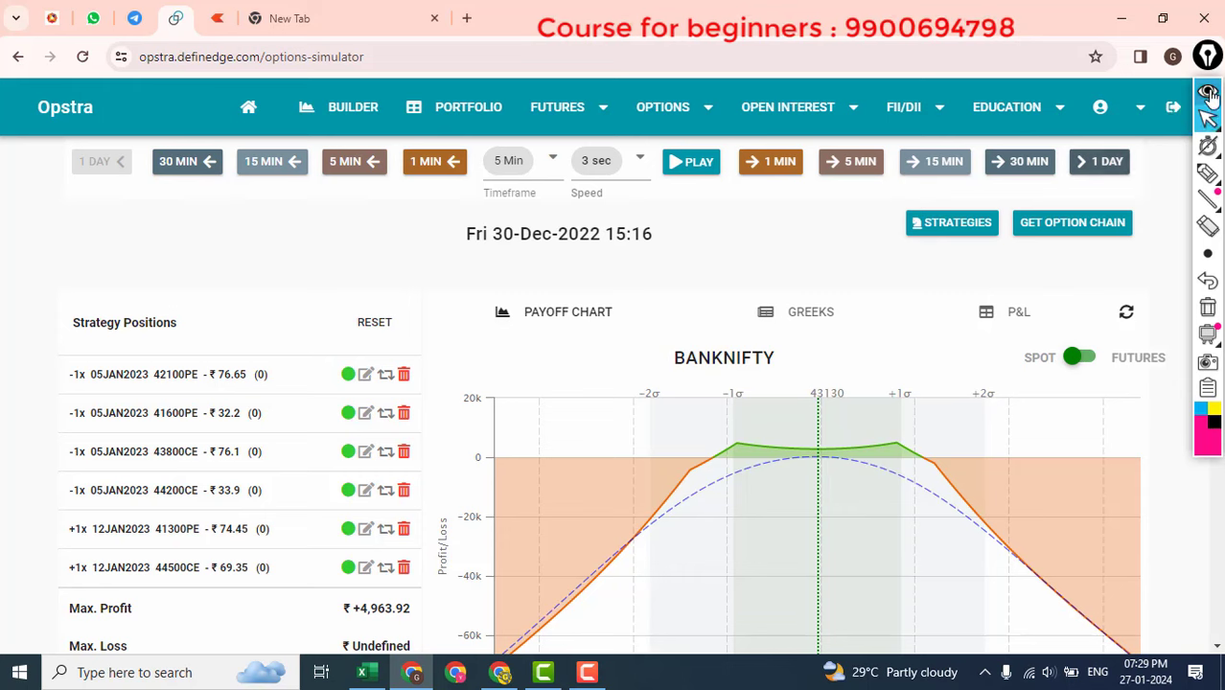
- Review the pay-off chart, advance the simulation one day to Mon 02-Jan-2023 15:16 and check each position's P&L
{"action": "scroll", "coordinate": [916, 323], "scroll_direction": "down", "scroll_amount": 2}
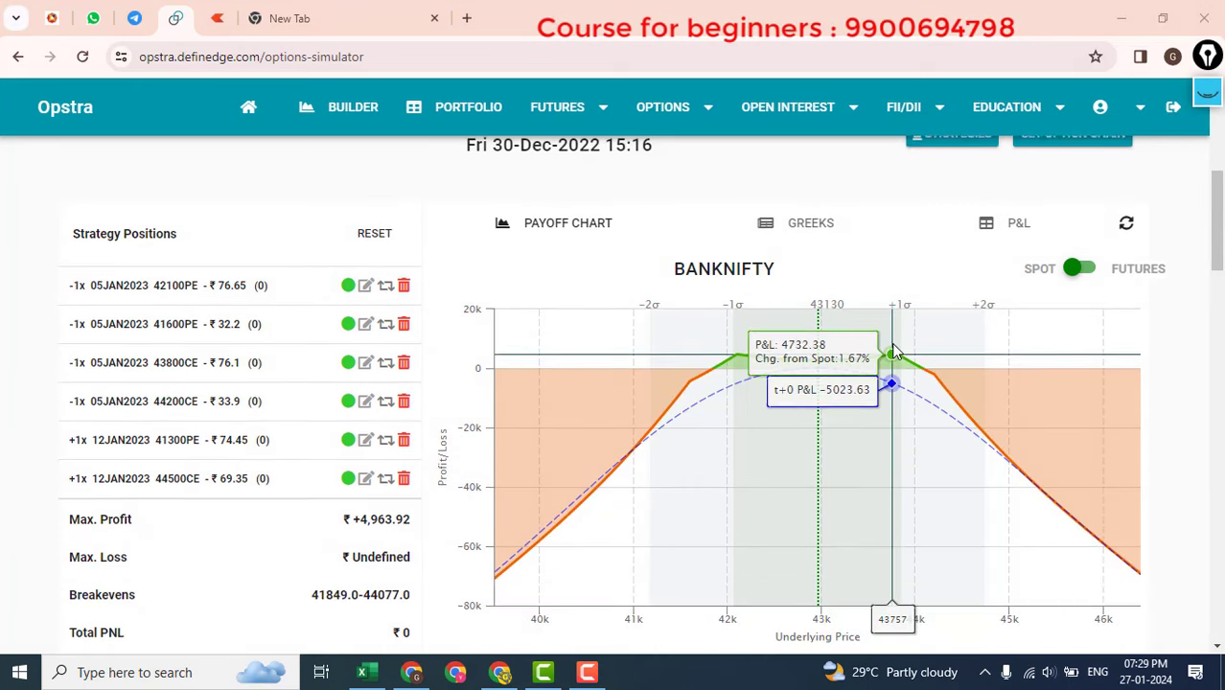
{"action": "scroll", "coordinate": [997, 227], "scroll_direction": "up", "scroll_amount": 3}
{"action": "scroll", "coordinate": [862, 364], "scroll_direction": "down", "scroll_amount": 3}
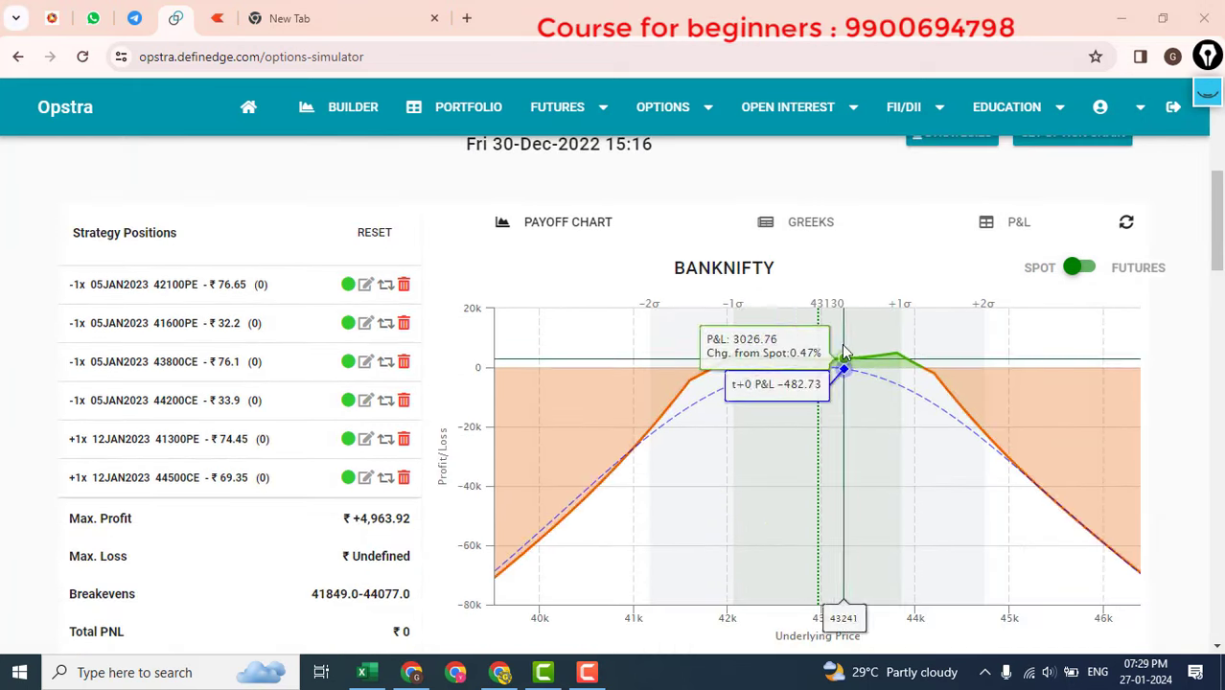
{"action": "scroll", "coordinate": [863, 317], "scroll_direction": "down", "scroll_amount": 2}
{"action": "scroll", "coordinate": [887, 321], "scroll_direction": "up", "scroll_amount": 3}
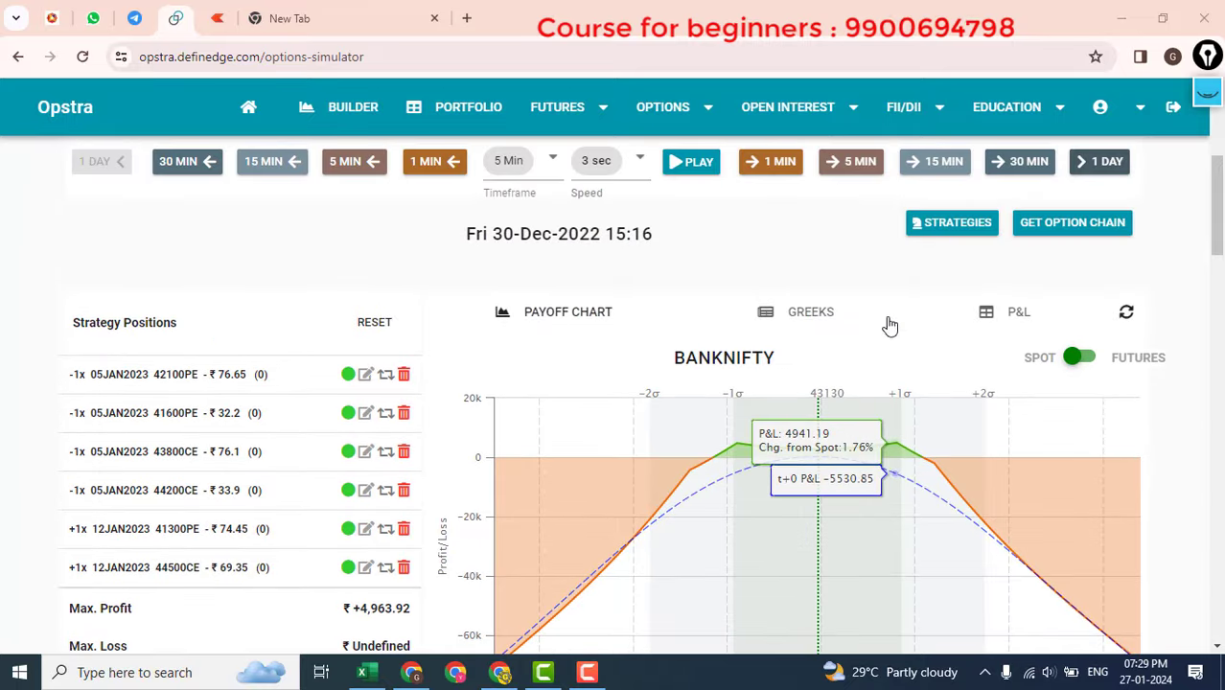
{"action": "left_click", "coordinate": [1105, 165]}
{"action": "scroll", "coordinate": [759, 363], "scroll_direction": "down", "scroll_amount": 2}
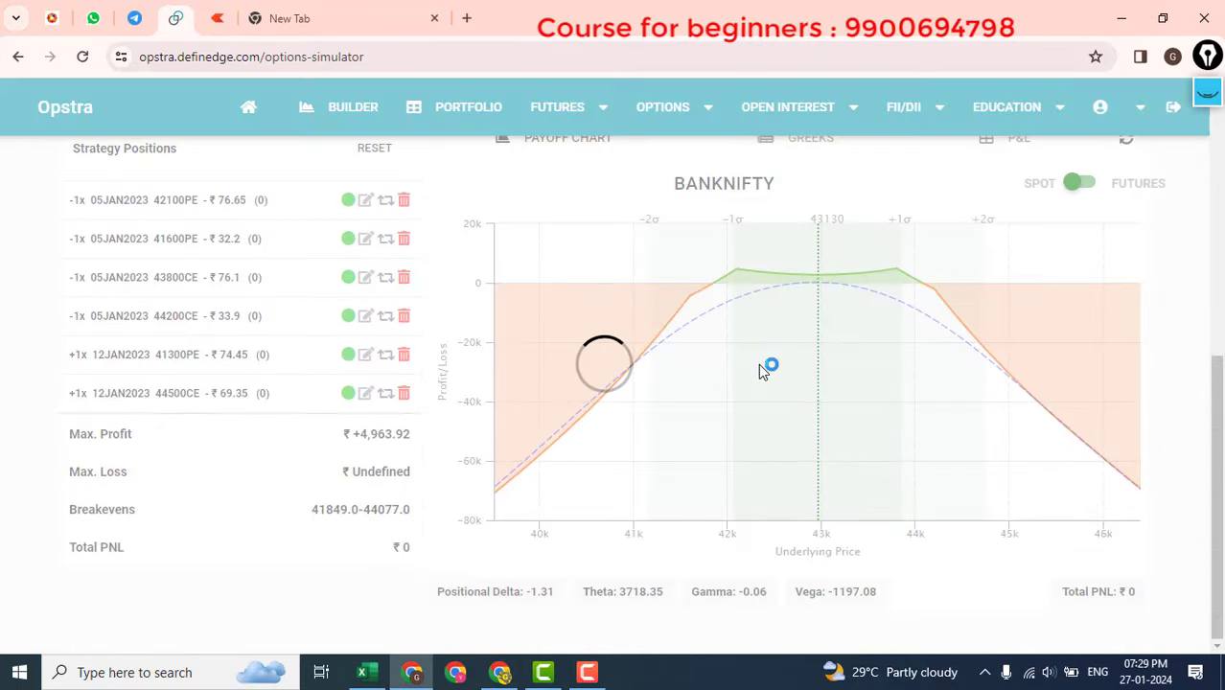
{"action": "scroll", "coordinate": [847, 345], "scroll_direction": "up", "scroll_amount": 3}
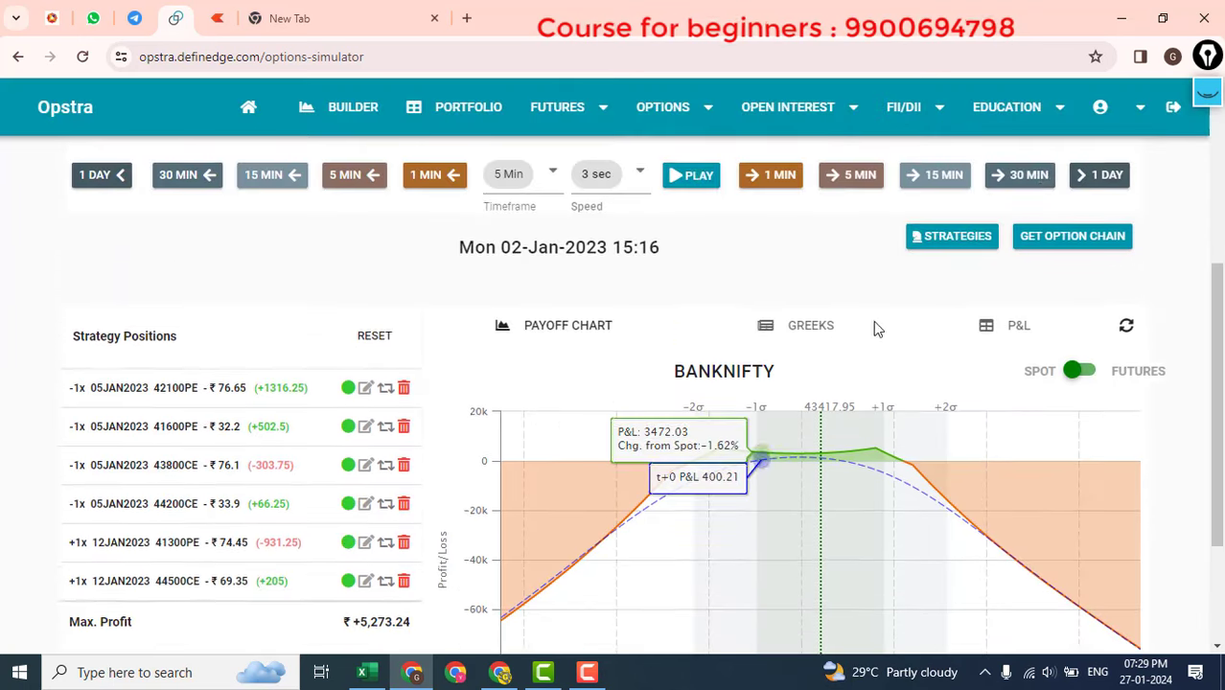
- Advance the simulation one day at a time to Thu 05-Jan-2023 15:16, checking the total P&L after each day
{"action": "left_click", "coordinate": [1091, 264]}
{"action": "scroll", "coordinate": [892, 364], "scroll_direction": "down", "scroll_amount": 2}
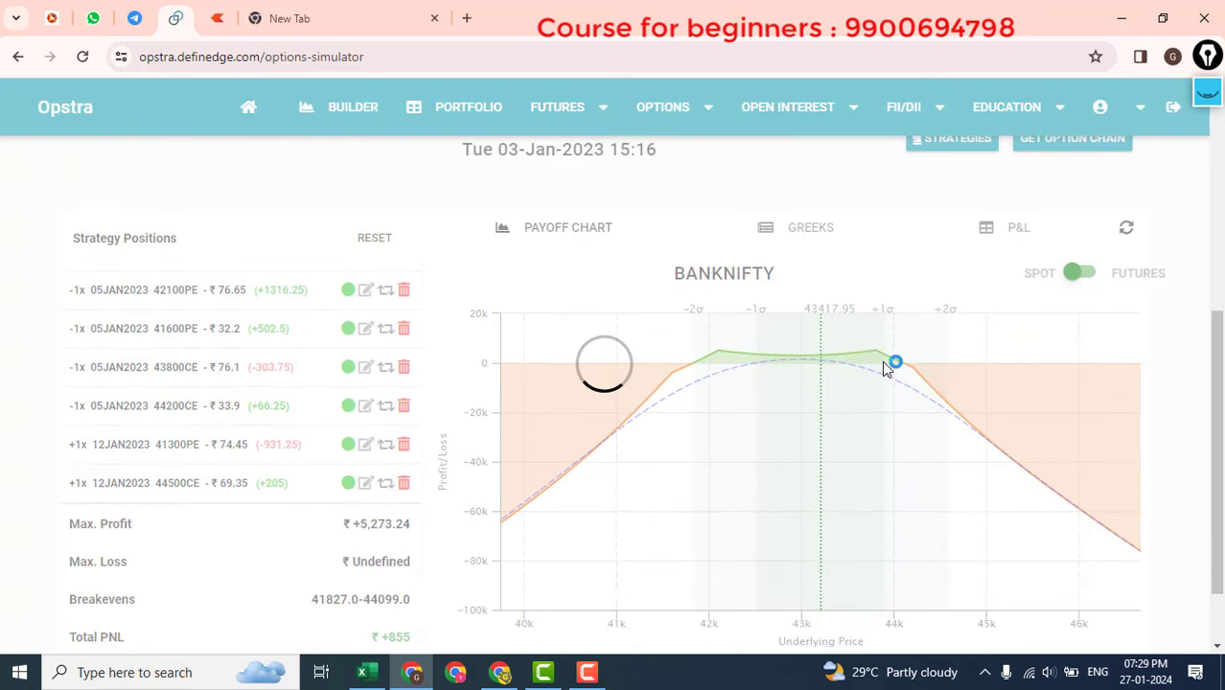
{"action": "scroll", "coordinate": [881, 383], "scroll_direction": "down", "scroll_amount": 1}
{"action": "scroll", "coordinate": [863, 345], "scroll_direction": "up", "scroll_amount": 2}
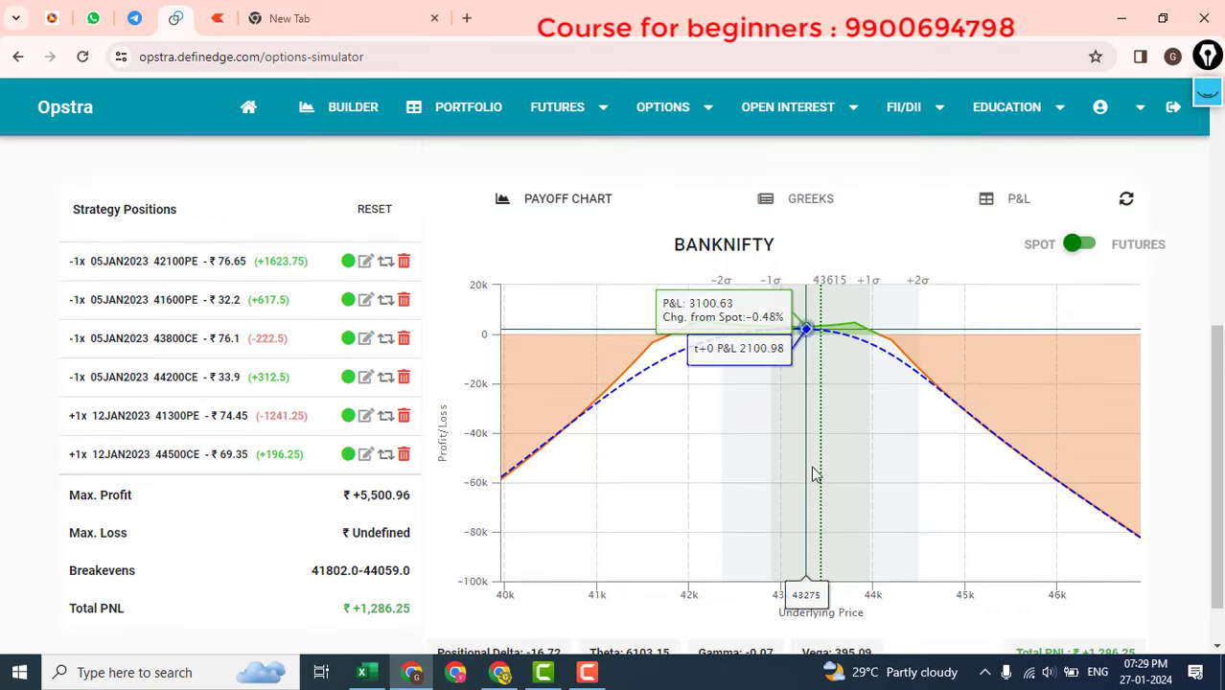
{"action": "left_click", "coordinate": [1093, 166]}
{"action": "scroll", "coordinate": [849, 352], "scroll_direction": "down", "scroll_amount": 2}
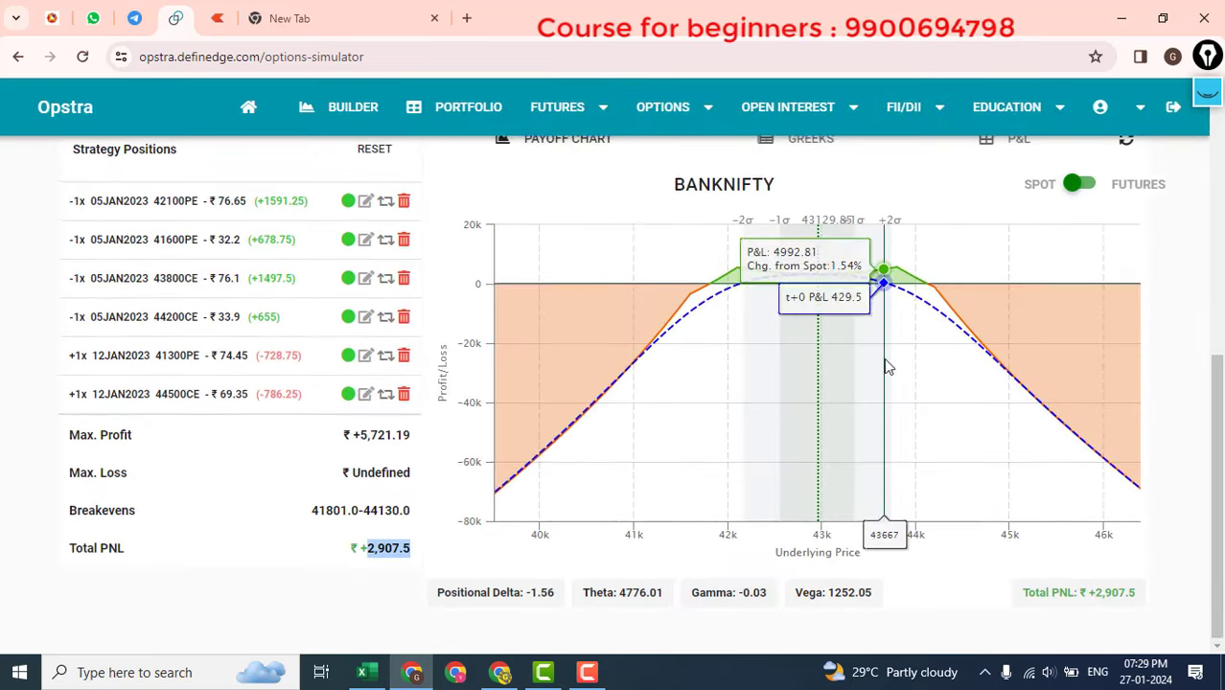
{"action": "scroll", "coordinate": [881, 356], "scroll_direction": "up", "scroll_amount": 2}
{"action": "left_click", "coordinate": [1099, 165]}
{"action": "scroll", "coordinate": [657, 416], "scroll_direction": "down", "scroll_amount": 2}
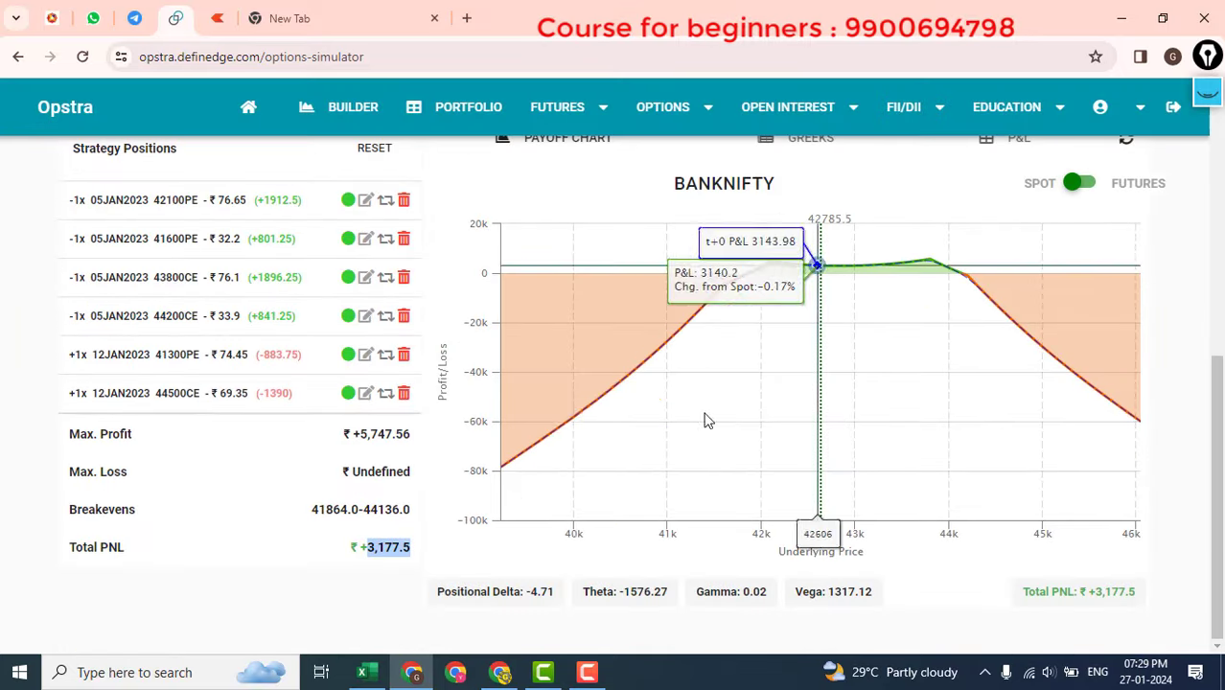
{"action": "scroll", "coordinate": [510, 495], "scroll_direction": "up", "scroll_amount": 2}
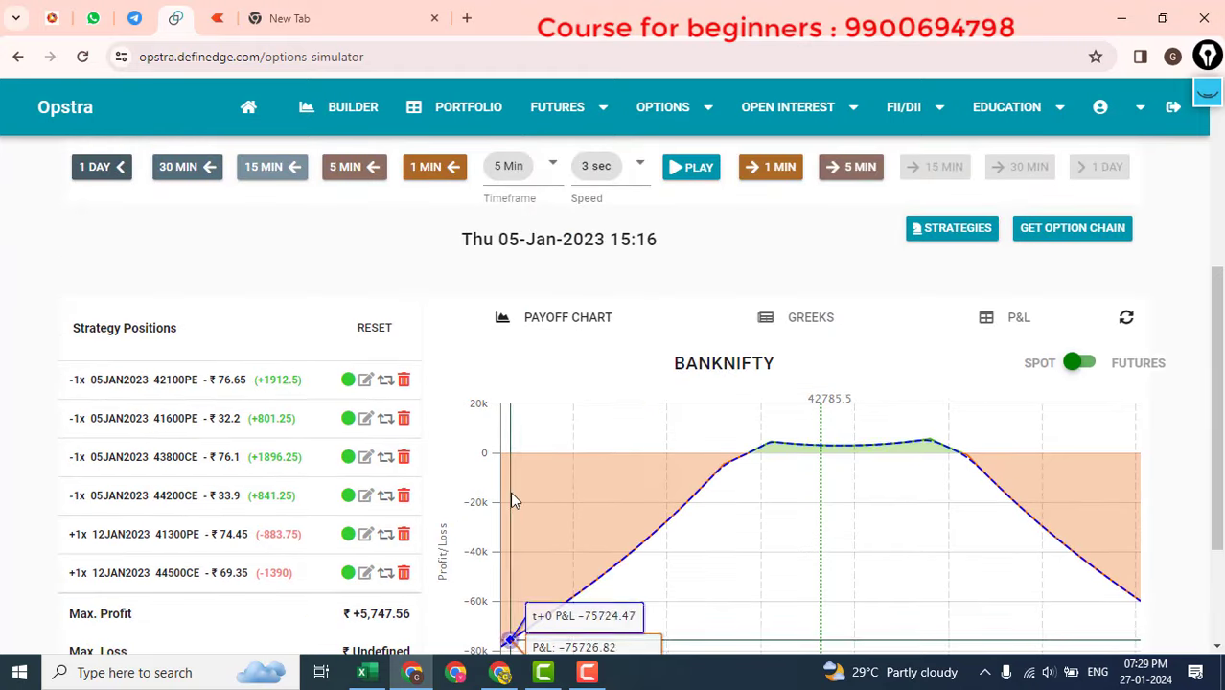
- Advance the expiry-day simulation in 5-minute increments to 15:26 and check the final total P&L
{"action": "left_click", "coordinate": [856, 168]}
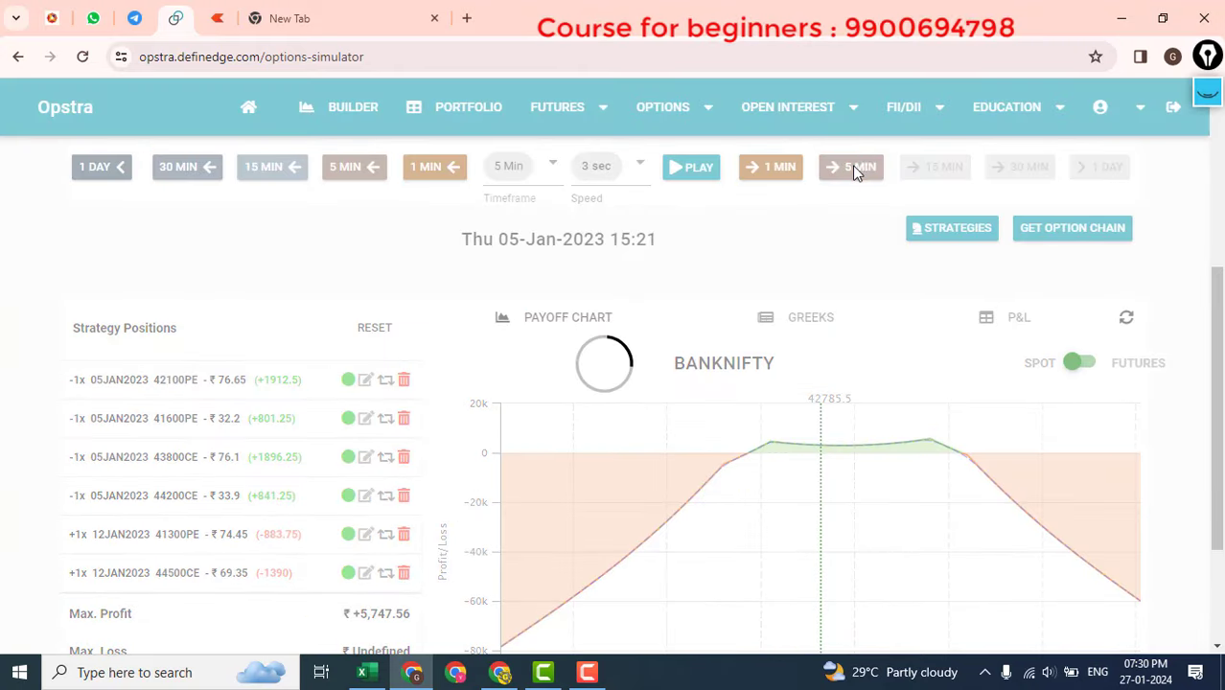
{"action": "scroll", "coordinate": [492, 449], "scroll_direction": "down", "scroll_amount": 1}
{"action": "scroll", "coordinate": [491, 450], "scroll_direction": "down", "scroll_amount": 1}
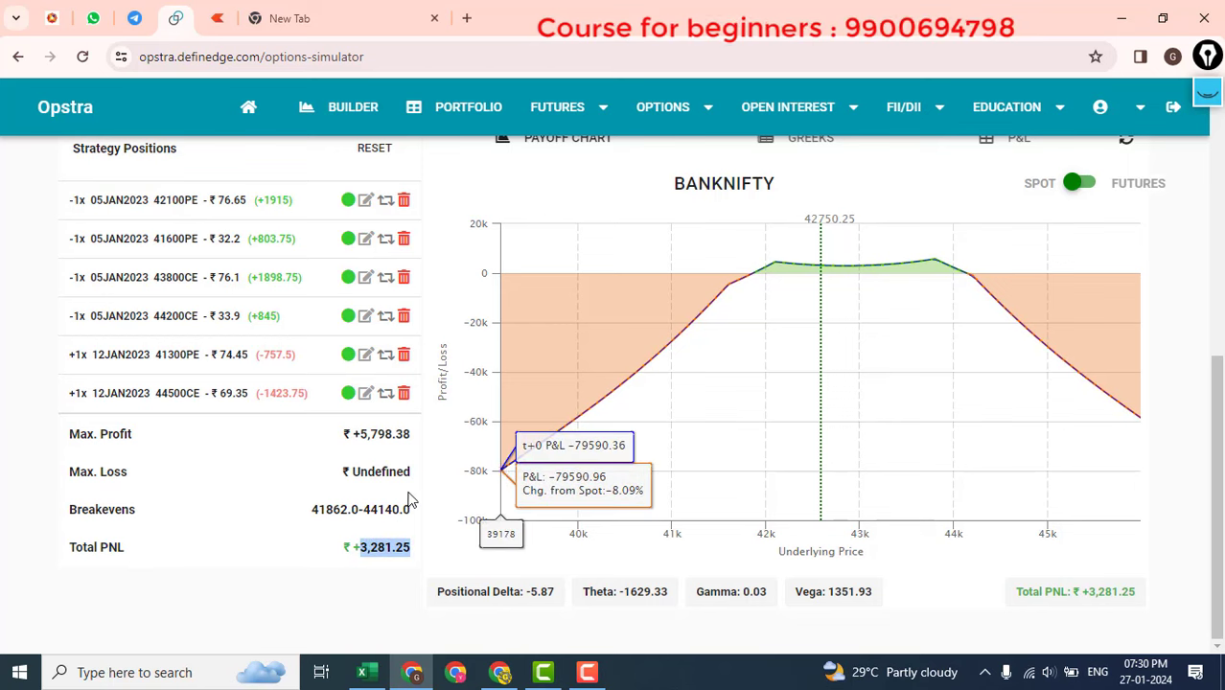
{"action": "scroll", "coordinate": [383, 512], "scroll_direction": "up", "scroll_amount": 3}
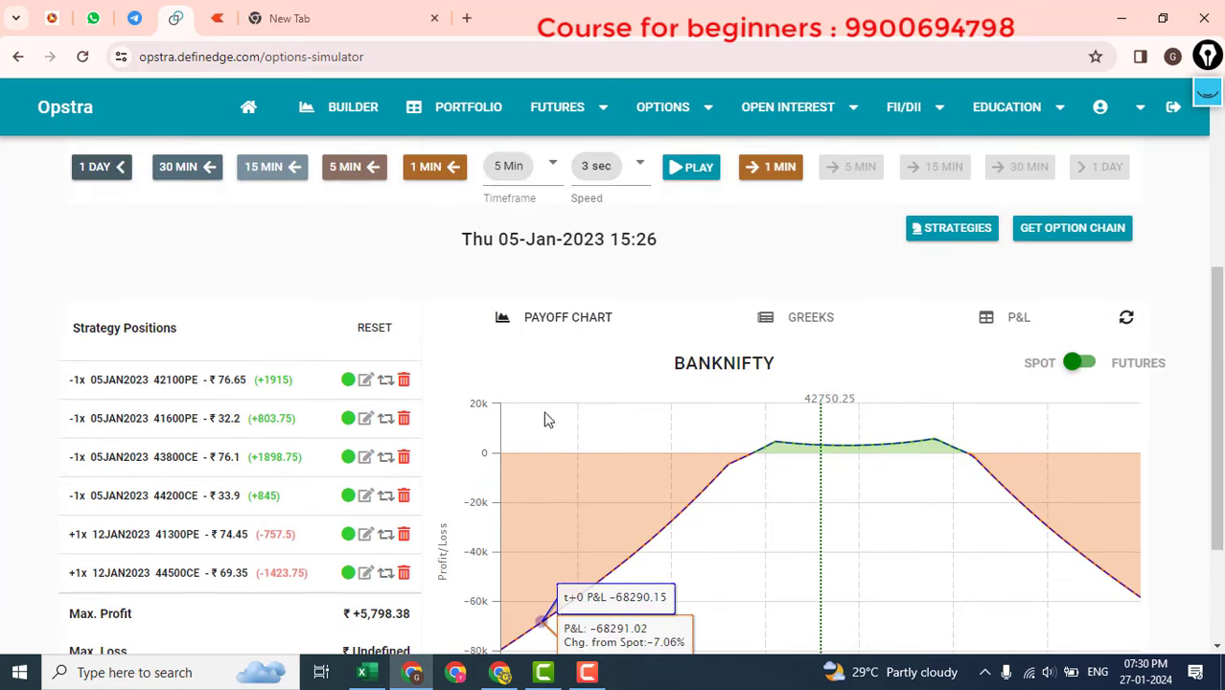
- Outline the profit zone of the pay-off chart in ink, then erase the ink and return to the pointer
{"action": "left_click", "coordinate": [1206, 102]}
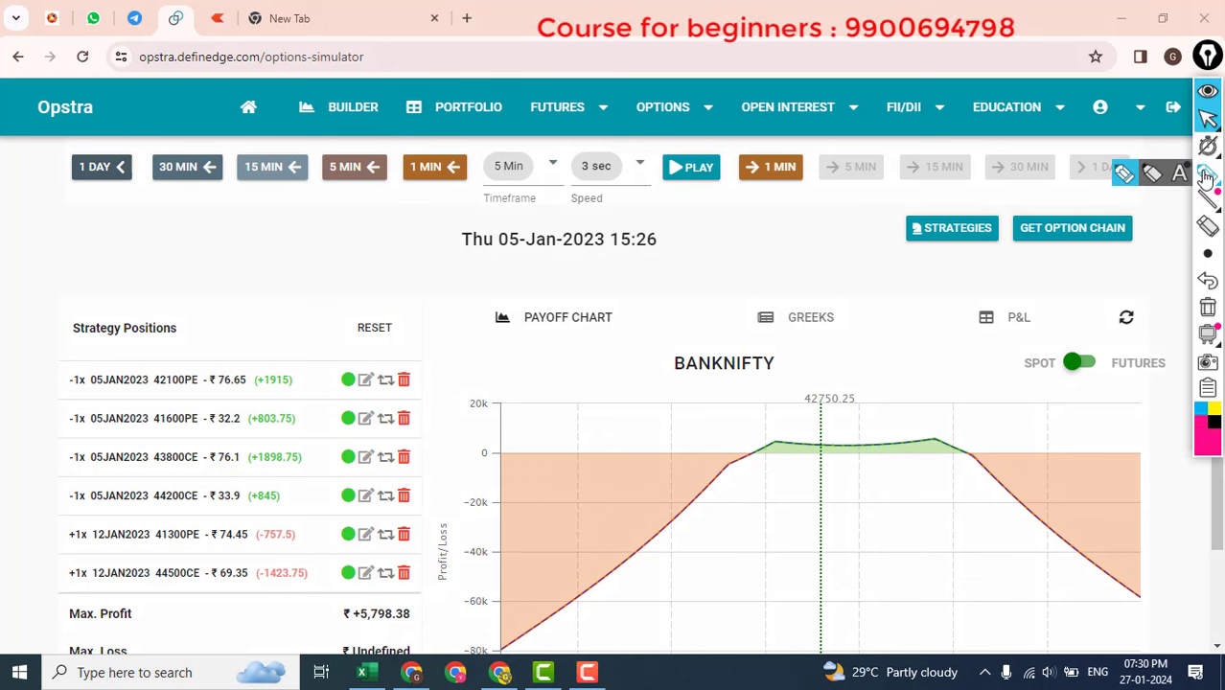
{"action": "left_click", "coordinate": [1207, 173]}
{"action": "mouse_move", "coordinate": [901, 407]}
{"action": "left_mouse_down"}
{"action": "mouse_move", "coordinate": [758, 478]}
{"action": "mouse_move", "coordinate": [970, 457]}
{"action": "left_mouse_up"}
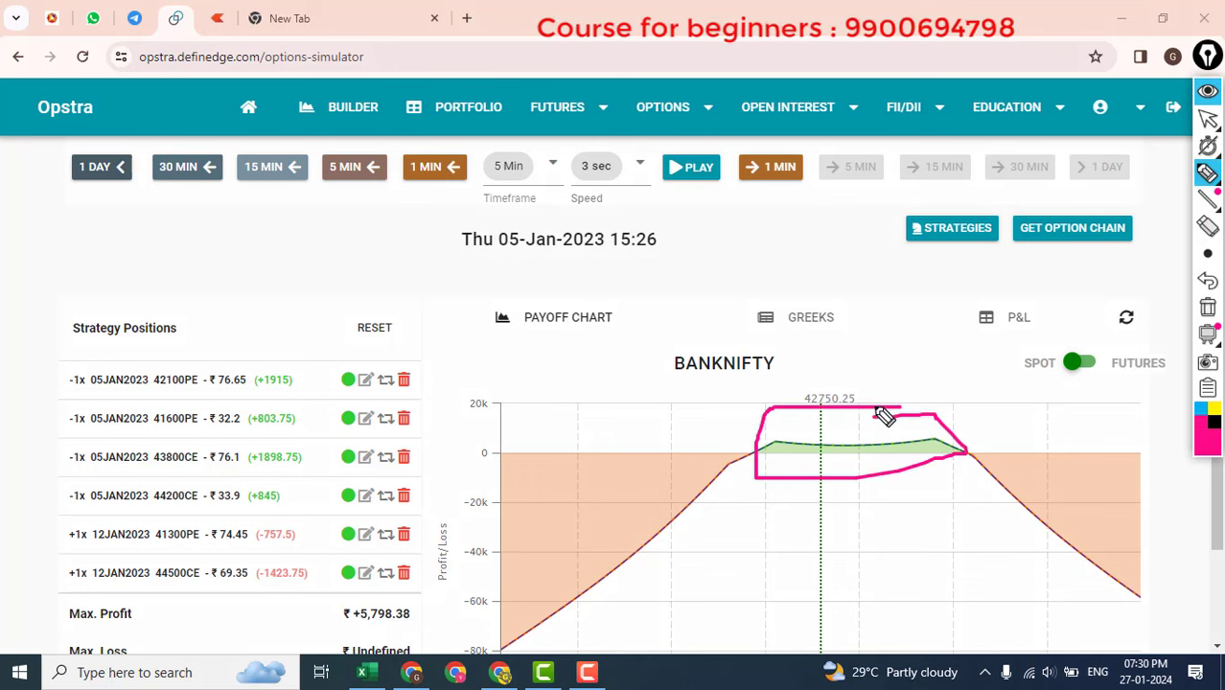
{"action": "left_click", "coordinate": [1207, 307]}
{"action": "left_click", "coordinate": [1207, 118]}
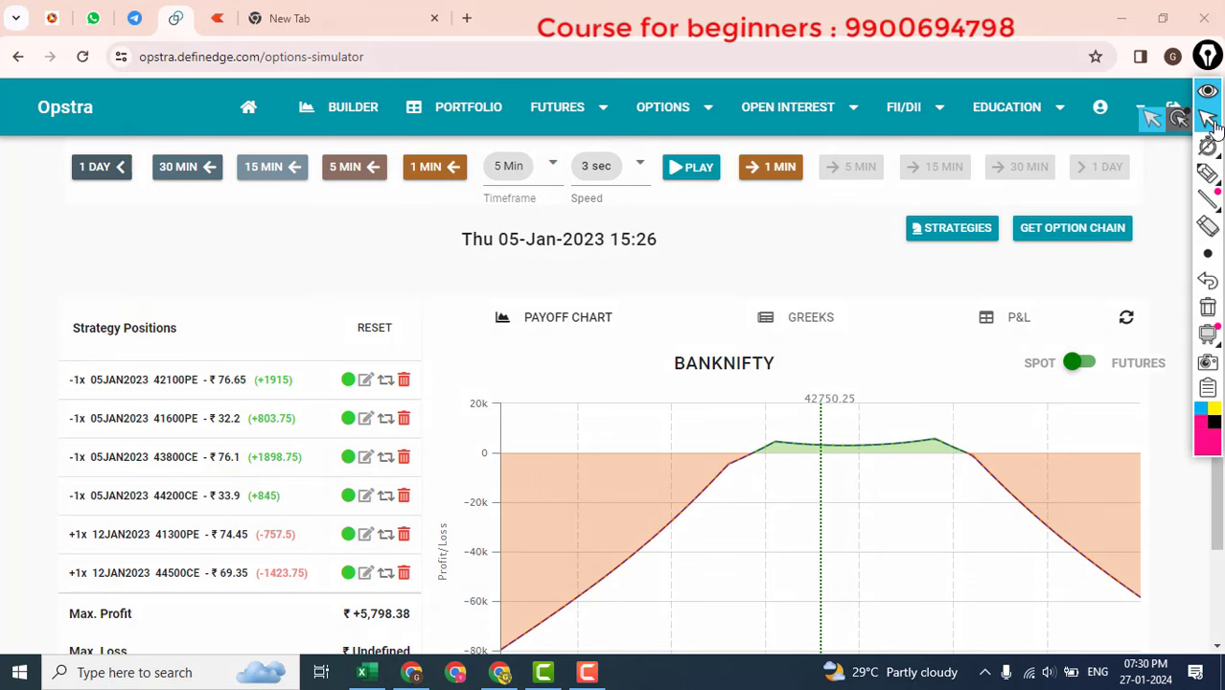
- Clear the strategy positions and set the start date to 06-01-2023 and the pay-off date to 12-01-2023
{"action": "left_click", "coordinate": [375, 328]}
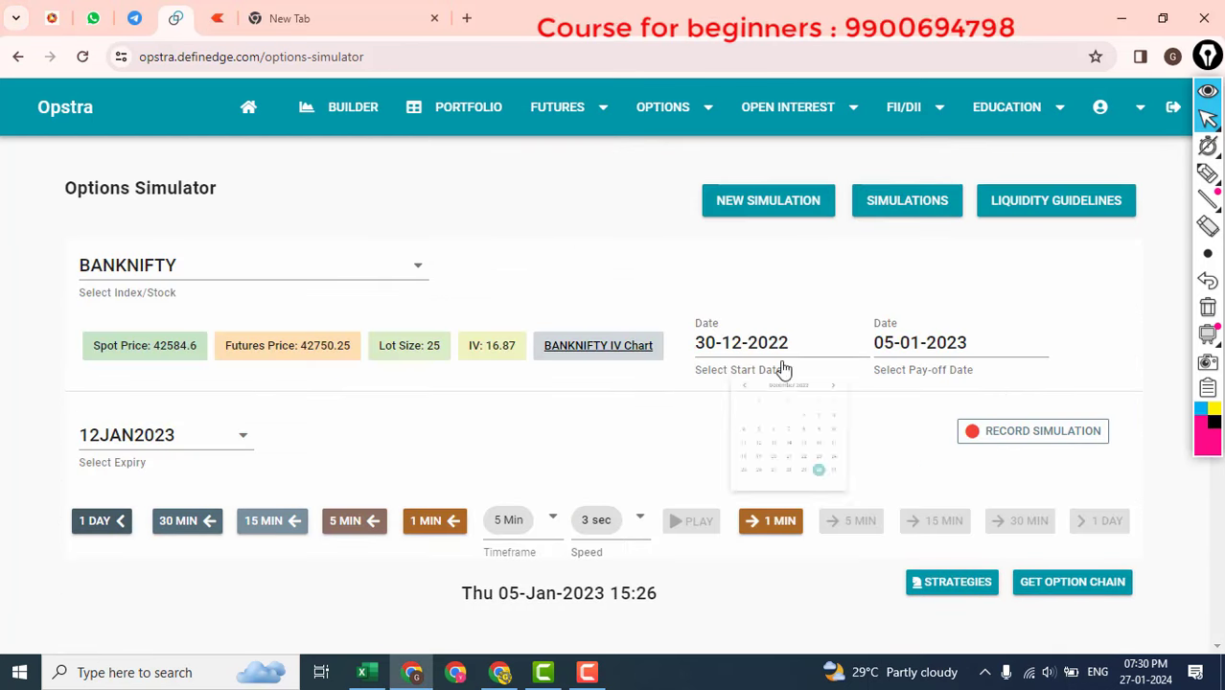
{"action": "left_click", "coordinate": [747, 347]}
{"action": "left_click", "coordinate": [960, 396]}
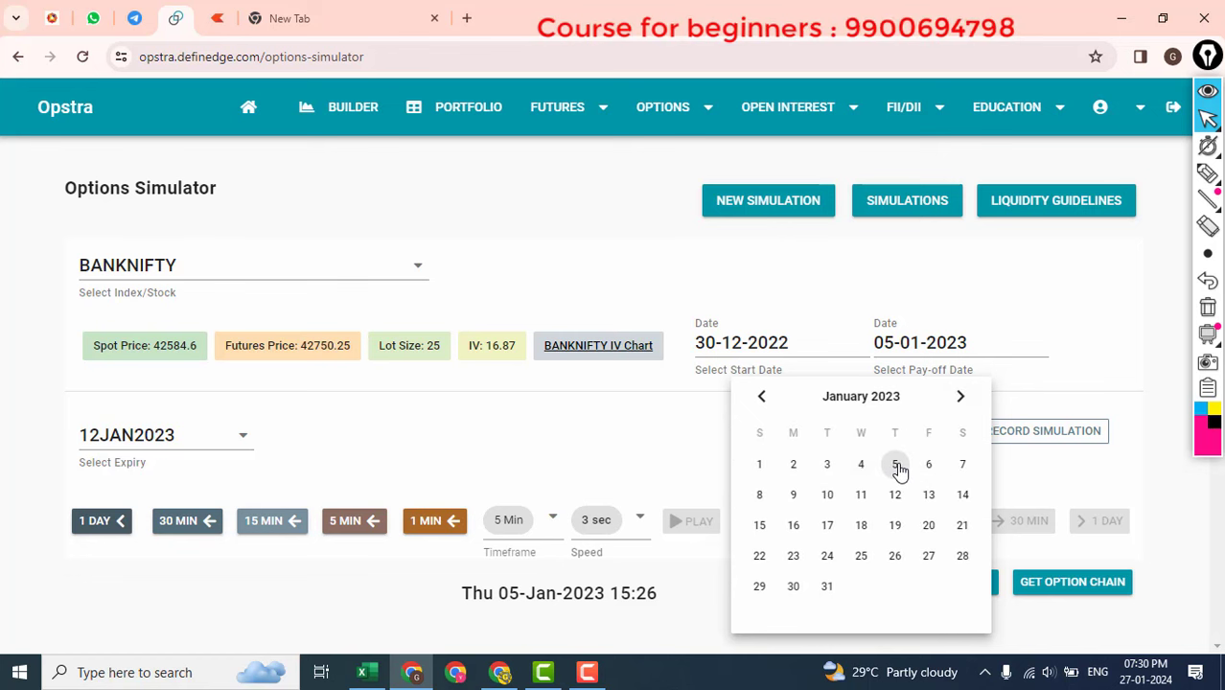
{"action": "left_click", "coordinate": [928, 466]}
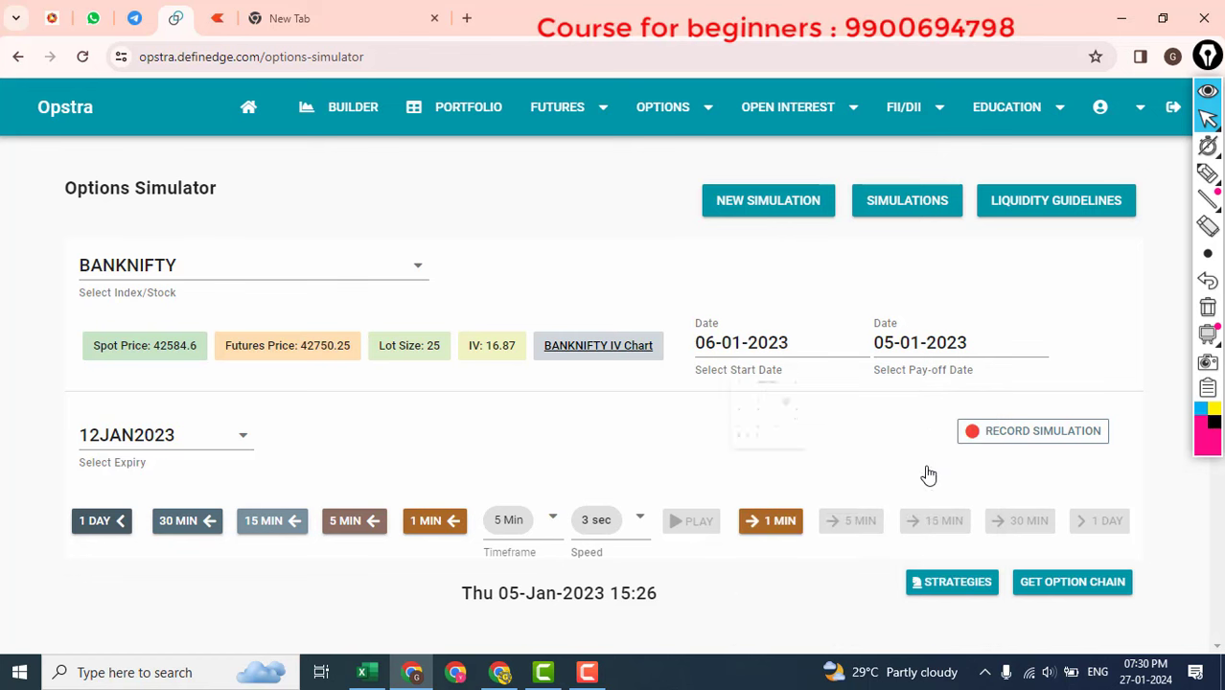
{"action": "left_click", "coordinate": [970, 344]}
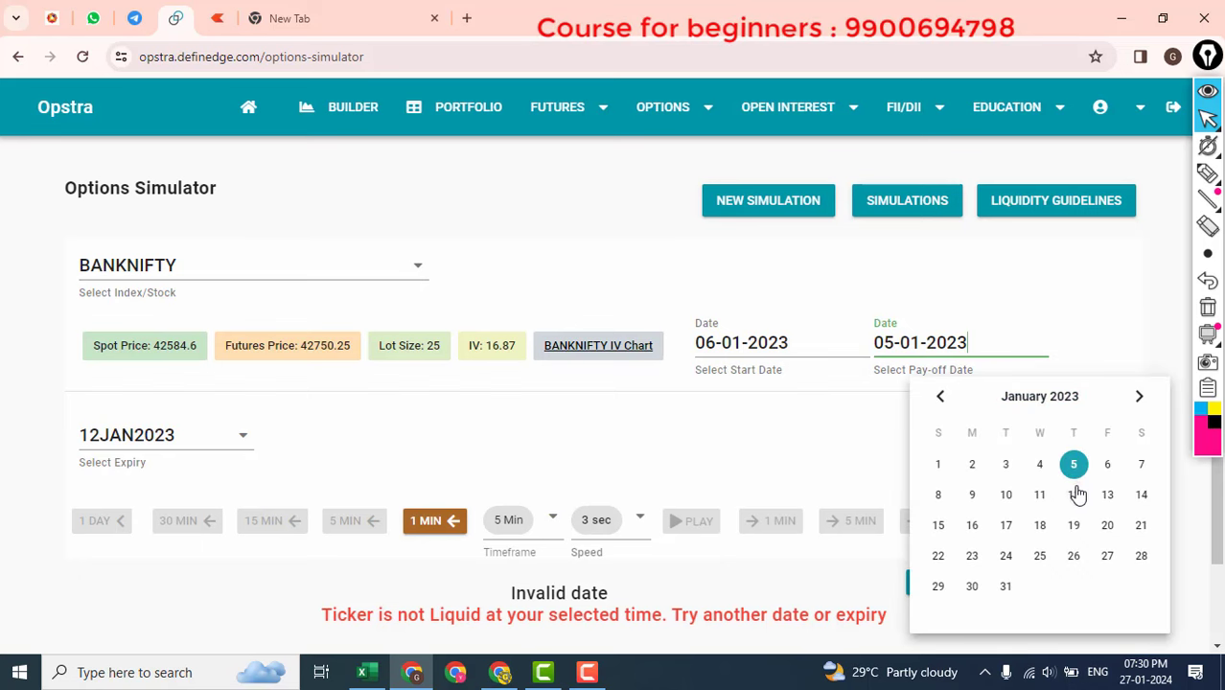
{"action": "left_click", "coordinate": [1074, 495]}
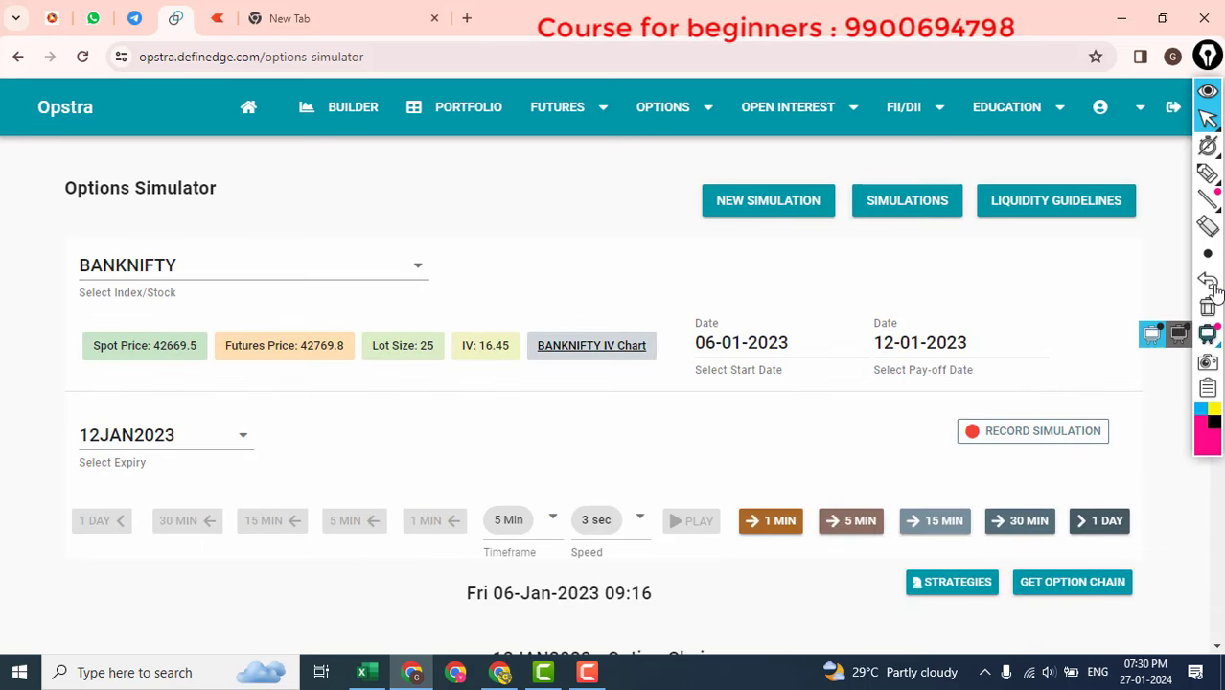
- Advance the simulation in 30-minute increments to Fri 06-Jan-2023 15:16 and load the 12JAN2023 option chain
{"action": "left_click", "coordinate": [1059, 579]}
{"action": "double_click", "coordinate": [1032, 522]}
{"action": "triple_click", "coordinate": [1033, 524]}
{"action": "triple_click", "coordinate": [1034, 526]}
{"action": "double_click", "coordinate": [1034, 526]}
{"action": "double_click", "coordinate": [1035, 525]}
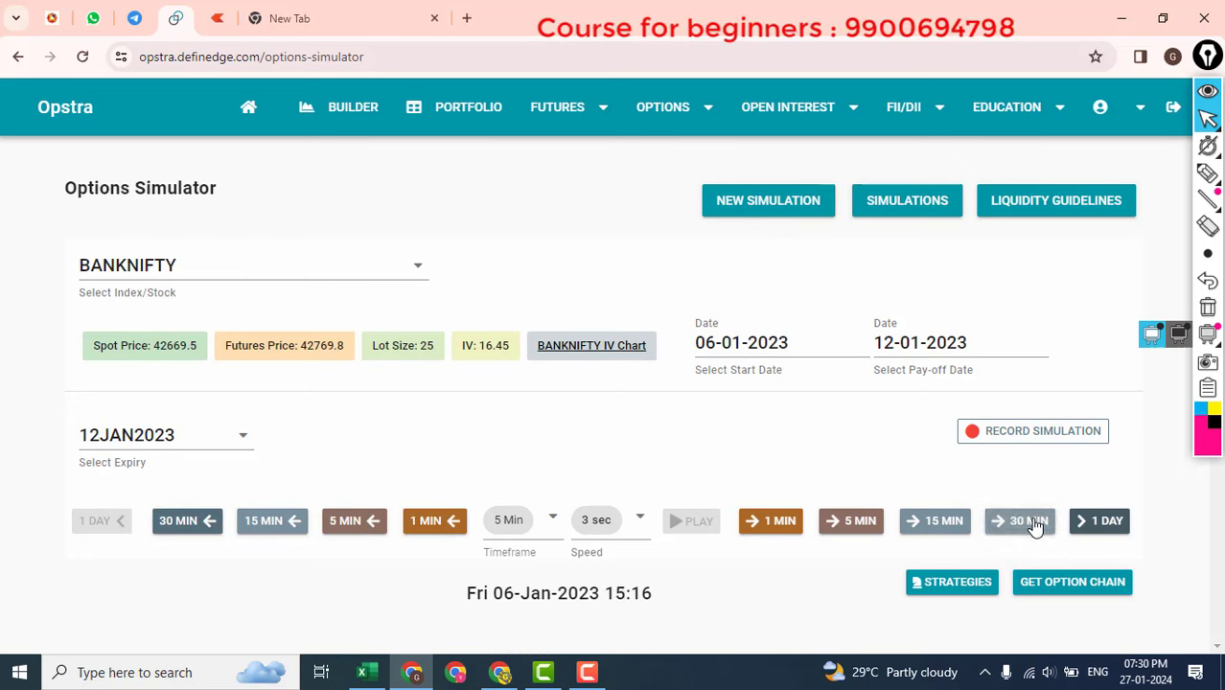
{"action": "left_click", "coordinate": [1036, 525]}
{"action": "left_click", "coordinate": [194, 529]}
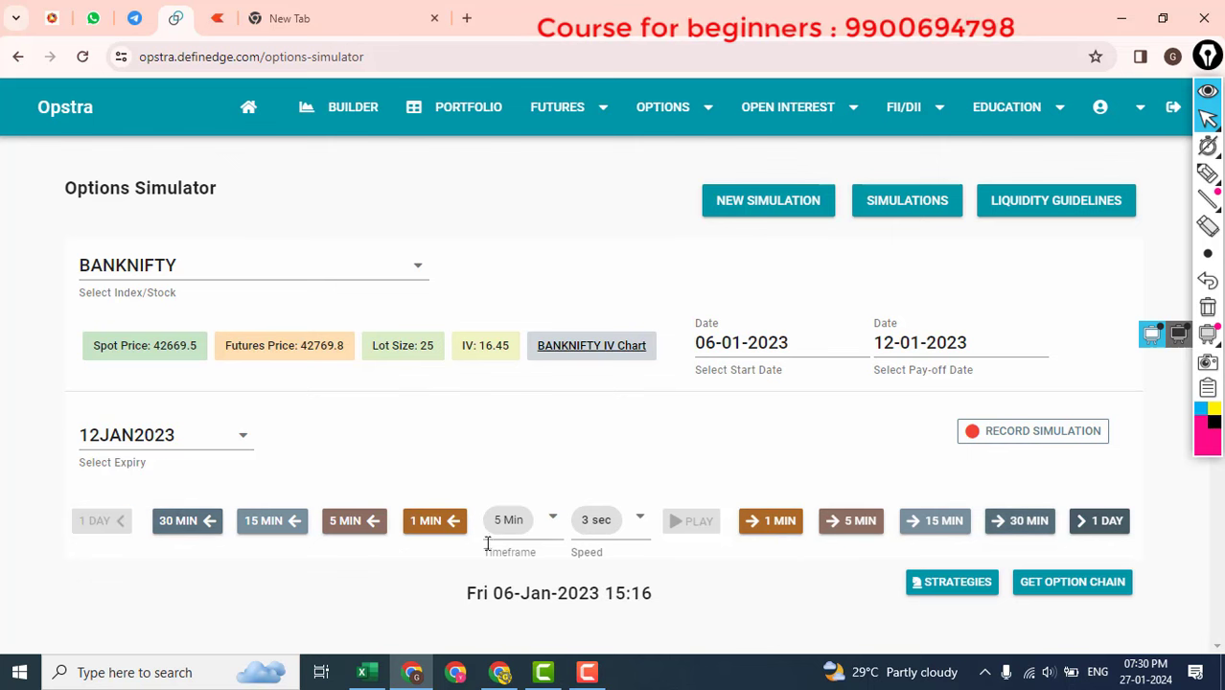
{"action": "left_click", "coordinate": [1040, 582]}
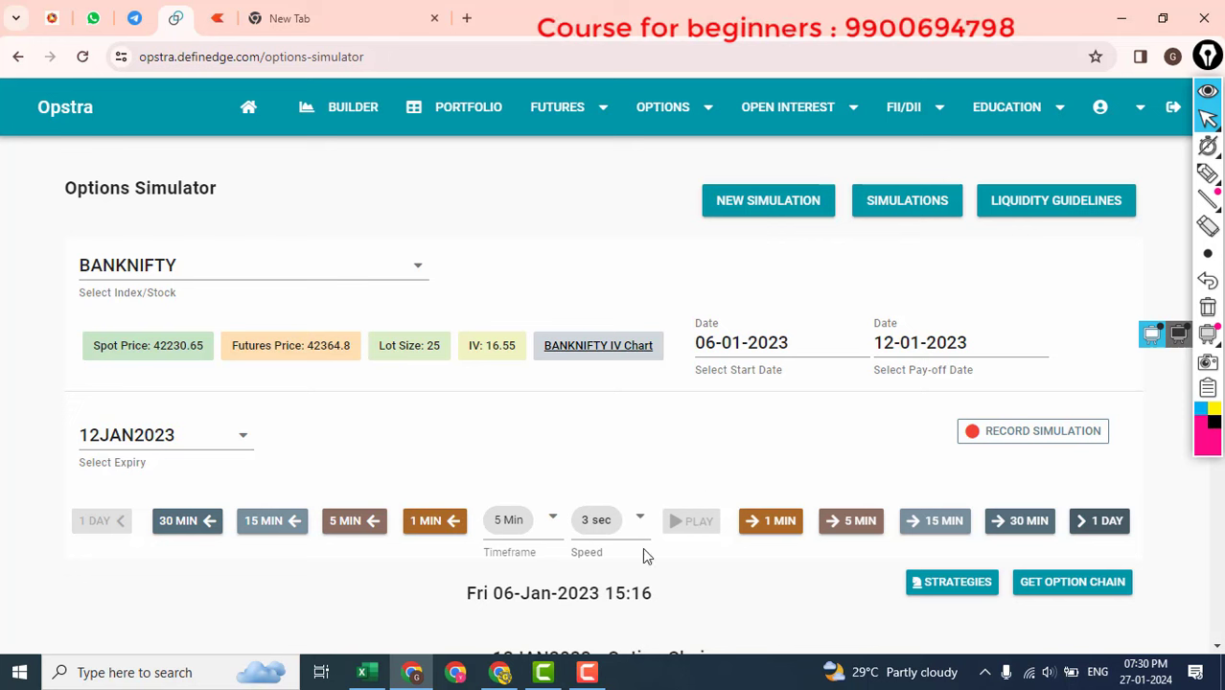
{"action": "left_click_drag", "start_coordinate": [467, 593], "coordinate": [530, 598]}
{"action": "left_click", "coordinate": [609, 598]}
{"action": "left_click", "coordinate": [1062, 584]}
- Sell one lot each of the 12JAN2023 41400PE at 74.6 and the 40900PE at 31.05
{"action": "scroll", "coordinate": [641, 512], "scroll_direction": "down", "scroll_amount": 2}
{"action": "scroll", "coordinate": [671, 499], "scroll_direction": "down", "scroll_amount": 3}
{"action": "scroll", "coordinate": [988, 484], "scroll_direction": "down", "scroll_amount": 6}
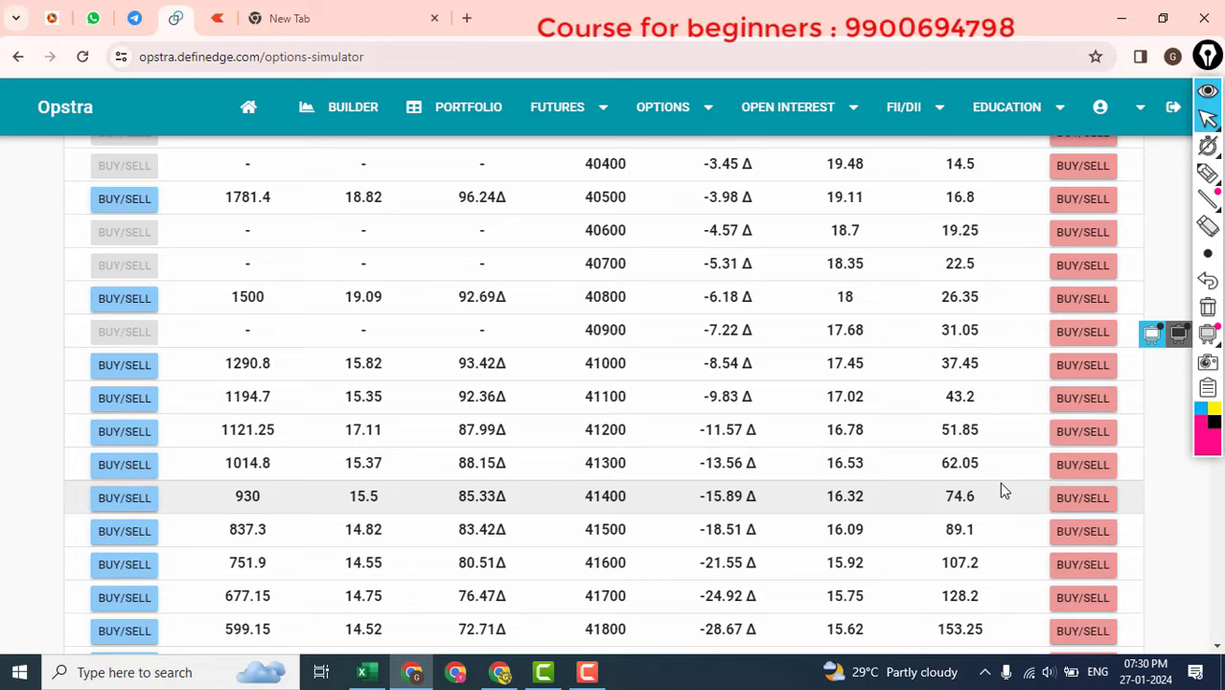
{"action": "scroll", "coordinate": [997, 498], "scroll_direction": "down", "scroll_amount": 1}
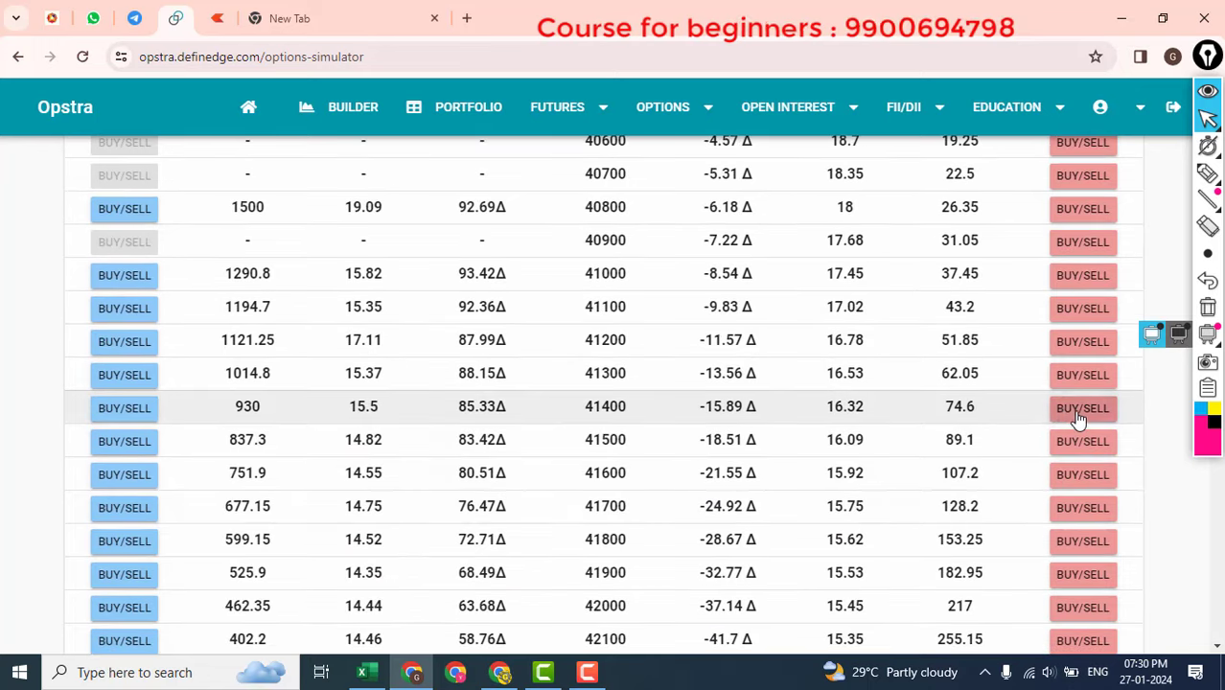
{"action": "left_click", "coordinate": [1079, 412]}
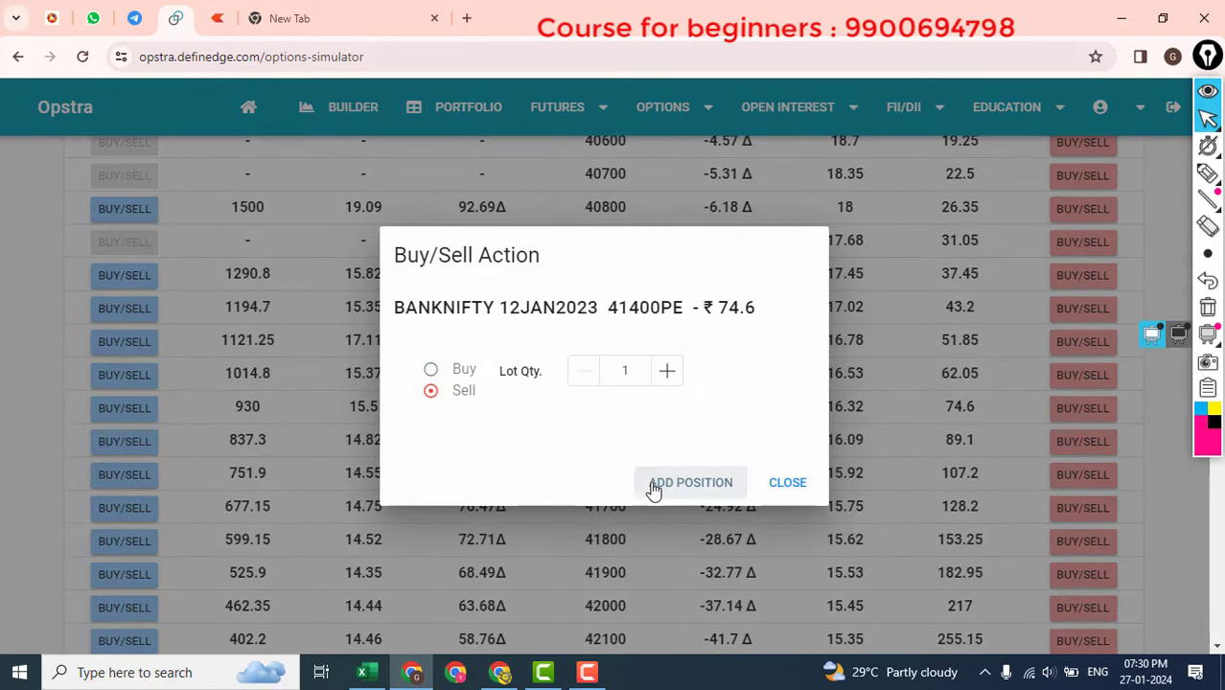
{"action": "left_click", "coordinate": [659, 482]}
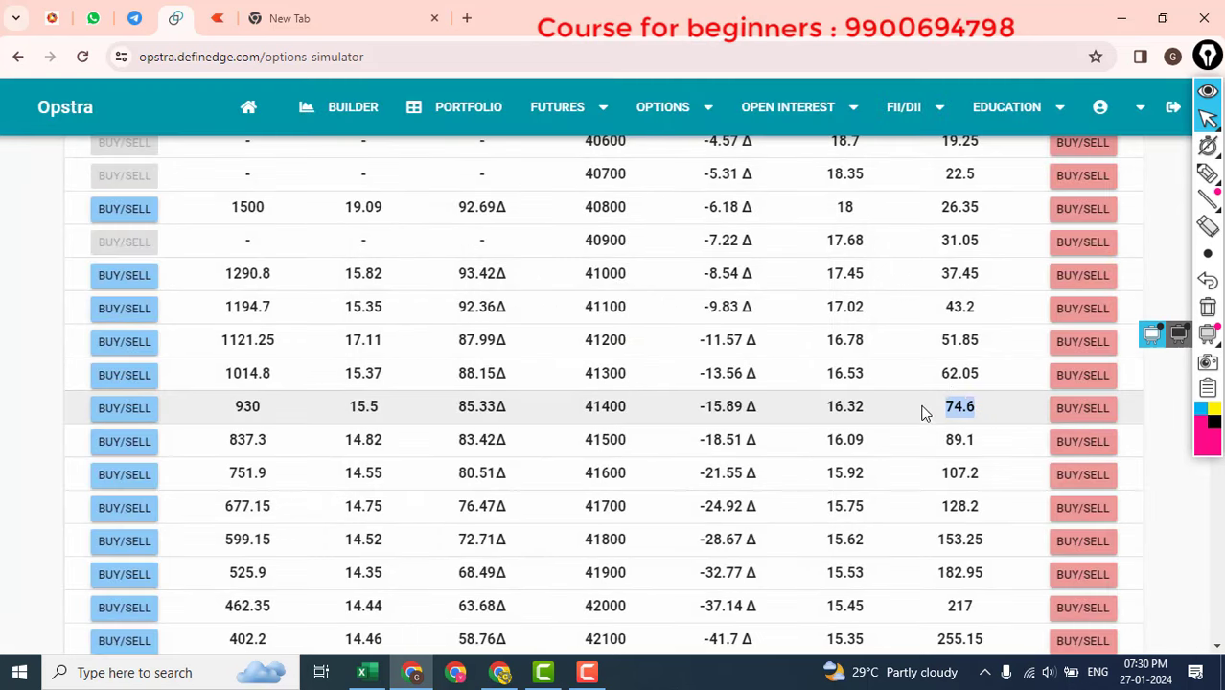
{"action": "left_click", "coordinate": [1080, 242]}
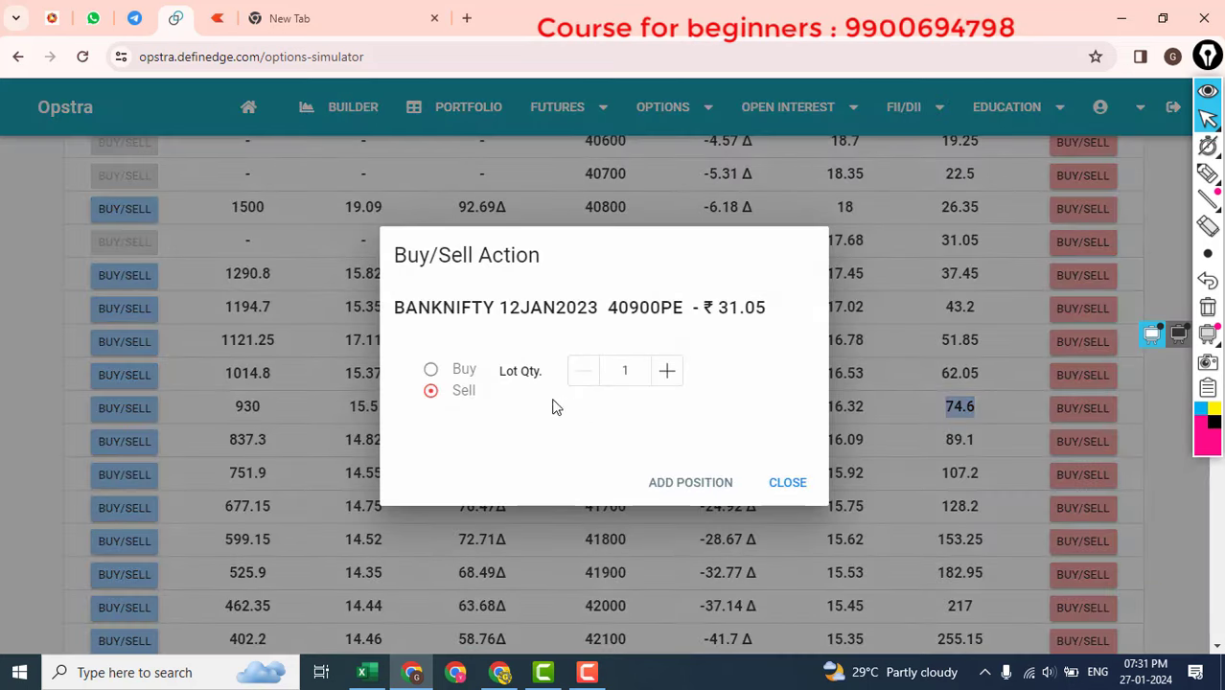
{"action": "left_click", "coordinate": [695, 487]}
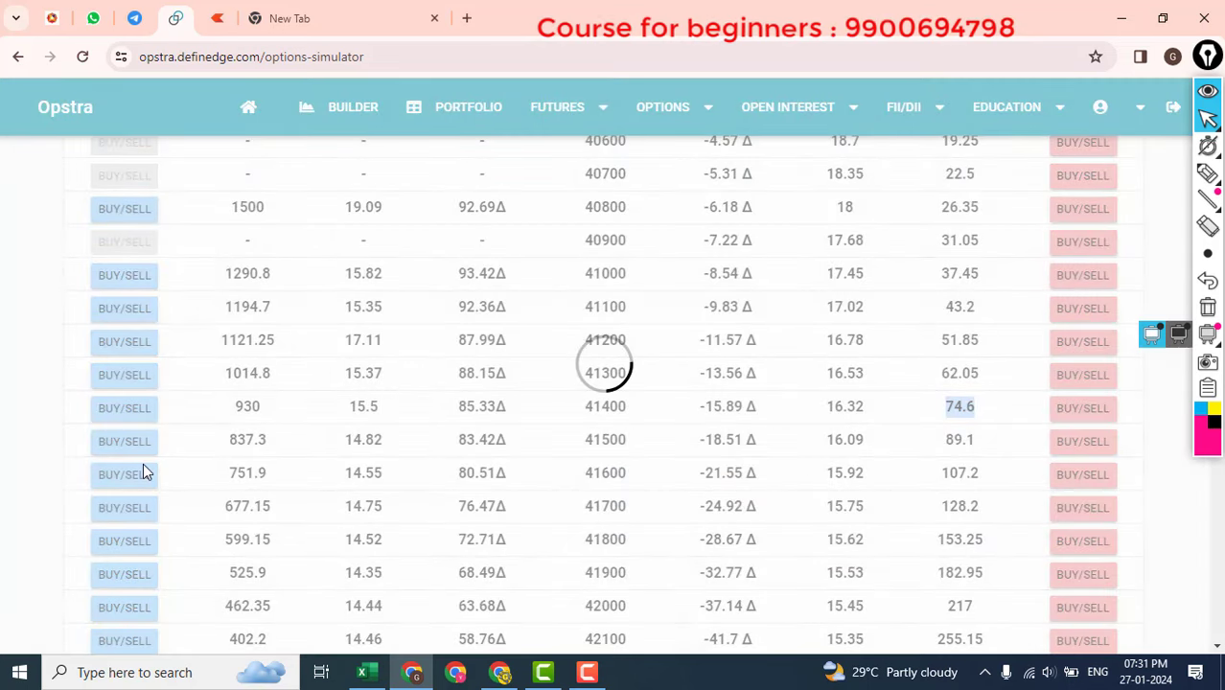
- Sell one lot of the 12JAN2023 43100CE at 68.35
{"action": "scroll", "coordinate": [119, 531], "scroll_direction": "down", "scroll_amount": 4}
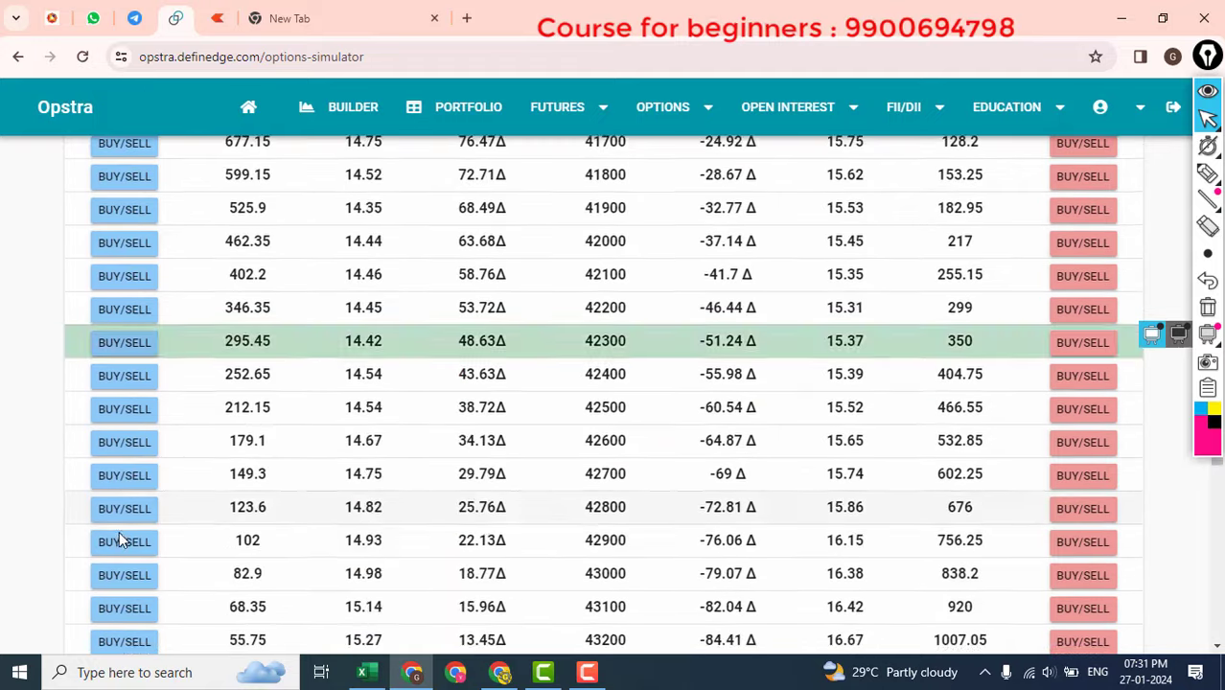
{"action": "scroll", "coordinate": [119, 531], "scroll_direction": "down", "scroll_amount": 2}
{"action": "scroll", "coordinate": [143, 527], "scroll_direction": "down", "scroll_amount": 1}
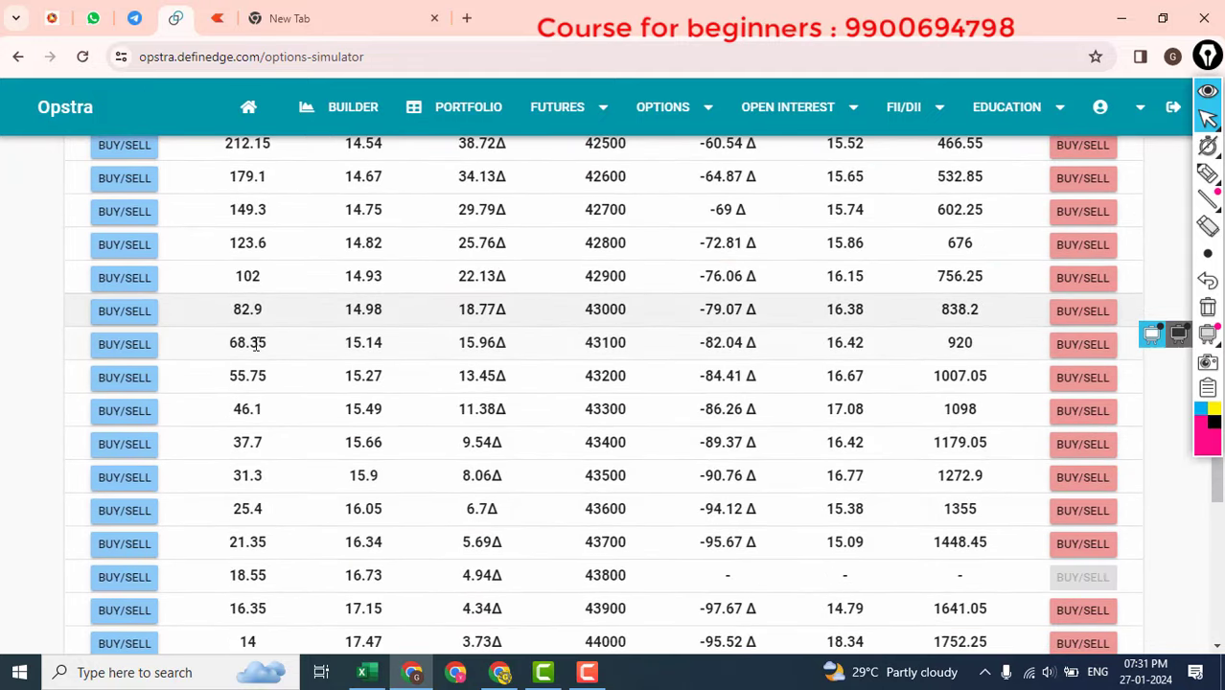
{"action": "left_click", "coordinate": [119, 353]}
{"action": "left_click", "coordinate": [455, 398]}
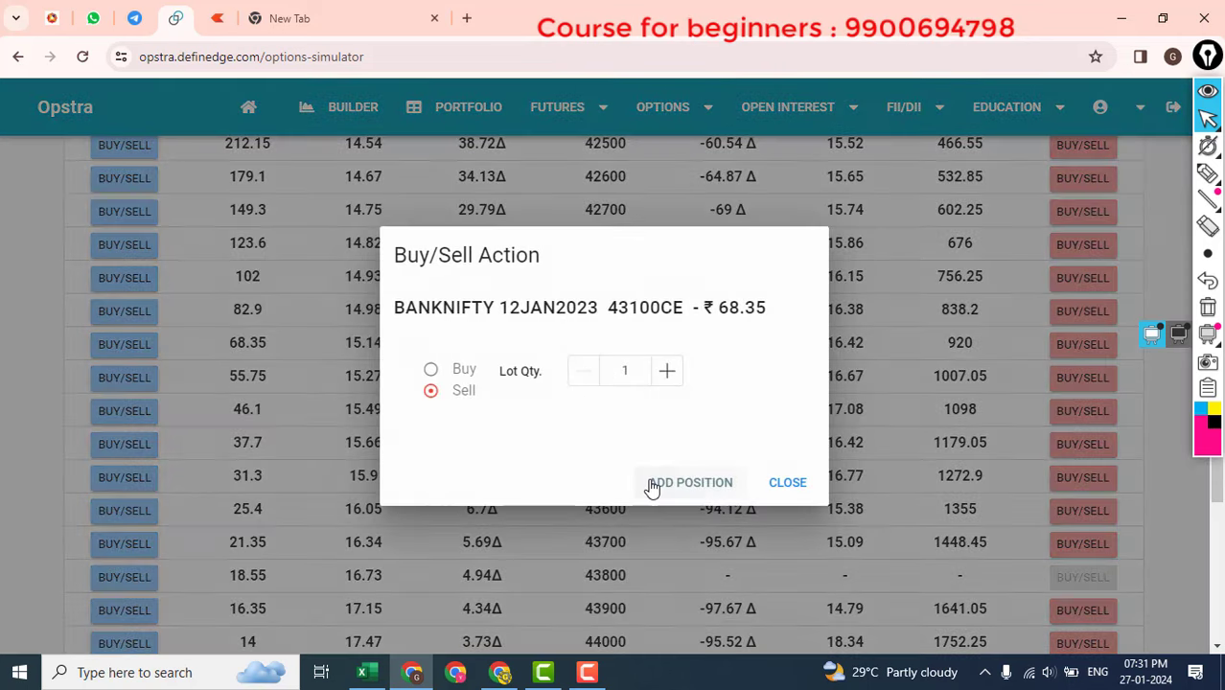
{"action": "left_click", "coordinate": [648, 484]}
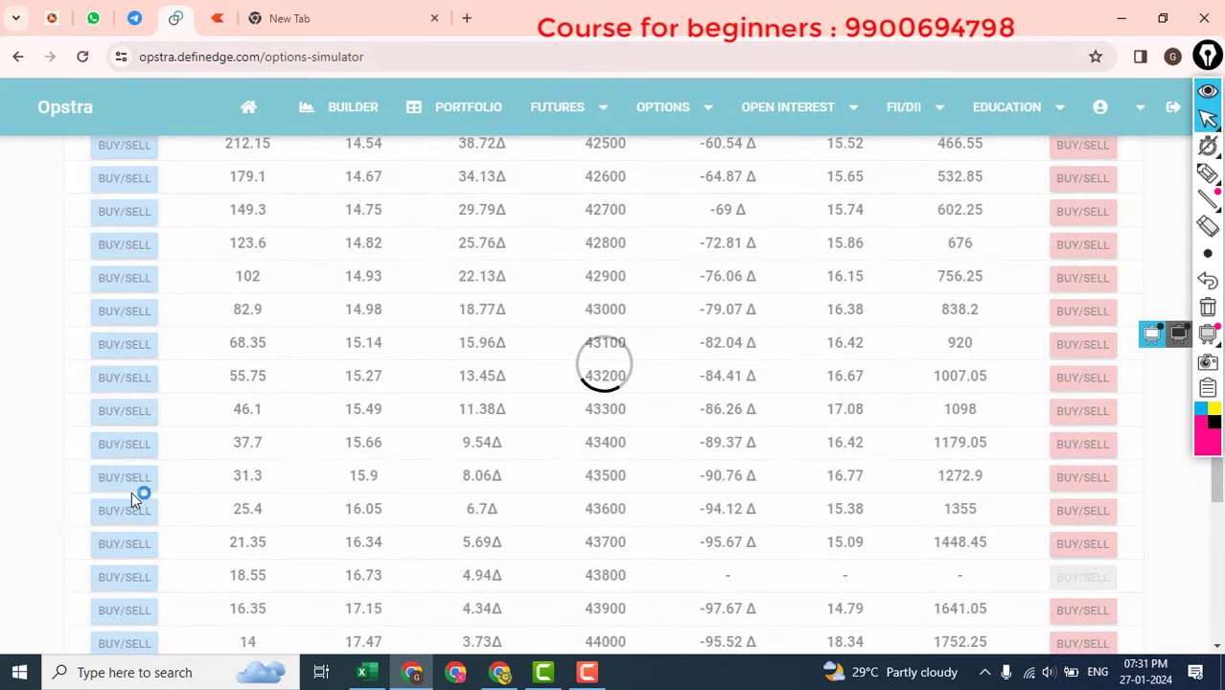
- Sell one lot of the 12JAN2023 43500CE at 31.3
{"action": "left_click", "coordinate": [121, 477]}
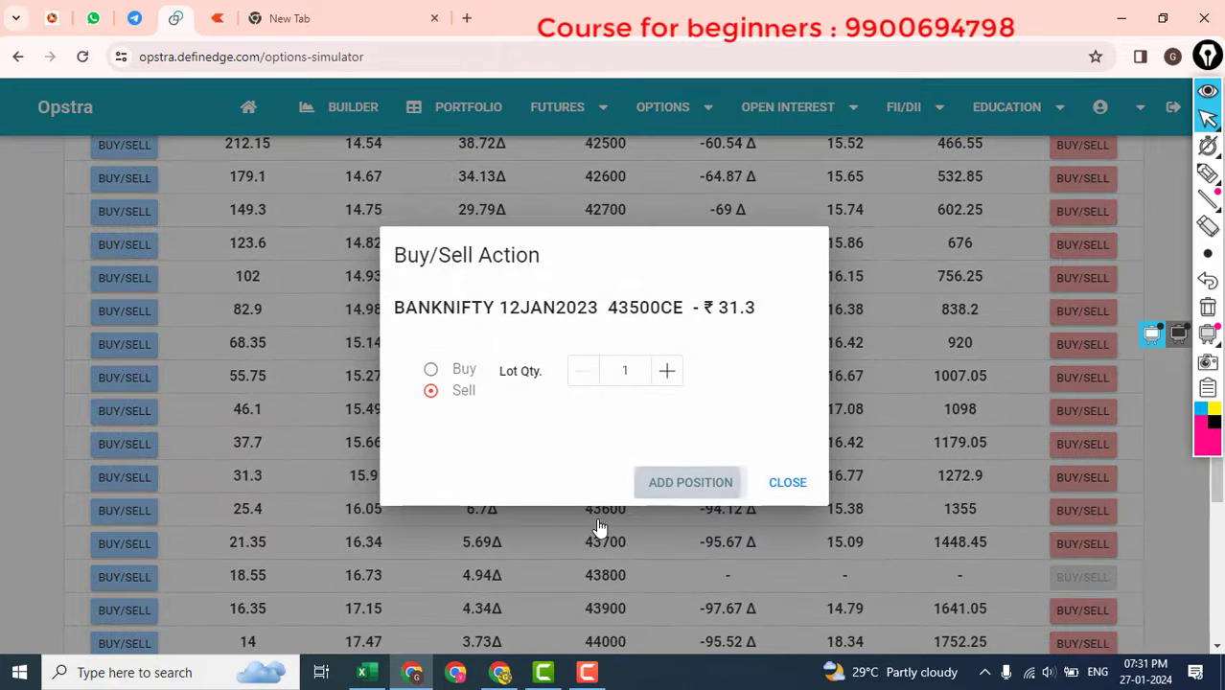
{"action": "left_click", "coordinate": [668, 489]}
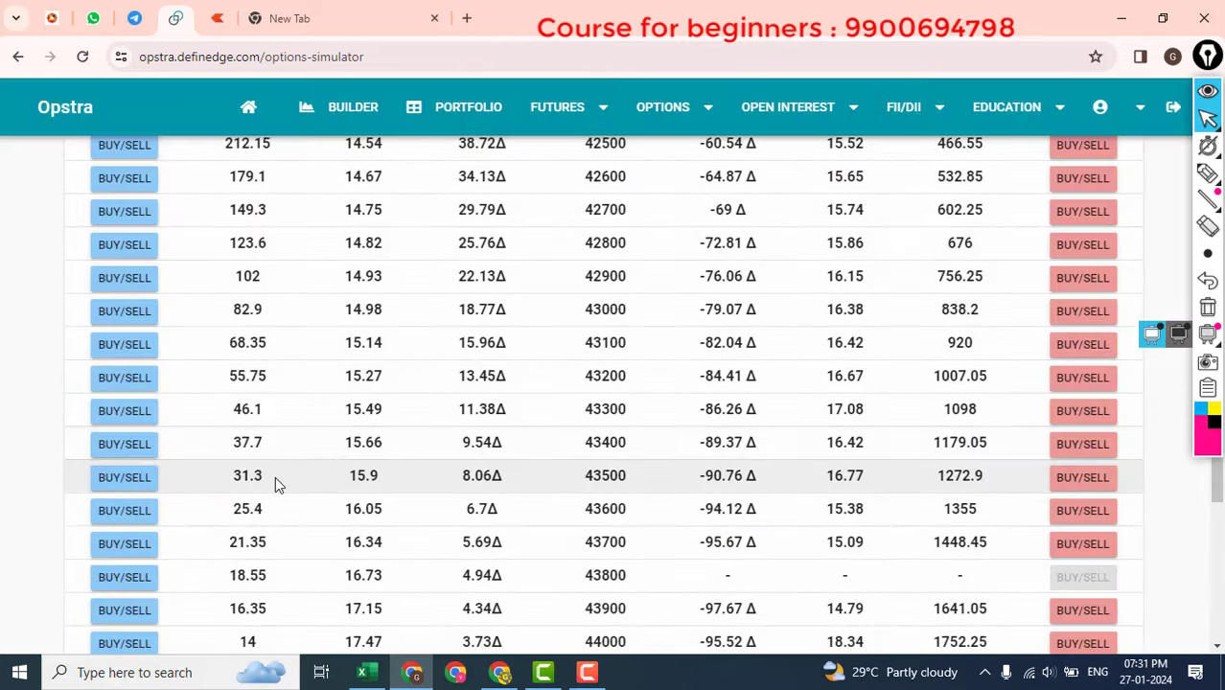
{"action": "scroll", "coordinate": [276, 479], "scroll_direction": "up", "scroll_amount": 4}
{"action": "scroll", "coordinate": [379, 434], "scroll_direction": "up", "scroll_amount": 18}
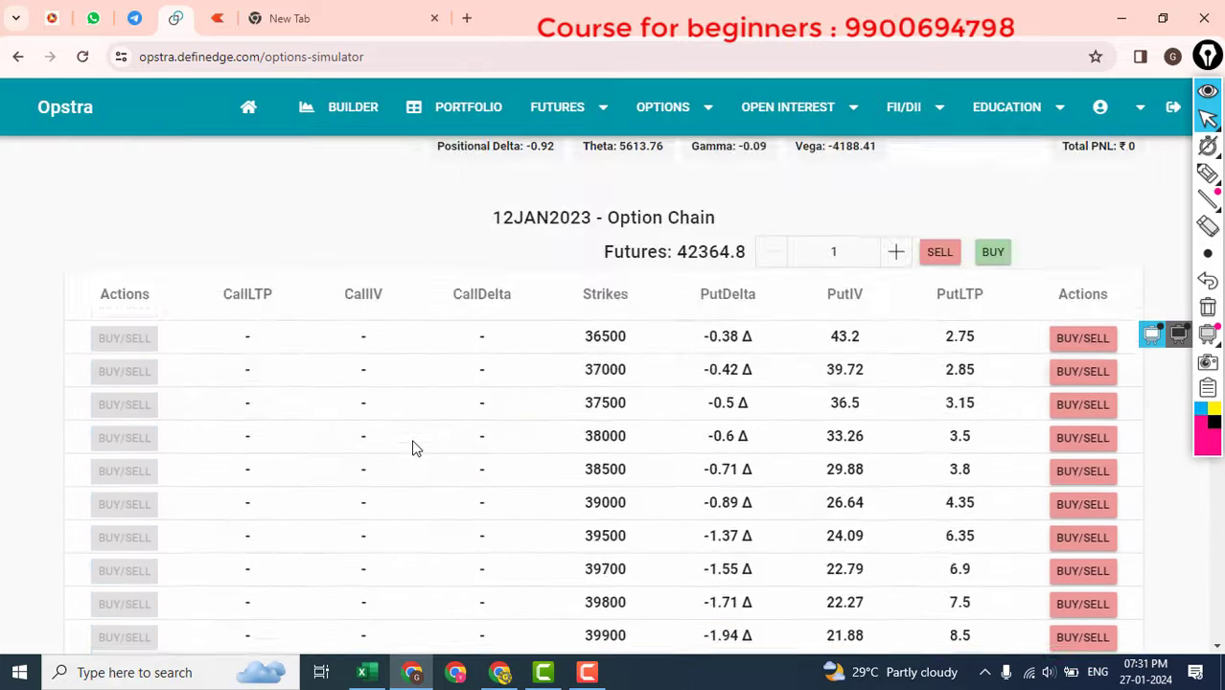
{"action": "scroll", "coordinate": [240, 437], "scroll_direction": "up", "scroll_amount": 3}
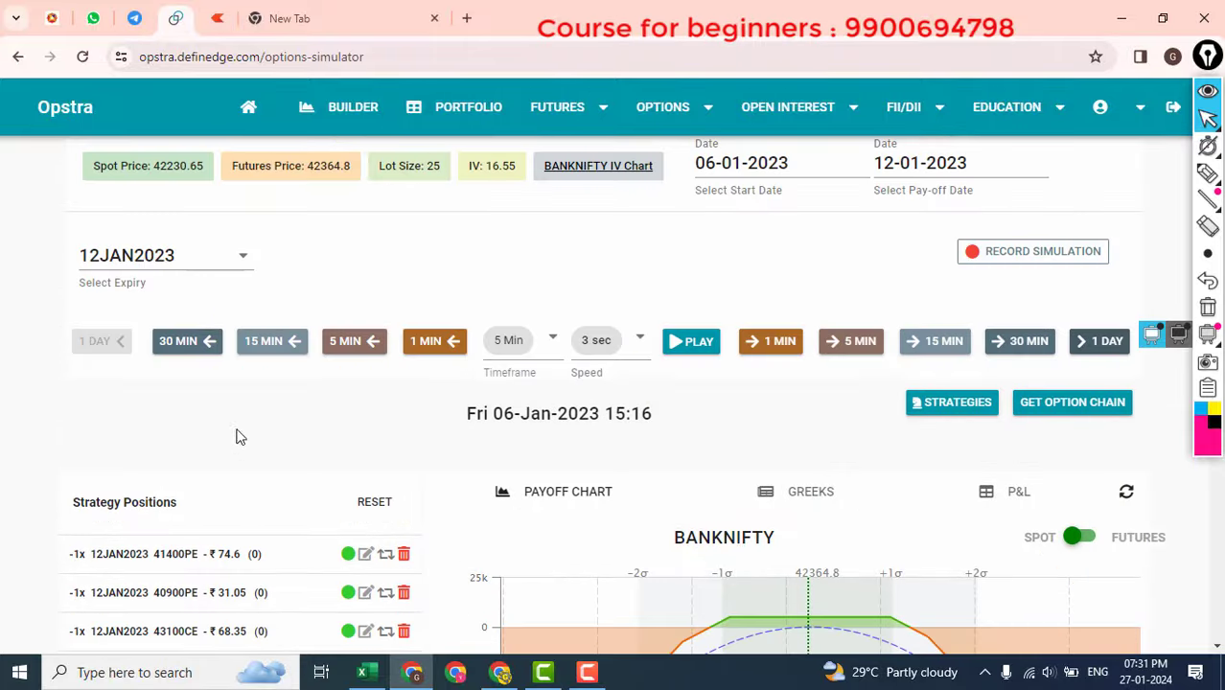
- Switch the expiry to 19JAN2023, load its option chain and review the payoff of the four sold legs
{"action": "left_click", "coordinate": [177, 255]}
{"action": "left_click", "coordinate": [137, 306]}
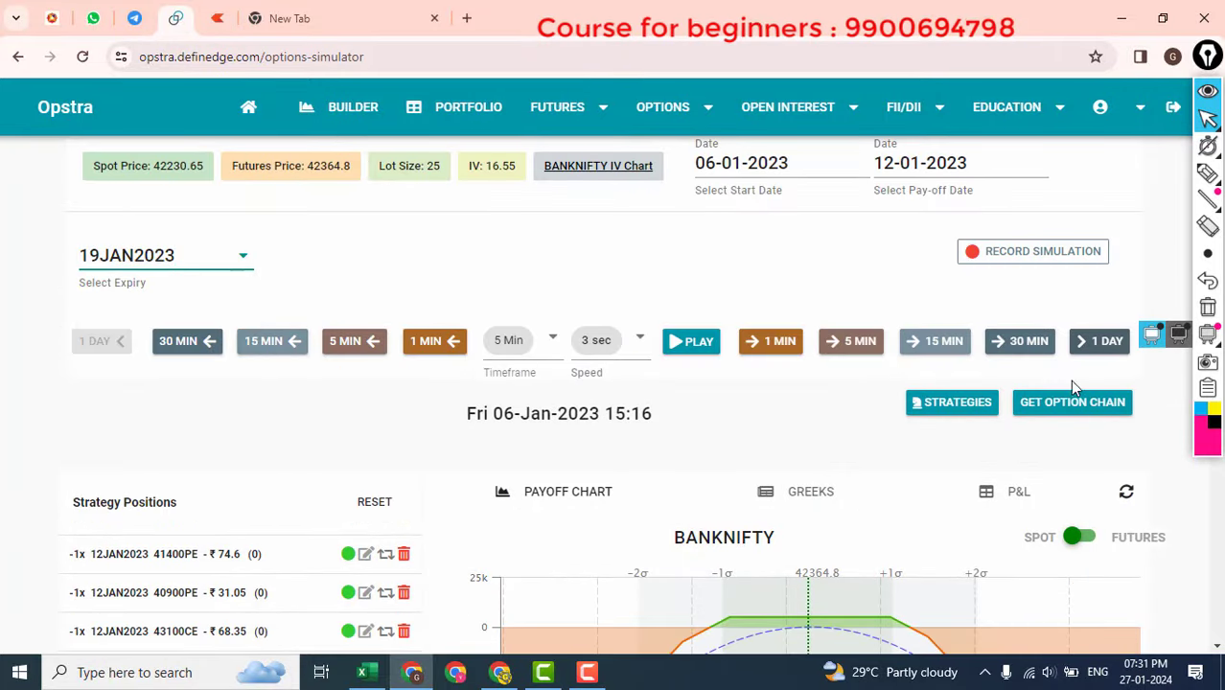
{"action": "scroll", "coordinate": [684, 484], "scroll_direction": "down", "scroll_amount": 5}
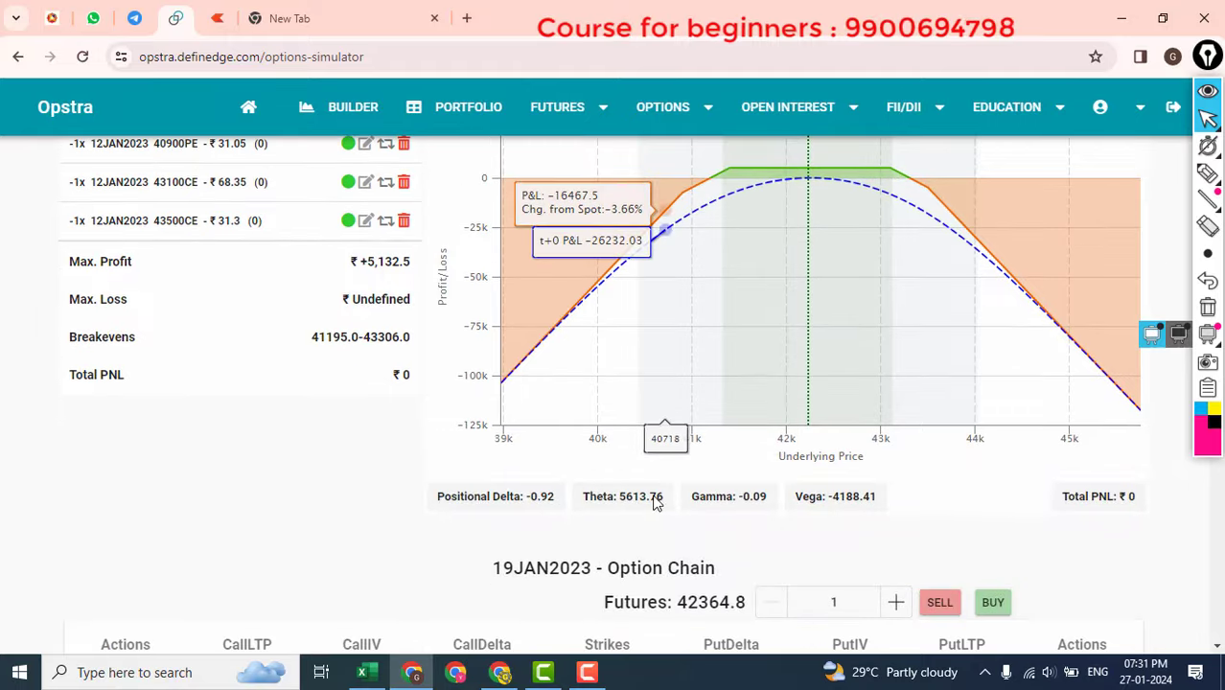
{"action": "scroll", "coordinate": [597, 490], "scroll_direction": "up", "scroll_amount": 1}
{"action": "scroll", "coordinate": [596, 489], "scroll_direction": "up", "scroll_amount": 1}
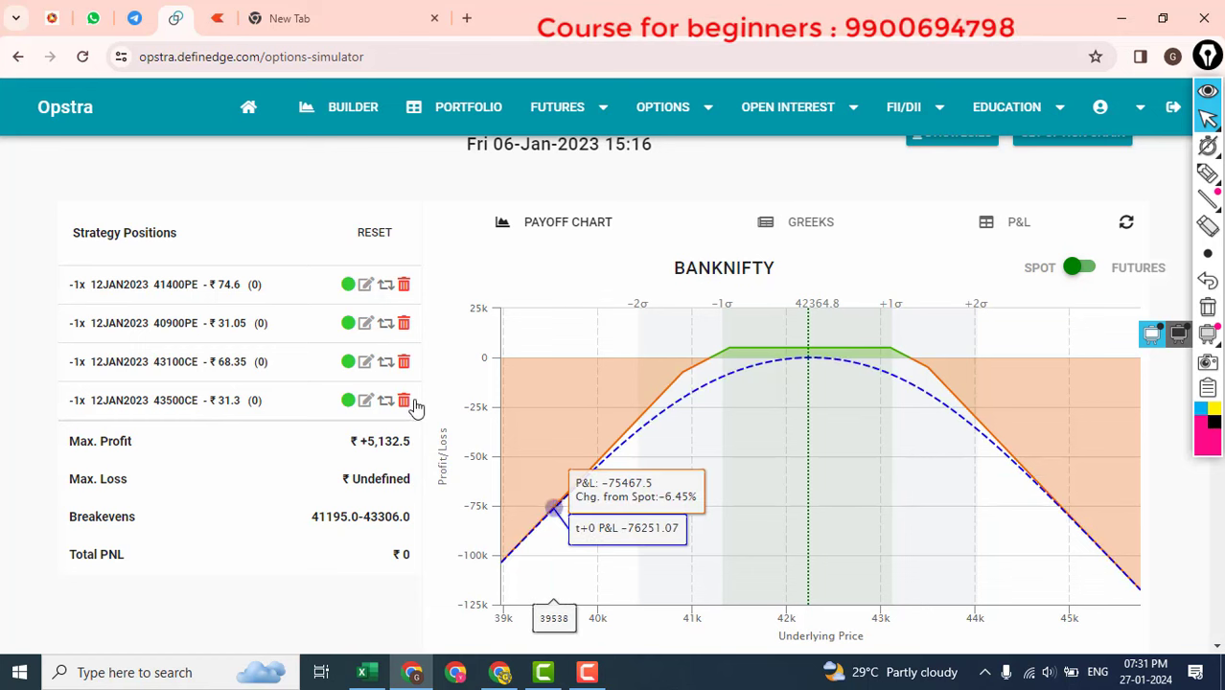
- Circle the premium of the sold 41400PE with the pen, then erase the marking and return to the normal pointer
{"action": "left_click", "coordinate": [1207, 175]}
{"action": "left_click_drag", "start_coordinate": [219, 264], "coordinate": [190, 273]}
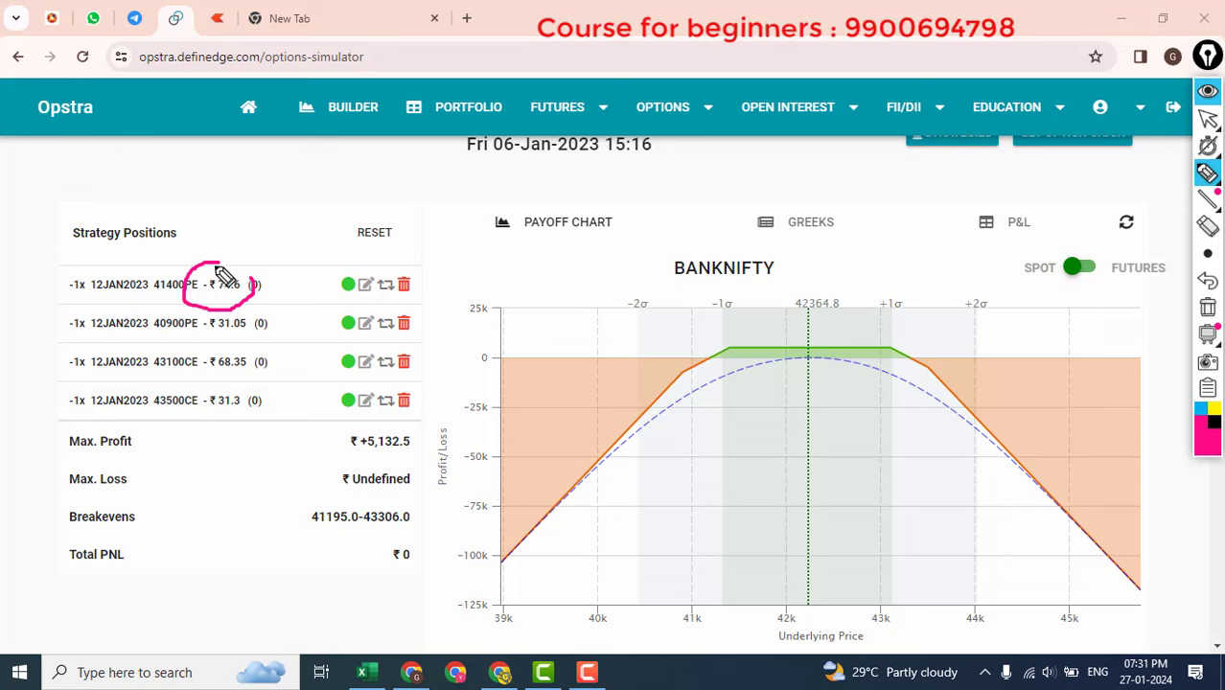
{"action": "left_click", "coordinate": [1207, 306]}
{"action": "left_click", "coordinate": [1207, 116]}
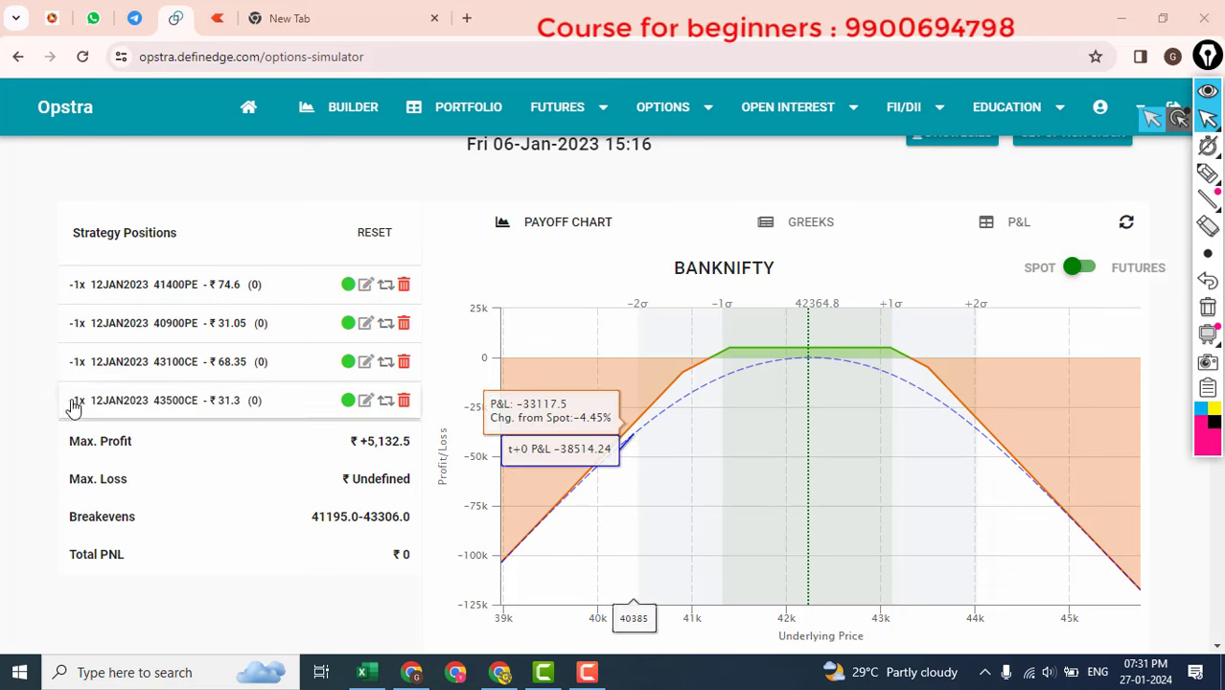
- Reload the 19JAN2023 option chain and buy one lot of the 40600PE at 67.5
{"action": "scroll", "coordinate": [154, 422], "scroll_direction": "up", "scroll_amount": 2}
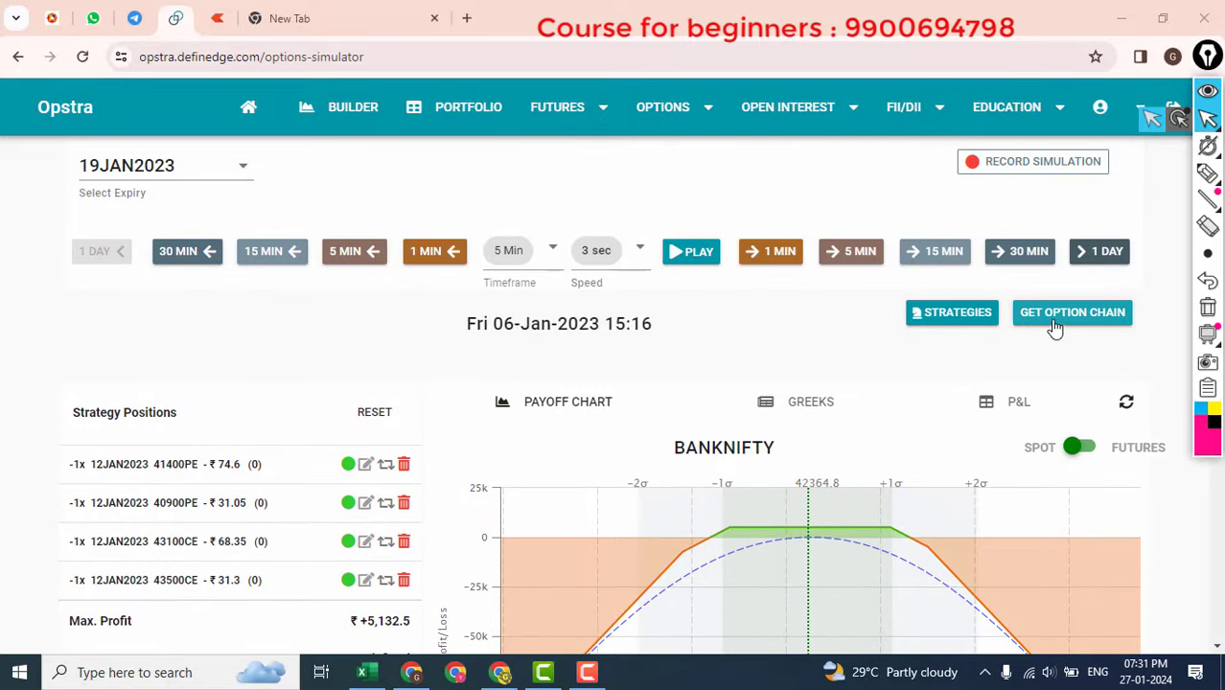
{"action": "left_click", "coordinate": [1055, 329]}
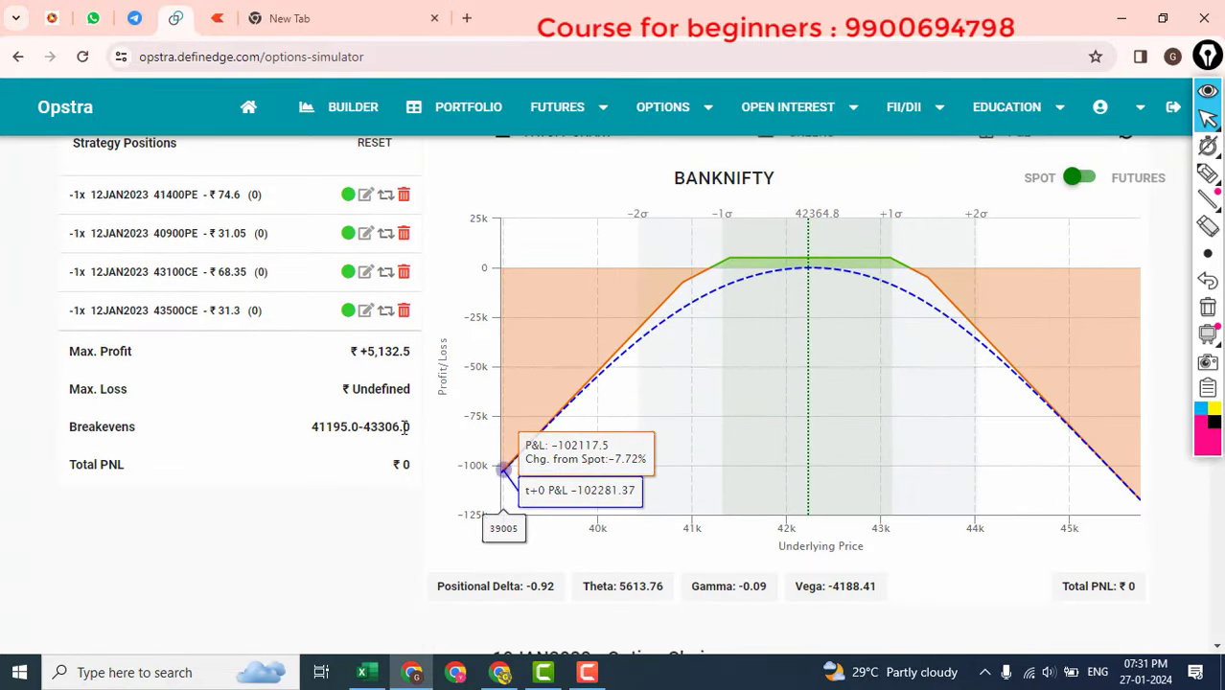
{"action": "scroll", "coordinate": [323, 456], "scroll_direction": "up", "scroll_amount": 1}
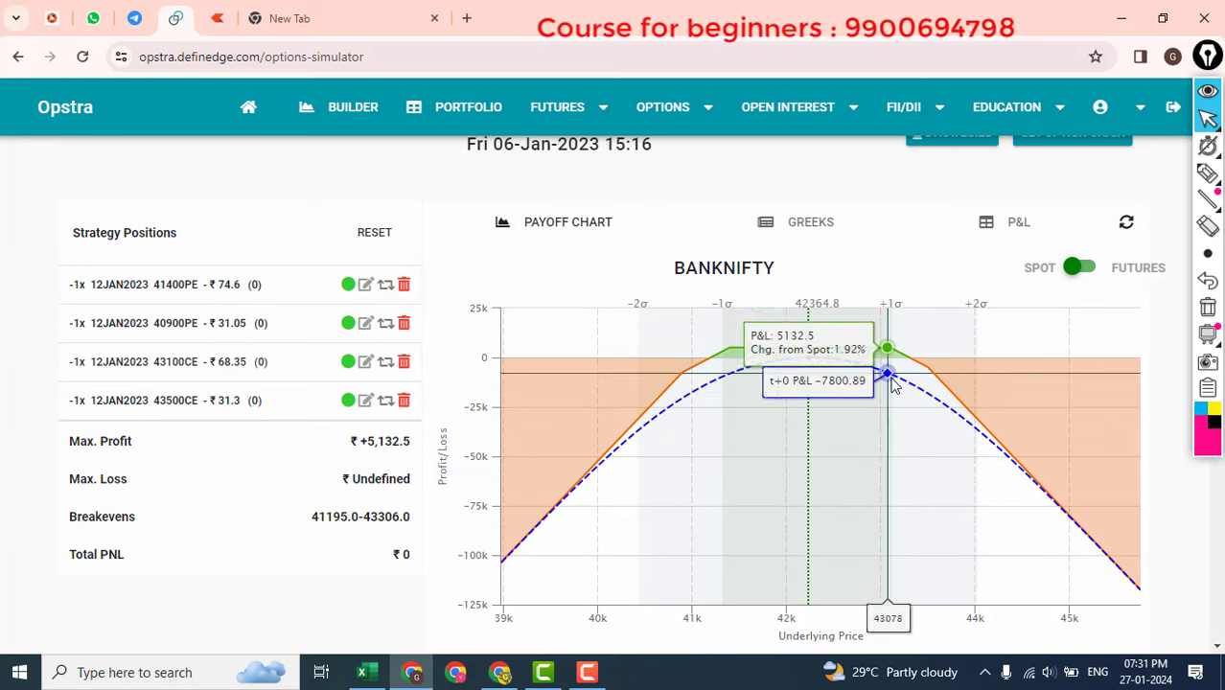
{"action": "scroll", "coordinate": [1008, 465], "scroll_direction": "down", "scroll_amount": 1}
{"action": "scroll", "coordinate": [1048, 470], "scroll_direction": "down", "scroll_amount": 10}
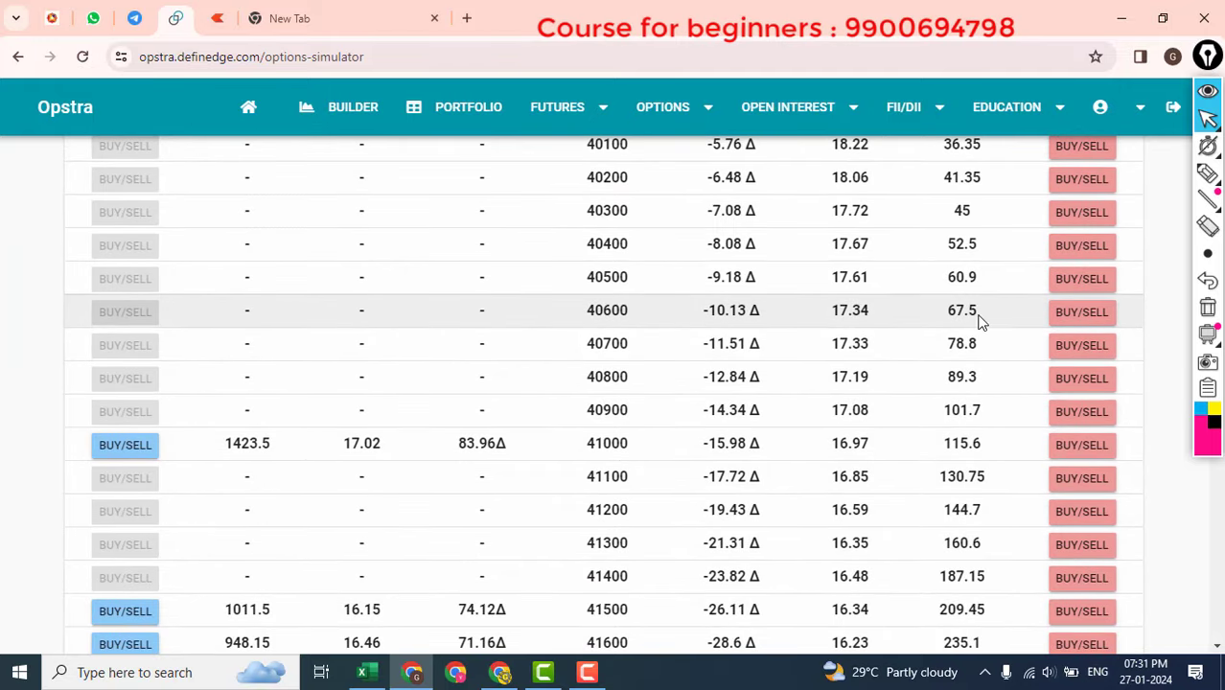
{"action": "left_click", "coordinate": [1073, 313]}
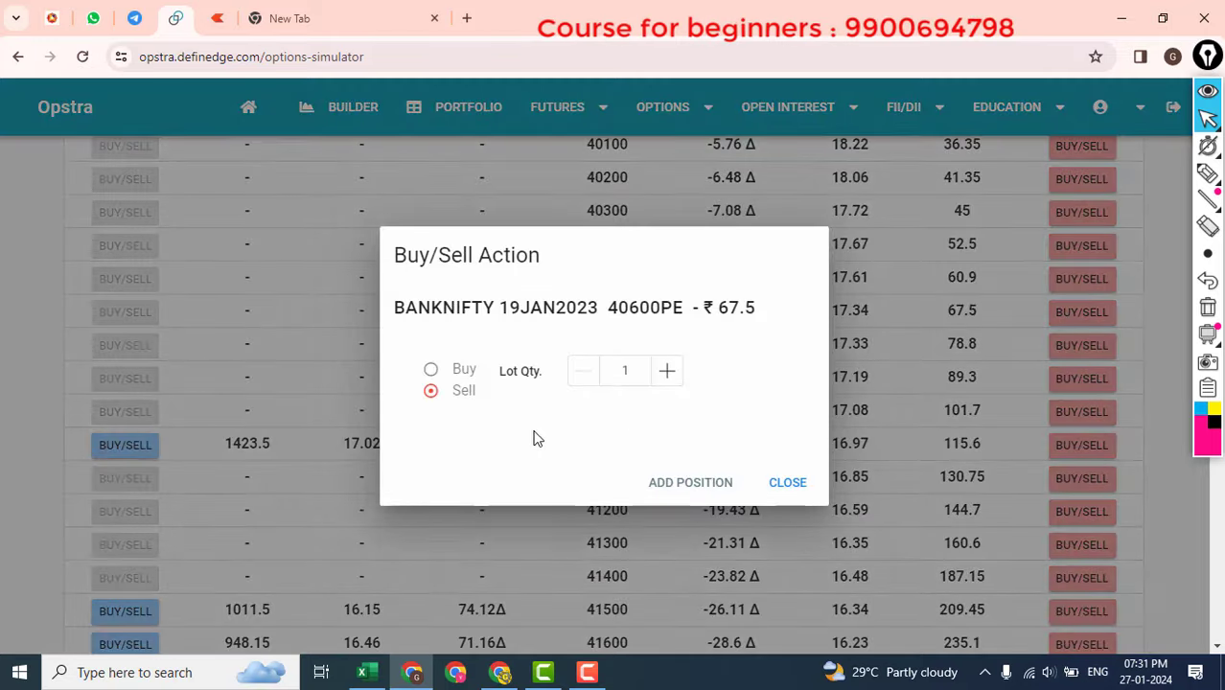
{"action": "left_click", "coordinate": [462, 373]}
{"action": "left_click", "coordinate": [671, 482]}
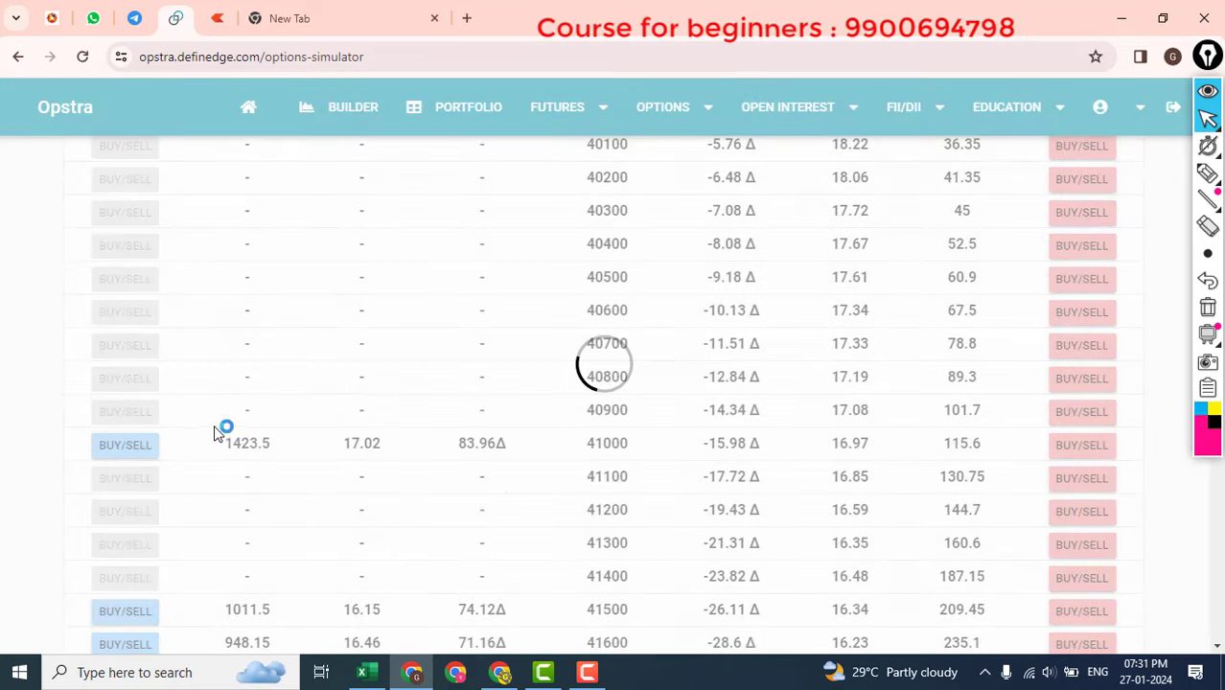
- Buy one lot of the 19JAN2023 43800CE at 65.45
{"action": "scroll", "coordinate": [174, 459], "scroll_direction": "down", "scroll_amount": 7}
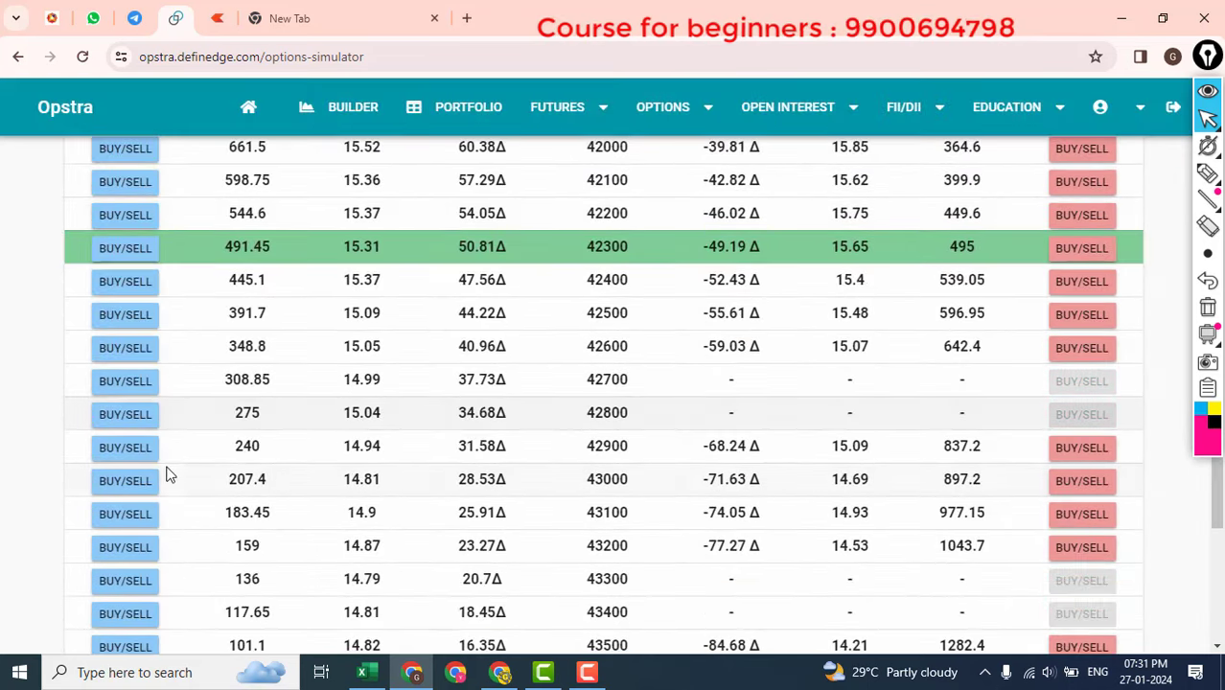
{"action": "scroll", "coordinate": [151, 506], "scroll_direction": "down", "scroll_amount": 2}
{"action": "left_click", "coordinate": [124, 477]}
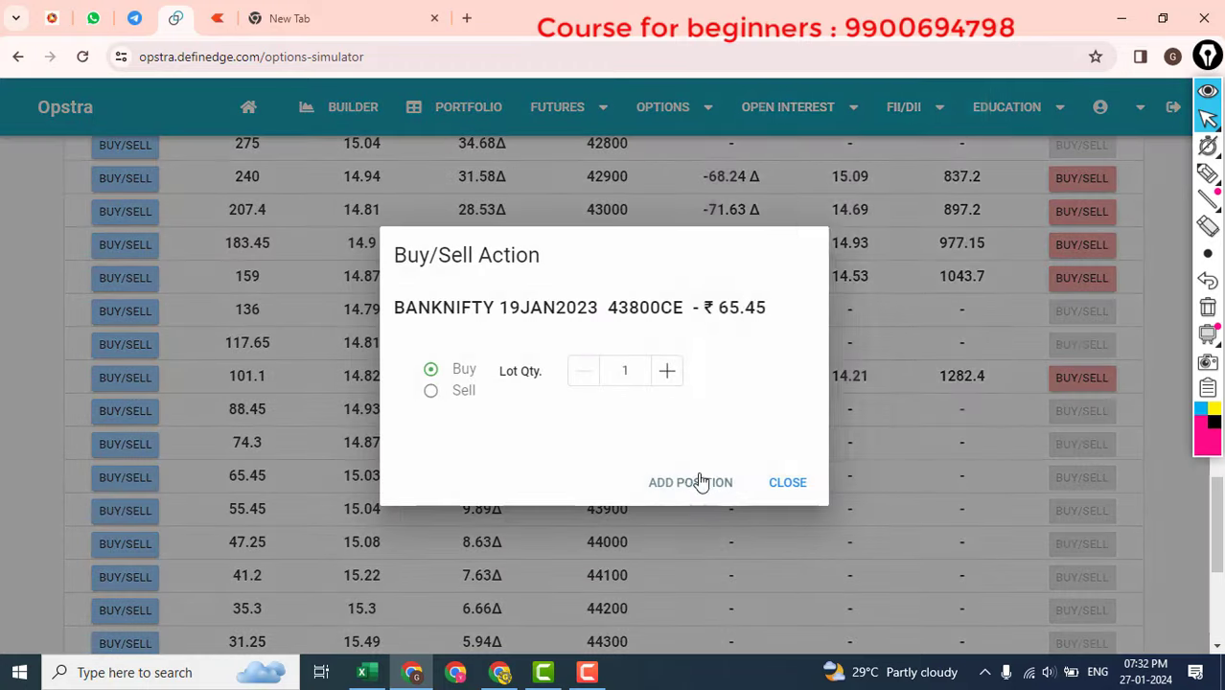
{"action": "right_click", "coordinate": [692, 485]}
{"action": "left_click", "coordinate": [692, 482]}
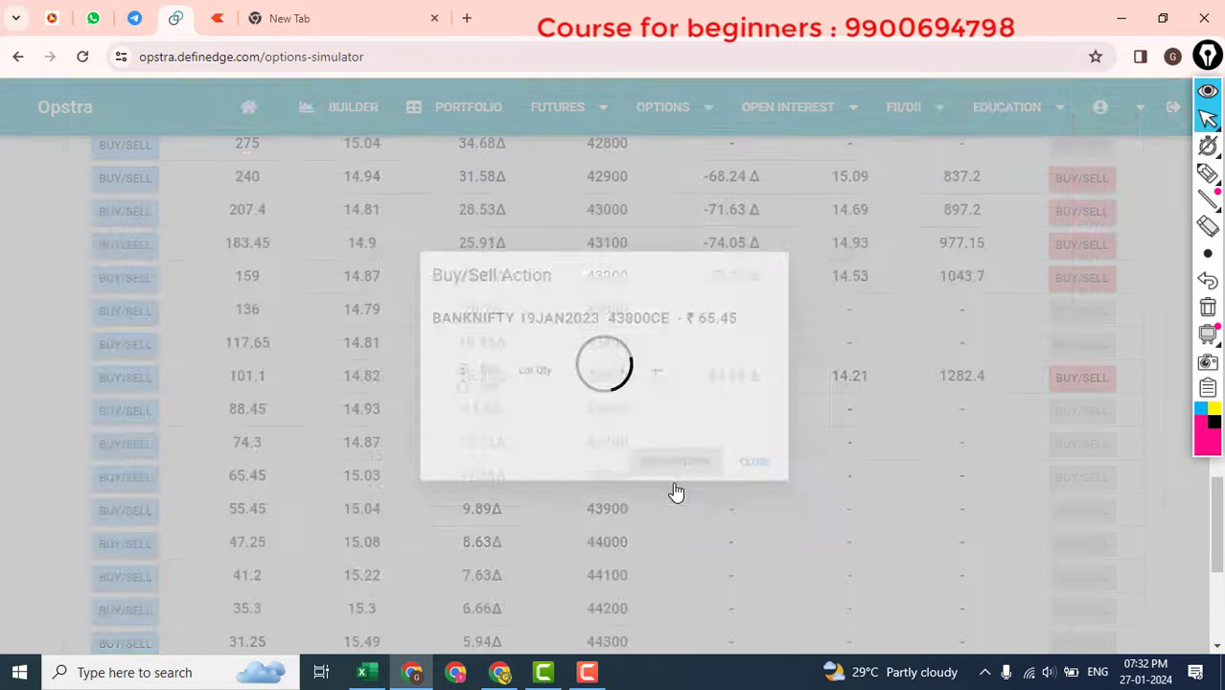
{"action": "scroll", "coordinate": [410, 295], "scroll_direction": "up", "scroll_amount": 15}
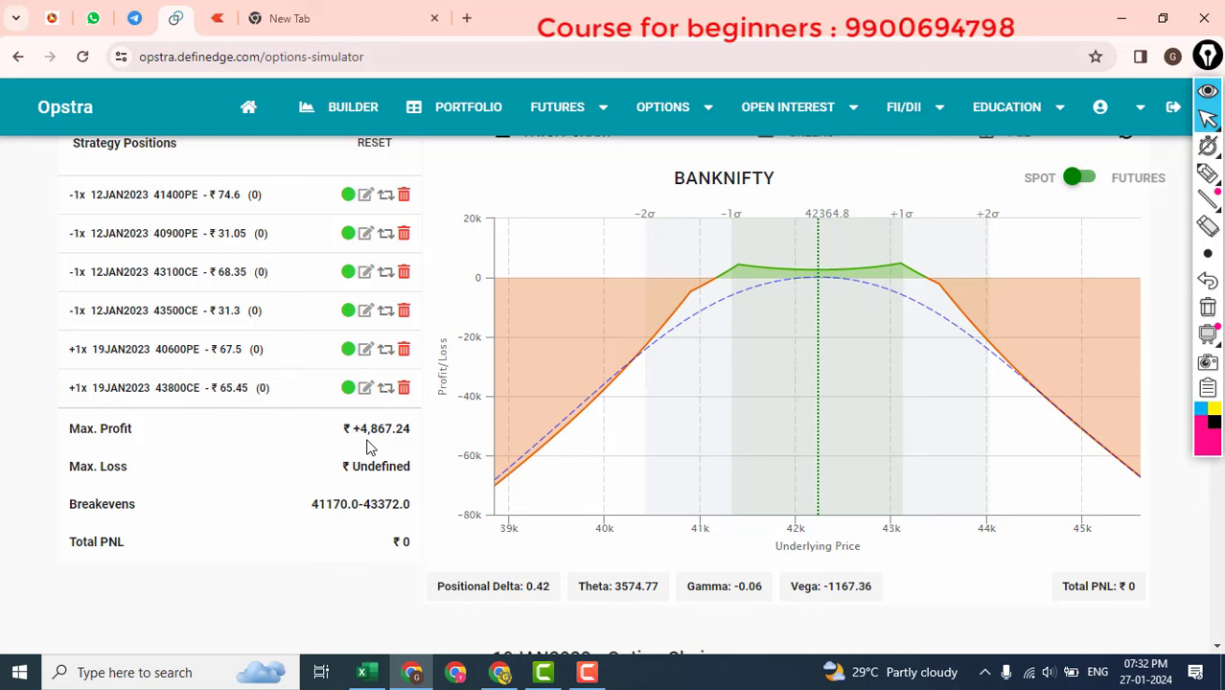
- Advance the simulation one day at a time to Thu 12-Jan-2023 15:16, checking the total PNL along the way
{"action": "scroll", "coordinate": [722, 426], "scroll_direction": "up", "scroll_amount": 5}
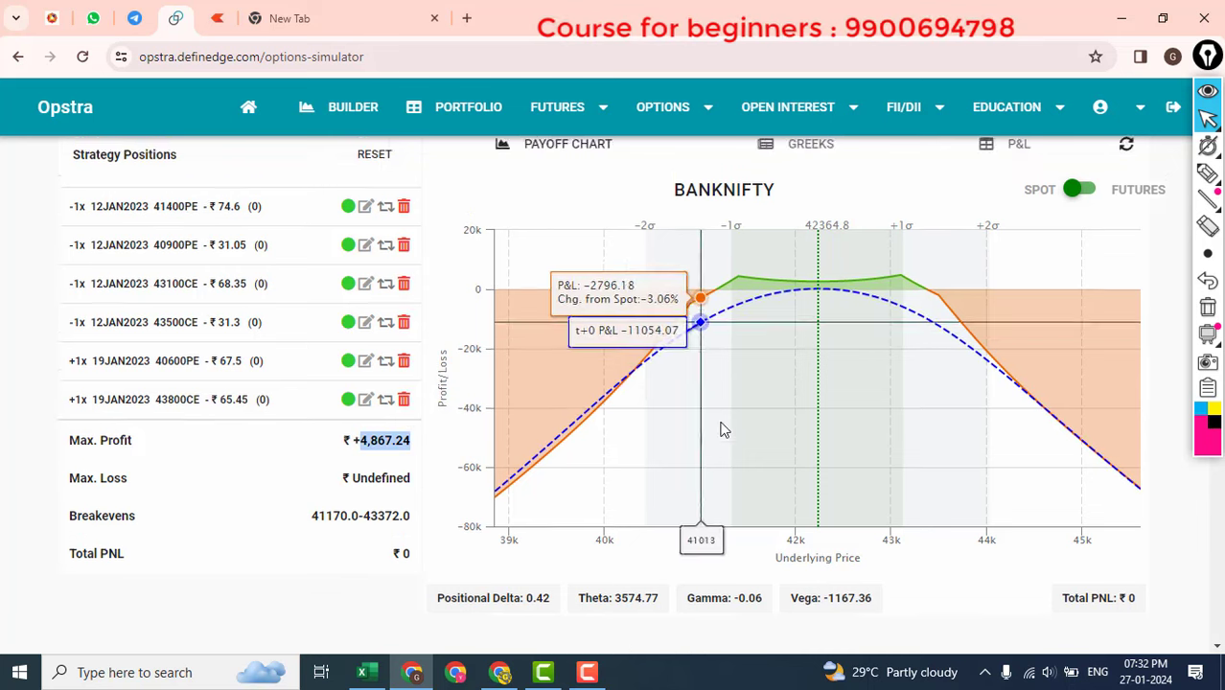
{"action": "left_click", "coordinate": [1102, 161]}
{"action": "scroll", "coordinate": [750, 386], "scroll_direction": "down", "scroll_amount": 2}
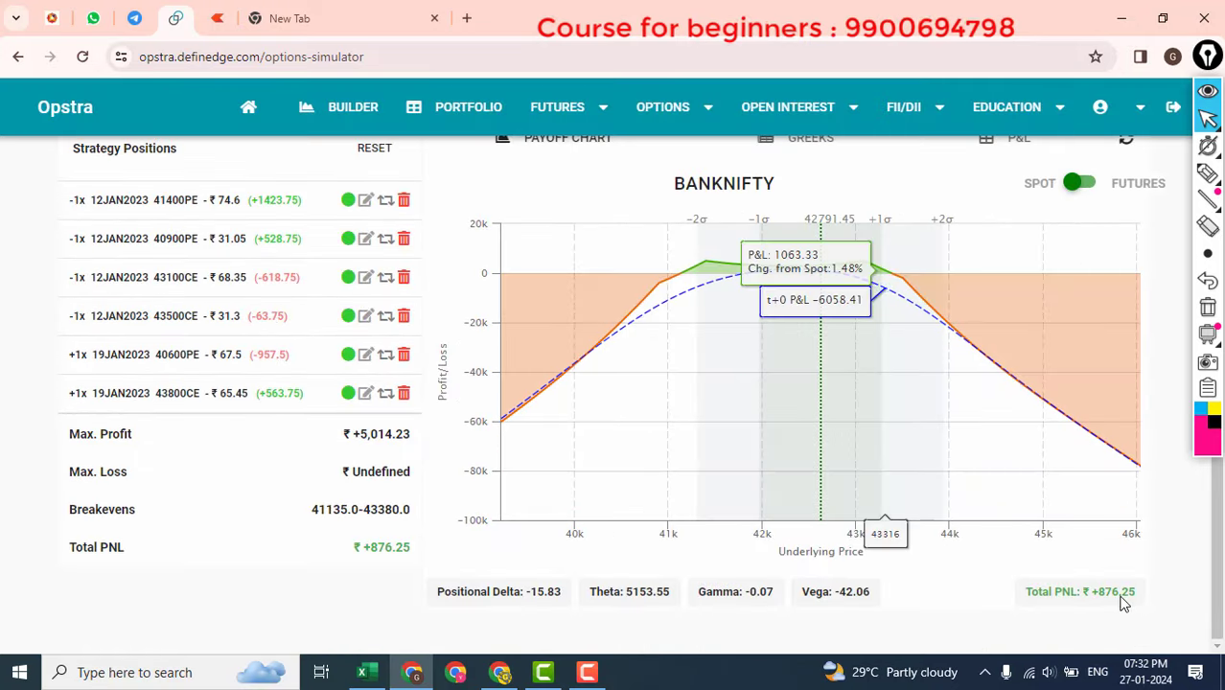
{"action": "scroll", "coordinate": [1102, 576], "scroll_direction": "up", "scroll_amount": 2}
{"action": "left_click", "coordinate": [1102, 167]}
{"action": "scroll", "coordinate": [971, 316], "scroll_direction": "down", "scroll_amount": 2}
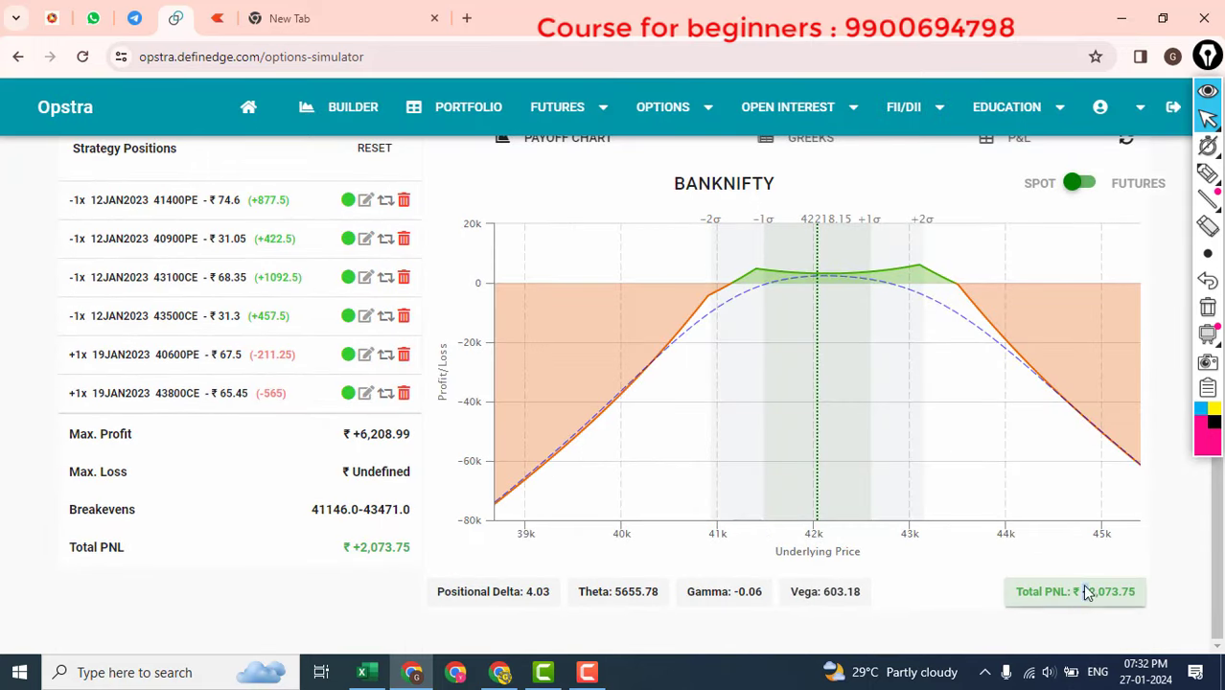
{"action": "scroll", "coordinate": [1054, 537], "scroll_direction": "up", "scroll_amount": 2}
{"action": "left_click", "coordinate": [1104, 166]}
{"action": "scroll", "coordinate": [933, 317], "scroll_direction": "down", "scroll_amount": 2}
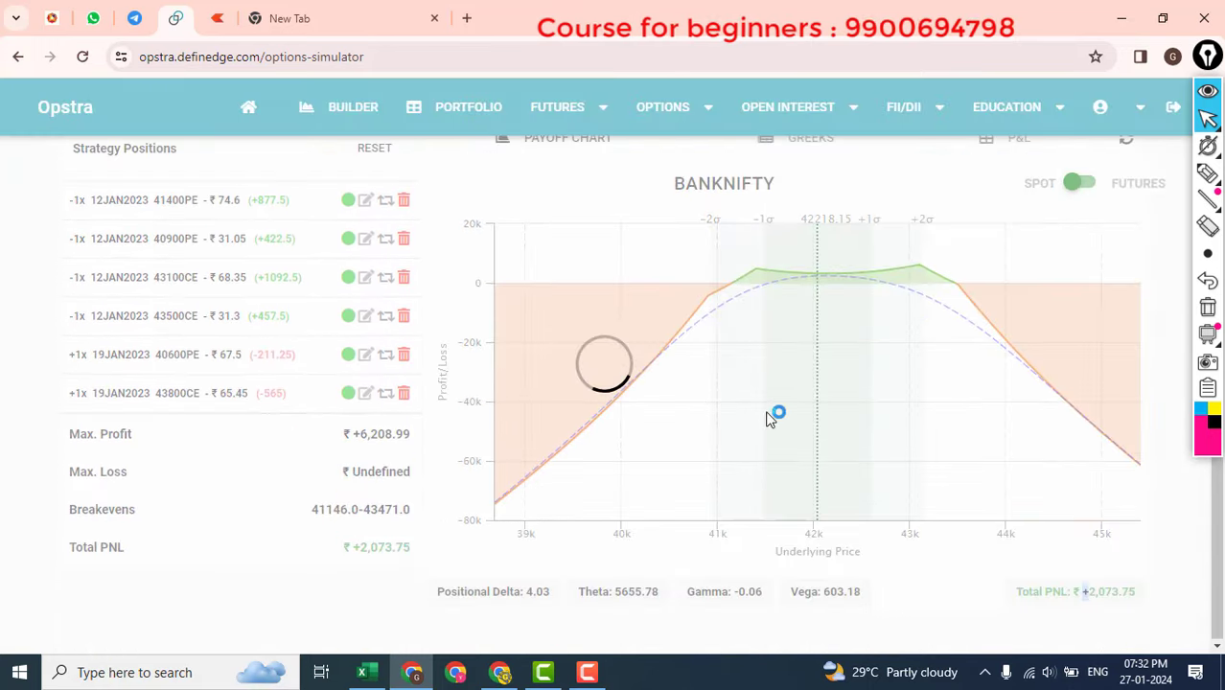
{"action": "scroll", "coordinate": [1053, 518], "scroll_direction": "up", "scroll_amount": 3}
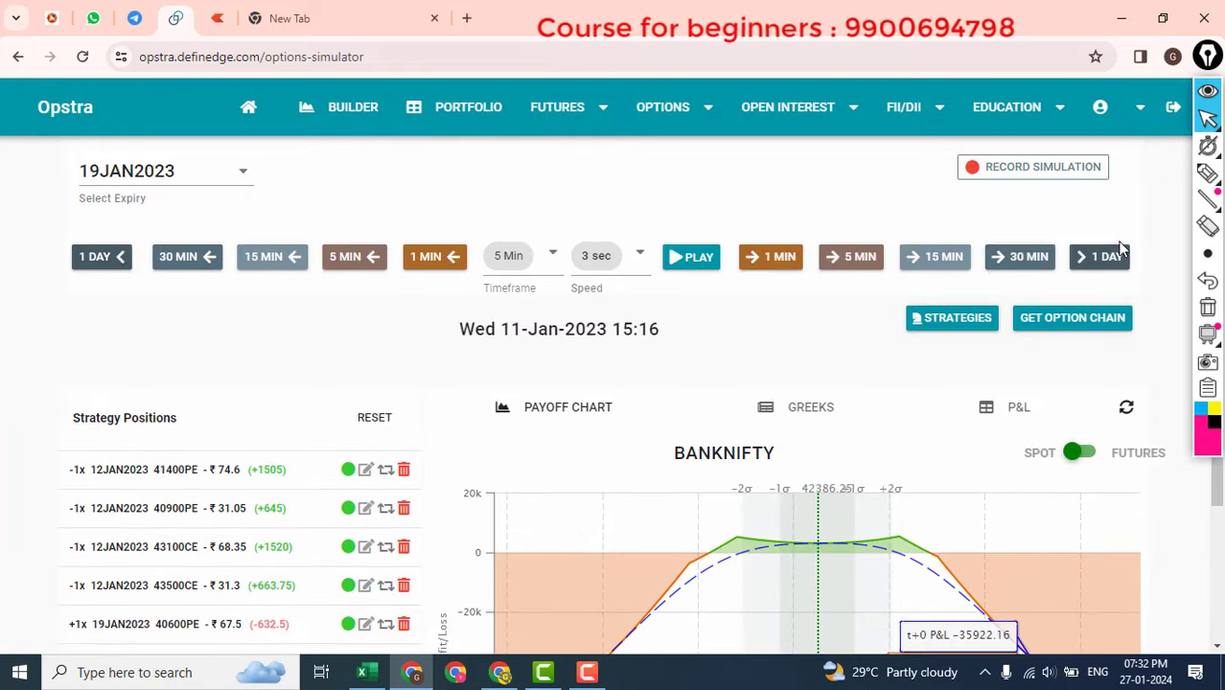
{"action": "left_click", "coordinate": [1118, 253]}
{"action": "scroll", "coordinate": [1055, 330], "scroll_direction": "down", "scroll_amount": 3}
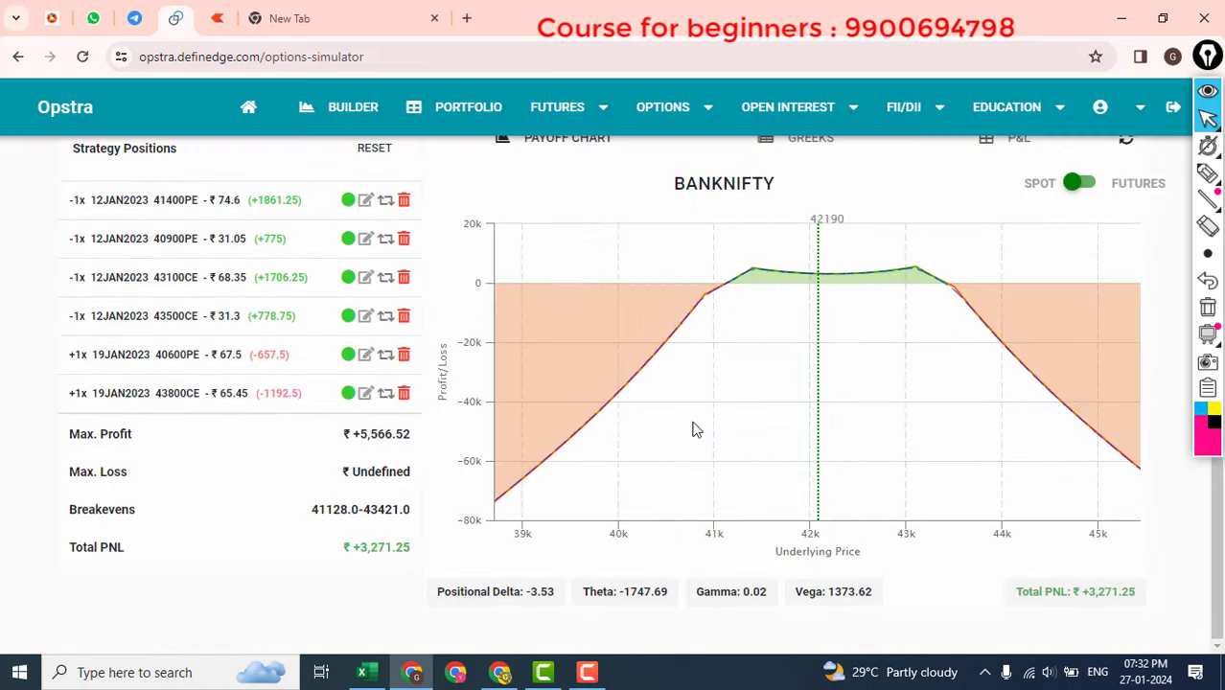
- Highlight the total PNL figure and advance the simulation by 5 minutes to Thu 12-Jan-2023 15:21
{"action": "double_click", "coordinate": [388, 547]}
{"action": "scroll", "coordinate": [834, 288], "scroll_direction": "up", "scroll_amount": 3}
{"action": "scroll", "coordinate": [870, 268], "scroll_direction": "up", "scroll_amount": 1}
{"action": "left_click", "coordinate": [858, 254]}
{"action": "scroll", "coordinate": [657, 461], "scroll_direction": "down", "scroll_amount": 3}
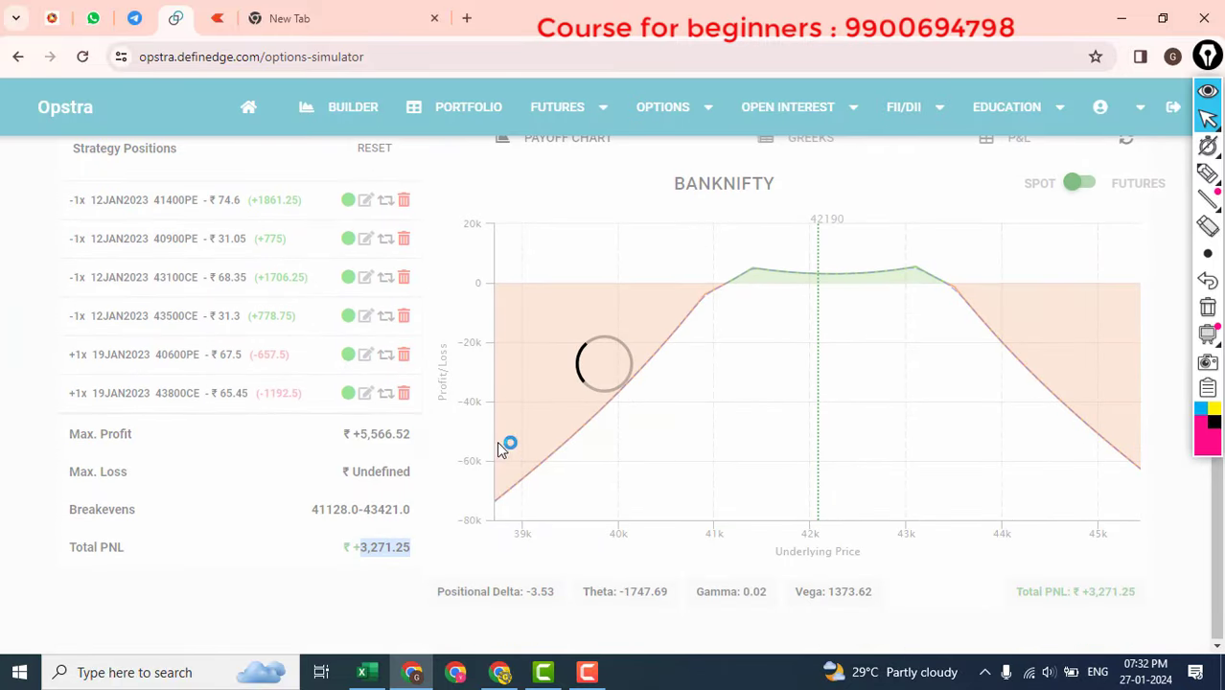
- Clear the strategy positions and set the start date to 13-01-2023 and the pay-off date to 19-01-2023
{"action": "scroll", "coordinate": [465, 484], "scroll_direction": "up", "scroll_amount": 2}
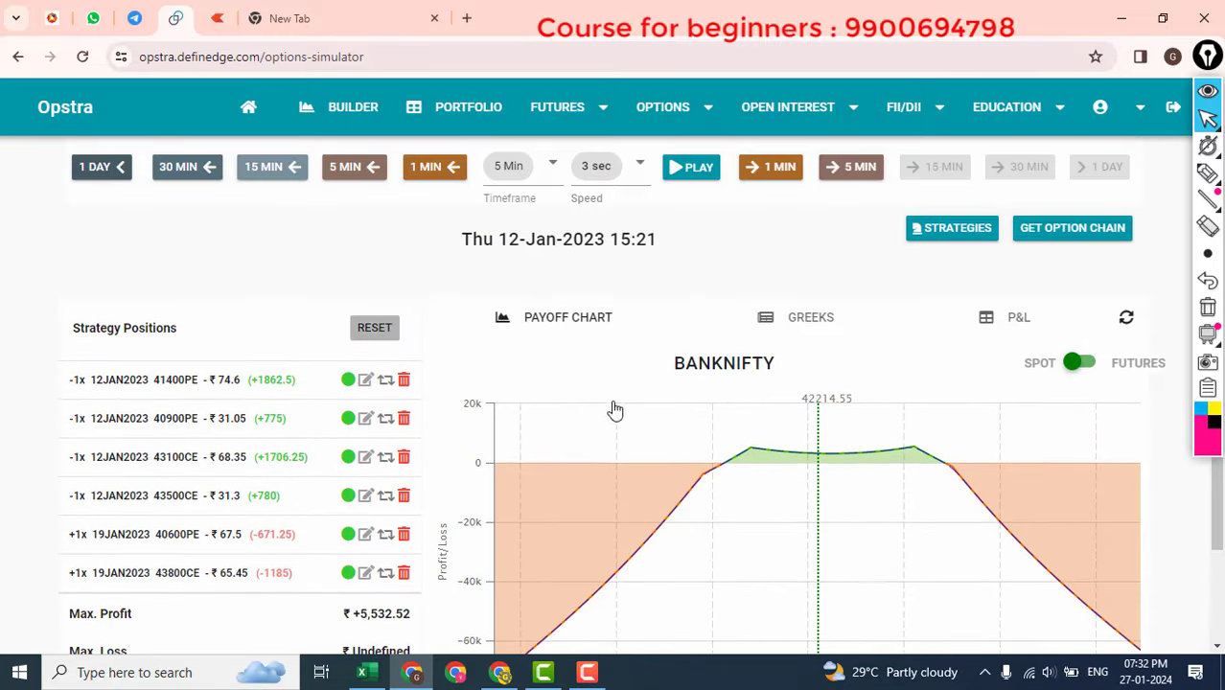
{"action": "scroll", "coordinate": [575, 374], "scroll_direction": "up", "scroll_amount": 4}
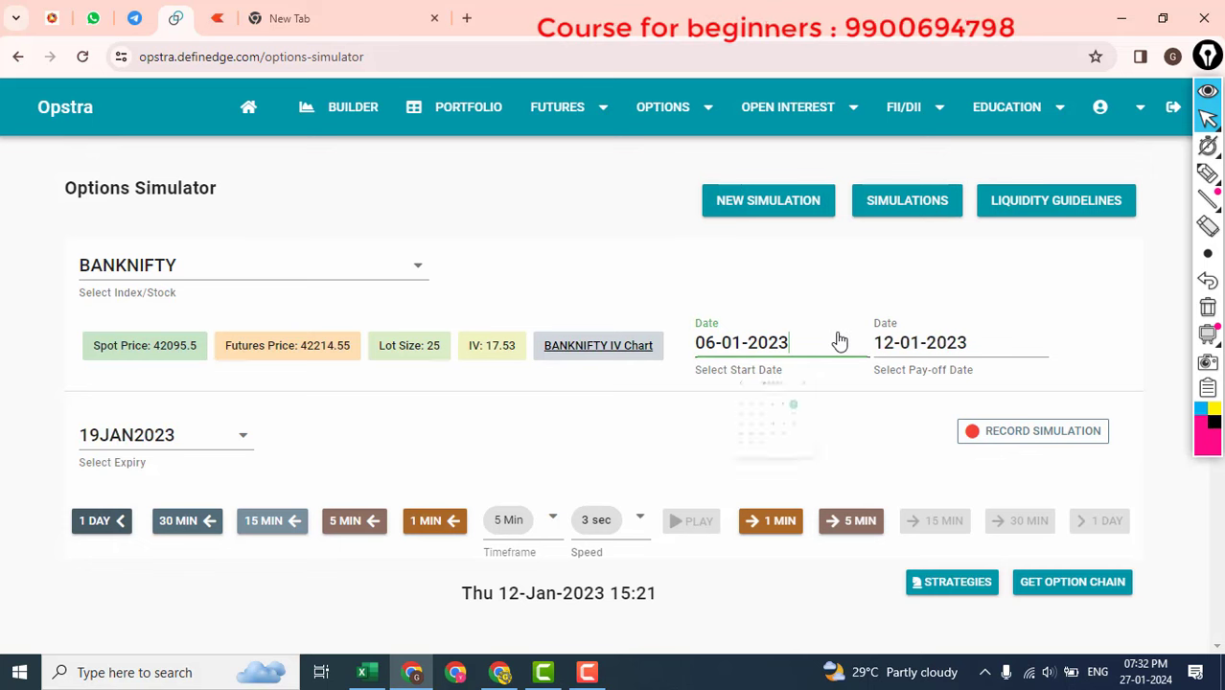
{"action": "left_click", "coordinate": [929, 494]}
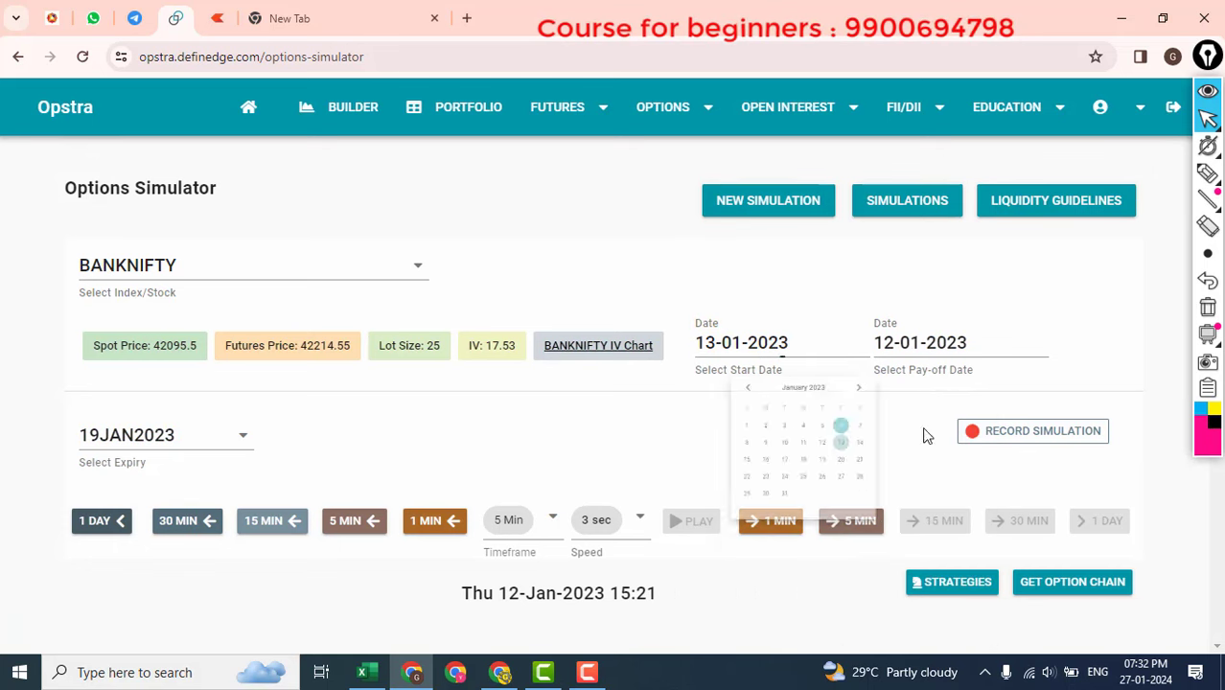
{"action": "left_click", "coordinate": [940, 347]}
{"action": "left_click", "coordinate": [1073, 526]}
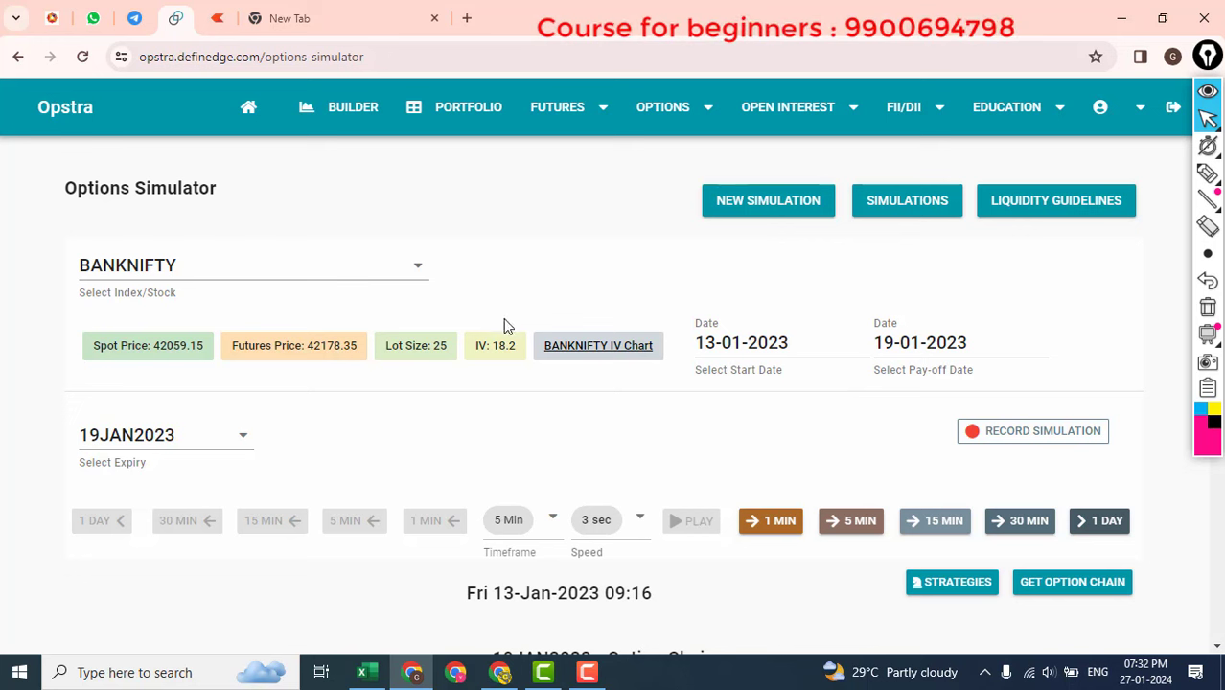
- Move the simulation in 30-minute increments to Fri 13-Jan-2023 15:16, stepping back once after overshooting
{"action": "left_click", "coordinate": [1020, 523]}
{"action": "left_click", "coordinate": [1020, 522]}
{"action": "left_click", "coordinate": [1020, 522]}
{"action": "left_click", "coordinate": [1020, 522]}
{"action": "left_click", "coordinate": [1020, 522]}
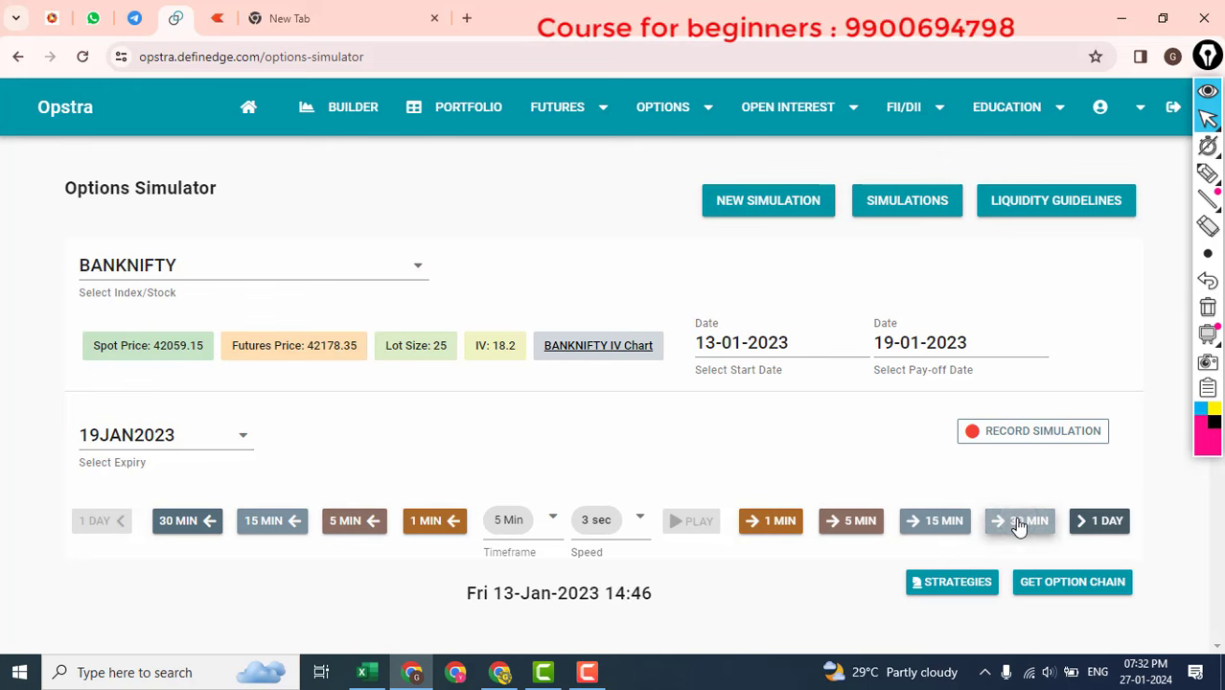
{"action": "left_click", "coordinate": [1020, 522]}
{"action": "left_click", "coordinate": [1020, 523]}
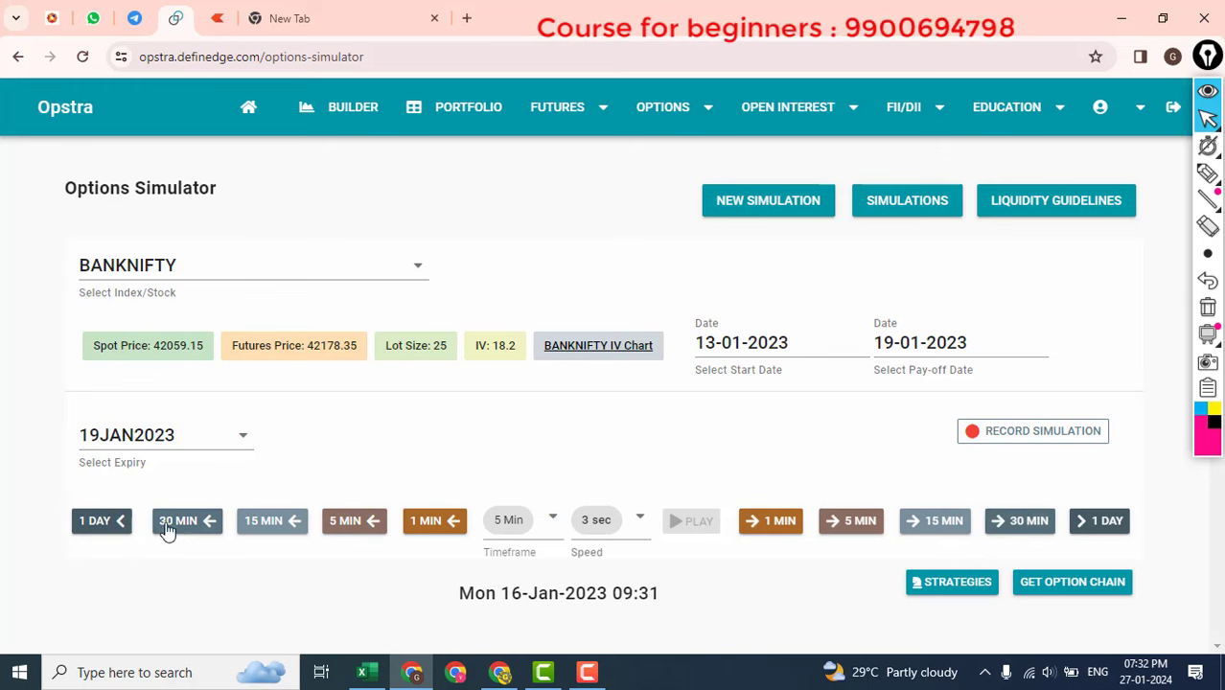
{"action": "left_click", "coordinate": [167, 530]}
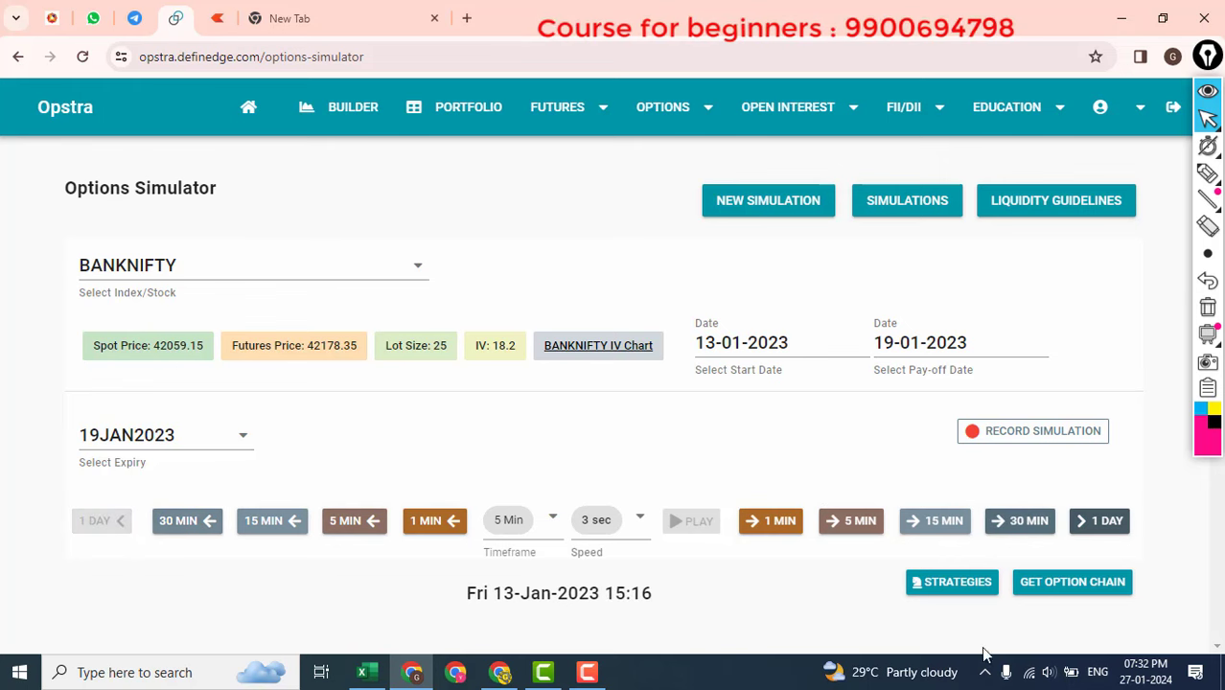
- Load the 19JAN2023 option chain and look through the put premiums below the at-the-money strike
{"action": "left_click", "coordinate": [1074, 589]}
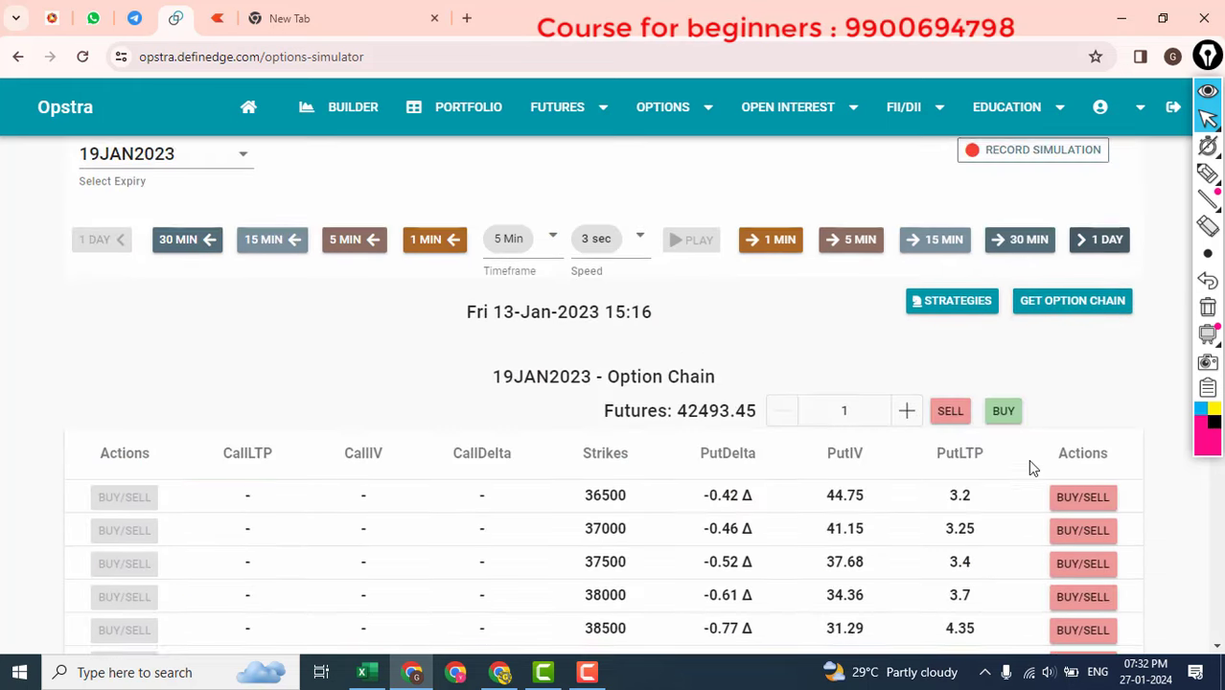
{"action": "scroll", "coordinate": [1030, 459], "scroll_direction": "down", "scroll_amount": 20}
{"action": "scroll", "coordinate": [1041, 426], "scroll_direction": "up", "scroll_amount": 1}
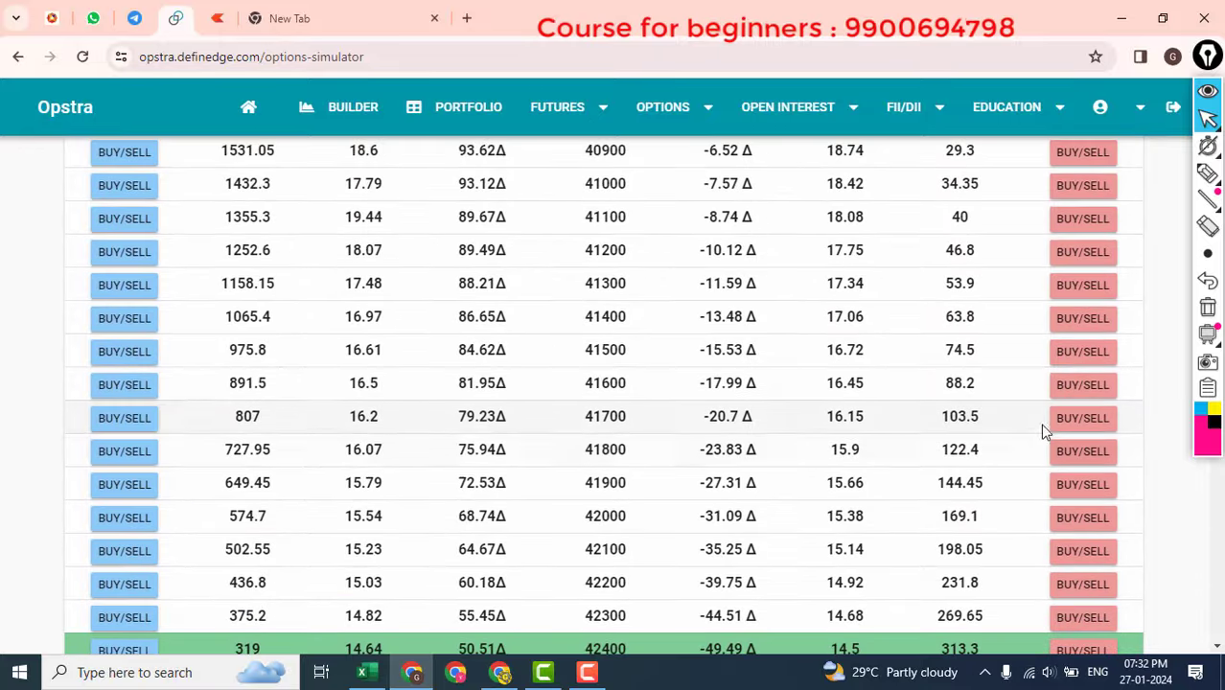
- Sell one lot each of the 19JAN2023 41500PE and 41000PE puts
{"action": "left_click", "coordinate": [1082, 350]}
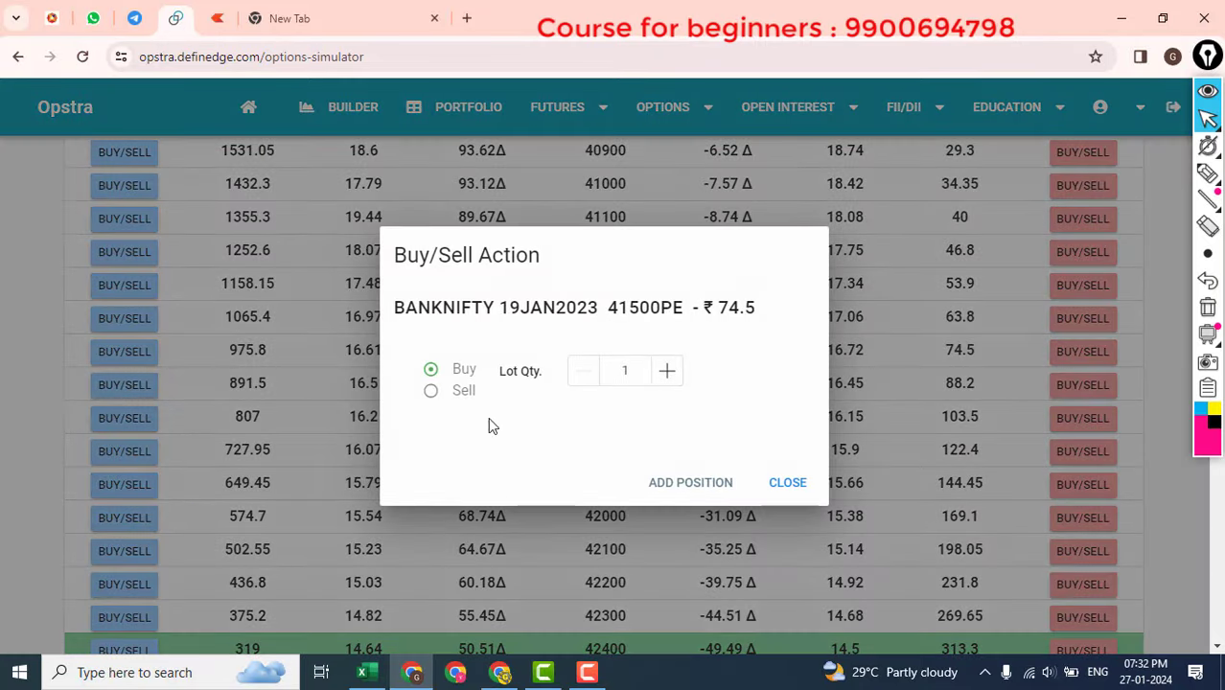
{"action": "left_click", "coordinate": [445, 397]}
{"action": "left_click", "coordinate": [664, 486]}
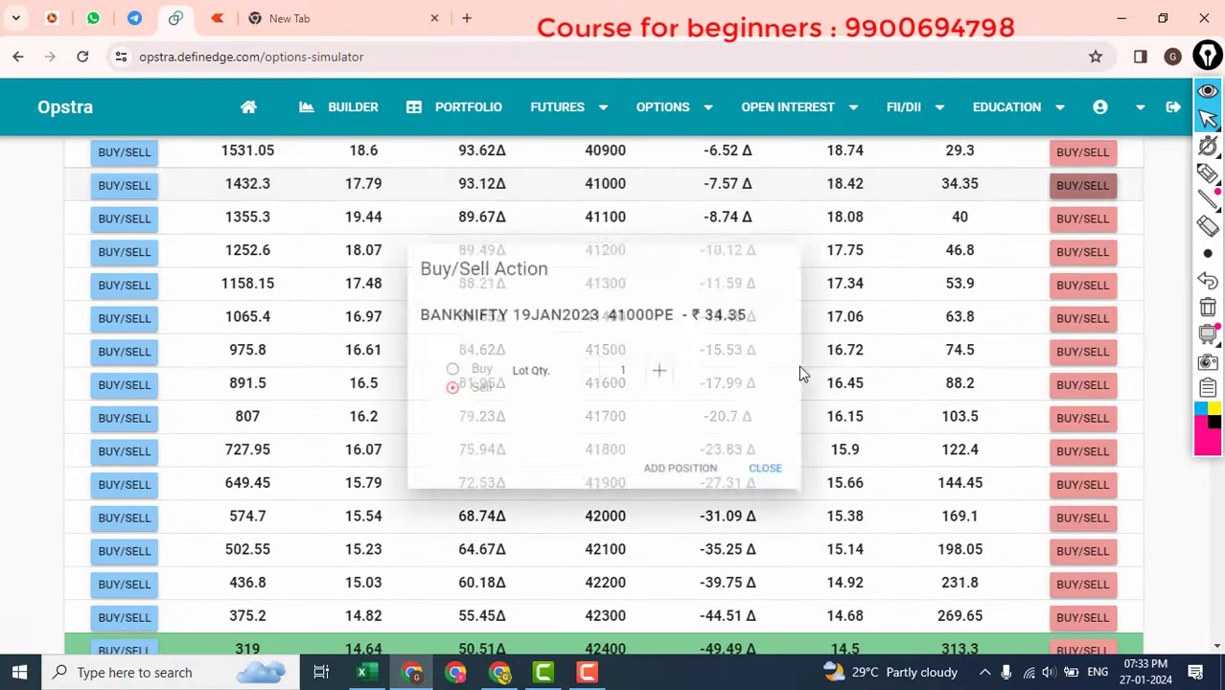
{"action": "left_click", "coordinate": [1082, 185]}
{"action": "left_click", "coordinate": [683, 483]}
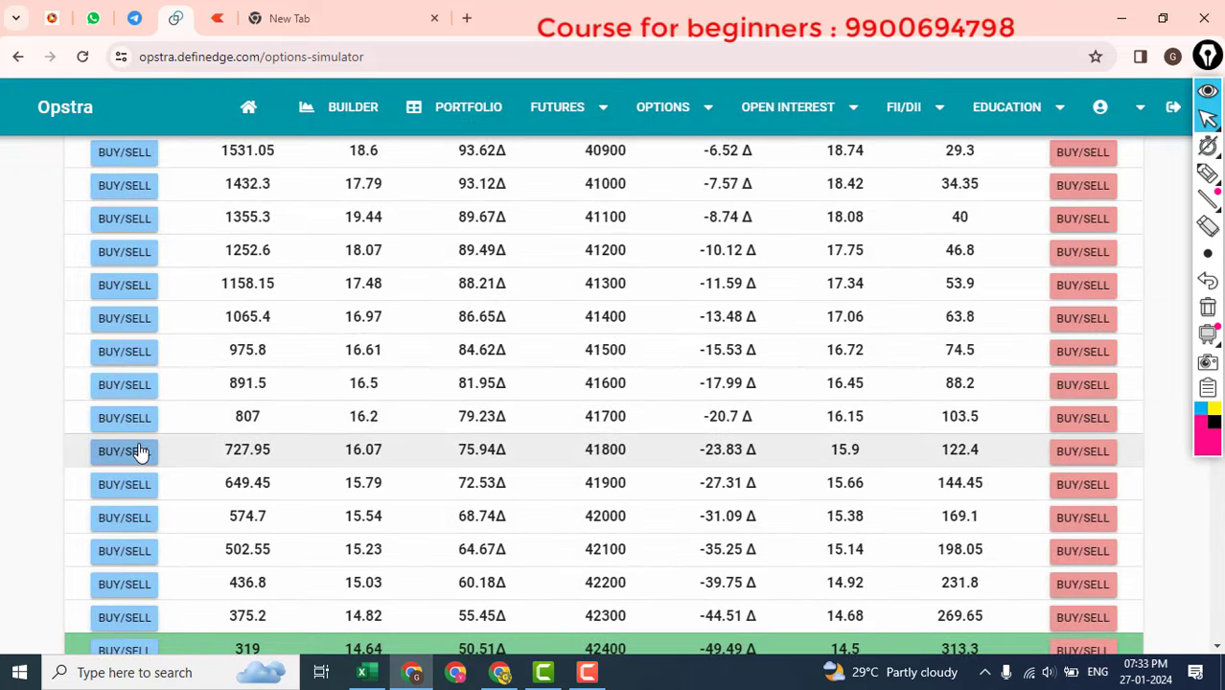
- Sell one lot each of the 19JAN2023 43100CE and 43400CE calls
{"action": "scroll", "coordinate": [139, 462], "scroll_direction": "down", "scroll_amount": 4}
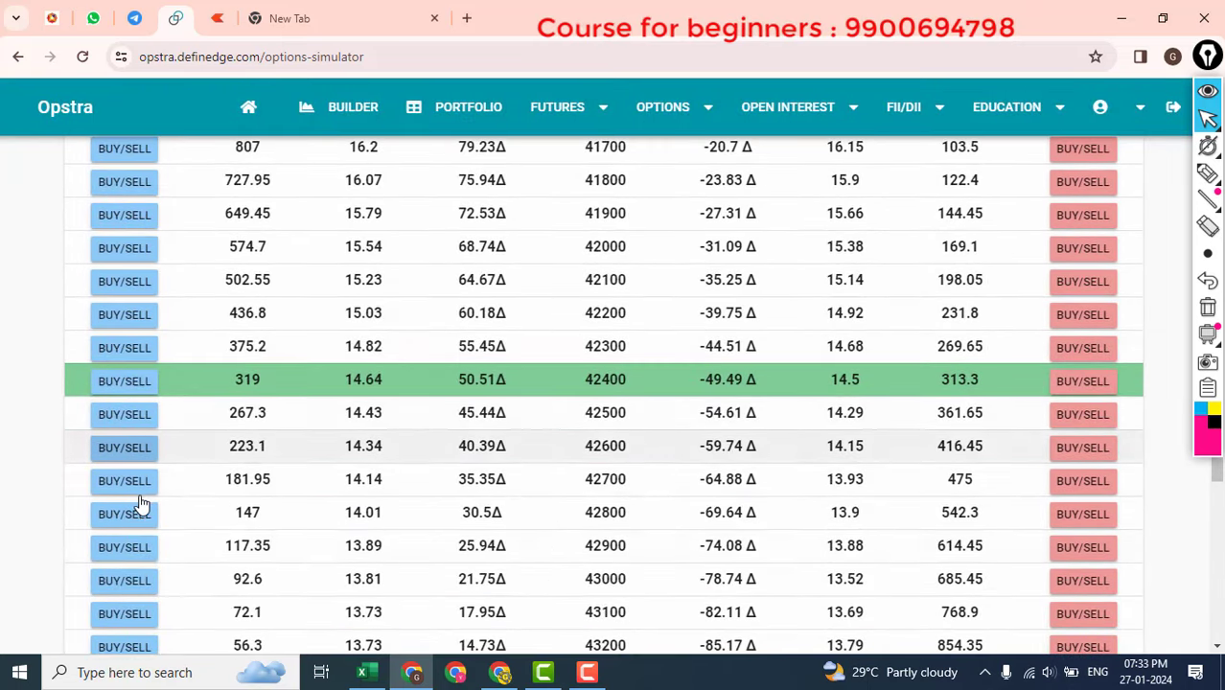
{"action": "scroll", "coordinate": [139, 541], "scroll_direction": "down", "scroll_amount": 1}
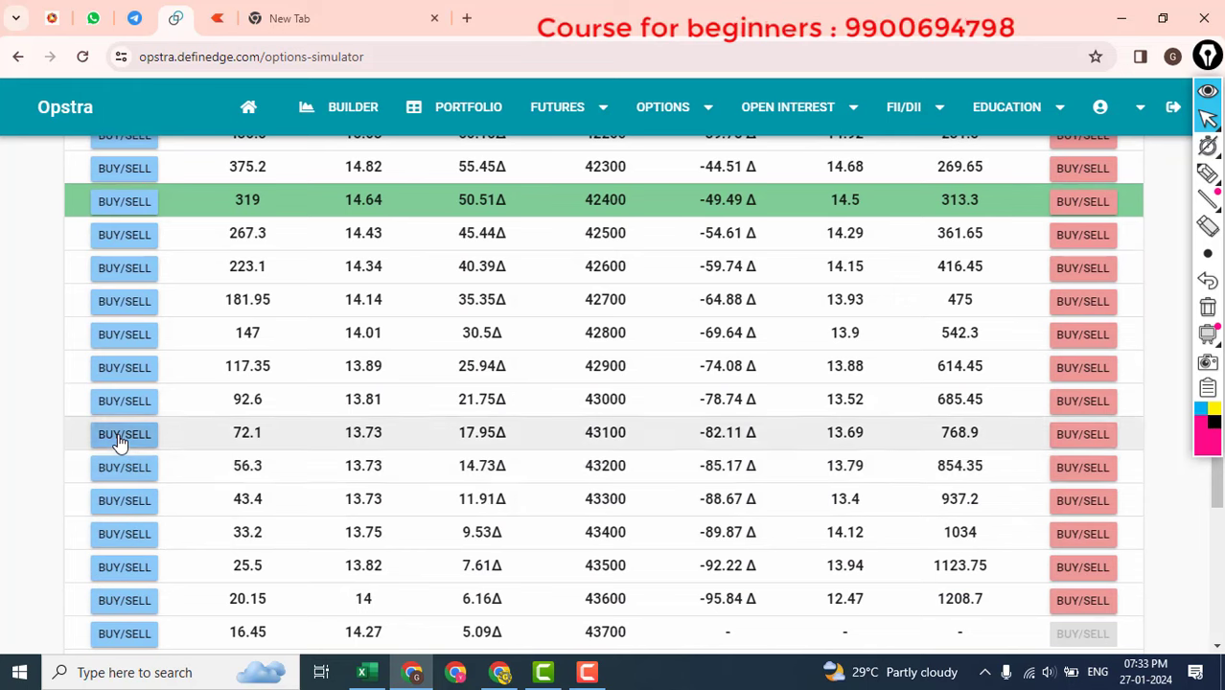
{"action": "left_click", "coordinate": [128, 437]}
{"action": "left_click", "coordinate": [670, 486]}
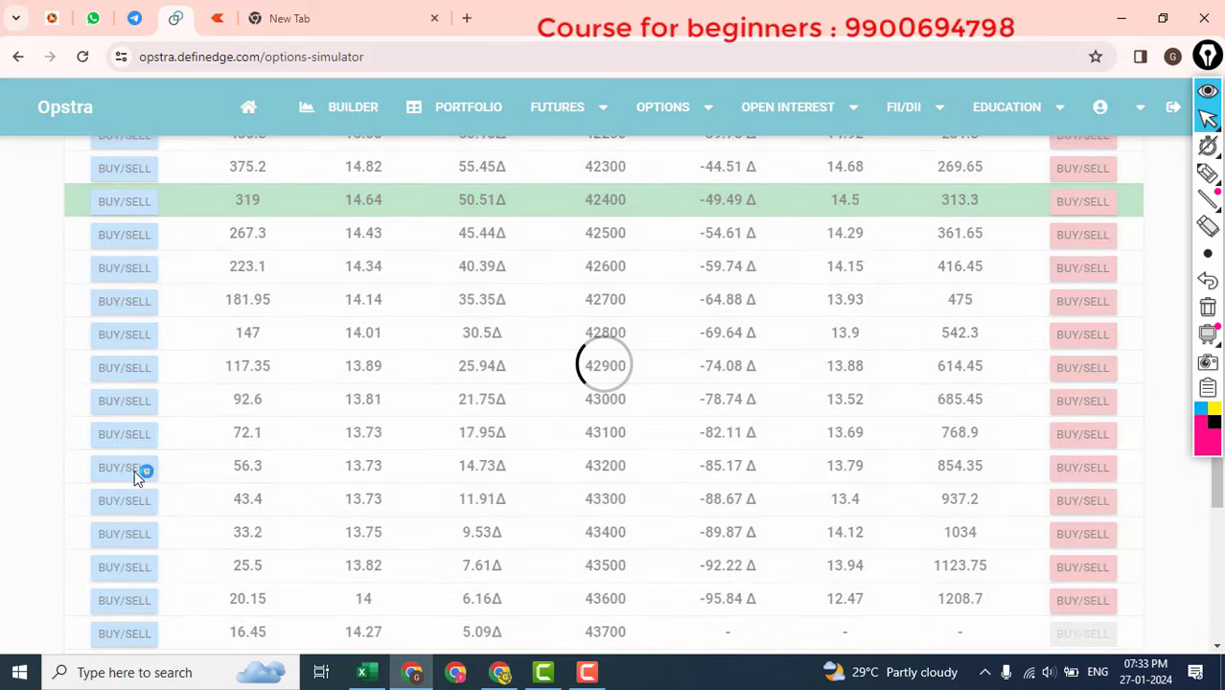
{"action": "scroll", "coordinate": [153, 479], "scroll_direction": "down", "scroll_amount": 1}
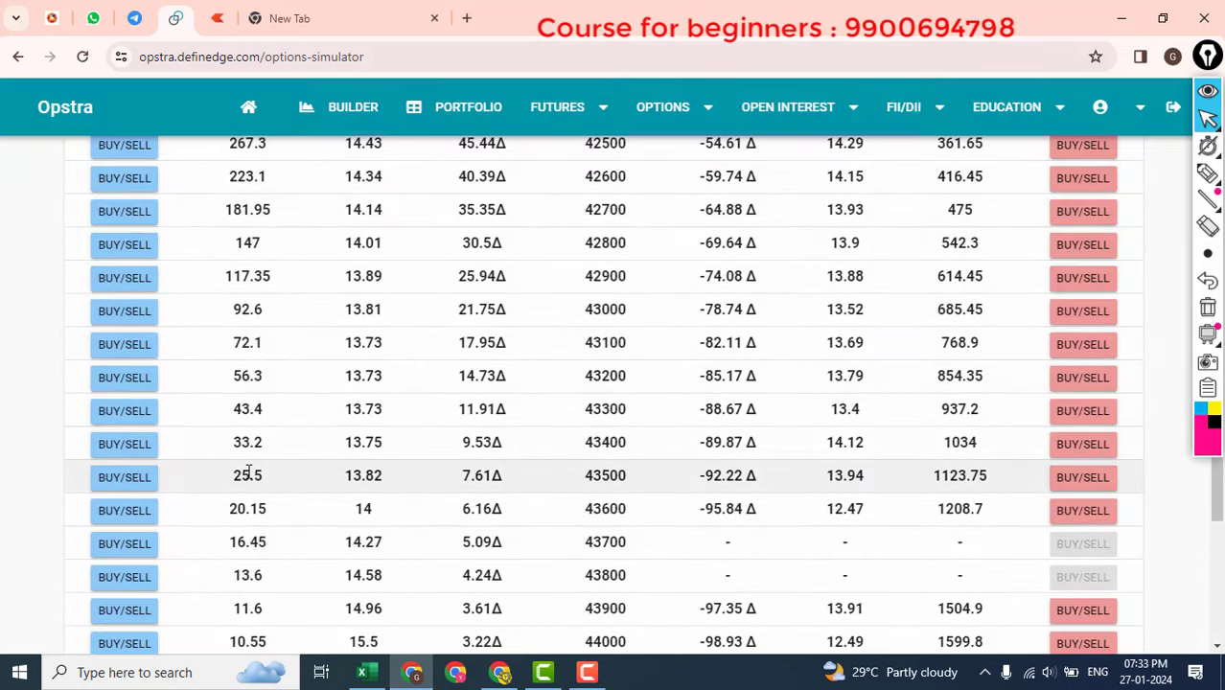
{"action": "left_click", "coordinate": [124, 445]}
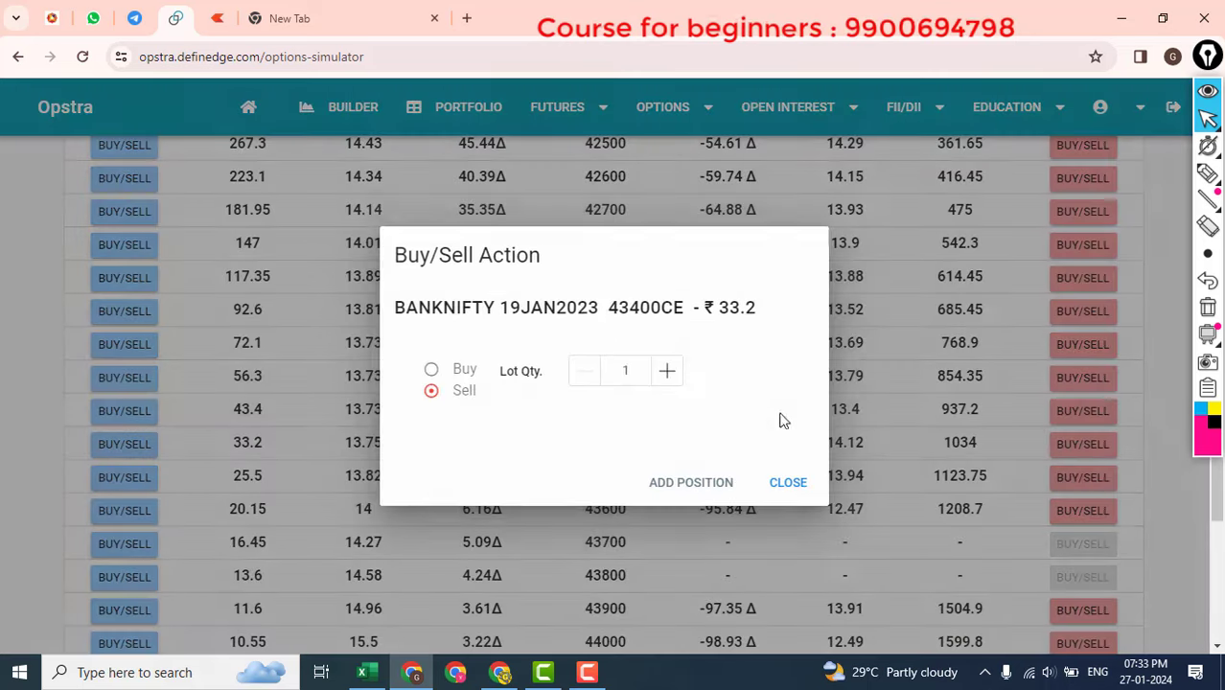
{"action": "left_click", "coordinate": [691, 485]}
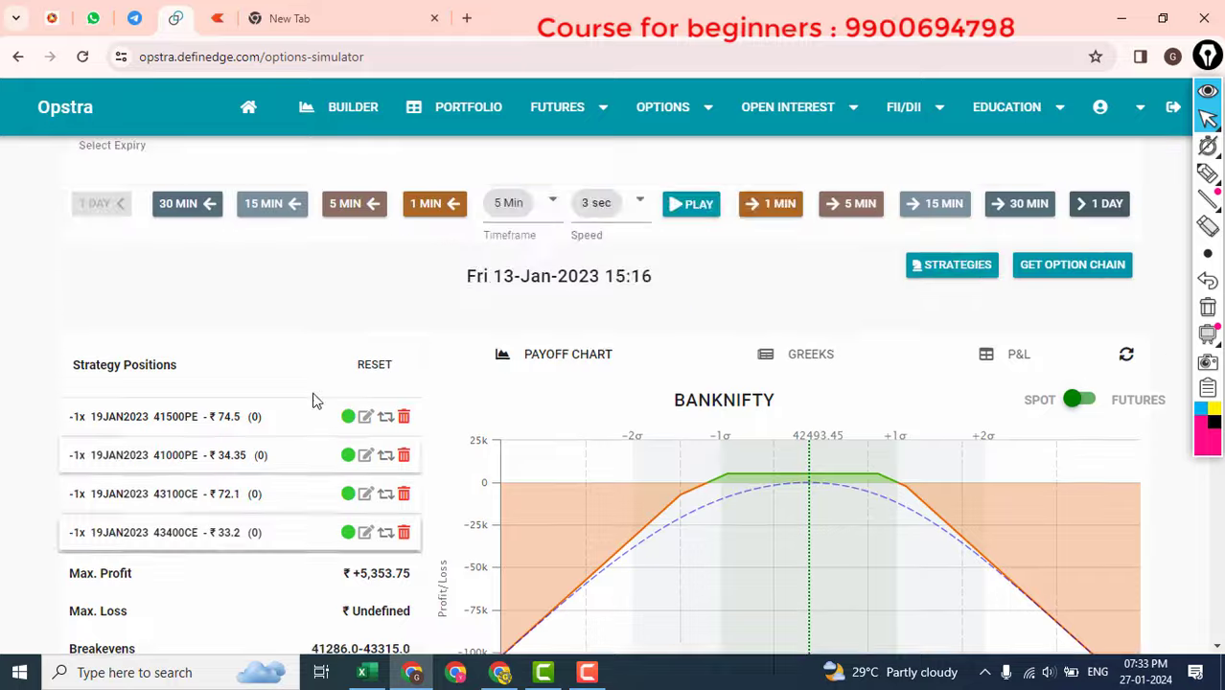
- Change the expiry to 25JAN2023 and load its option chain
{"action": "left_click", "coordinate": [156, 434]}
{"action": "scroll", "coordinate": [144, 278], "scroll_direction": "up", "scroll_amount": 2}
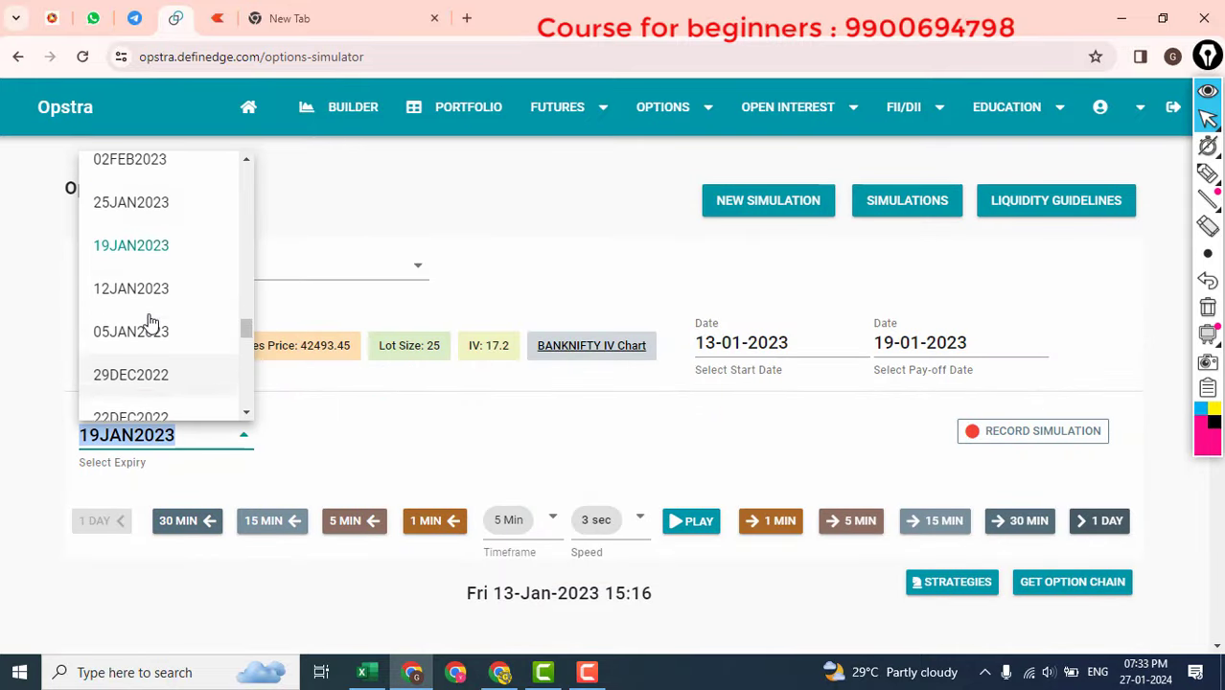
{"action": "key", "text": "Return"}
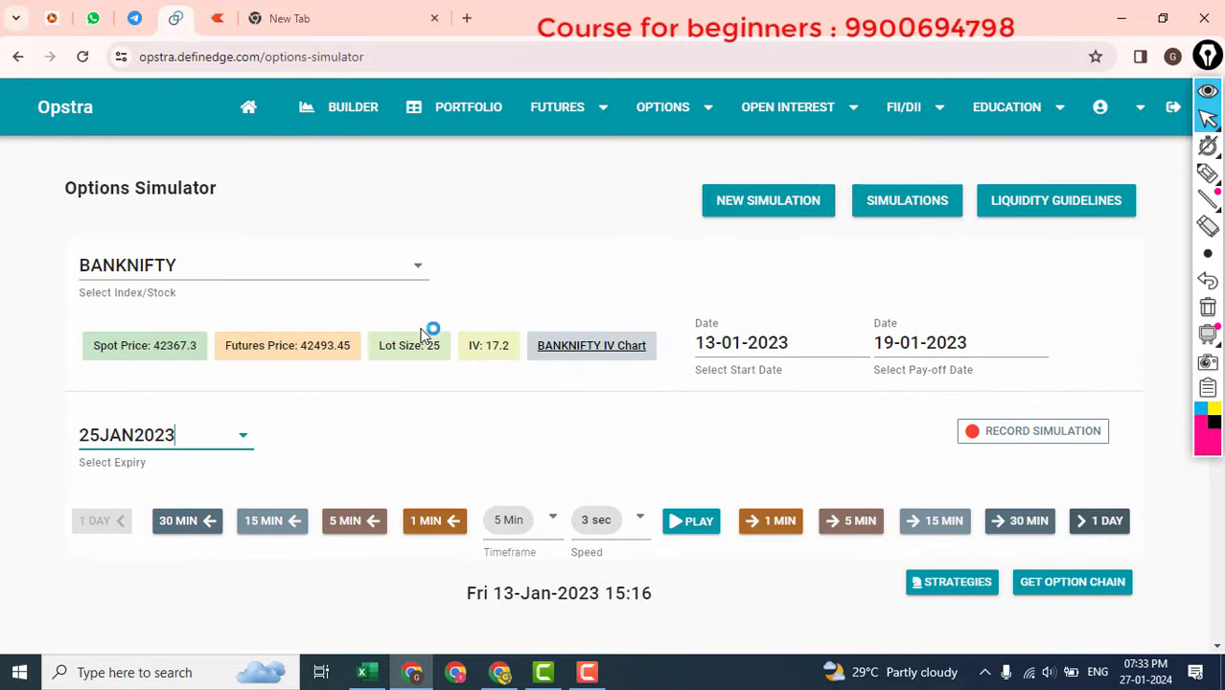
{"action": "left_click", "coordinate": [1076, 584]}
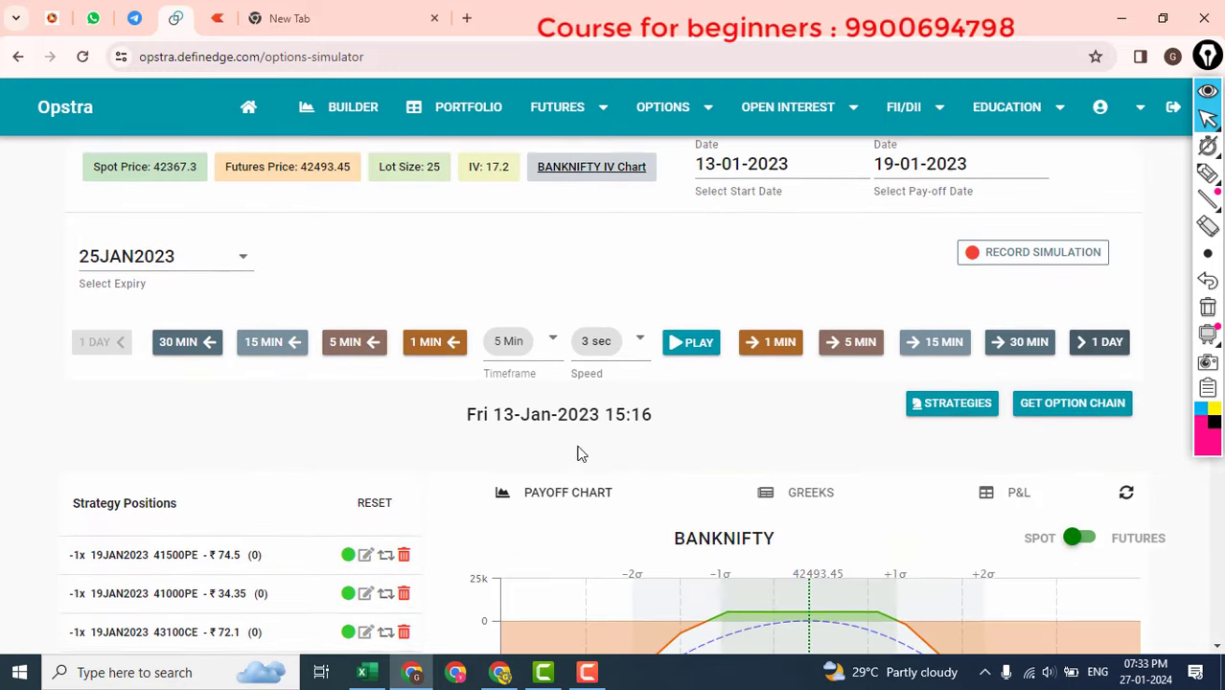
- Buy one lot each of the 25JAN2023 40700PE put and 43900CE call as hedges
{"action": "scroll", "coordinate": [273, 489], "scroll_direction": "down", "scroll_amount": 2}
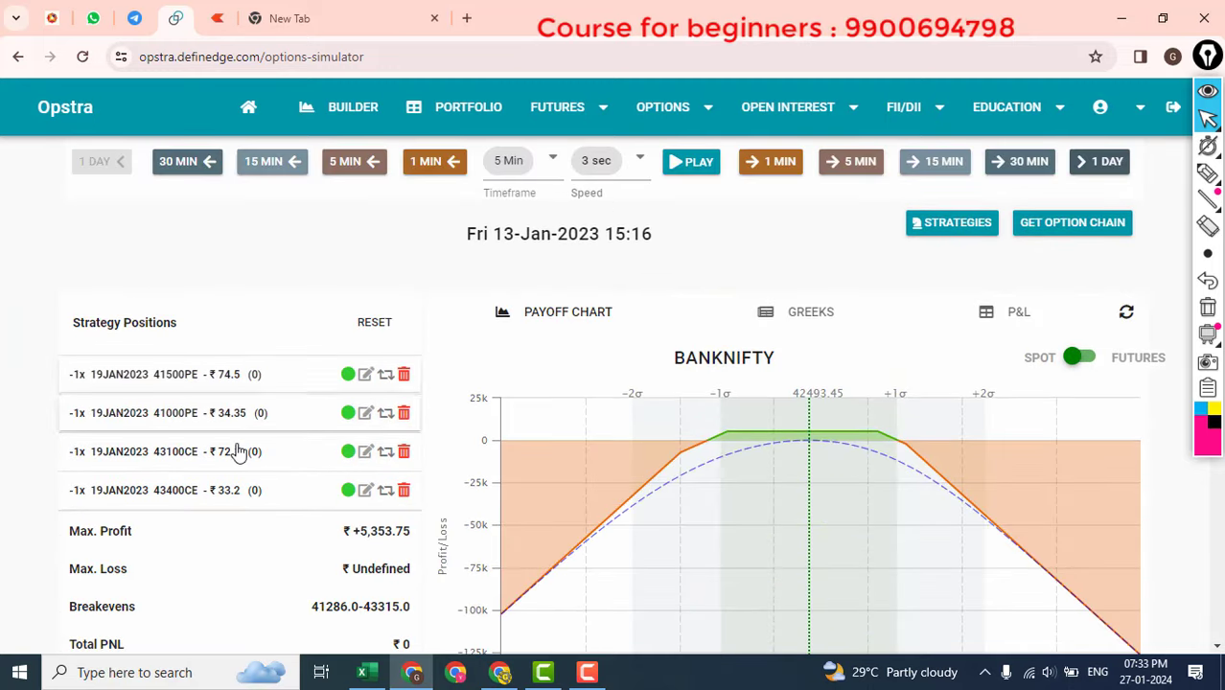
{"action": "scroll", "coordinate": [1060, 418], "scroll_direction": "down", "scroll_amount": 12}
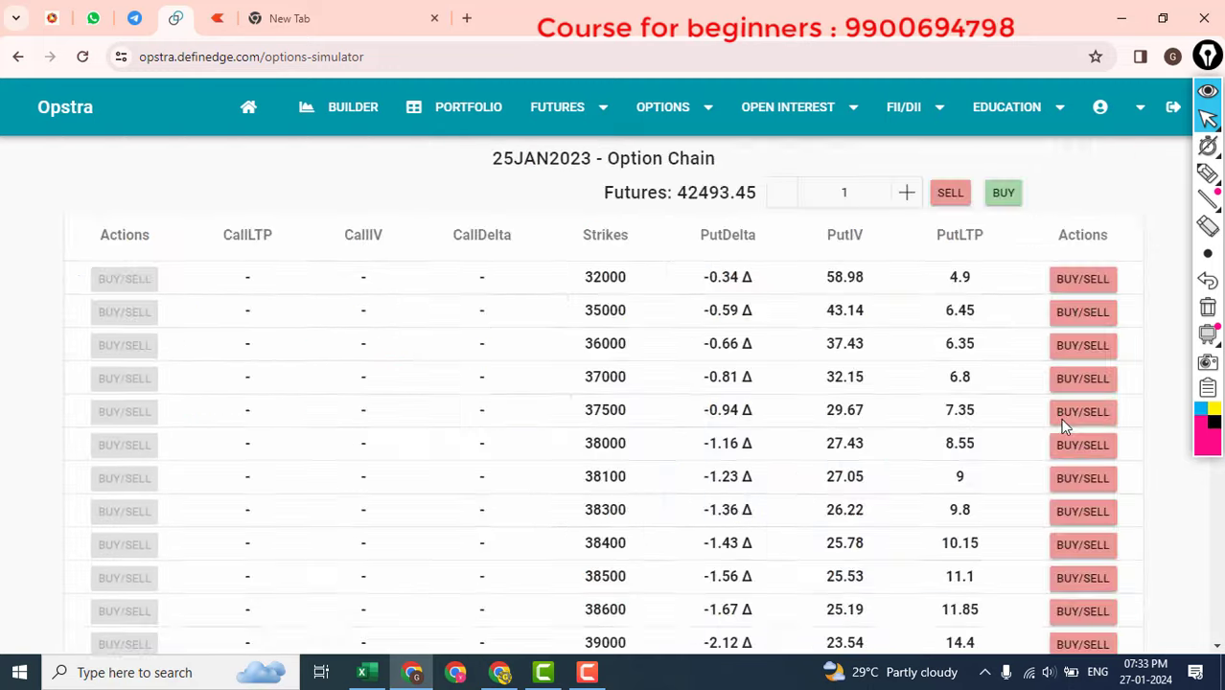
{"action": "scroll", "coordinate": [1001, 447], "scroll_direction": "down", "scroll_amount": 4}
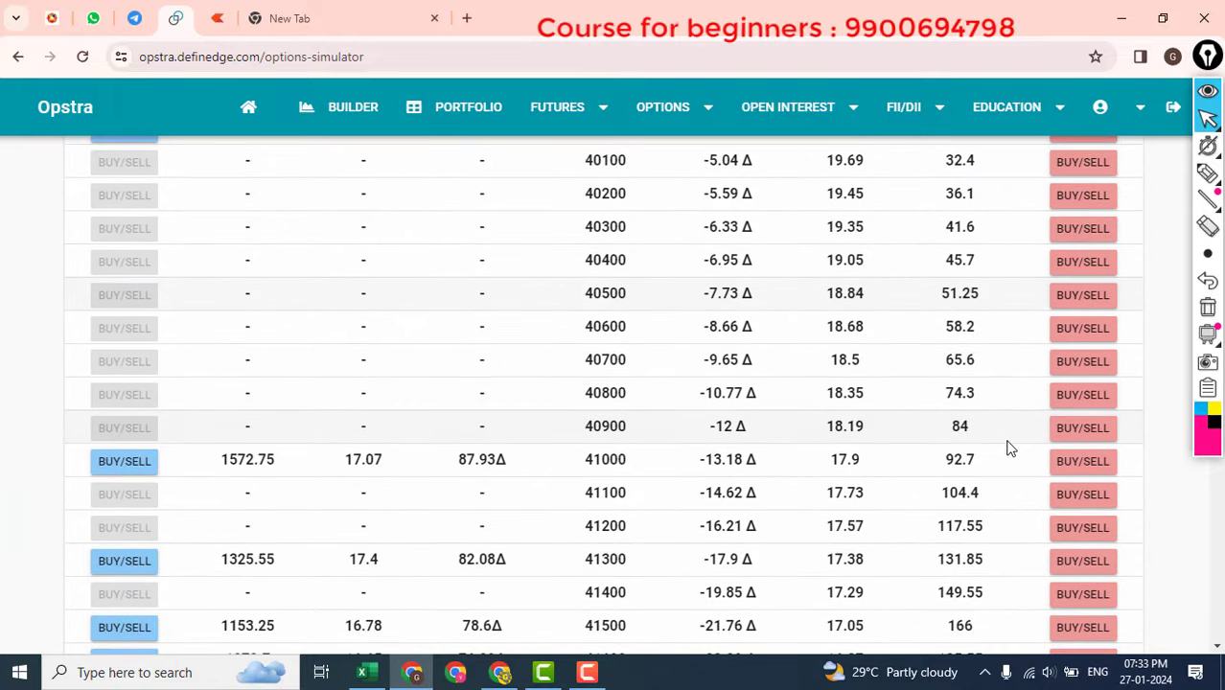
{"action": "left_click", "coordinate": [1048, 363]}
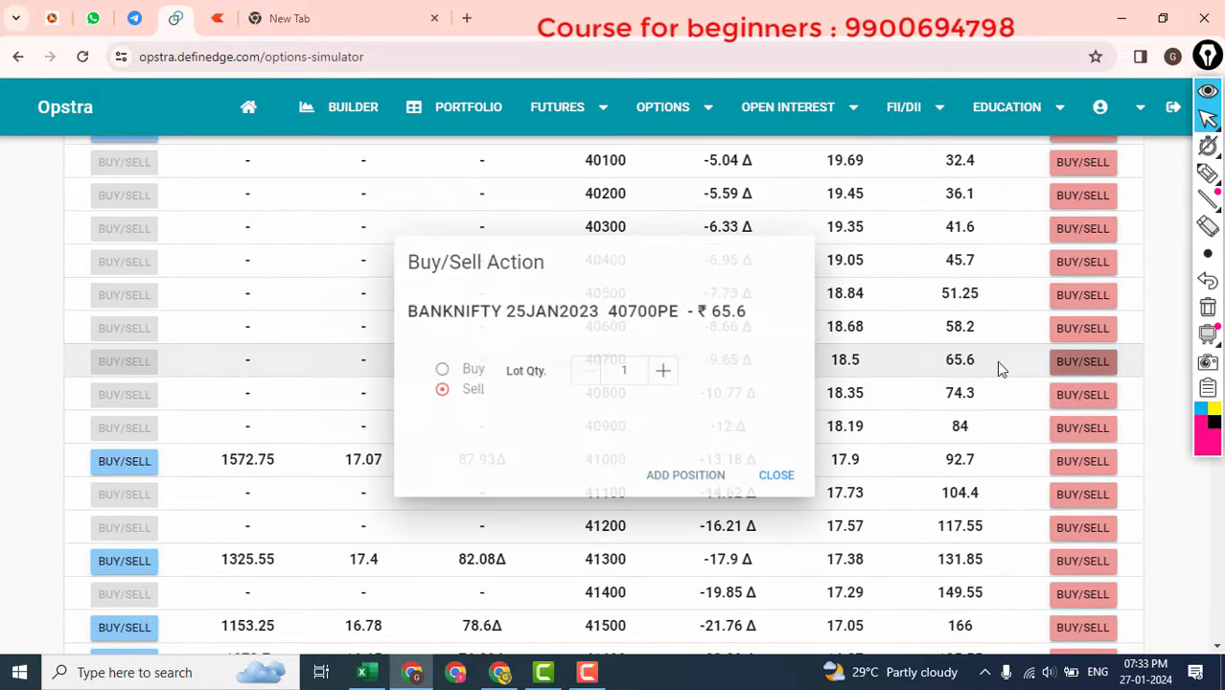
{"action": "left_click", "coordinate": [433, 371]}
{"action": "left_click", "coordinate": [677, 483]}
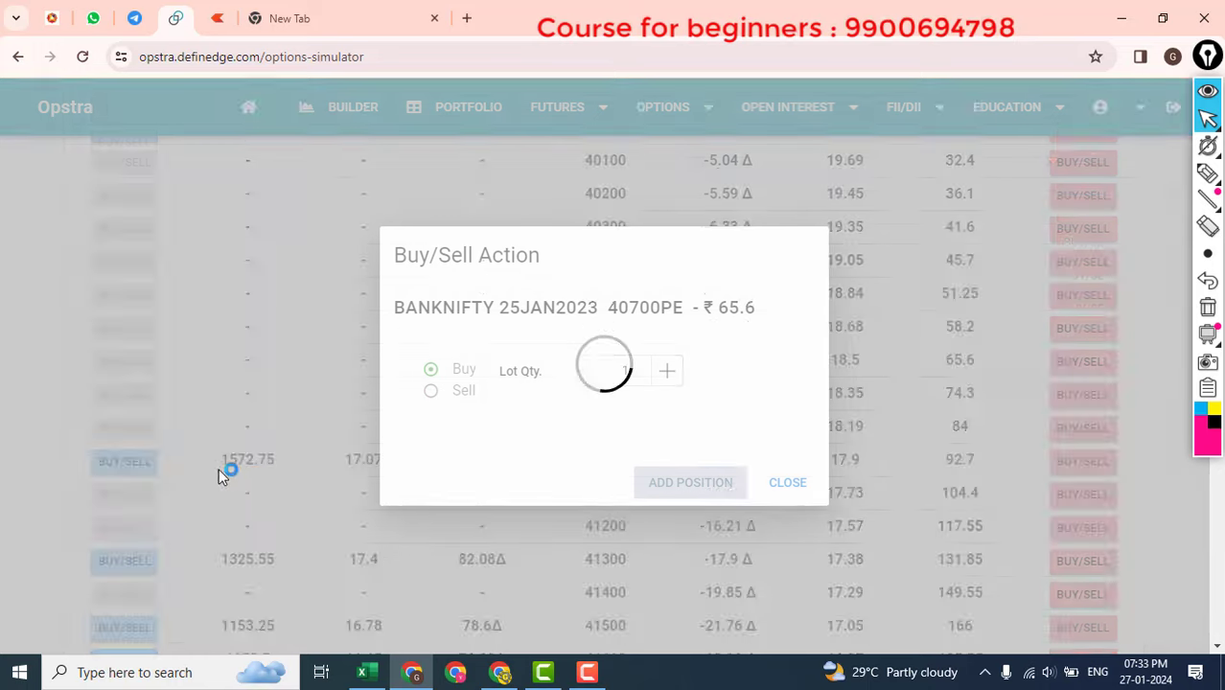
{"action": "scroll", "coordinate": [170, 486], "scroll_direction": "down", "scroll_amount": 8}
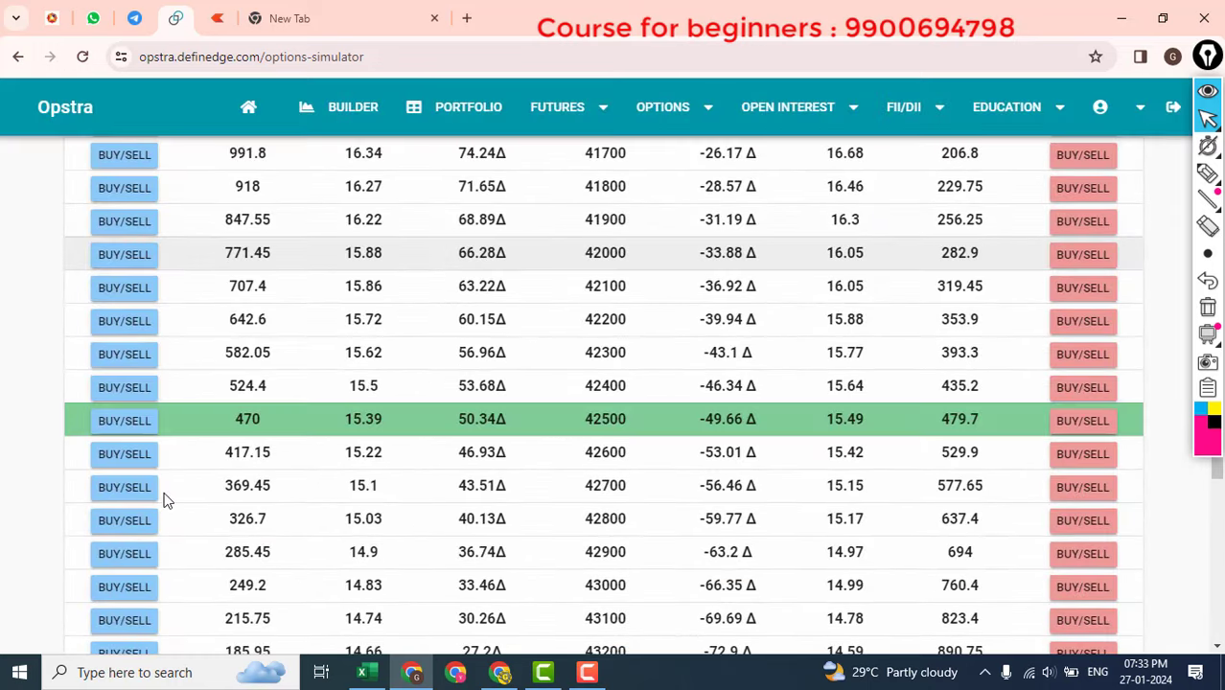
{"action": "scroll", "coordinate": [161, 491], "scroll_direction": "down", "scroll_amount": 3}
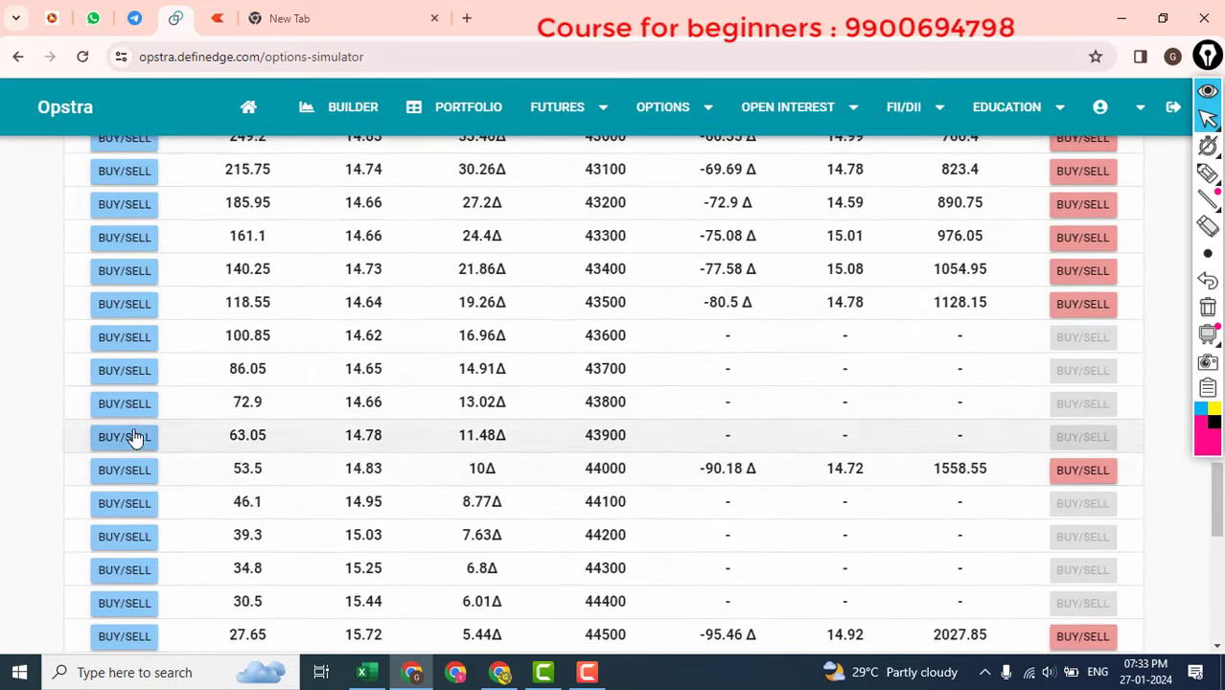
{"action": "left_click", "coordinate": [124, 437]}
{"action": "left_click", "coordinate": [679, 482]}
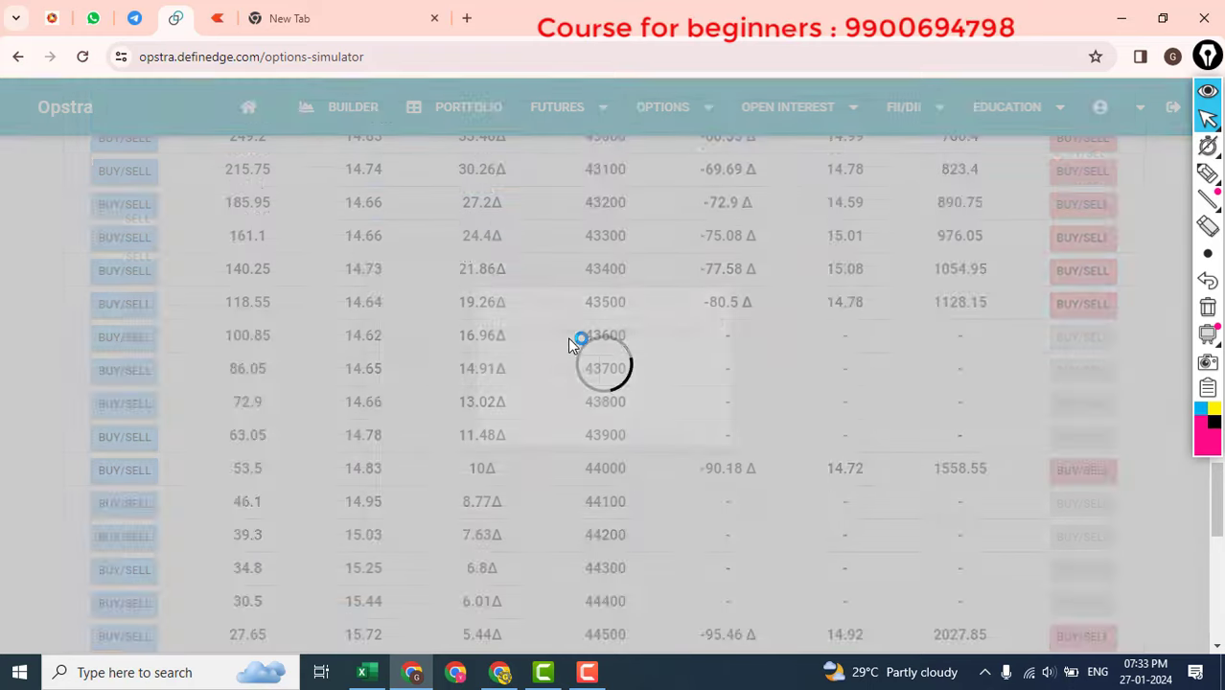
- Review the six-leg payoff chart and highlight the maximum profit figure in the strategy summary
{"action": "scroll", "coordinate": [568, 345], "scroll_direction": "up", "scroll_amount": 15}
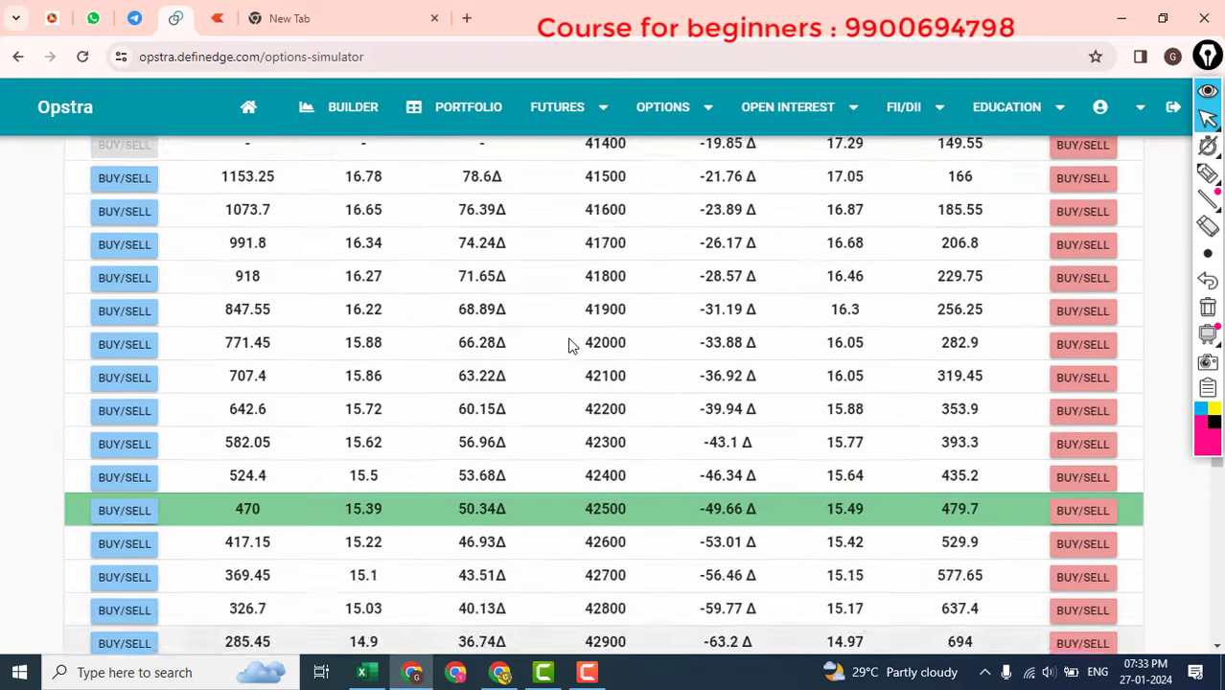
{"action": "scroll", "coordinate": [561, 353], "scroll_direction": "up", "scroll_amount": 8}
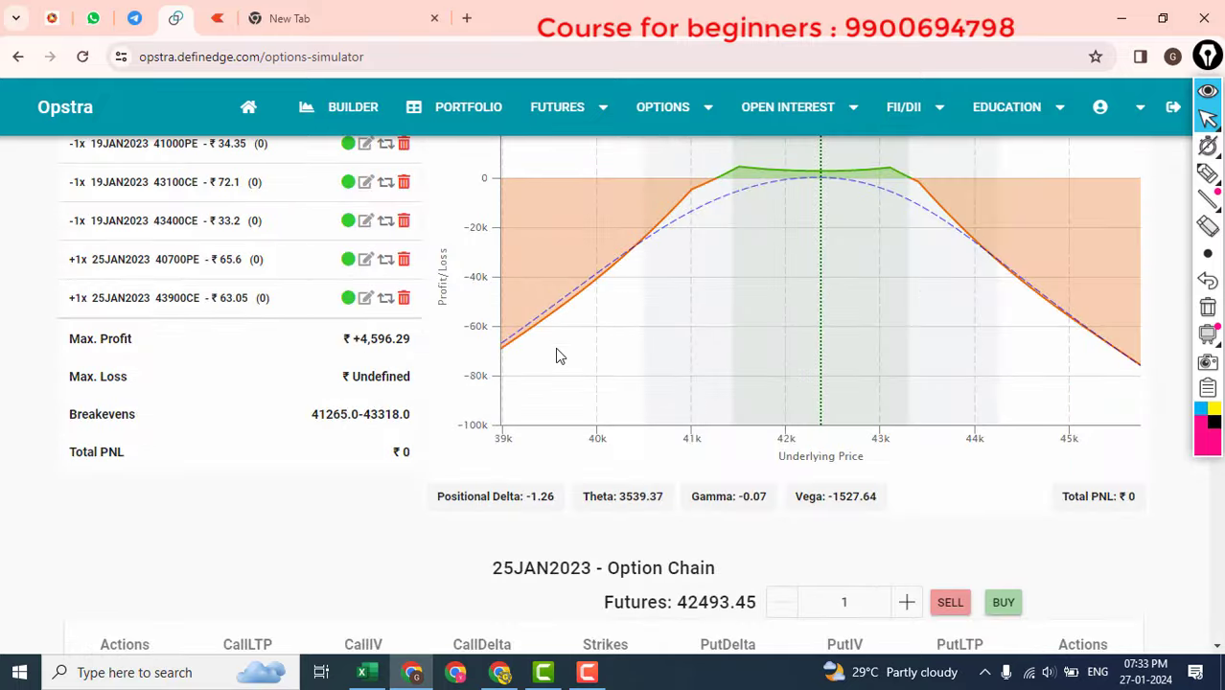
{"action": "scroll", "coordinate": [491, 391], "scroll_direction": "up", "scroll_amount": 2}
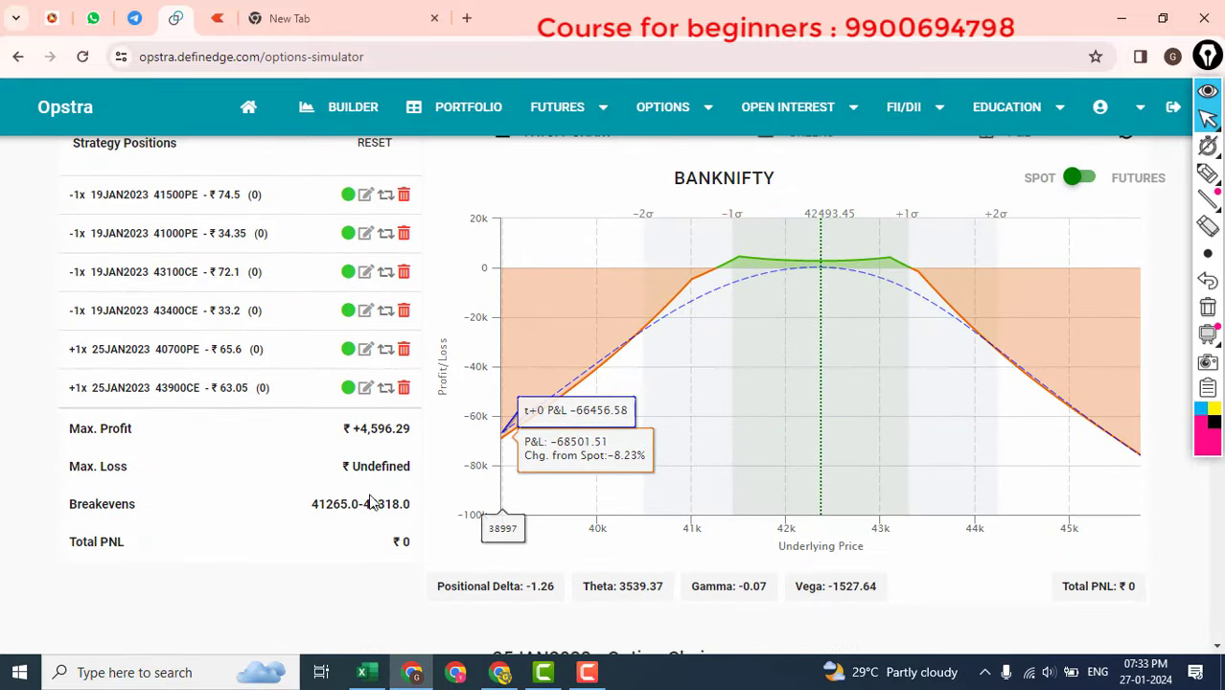
{"action": "scroll", "coordinate": [370, 498], "scroll_direction": "up", "scroll_amount": 1}
{"action": "double_click", "coordinate": [370, 523]}
- Advance the simulation one day at a time from Fri 13-Jan-2023 to Thu 19-Jan-2023, checking the total PNL after each day
{"action": "scroll", "coordinate": [1012, 257], "scroll_direction": "up", "scroll_amount": 1}
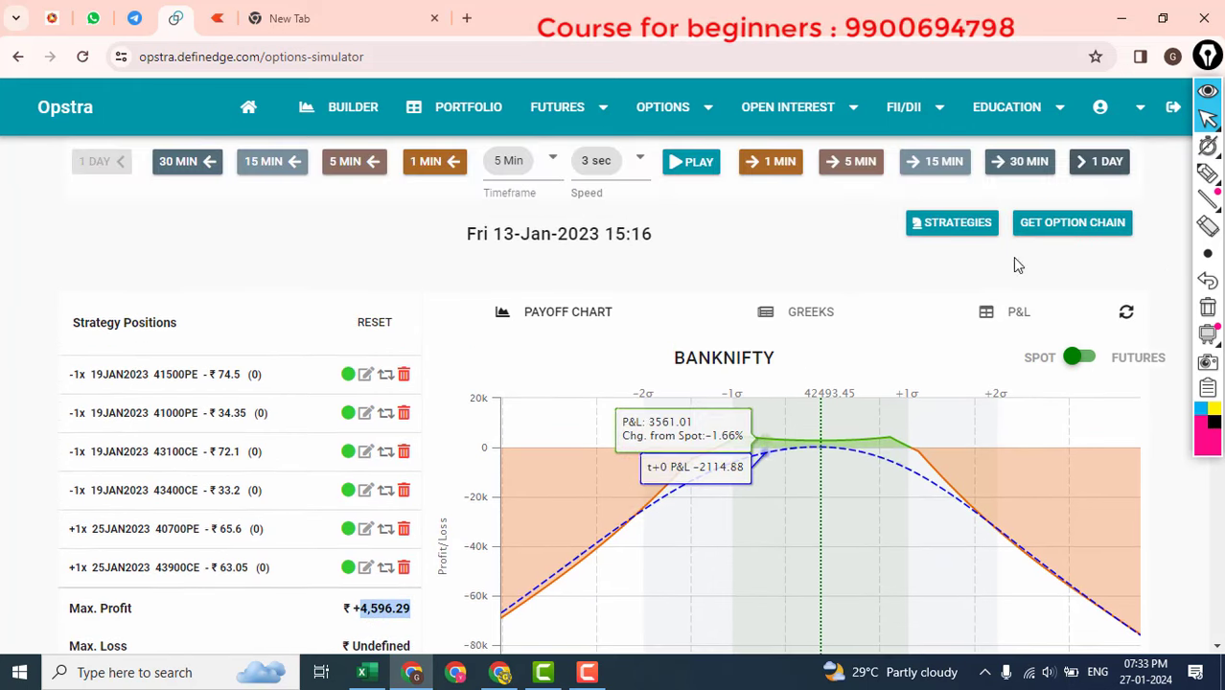
{"action": "left_click", "coordinate": [1088, 178]}
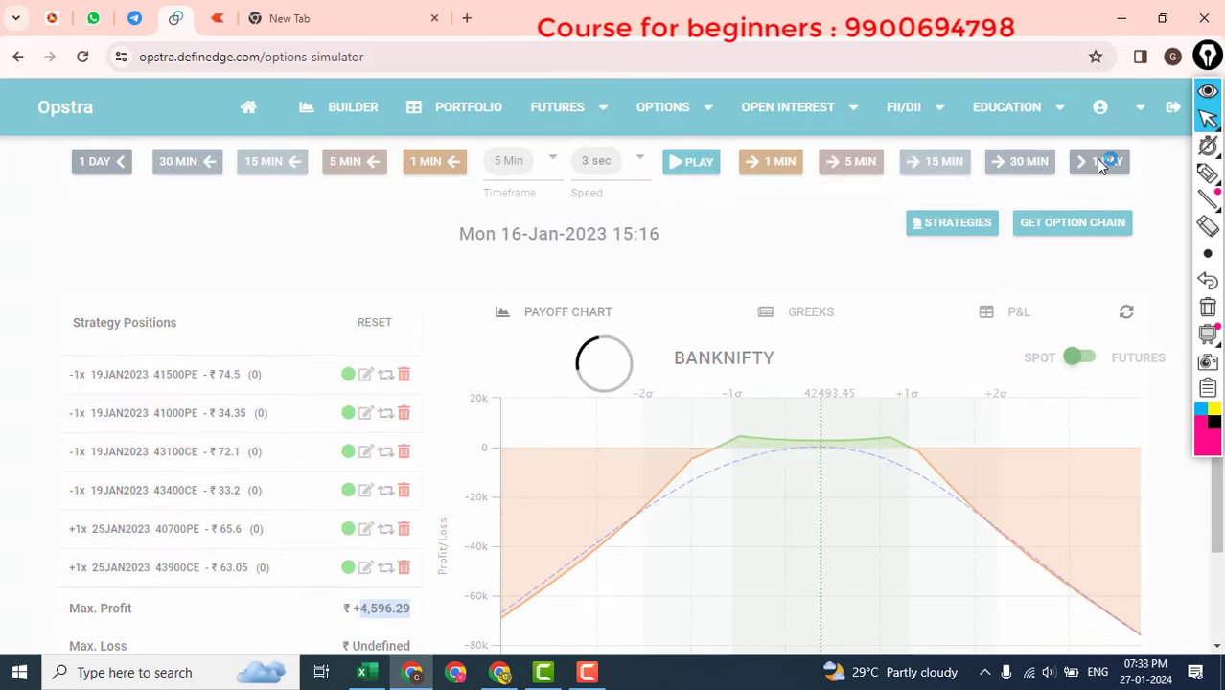
{"action": "scroll", "coordinate": [1103, 211], "scroll_direction": "down", "scroll_amount": 1}
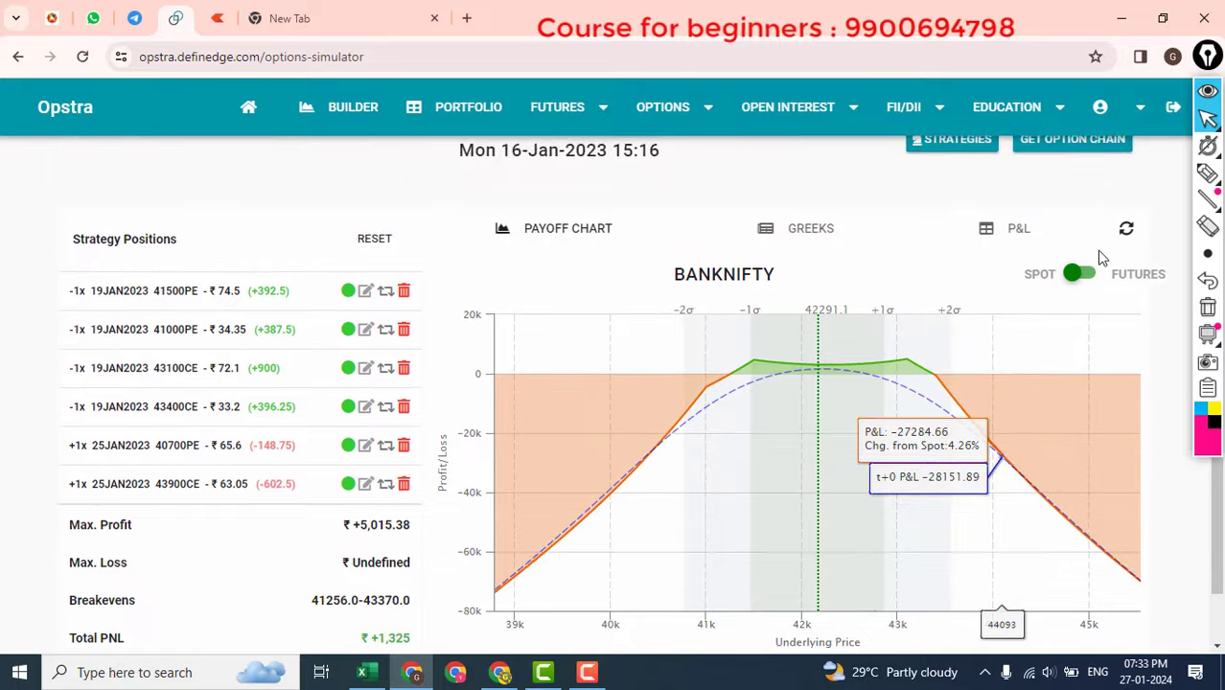
{"action": "scroll", "coordinate": [1103, 257], "scroll_direction": "up", "scroll_amount": 1}
{"action": "left_click", "coordinate": [1100, 169]}
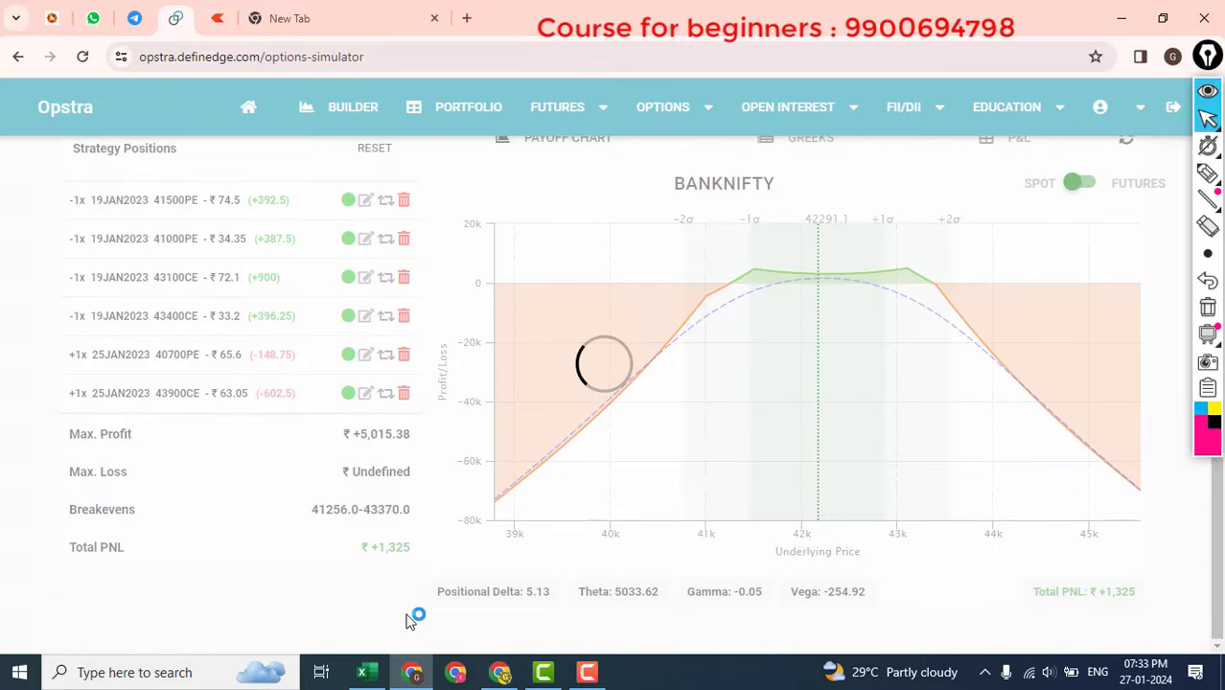
{"action": "scroll", "coordinate": [1142, 245], "scroll_direction": "up", "scroll_amount": 2}
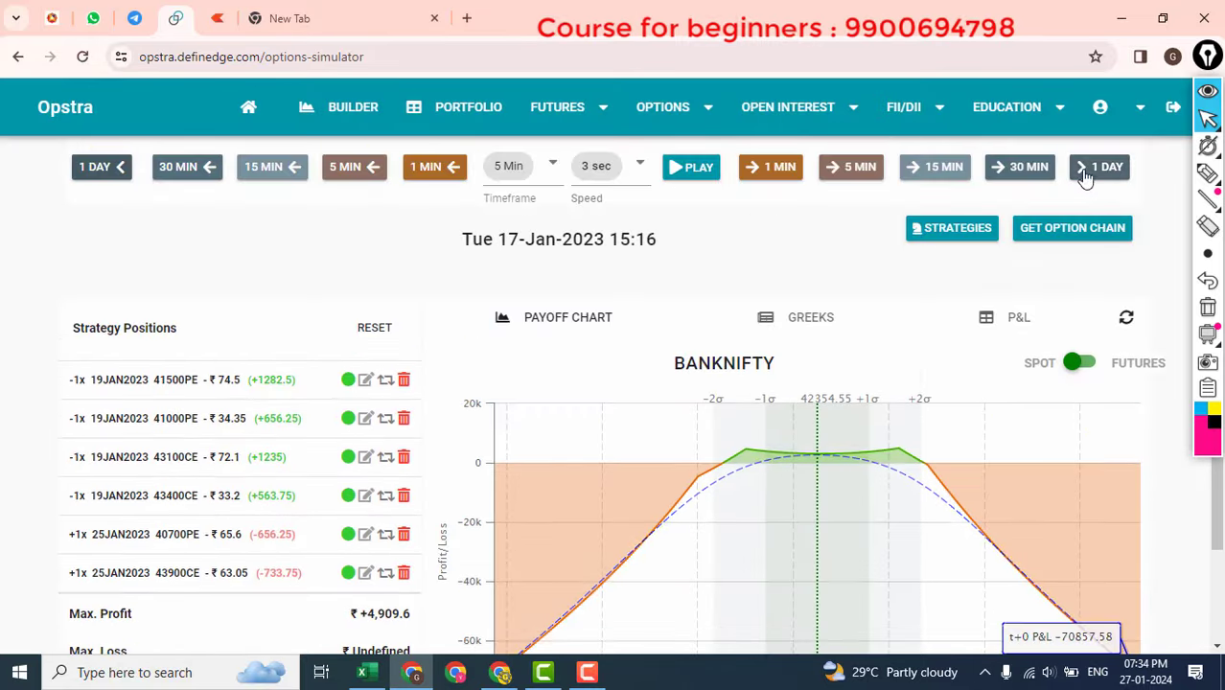
{"action": "left_click", "coordinate": [1094, 167]}
{"action": "scroll", "coordinate": [524, 601], "scroll_direction": "down", "scroll_amount": 2}
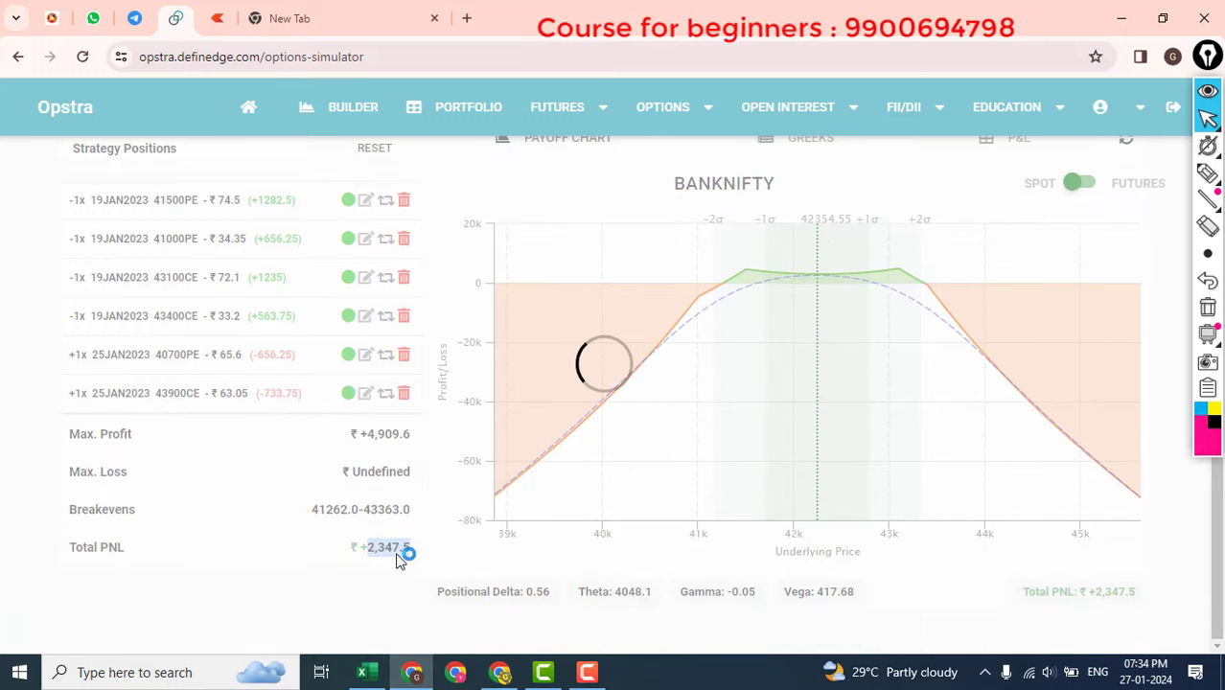
{"action": "scroll", "coordinate": [944, 333], "scroll_direction": "up", "scroll_amount": 2}
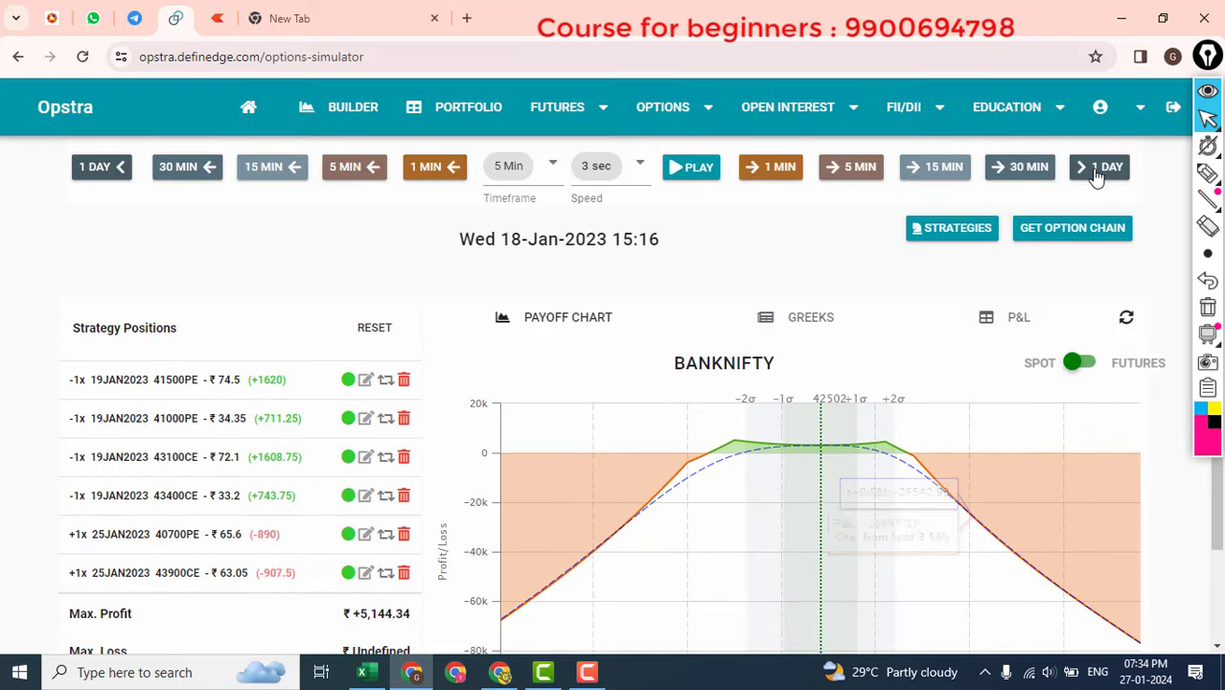
{"action": "left_click", "coordinate": [1097, 169]}
{"action": "scroll", "coordinate": [795, 398], "scroll_direction": "down", "scroll_amount": 2}
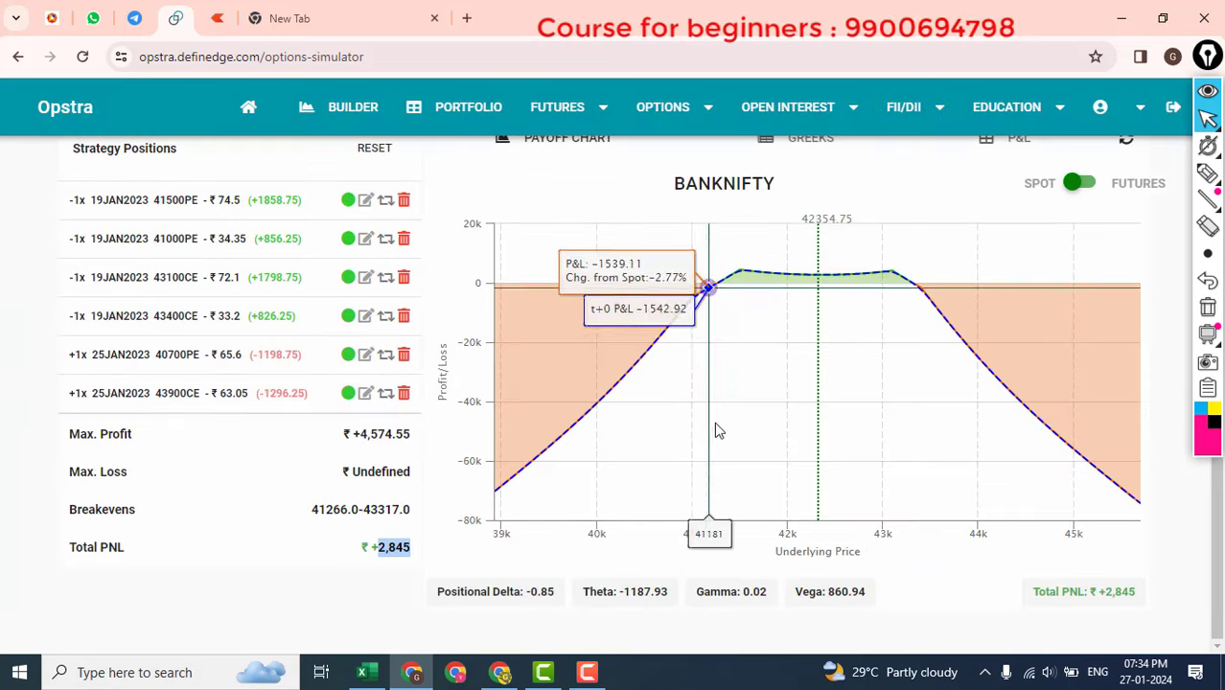
- Move the simulation forward 5 minutes to Thu 19-Jan-2023 15:21 and highlight the total PNL
{"action": "scroll", "coordinate": [718, 430], "scroll_direction": "up", "scroll_amount": 2}
{"action": "left_click", "coordinate": [853, 255]}
{"action": "scroll", "coordinate": [484, 507], "scroll_direction": "down", "scroll_amount": 1}
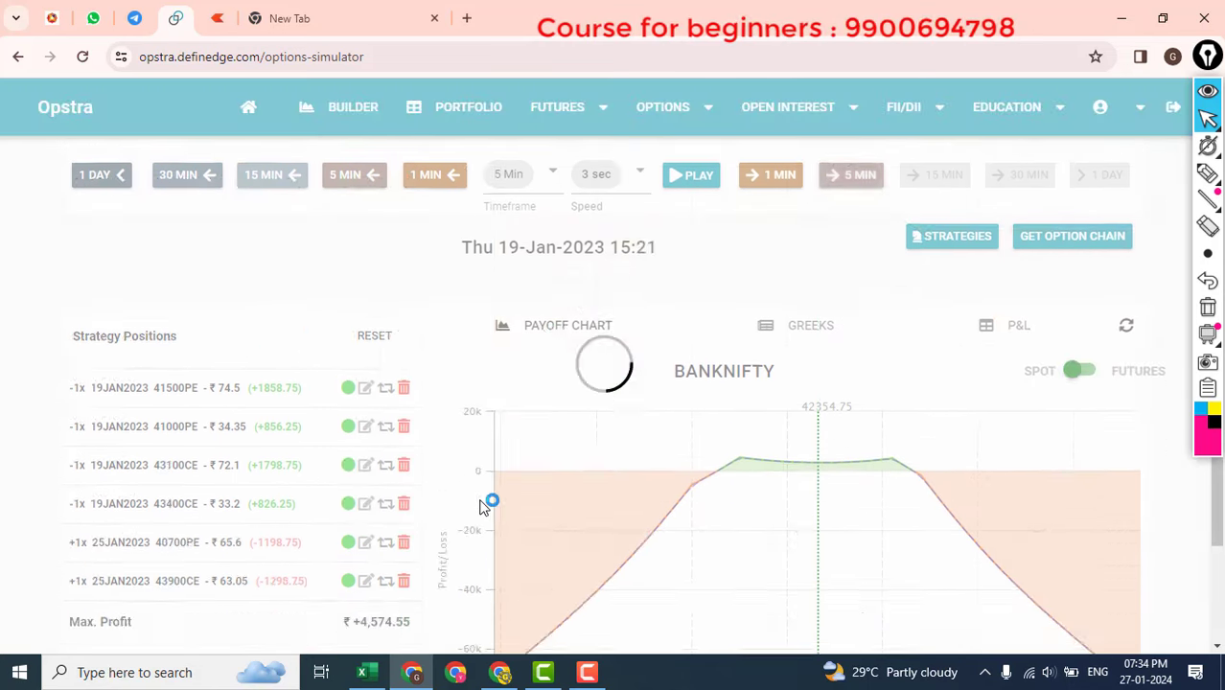
{"action": "scroll", "coordinate": [484, 506], "scroll_direction": "down", "scroll_amount": 2}
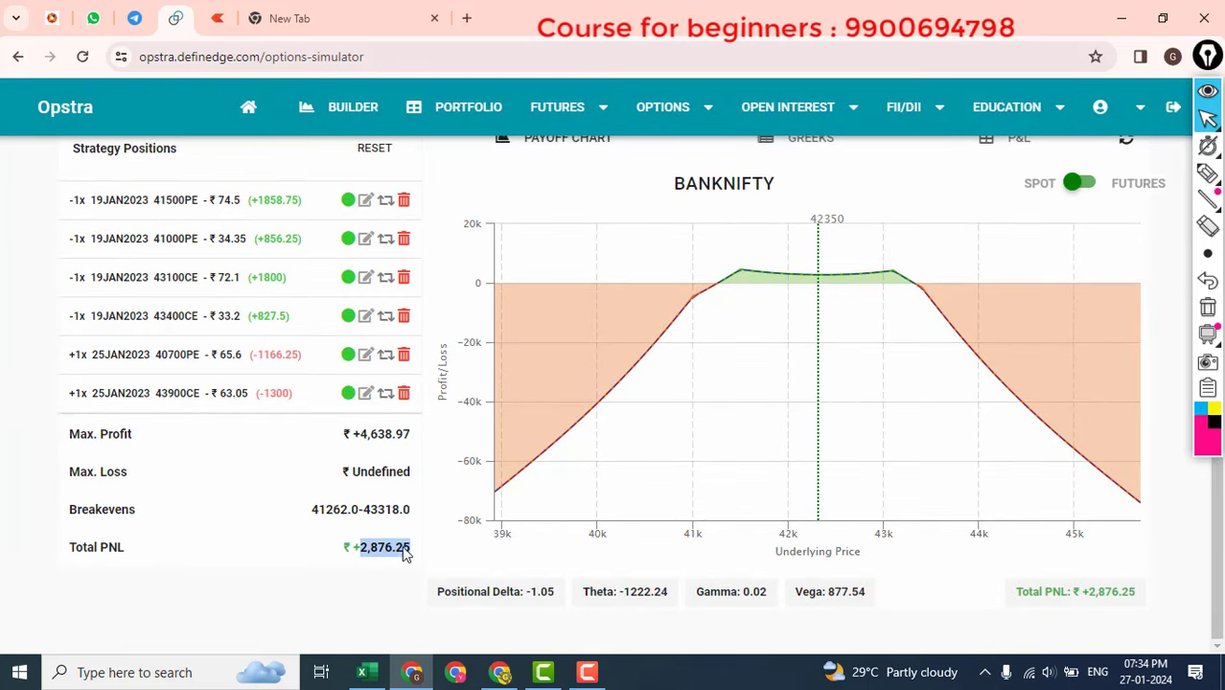
- Set the simulation's start date to 20-01-2023 and the pay-off date to 25-01-2023
{"action": "scroll", "coordinate": [393, 545], "scroll_direction": "up", "scroll_amount": 3}
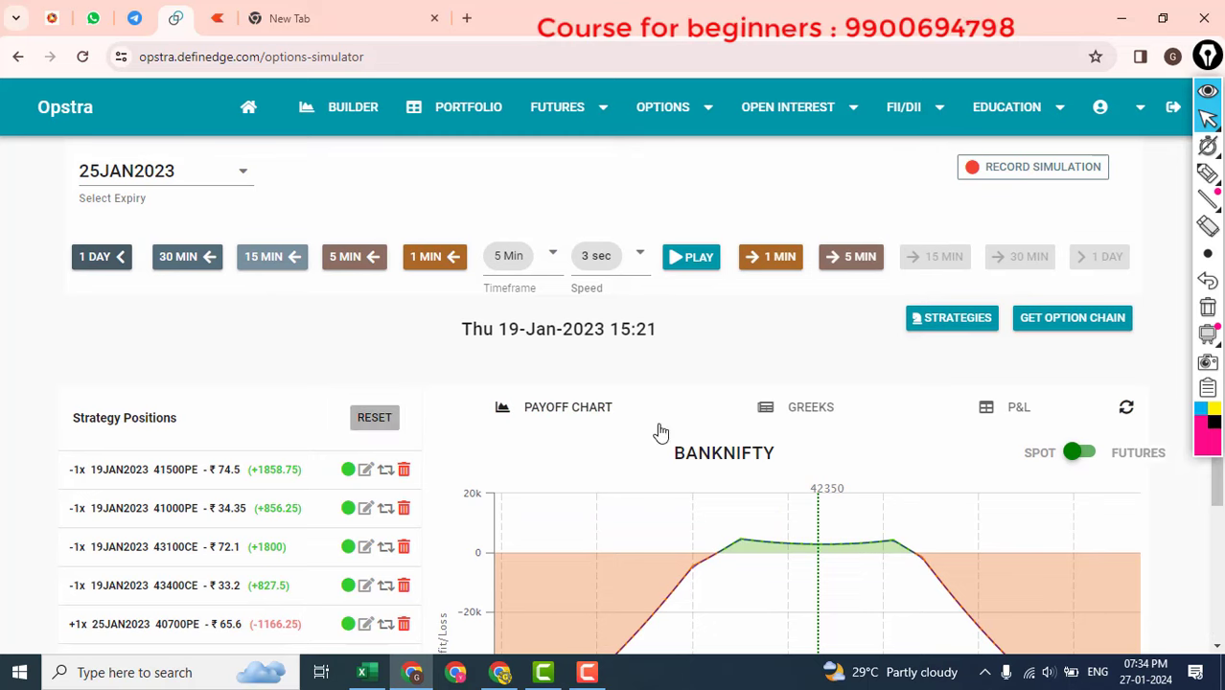
{"action": "scroll", "coordinate": [729, 402], "scroll_direction": "up", "scroll_amount": 3}
{"action": "left_click", "coordinate": [782, 352]}
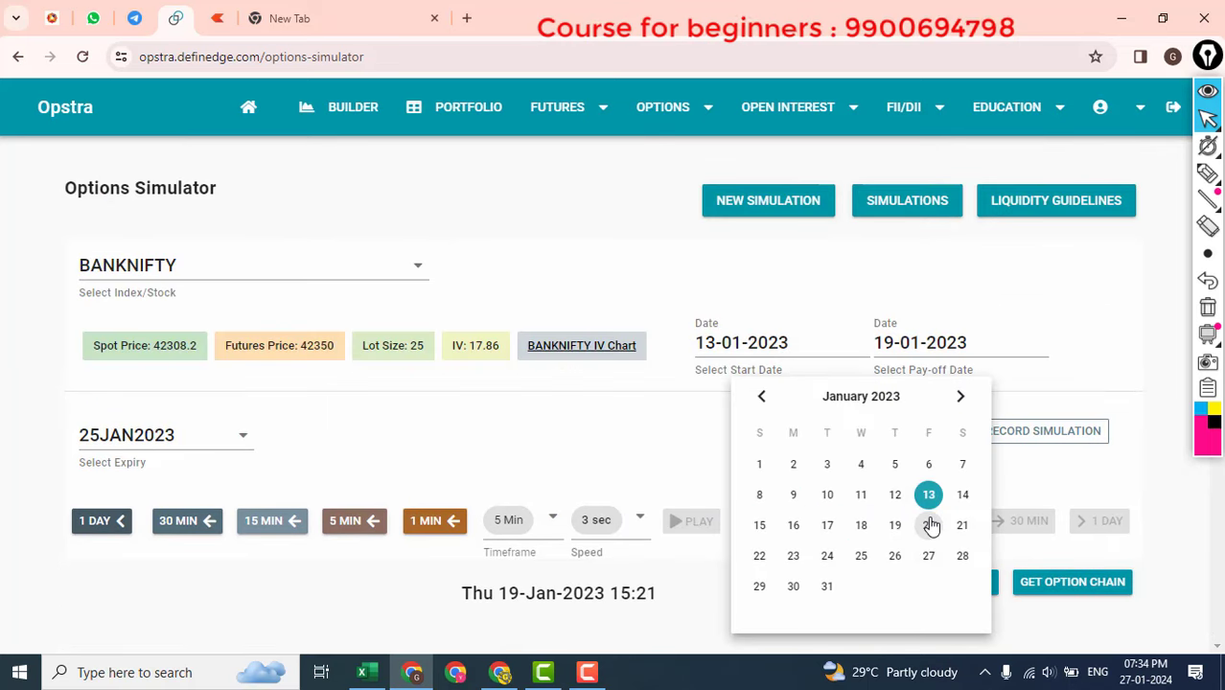
{"action": "left_click", "coordinate": [929, 525]}
{"action": "left_click", "coordinate": [941, 346]}
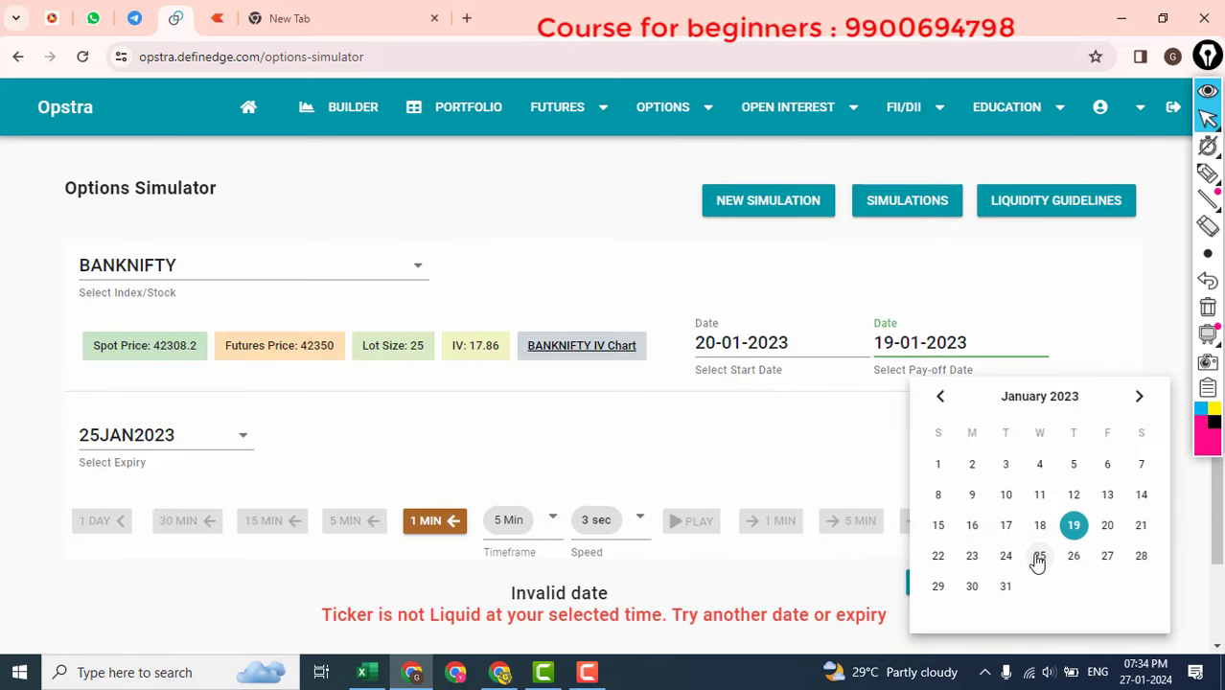
{"action": "left_click", "coordinate": [1040, 560]}
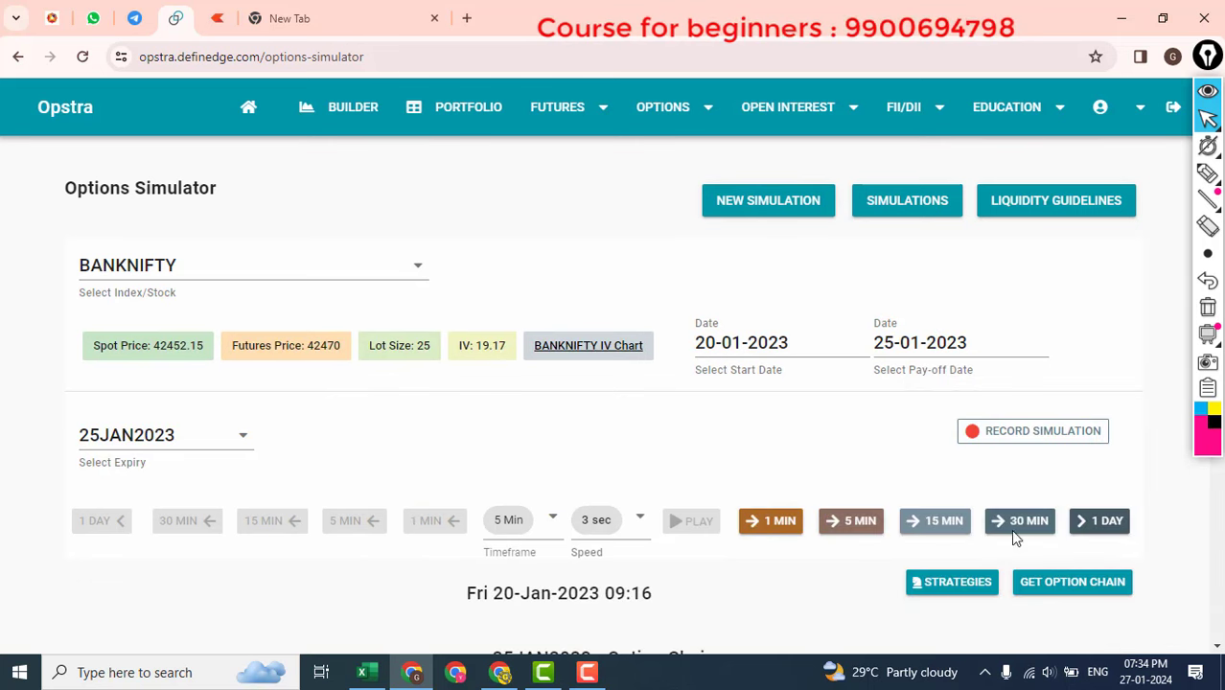
- Advance the simulation in 30-minute increments from Fri 20-Jan-2023 09:16 to 15:16
{"action": "left_click", "coordinate": [1014, 529]}
{"action": "left_click", "coordinate": [1014, 527]}
{"action": "left_click", "coordinate": [1013, 527]}
{"action": "left_click", "coordinate": [1013, 527]}
{"action": "left_click", "coordinate": [1012, 526]}
{"action": "left_click", "coordinate": [1012, 525]}
{"action": "left_click", "coordinate": [1013, 526]}
{"action": "left_click", "coordinate": [1011, 521]}
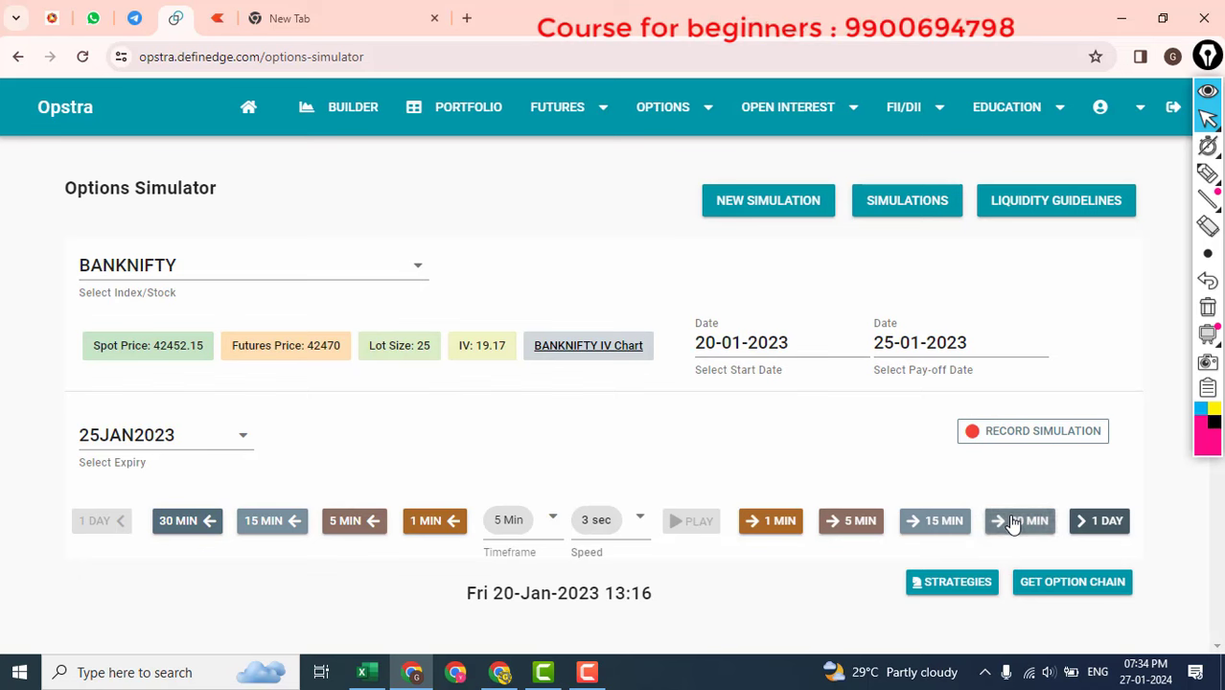
{"action": "left_click", "coordinate": [1012, 522]}
{"action": "left_click", "coordinate": [1012, 523]}
{"action": "left_click", "coordinate": [1015, 520]}
{"action": "left_click", "coordinate": [1014, 520]}
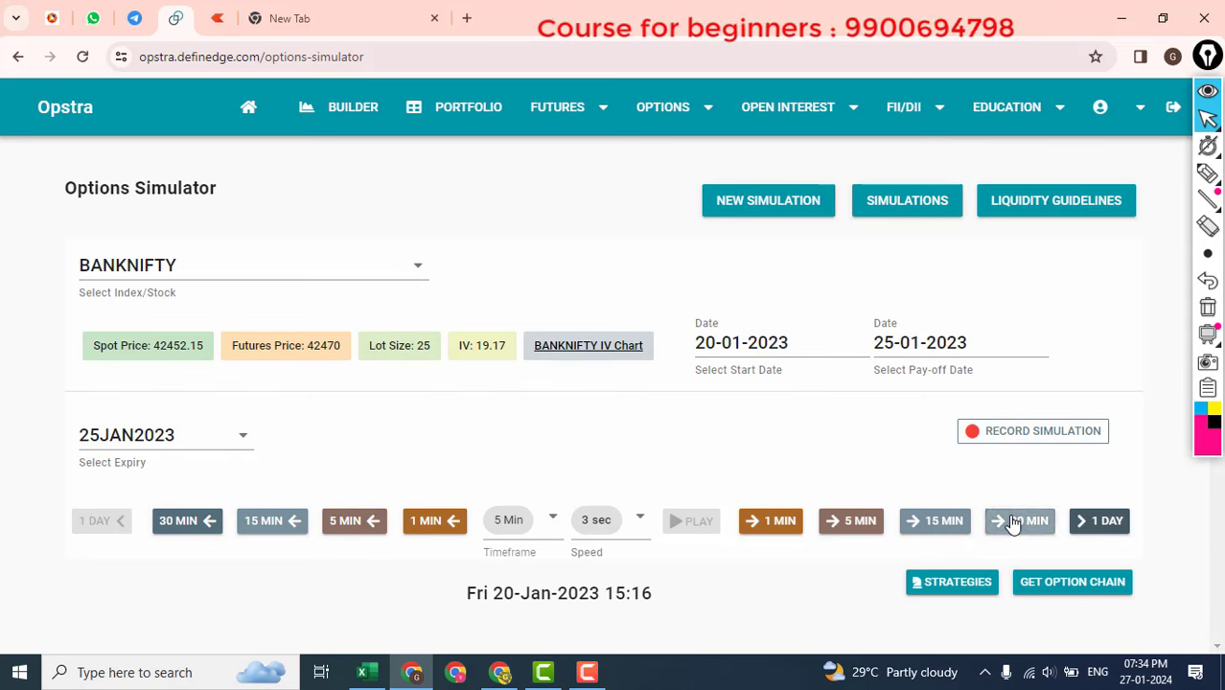
- Load the 25JAN2023 option chain and sell one lot each of the 41900PE and 41500PE puts
{"action": "left_click", "coordinate": [1077, 582]}
{"action": "left_click_drag", "start_coordinate": [671, 413], "coordinate": [458, 414]}
{"action": "left_click", "coordinate": [656, 421]}
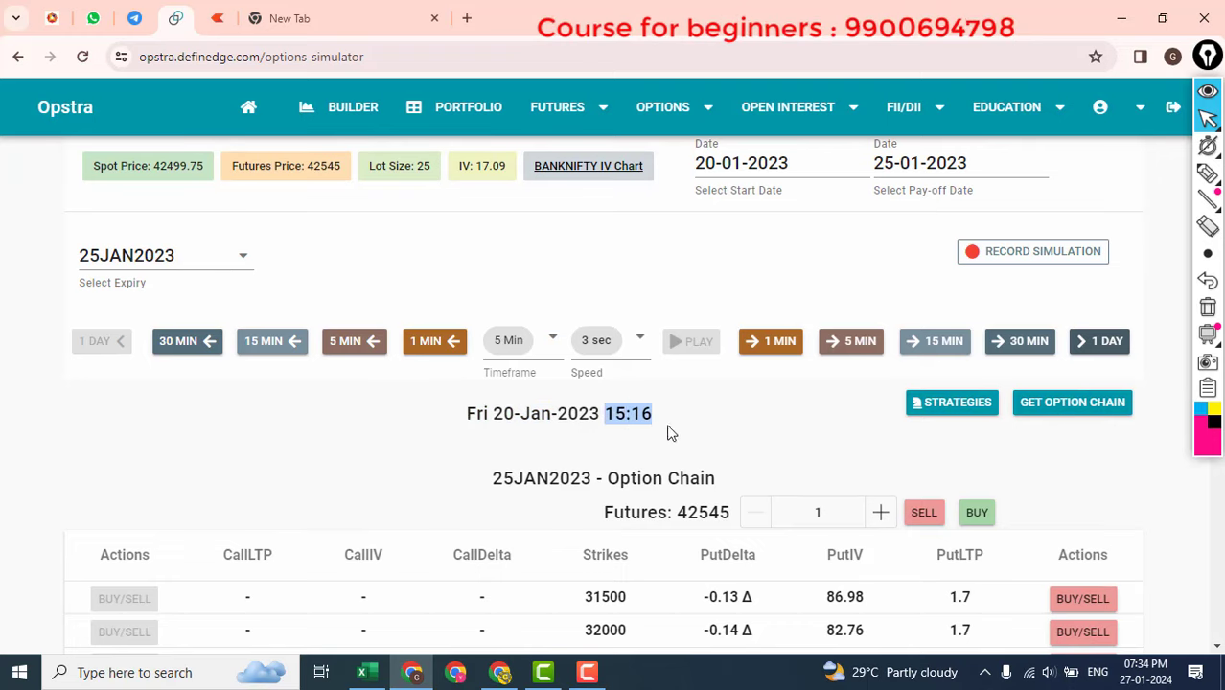
{"action": "scroll", "coordinate": [831, 484], "scroll_direction": "down", "scroll_amount": 12}
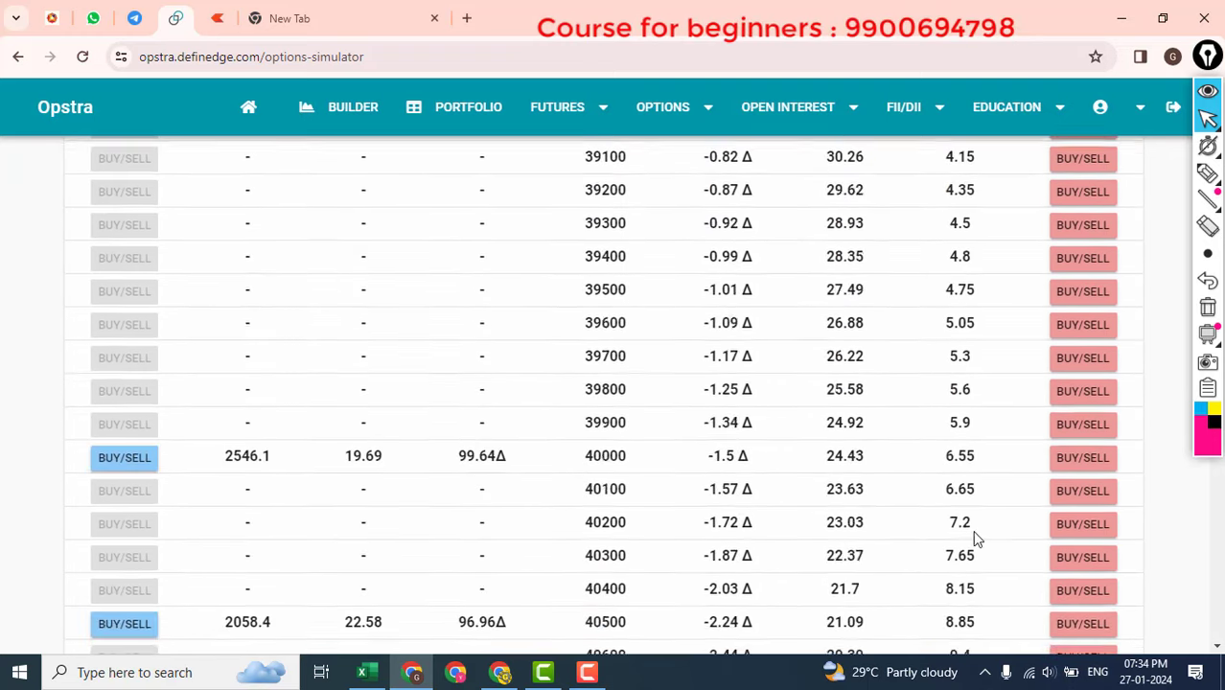
{"action": "scroll", "coordinate": [871, 563], "scroll_direction": "down", "scroll_amount": 5}
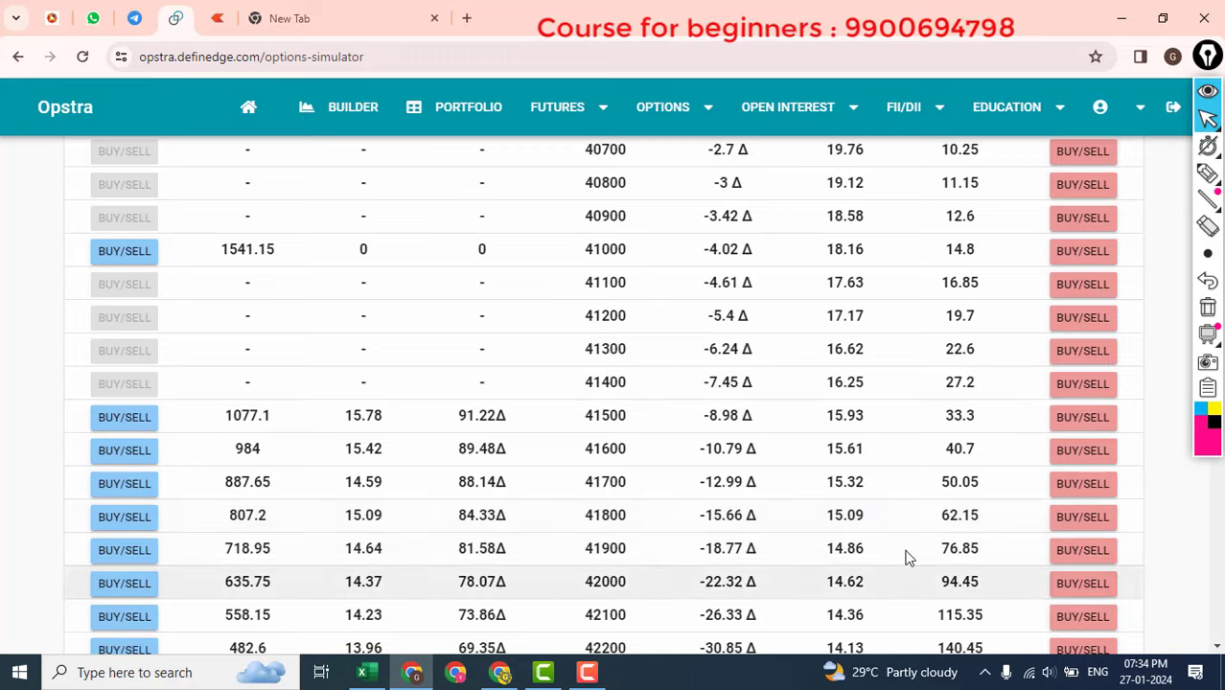
{"action": "left_click", "coordinate": [1072, 463]}
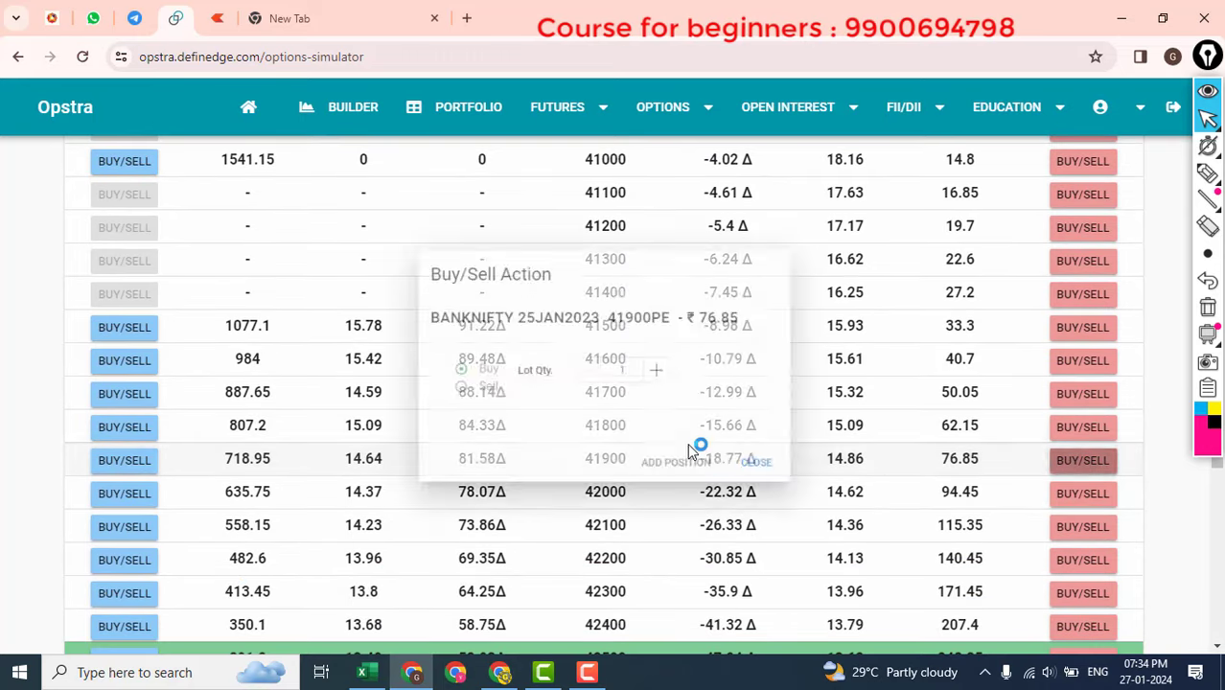
{"action": "left_click", "coordinate": [430, 390]}
{"action": "left_click", "coordinate": [677, 491]}
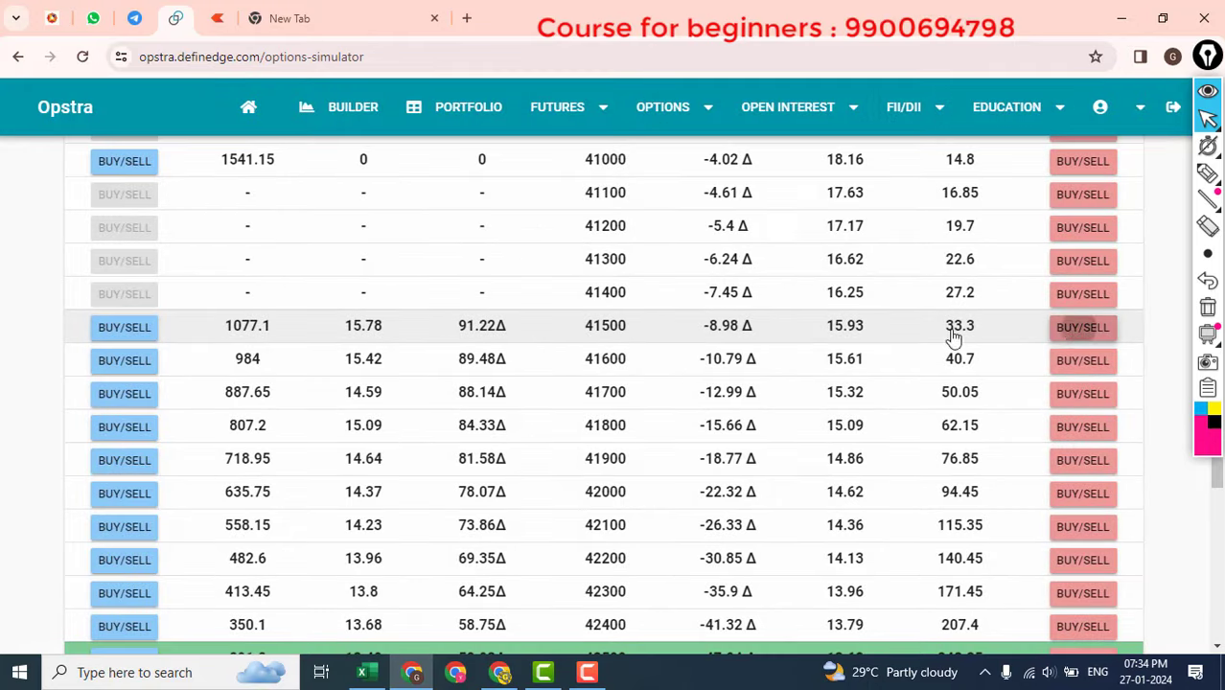
{"action": "left_click", "coordinate": [1065, 331]}
{"action": "left_click", "coordinate": [677, 491]}
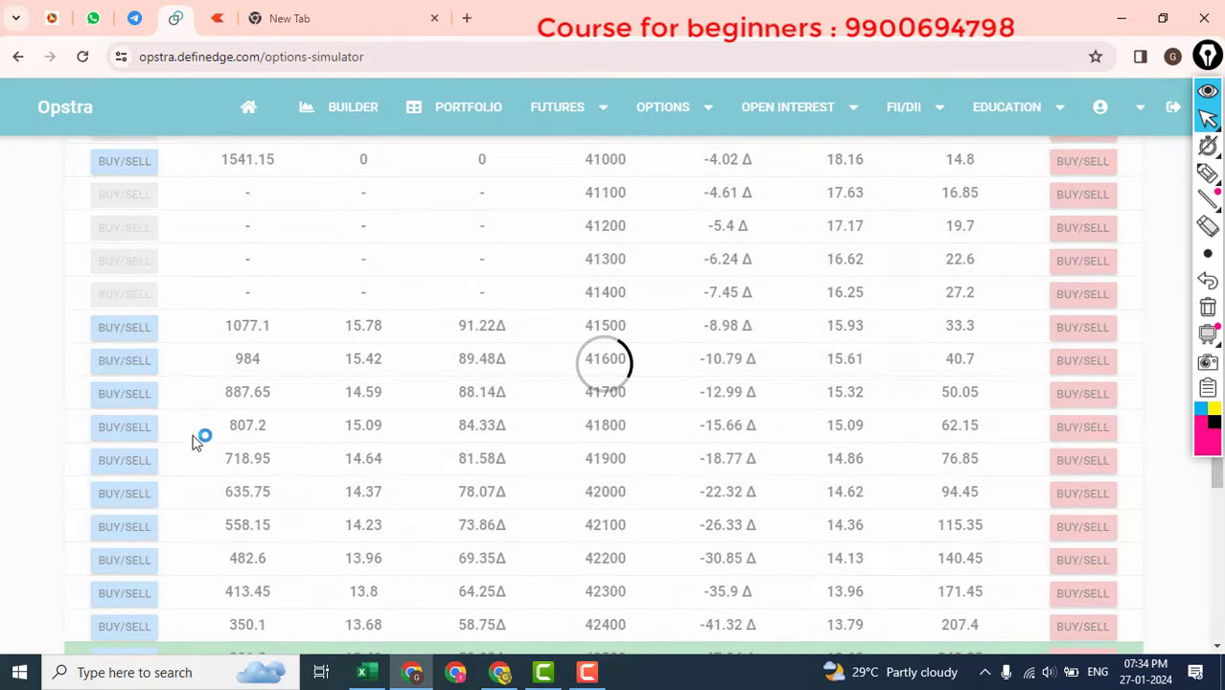
- Sell one lot each of the 25JAN2023 43100CE and 43400CE calls
{"action": "scroll", "coordinate": [168, 476], "scroll_direction": "down", "scroll_amount": 6}
{"action": "scroll", "coordinate": [161, 470], "scroll_direction": "up", "scroll_amount": 1}
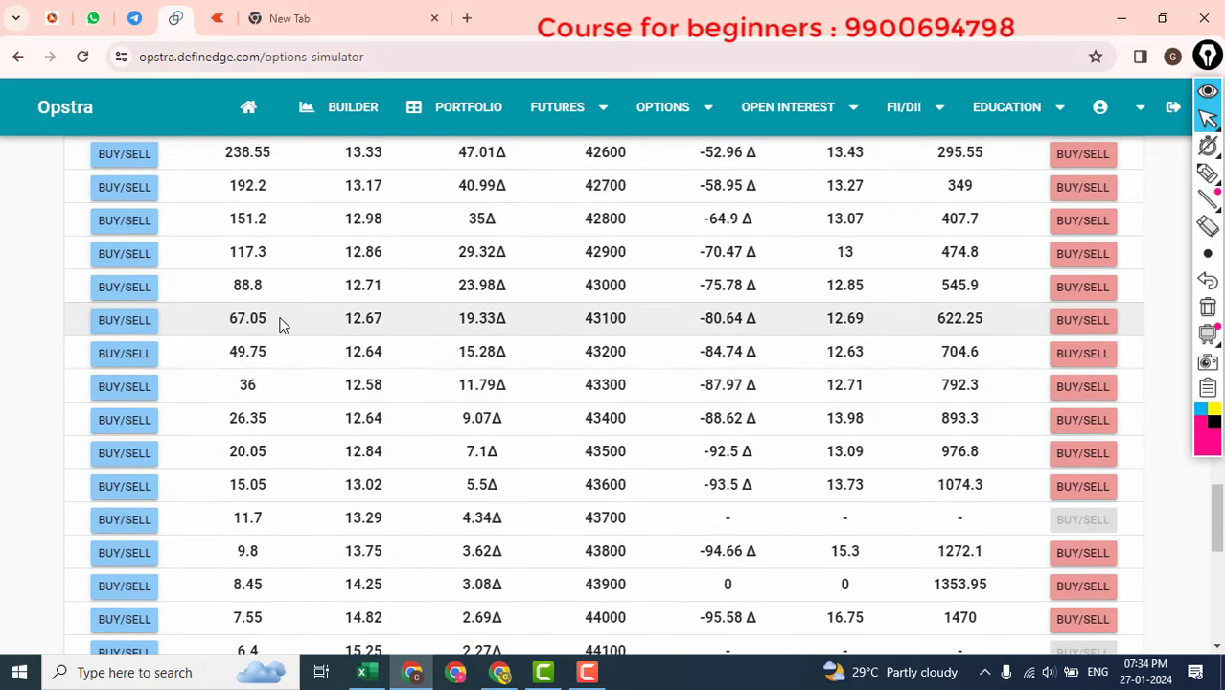
{"action": "left_click", "coordinate": [123, 319]}
{"action": "left_click", "coordinate": [666, 487]}
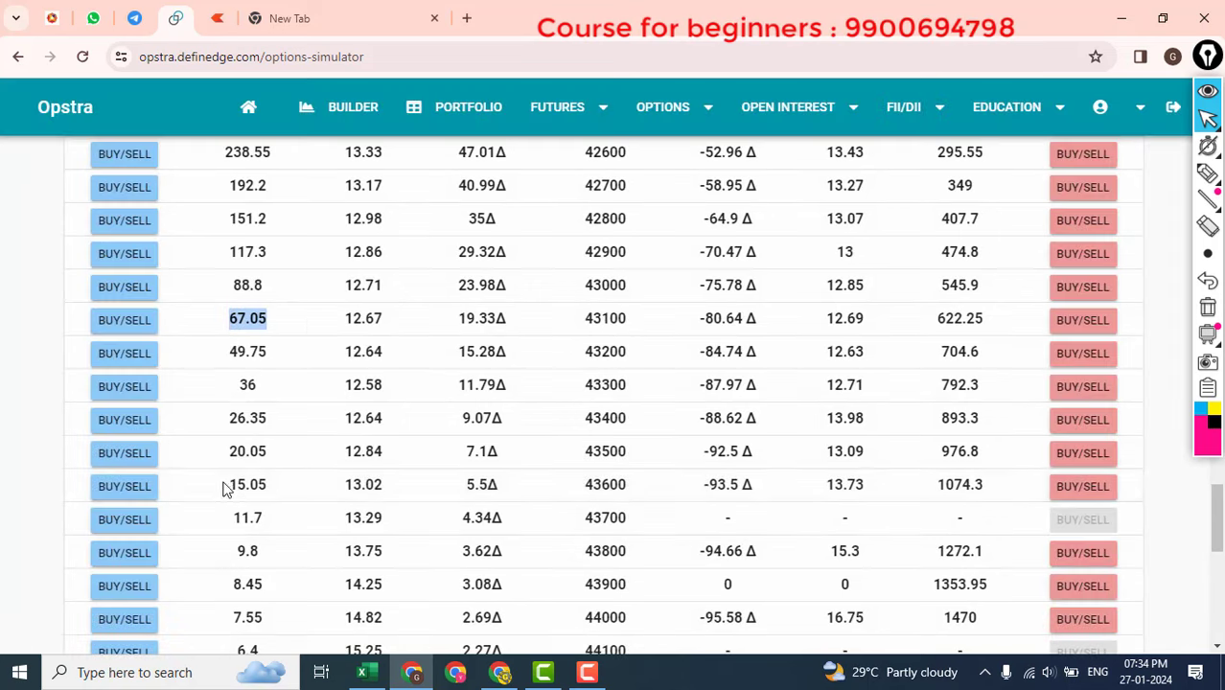
{"action": "left_click", "coordinate": [122, 422]}
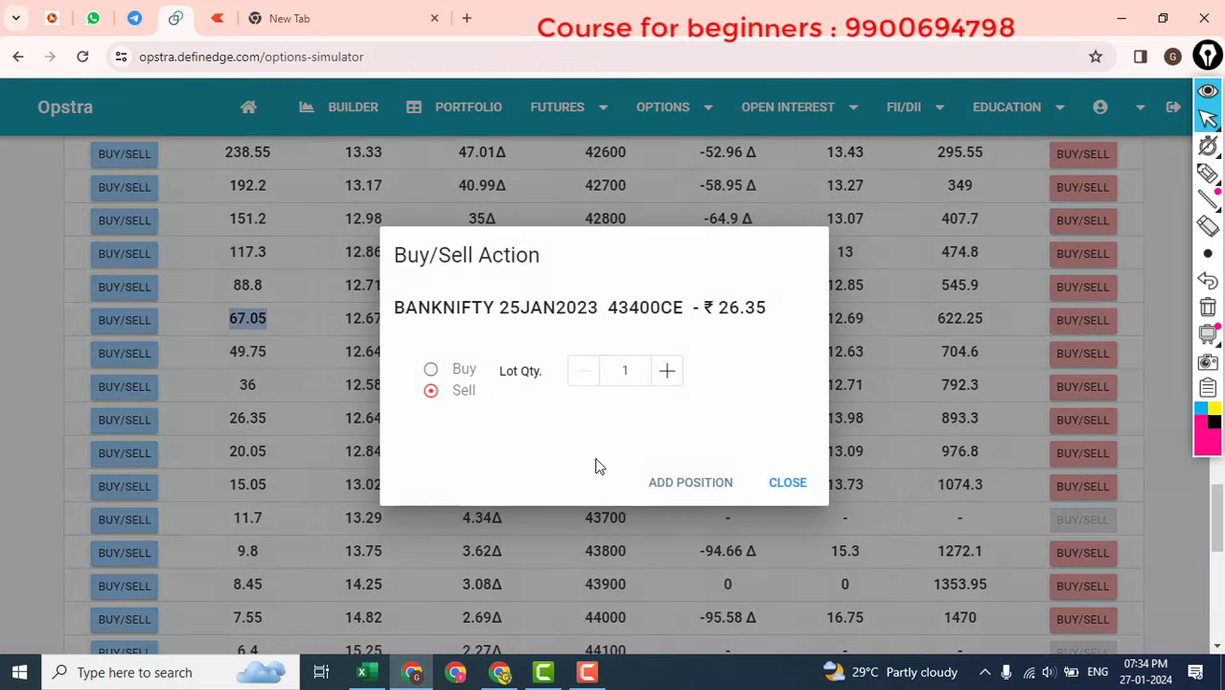
{"action": "left_click", "coordinate": [658, 489]}
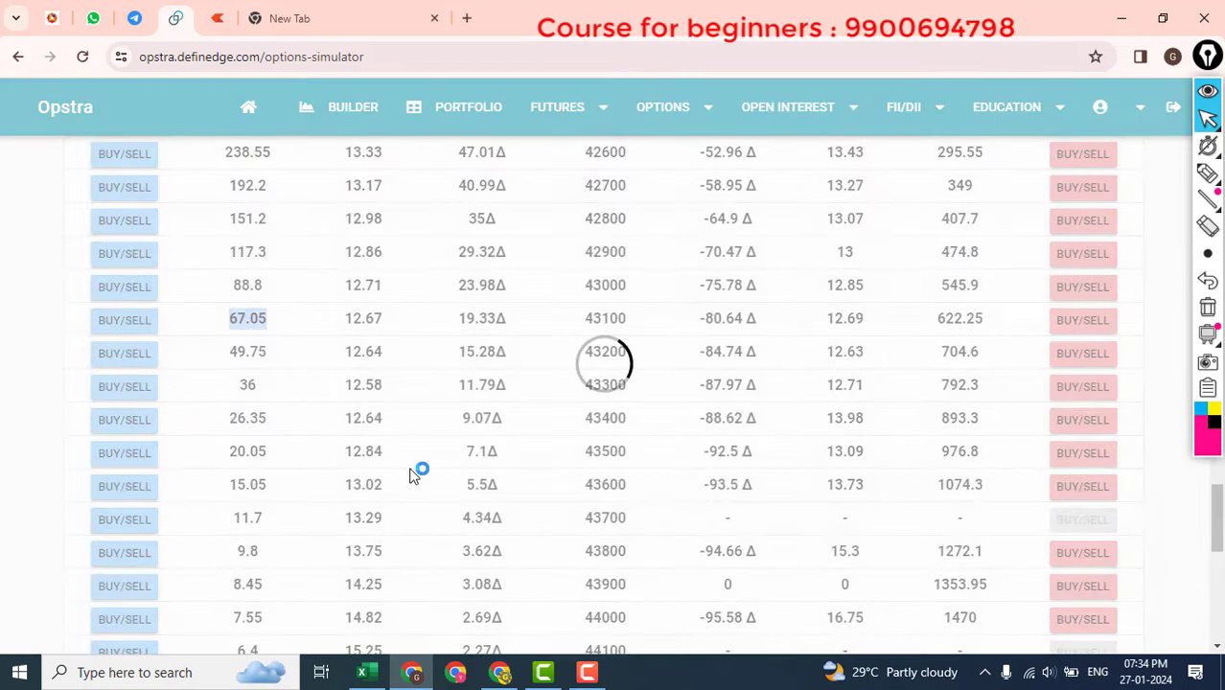
- Switch the expiry to 02FEB2023 and load its option chain
{"action": "scroll", "coordinate": [433, 478], "scroll_direction": "up", "scroll_amount": 20}
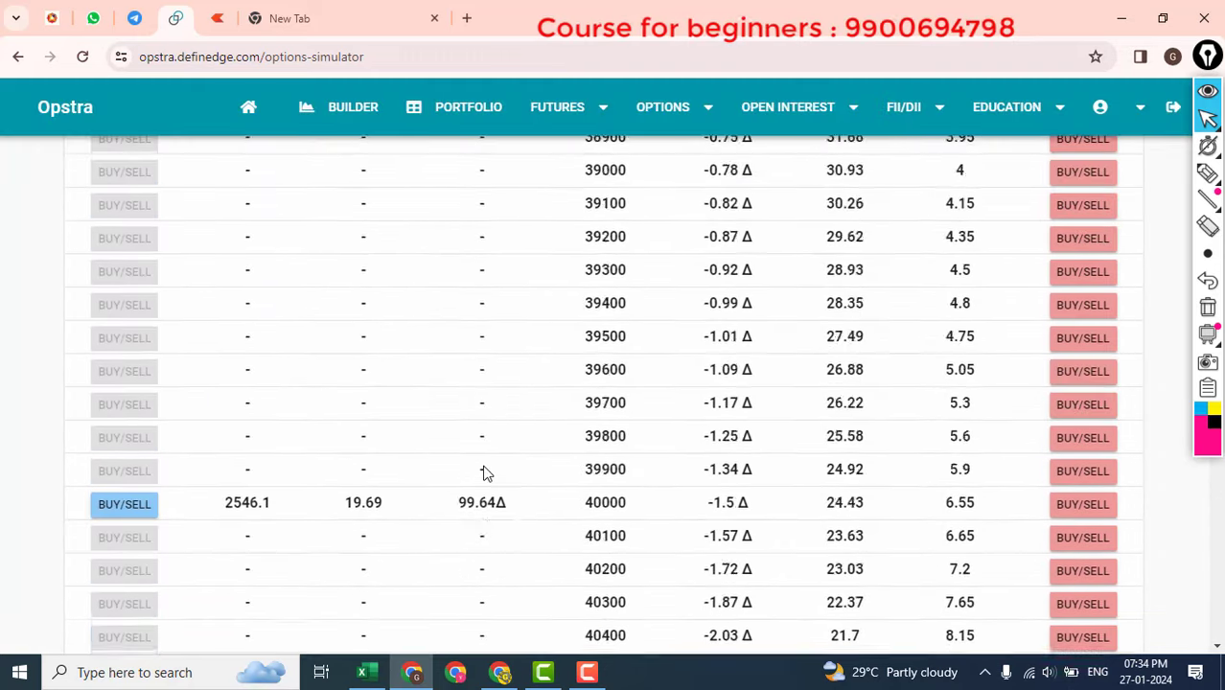
{"action": "scroll", "coordinate": [493, 471], "scroll_direction": "up", "scroll_amount": 20}
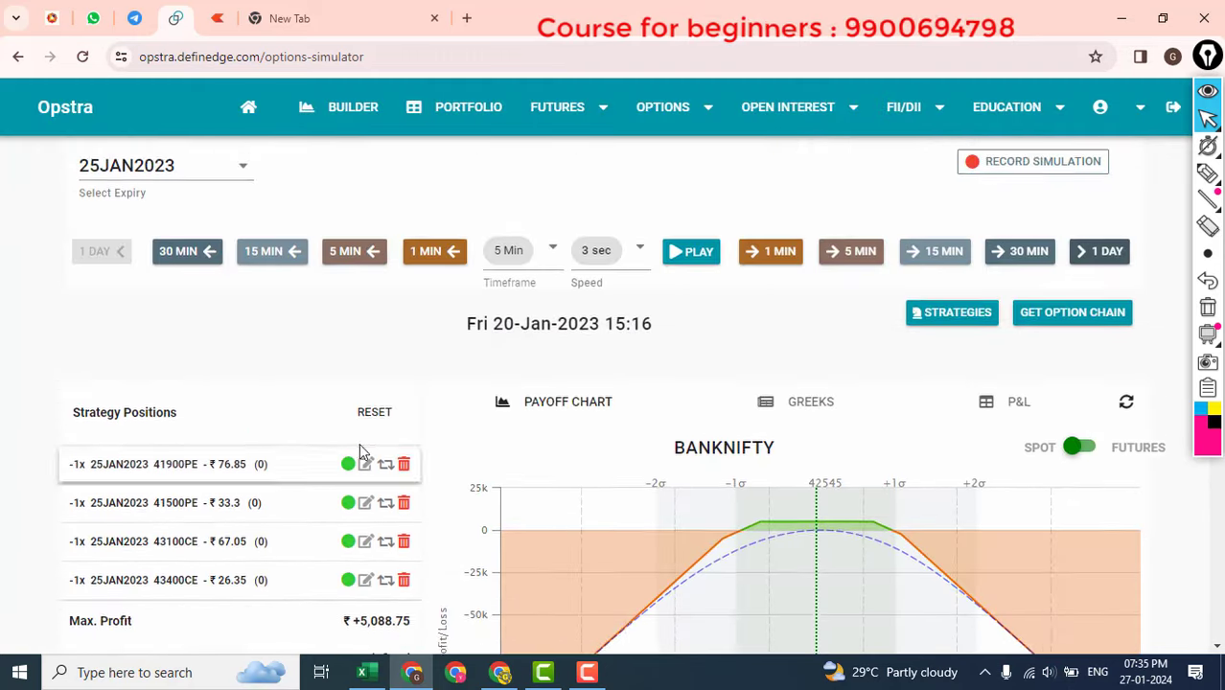
{"action": "left_click", "coordinate": [202, 353]}
{"action": "left_click", "coordinate": [115, 400]}
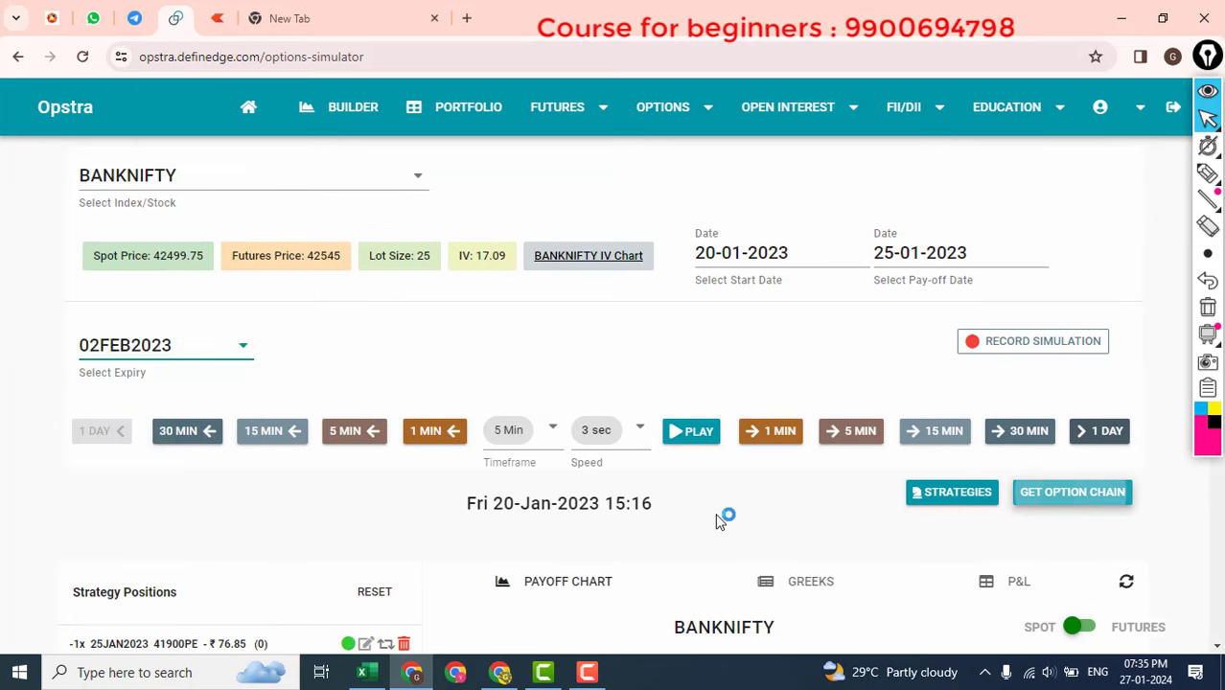
- Buy one lot each of the 02FEB2023 40600PE put and 44200CE call as hedges
{"action": "scroll", "coordinate": [460, 576], "scroll_direction": "down", "scroll_amount": 3}
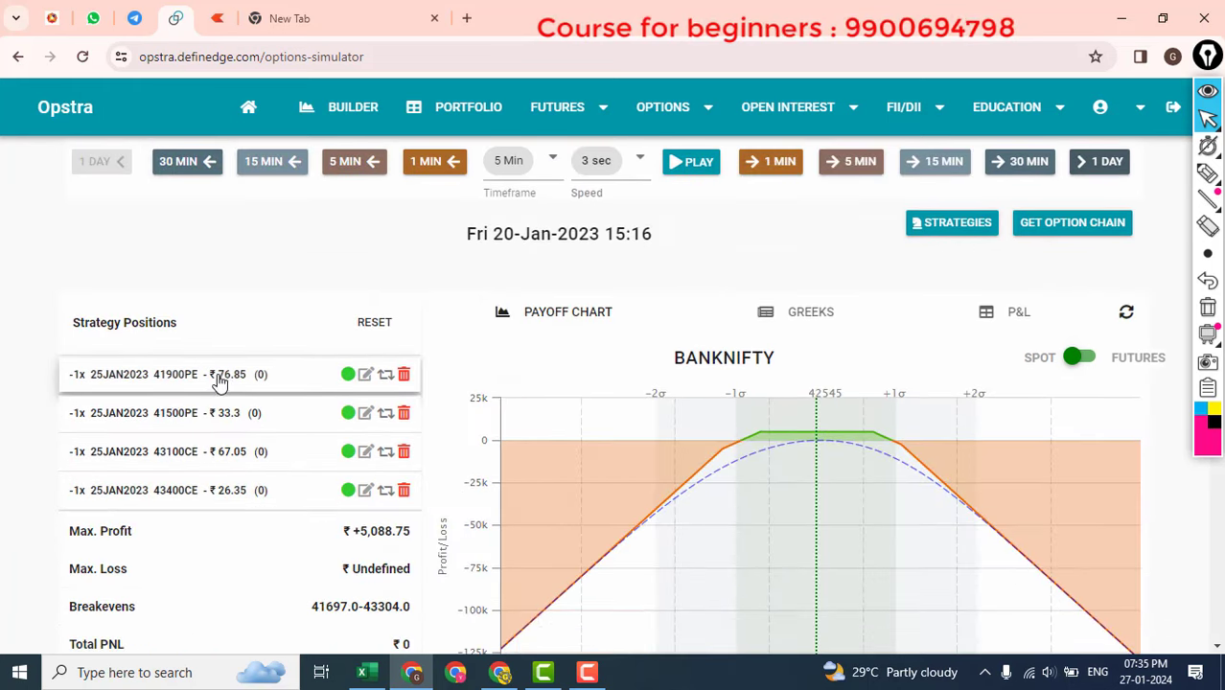
{"action": "scroll", "coordinate": [971, 463], "scroll_direction": "down", "scroll_amount": 1}
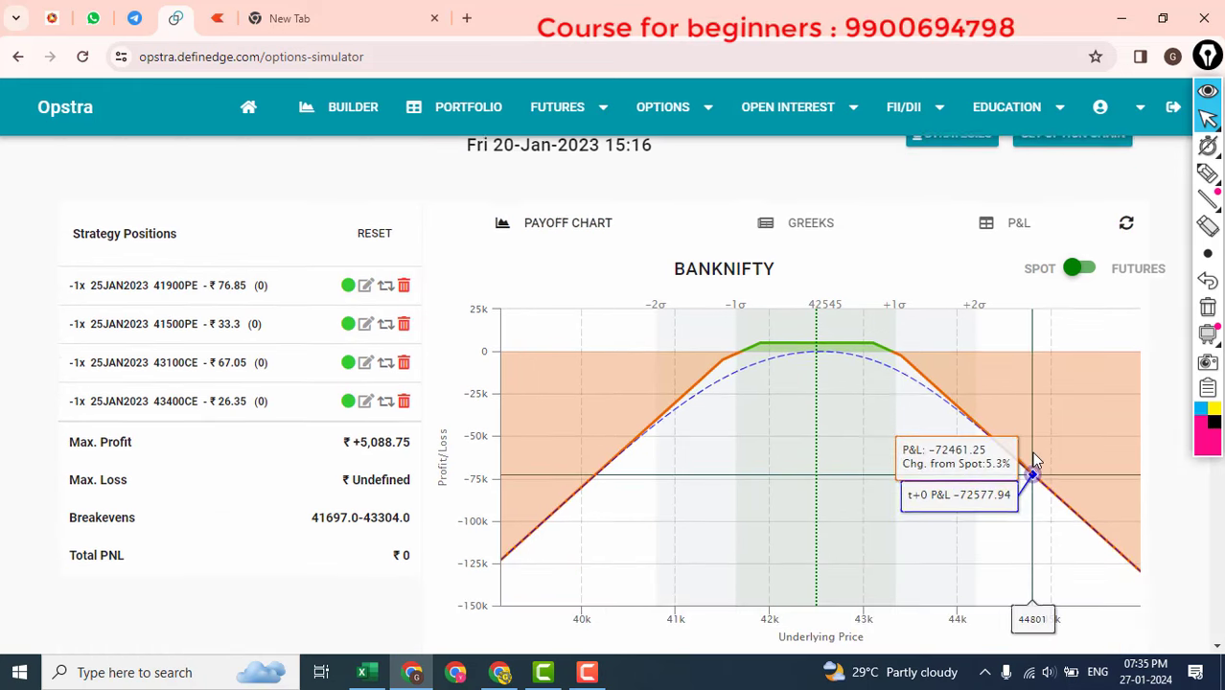
{"action": "scroll", "coordinate": [1073, 489], "scroll_direction": "down", "scroll_amount": 12}
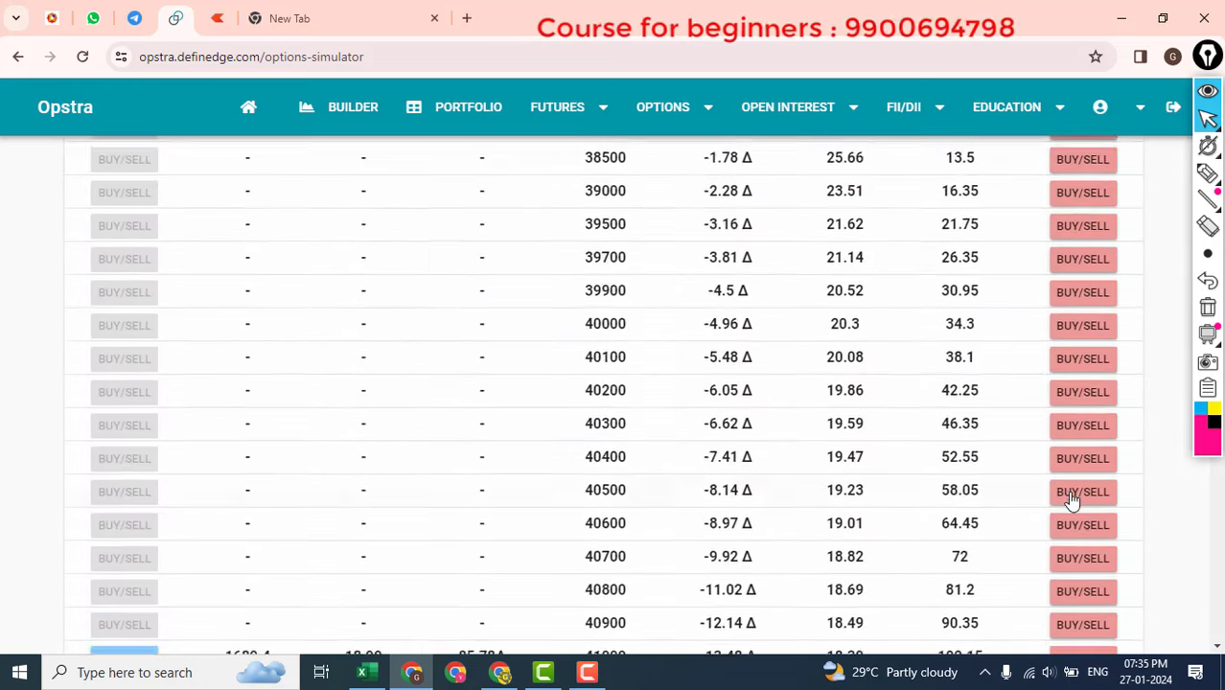
{"action": "scroll", "coordinate": [1046, 515], "scroll_direction": "up", "scroll_amount": 2}
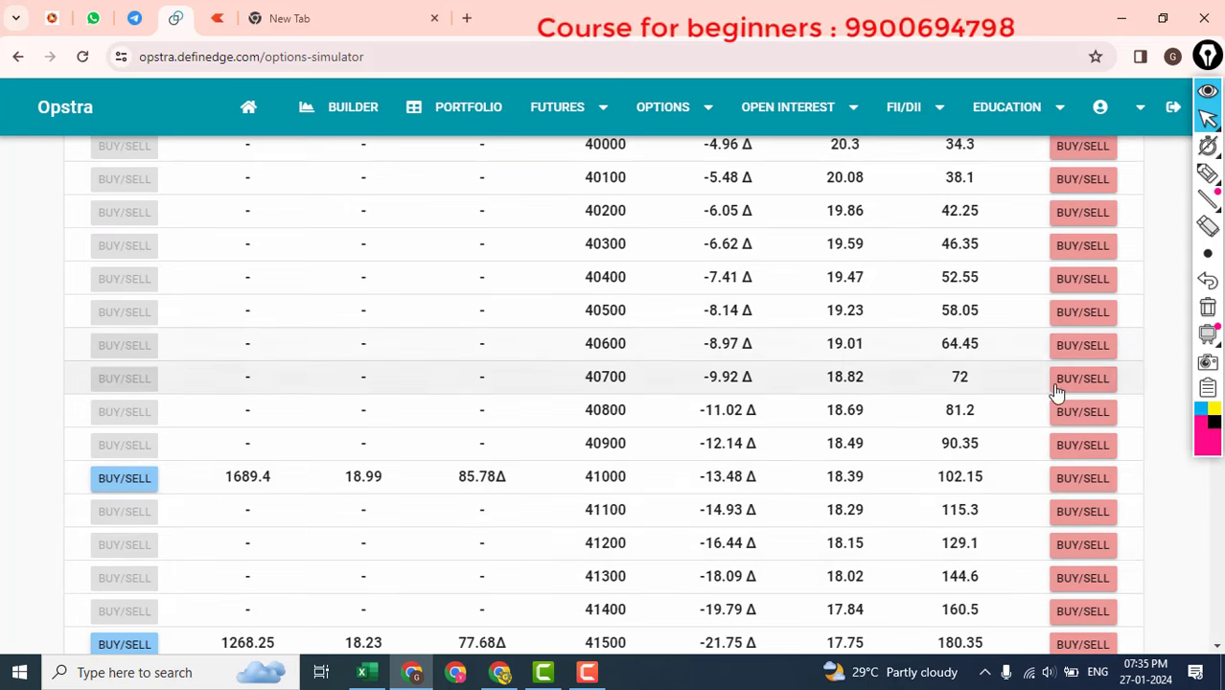
{"action": "left_click", "coordinate": [1080, 352]}
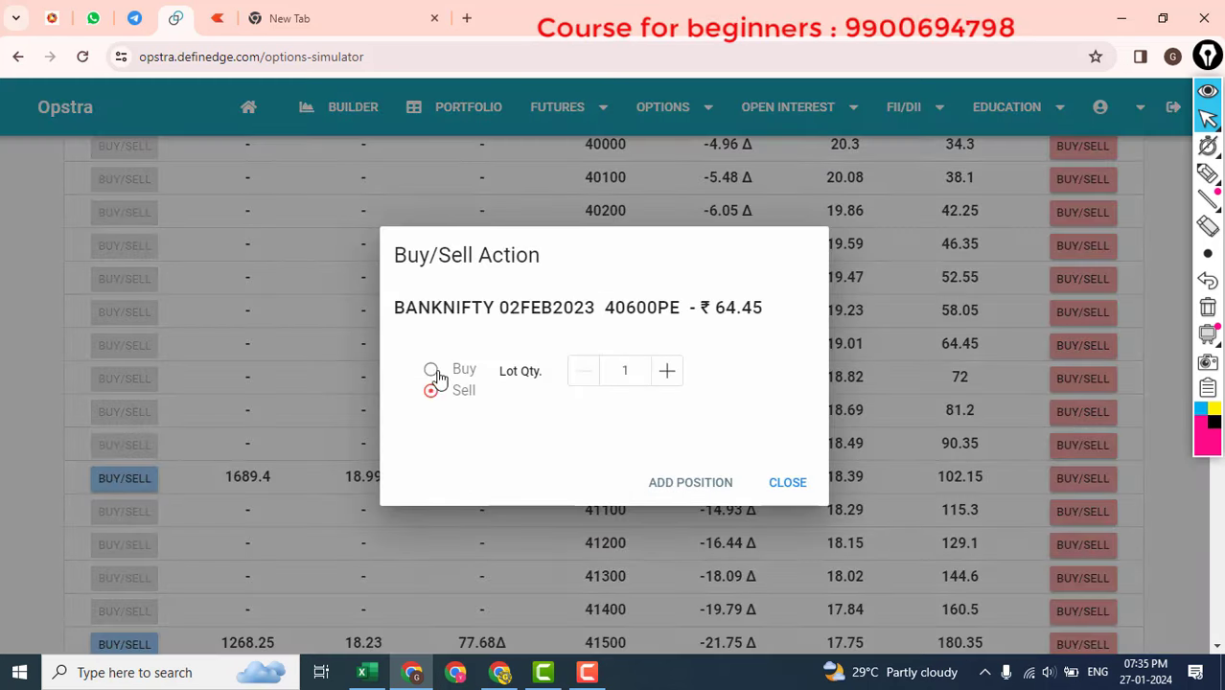
{"action": "left_click", "coordinate": [432, 371]}
{"action": "left_click", "coordinate": [692, 483]}
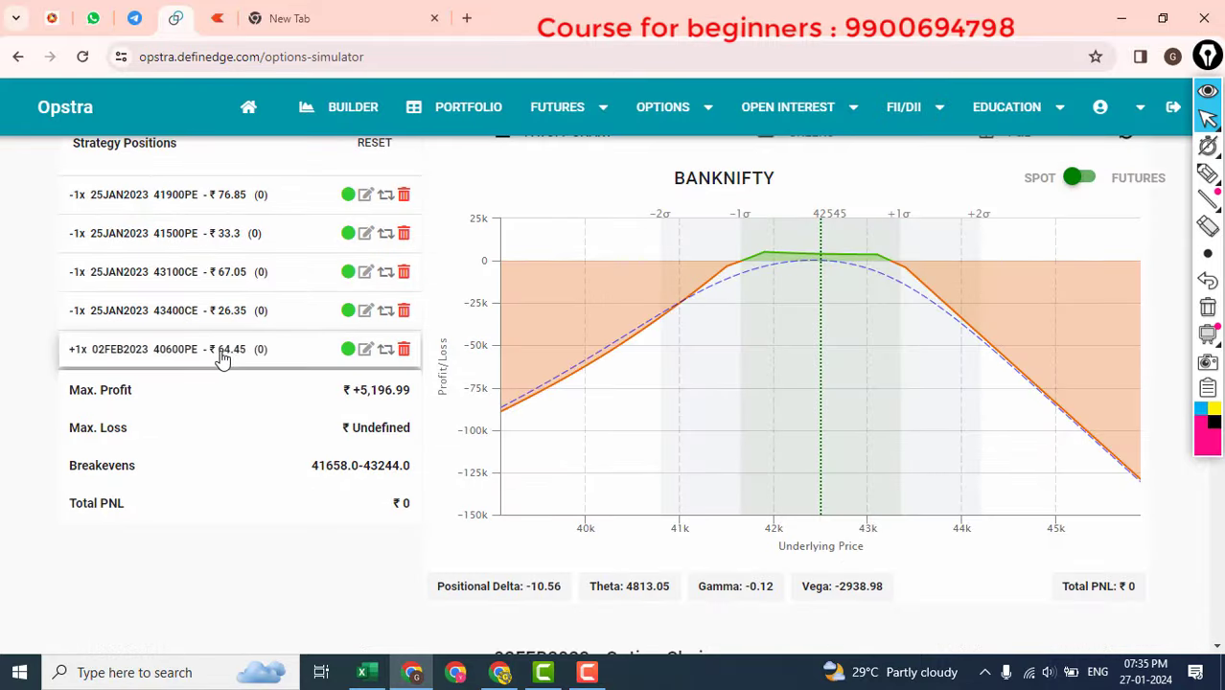
{"action": "scroll", "coordinate": [235, 470], "scroll_direction": "down", "scroll_amount": 15}
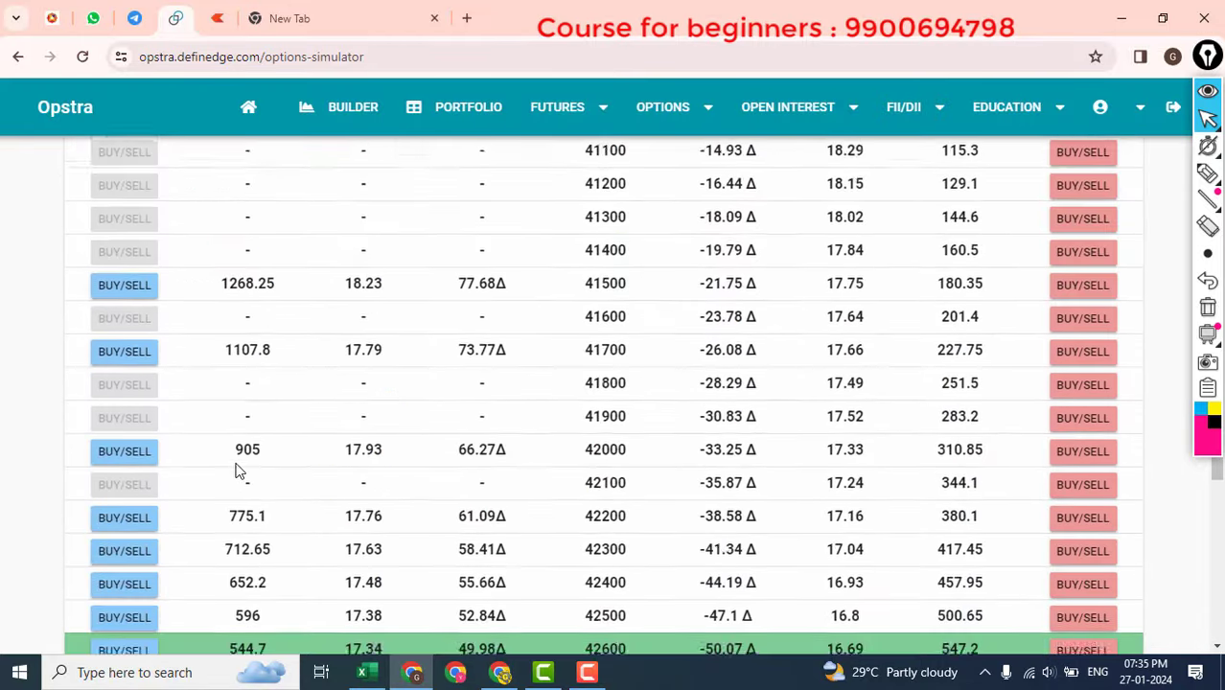
{"action": "scroll", "coordinate": [221, 483], "scroll_direction": "down", "scroll_amount": 5}
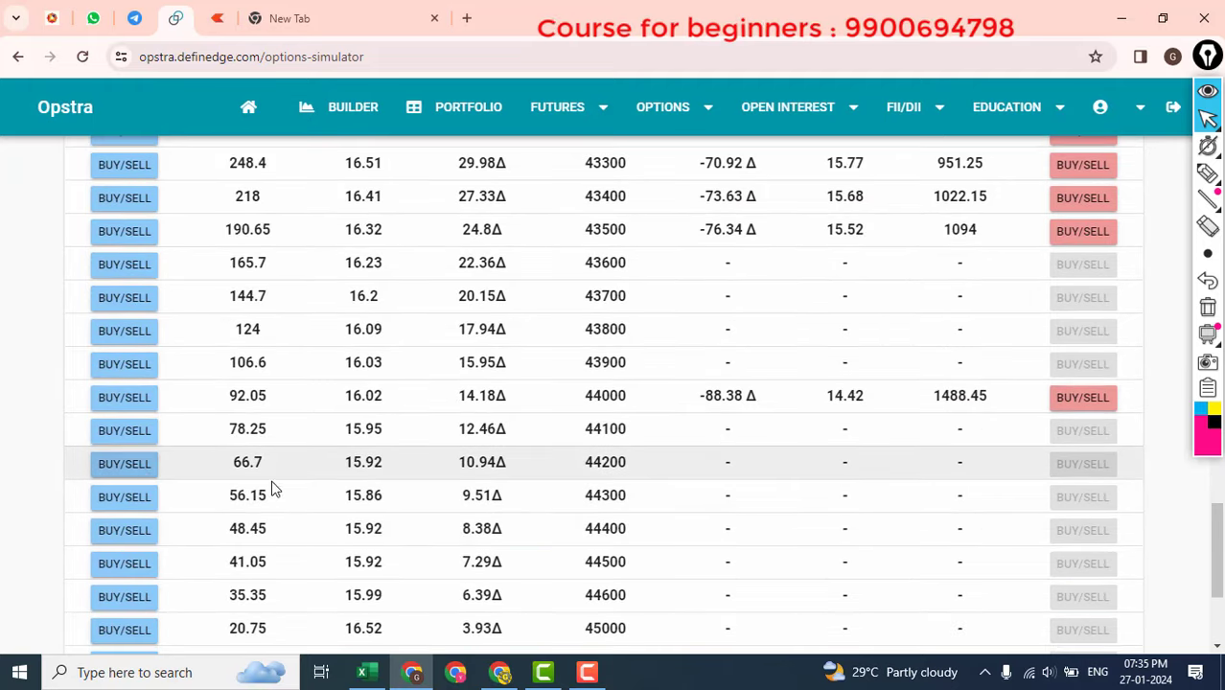
{"action": "left_click", "coordinate": [120, 465]}
{"action": "left_click", "coordinate": [662, 491]}
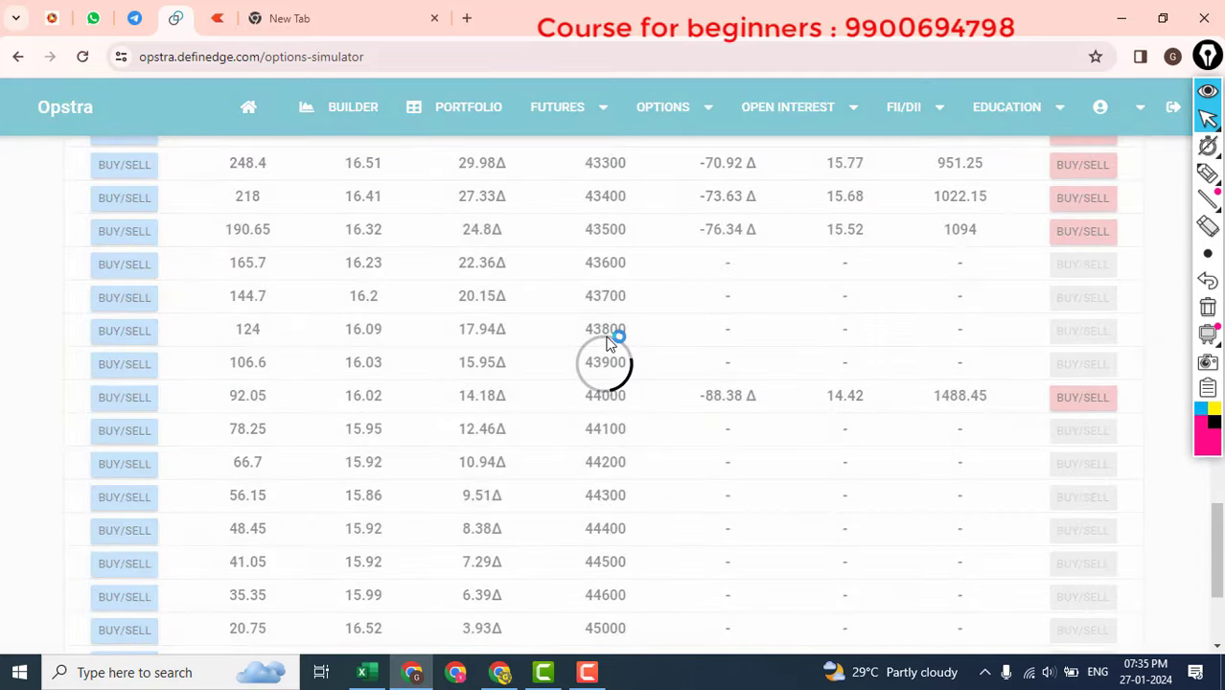
- Highlight the maximum profit and the breakeven range in the six-leg strategy summary
{"action": "scroll", "coordinate": [604, 345], "scroll_direction": "up", "scroll_amount": 20}
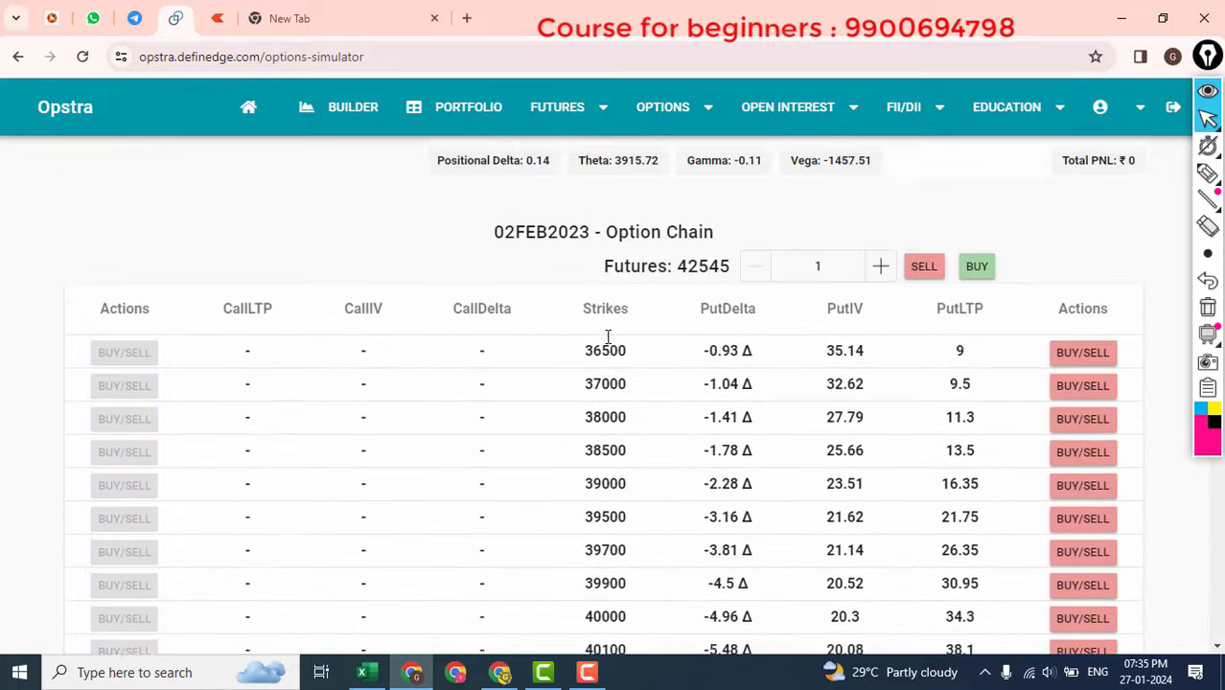
{"action": "double_click", "coordinate": [383, 429]}
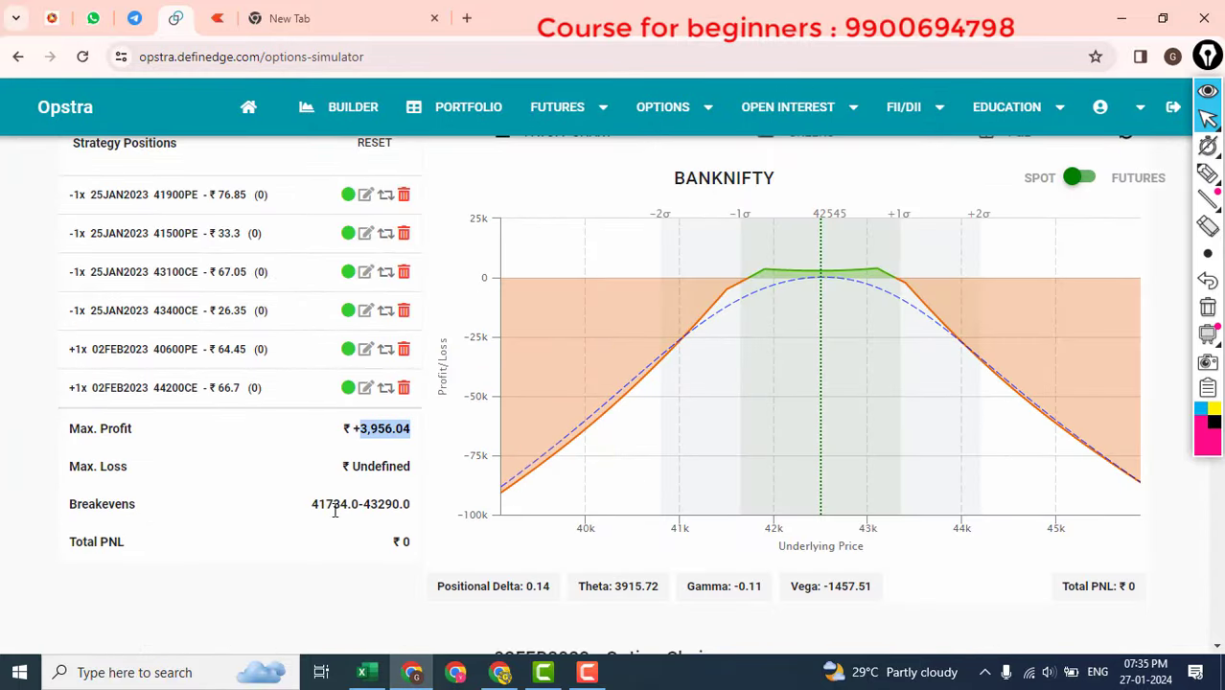
{"action": "left_click_drag", "start_coordinate": [309, 511], "coordinate": [413, 506]}
{"action": "left_click", "coordinate": [489, 492]}
- Advance the simulation one day at a time to Wed 25-Jan-2023 15:16, checking the Total PNL after each day
{"action": "scroll", "coordinate": [628, 457], "scroll_direction": "up", "scroll_amount": 1}
{"action": "scroll", "coordinate": [628, 458], "scroll_direction": "up", "scroll_amount": 1}
{"action": "left_click", "coordinate": [1097, 161]}
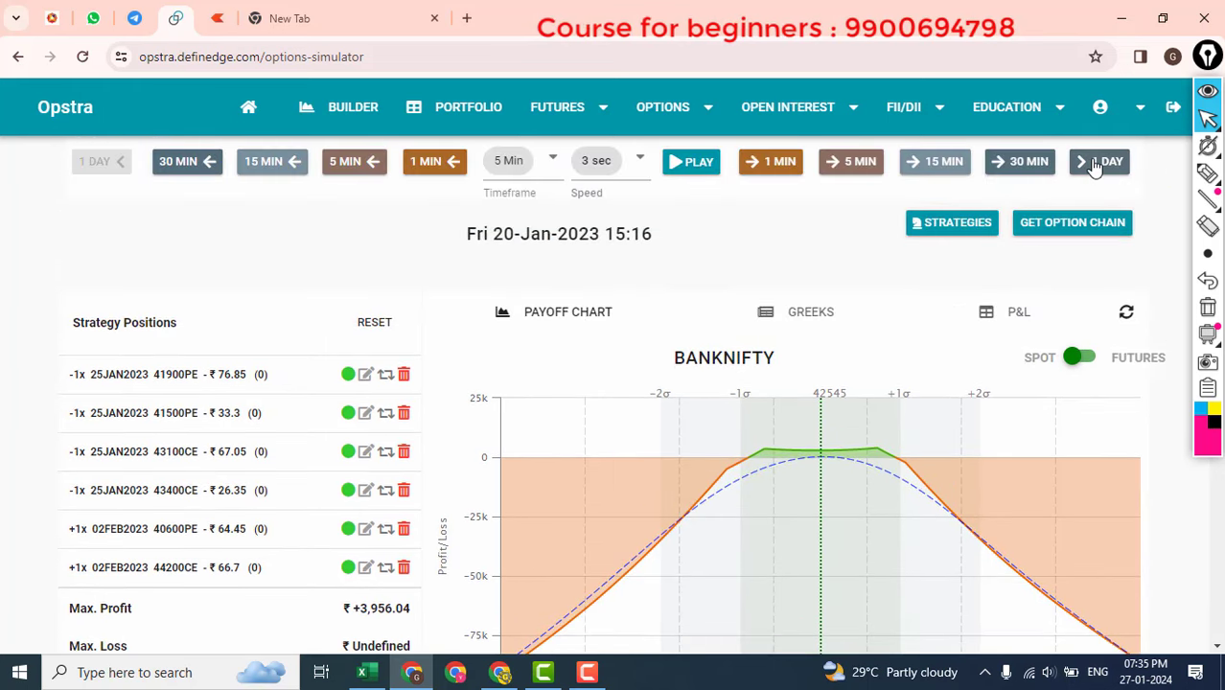
{"action": "scroll", "coordinate": [872, 355], "scroll_direction": "down", "scroll_amount": 2}
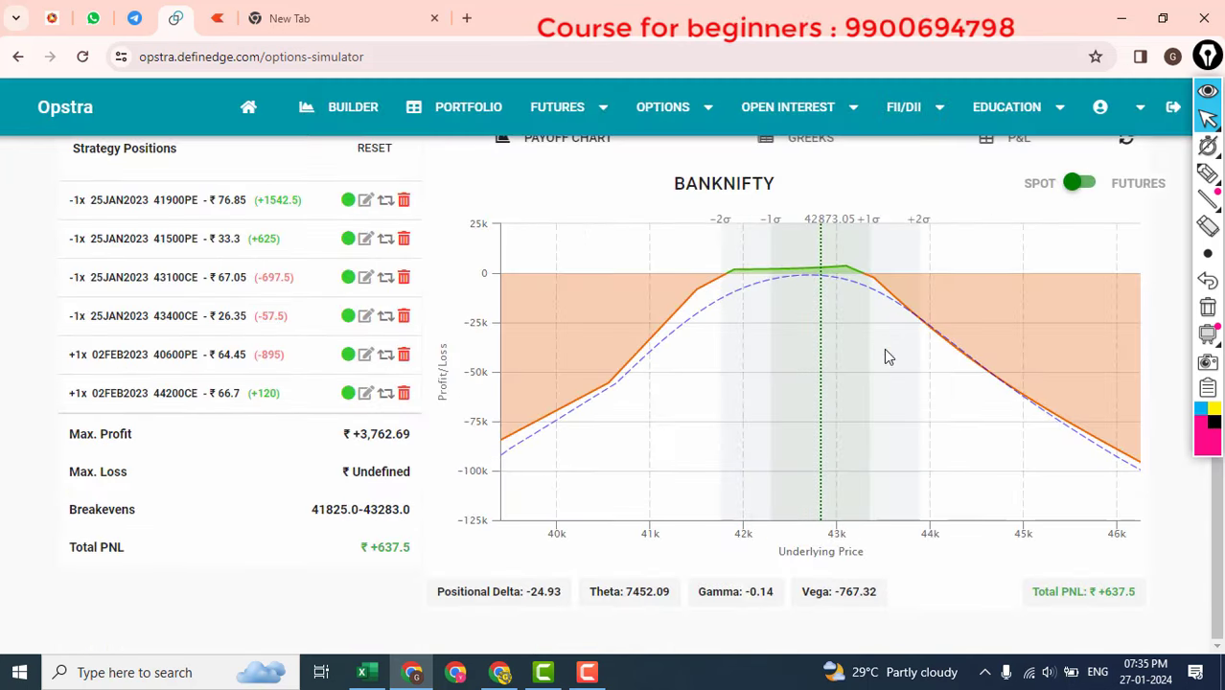
{"action": "scroll", "coordinate": [984, 519], "scroll_direction": "up", "scroll_amount": 2}
{"action": "scroll", "coordinate": [997, 554], "scroll_direction": "up", "scroll_amount": 3}
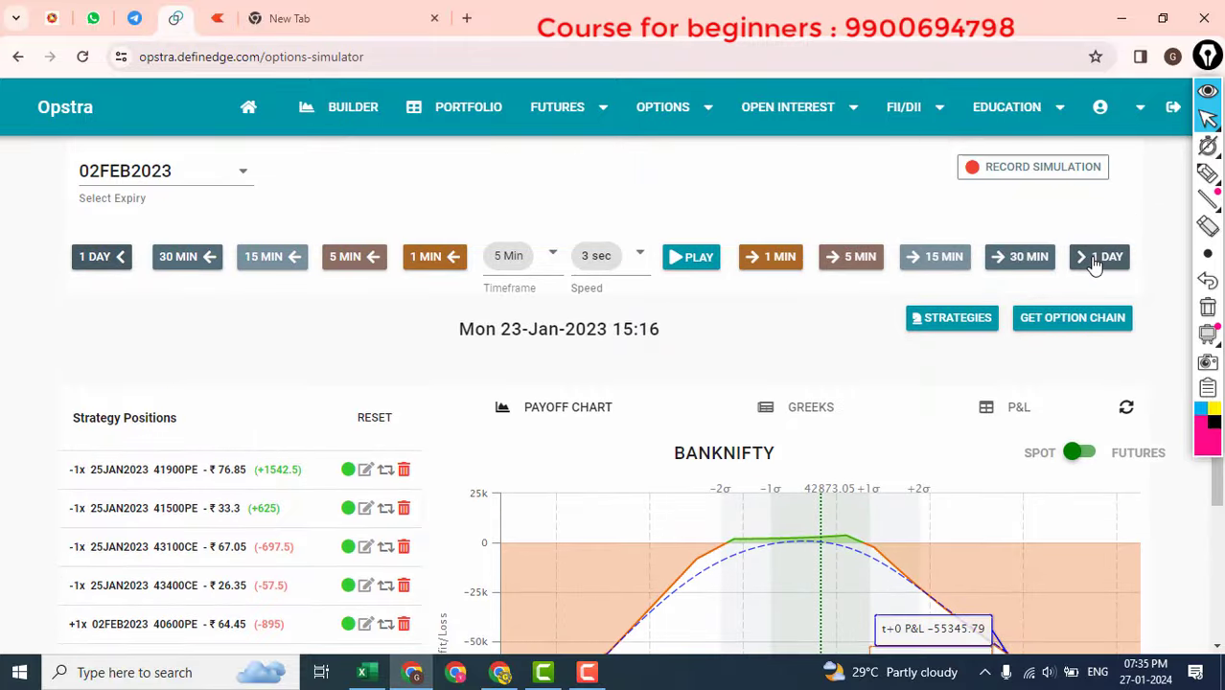
{"action": "left_click", "coordinate": [1099, 255]}
{"action": "scroll", "coordinate": [935, 381], "scroll_direction": "down", "scroll_amount": 4}
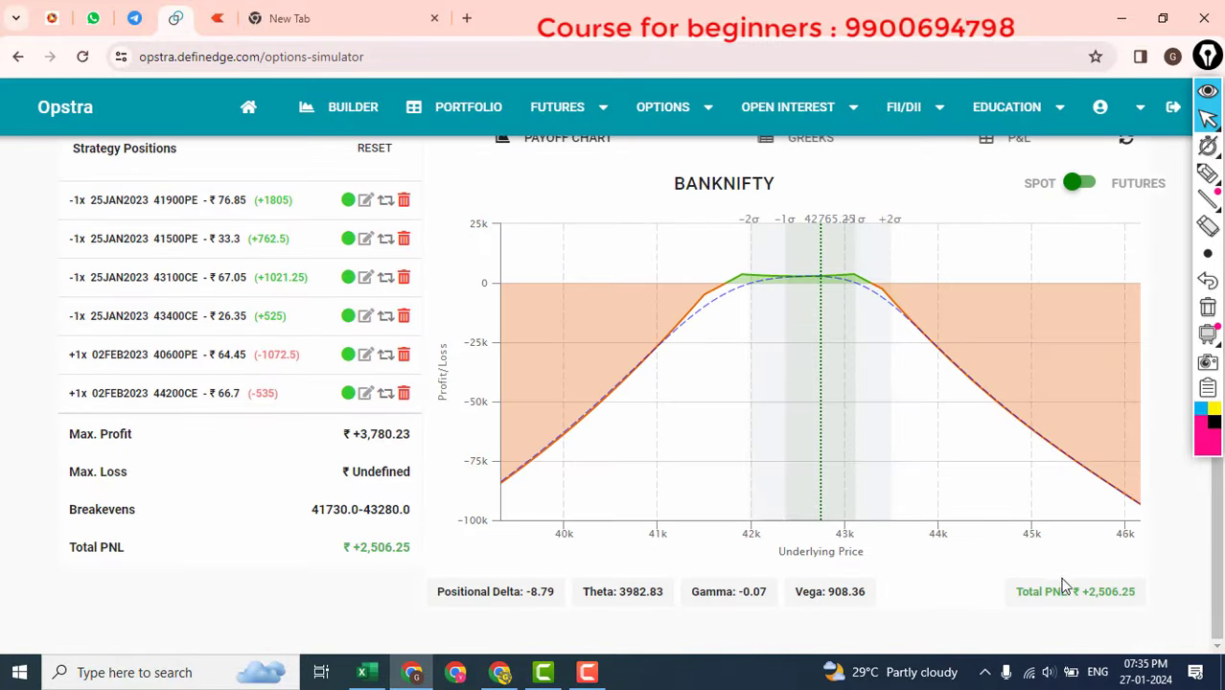
{"action": "scroll", "coordinate": [626, 485], "scroll_direction": "up", "scroll_amount": 3}
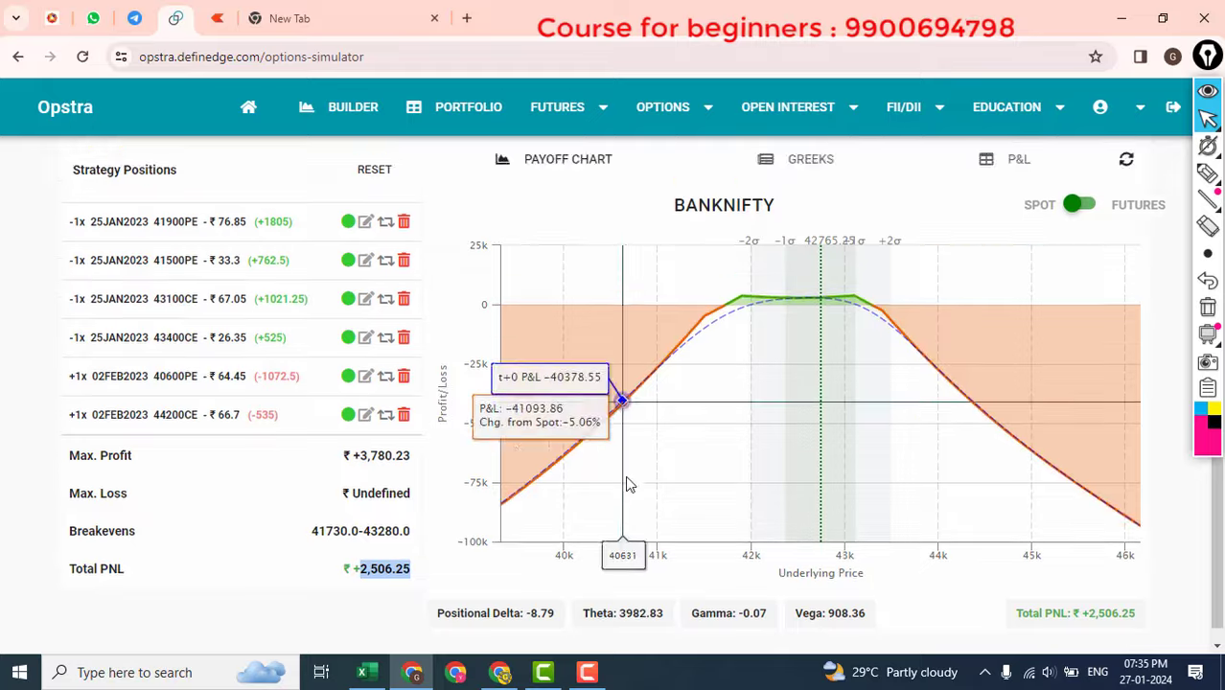
{"action": "left_click", "coordinate": [1083, 255]}
{"action": "scroll", "coordinate": [671, 412], "scroll_direction": "down", "scroll_amount": 3}
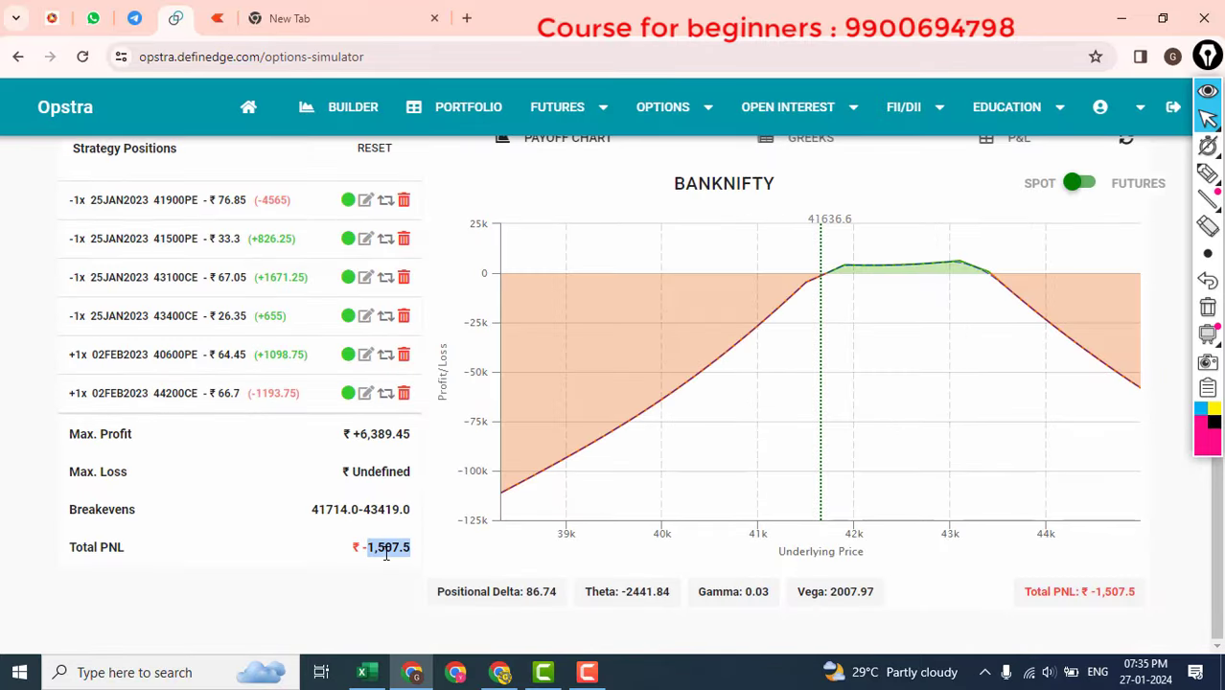
- Advance the simulation in 5-minute and 1-minute increments to 15:30 on the 25-Jan-2023 expiry day and highlight the Total PNL
{"action": "scroll", "coordinate": [901, 364], "scroll_direction": "up", "scroll_amount": 3}
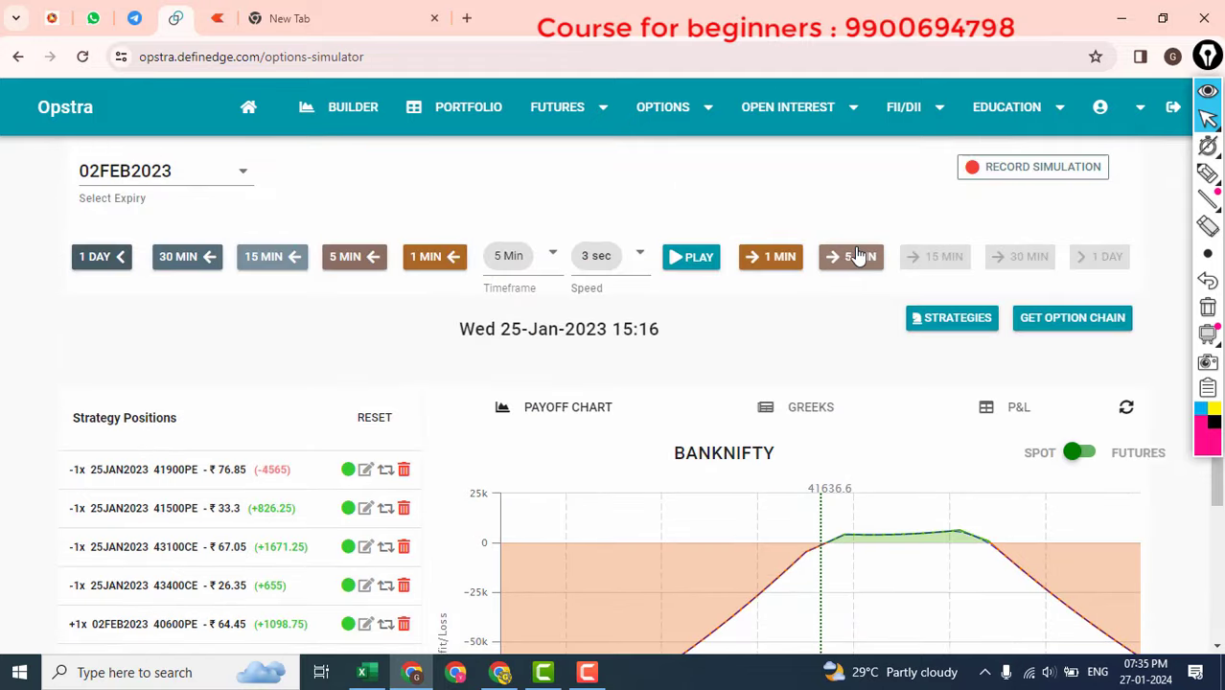
{"action": "left_click", "coordinate": [861, 256]}
{"action": "scroll", "coordinate": [753, 417], "scroll_direction": "down", "scroll_amount": 3}
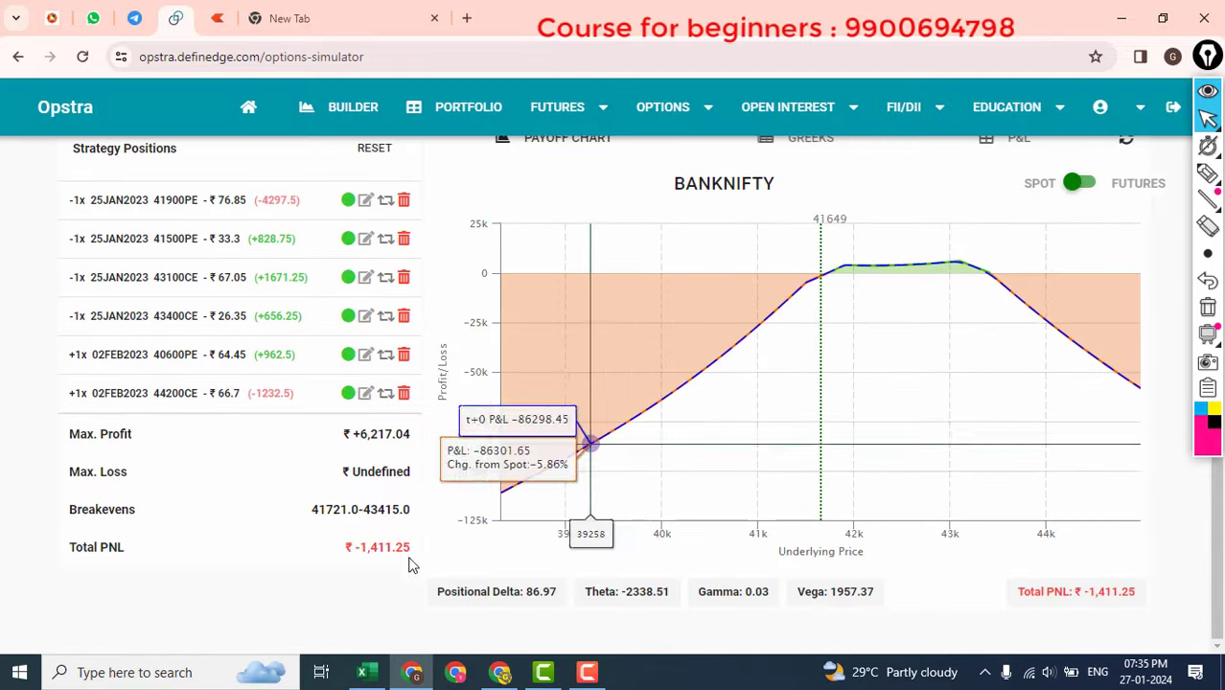
{"action": "scroll", "coordinate": [410, 565], "scroll_direction": "up", "scroll_amount": 3}
{"action": "left_click", "coordinate": [858, 256]}
{"action": "scroll", "coordinate": [661, 427], "scroll_direction": "down", "scroll_amount": 3}
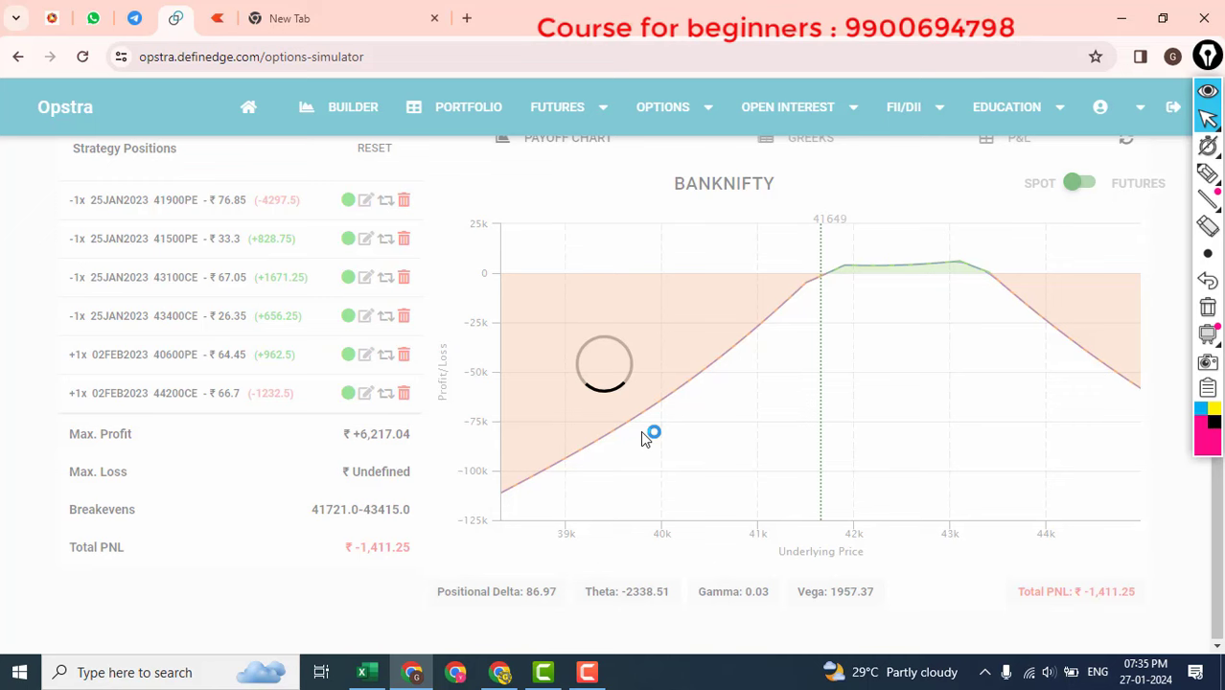
{"action": "scroll", "coordinate": [671, 426], "scroll_direction": "up", "scroll_amount": 3}
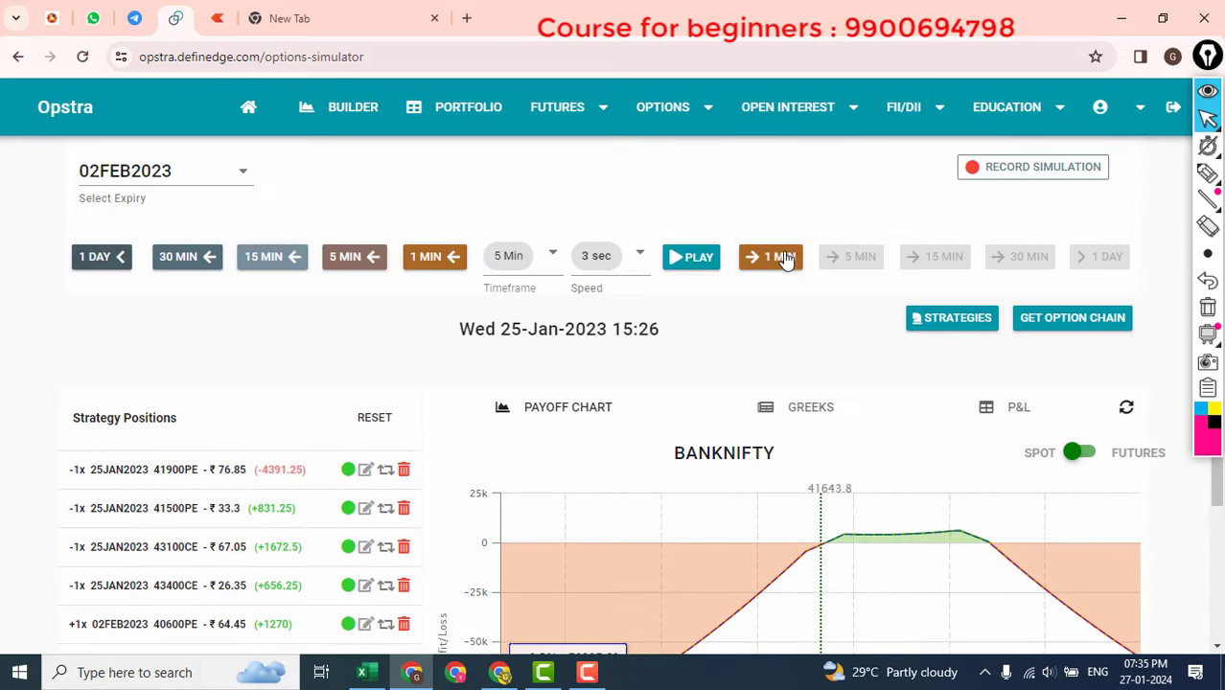
{"action": "left_click", "coordinate": [782, 258]}
{"action": "left_click", "coordinate": [769, 258]}
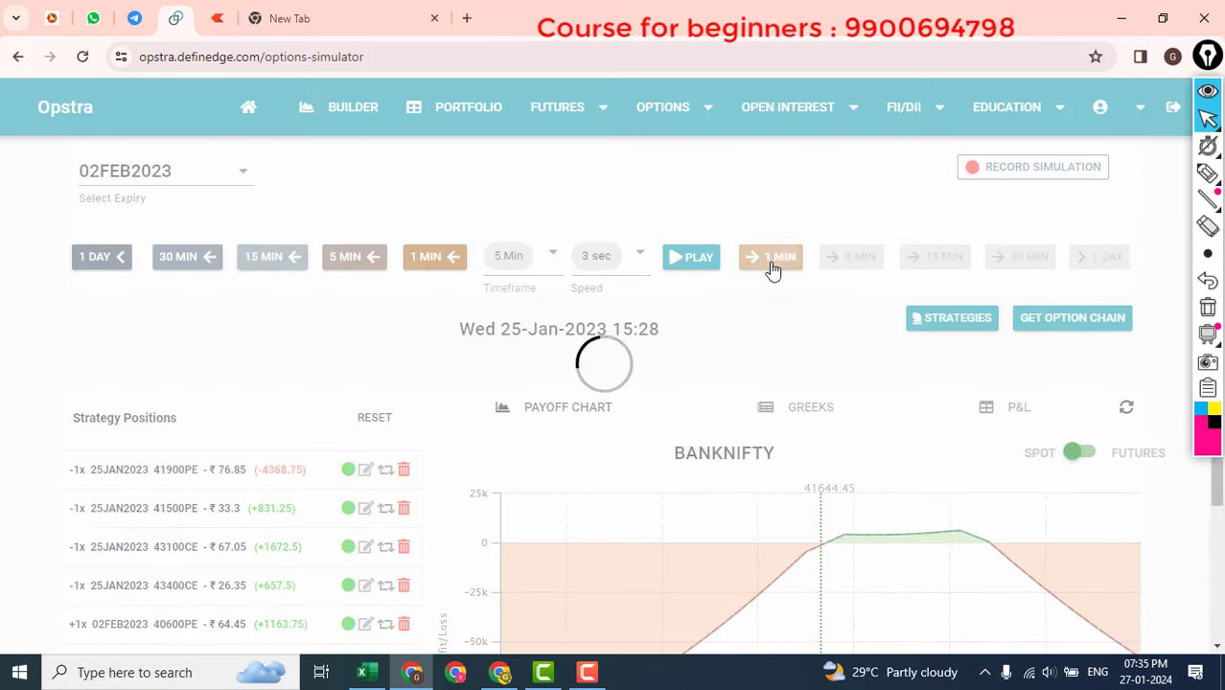
{"action": "left_click", "coordinate": [771, 258]}
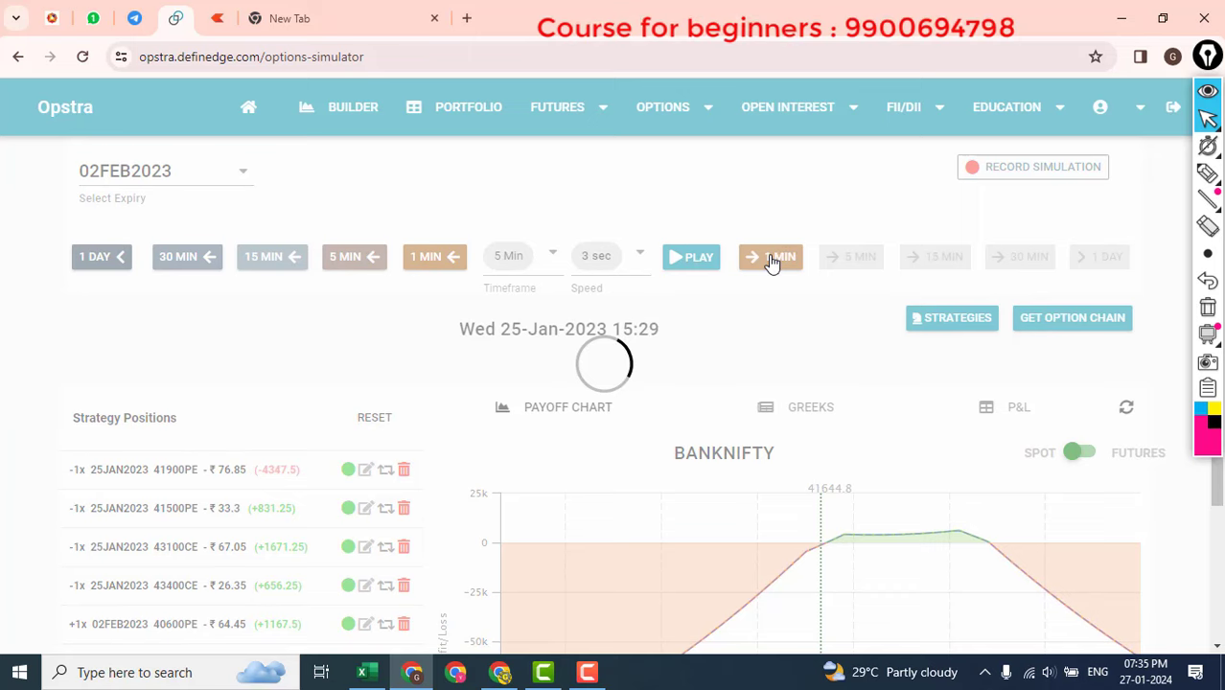
{"action": "left_click", "coordinate": [772, 261]}
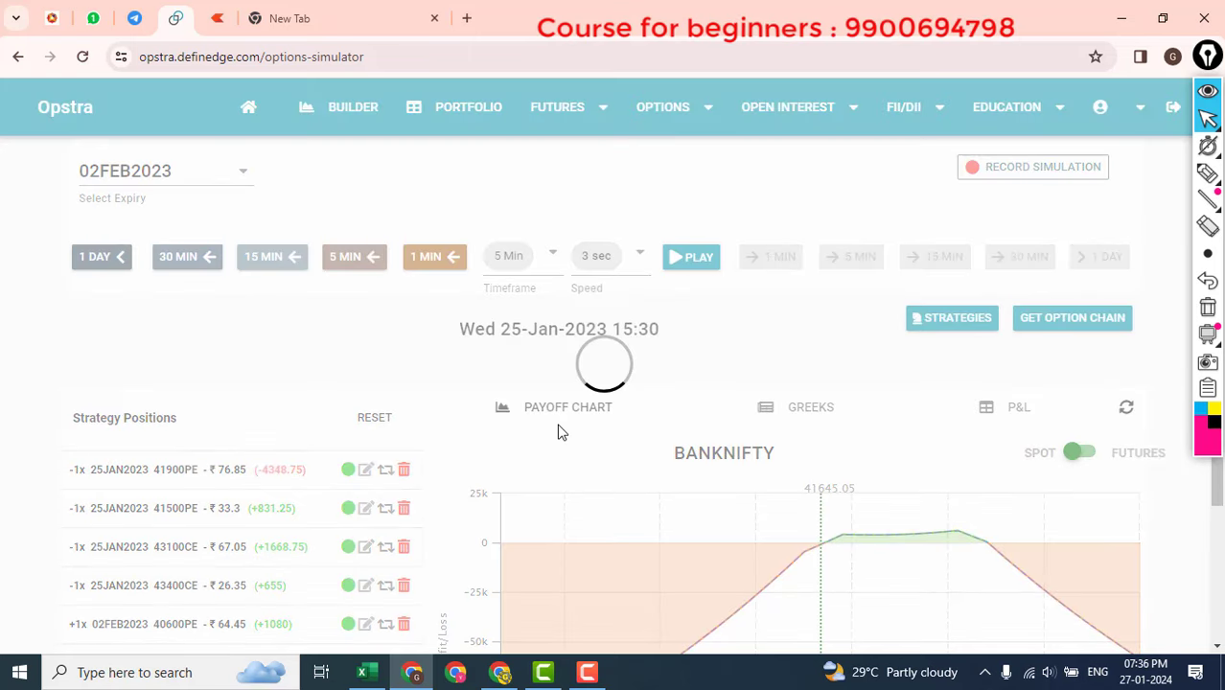
{"action": "scroll", "coordinate": [560, 433], "scroll_direction": "down", "scroll_amount": 3}
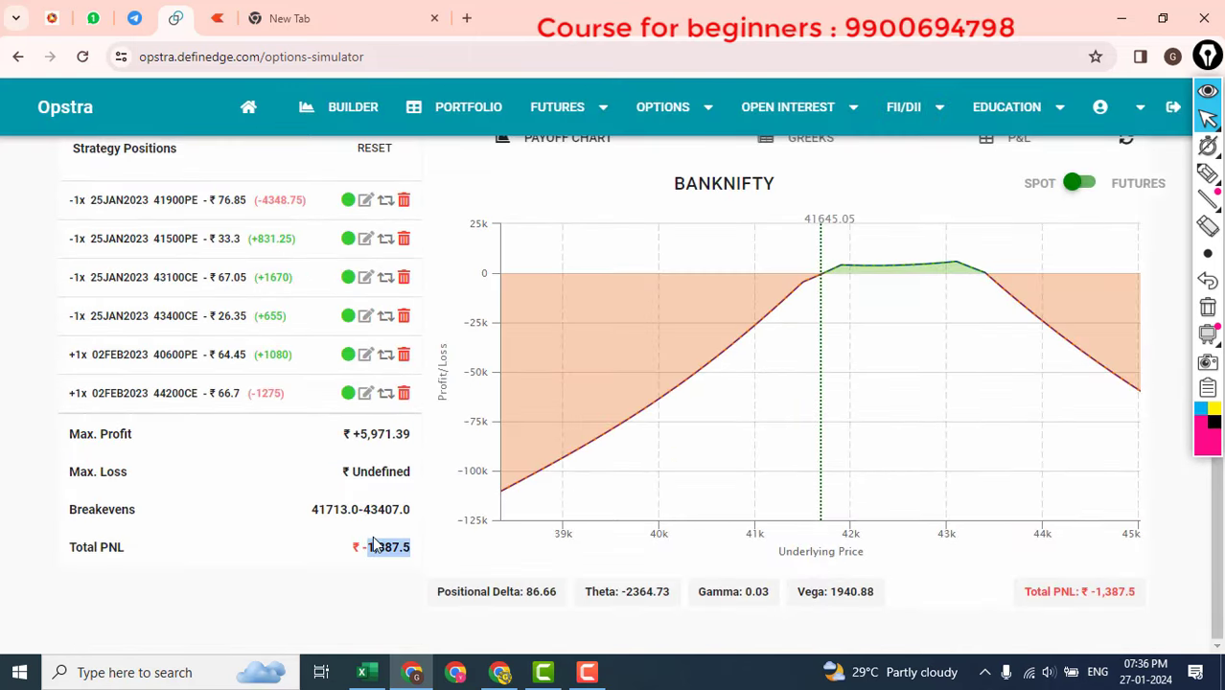
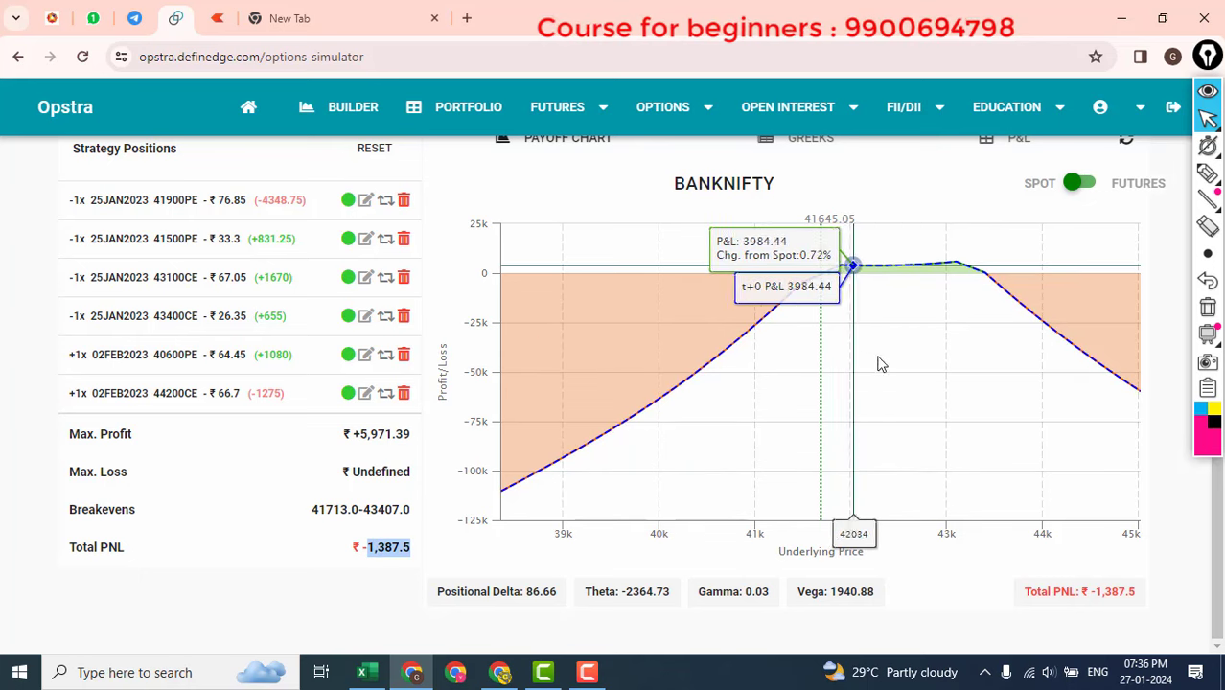
- Write a freehand "3K" note with arrows and circles around the spot line on the payoff chart, and clear the drawings
{"action": "scroll", "coordinate": [868, 345], "scroll_direction": "up", "scroll_amount": 1}
{"action": "key", "text": "ctrl+shift+p"}
{"action": "left_click_drag", "start_coordinate": [704, 458], "coordinate": [746, 437]}
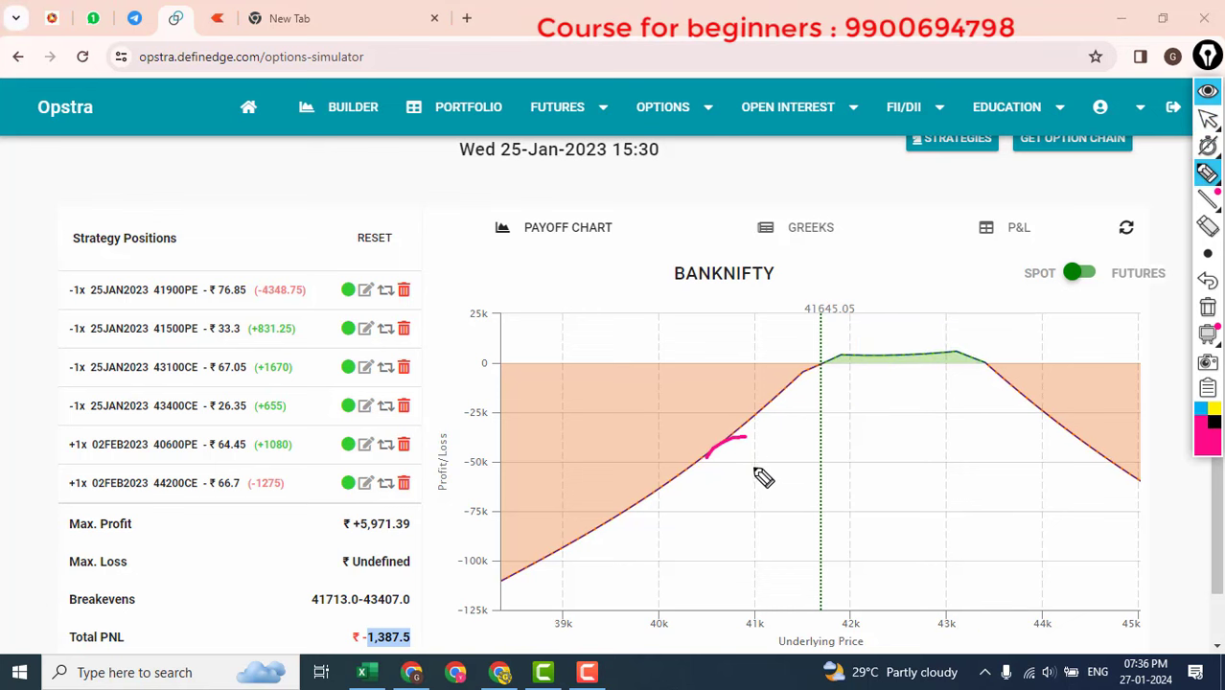
{"action": "left_click_drag", "start_coordinate": [764, 509], "coordinate": [861, 465]}
{"action": "left_click_drag", "start_coordinate": [791, 523], "coordinate": [909, 433]}
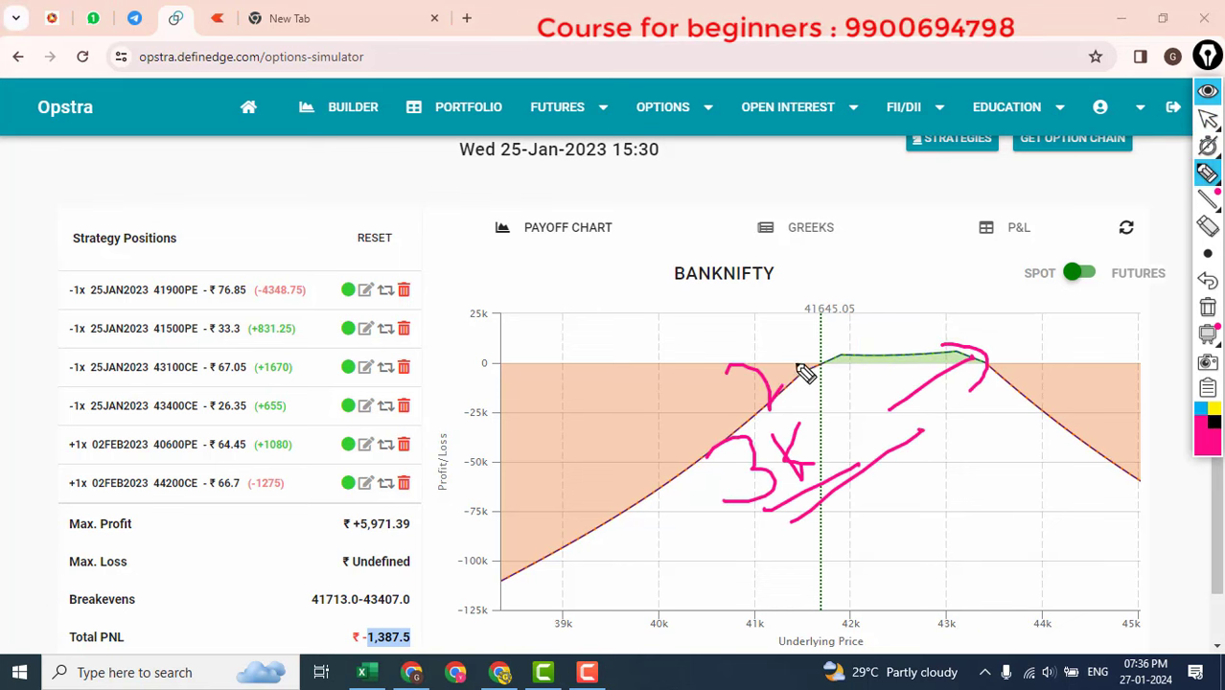
{"action": "mouse_move", "coordinate": [862, 284]}
{"action": "left_mouse_down"}
{"action": "mouse_move", "coordinate": [651, 473]}
{"action": "mouse_move", "coordinate": [963, 159]}
{"action": "left_mouse_up"}
{"action": "left_click_drag", "start_coordinate": [723, 525], "coordinate": [822, 389]}
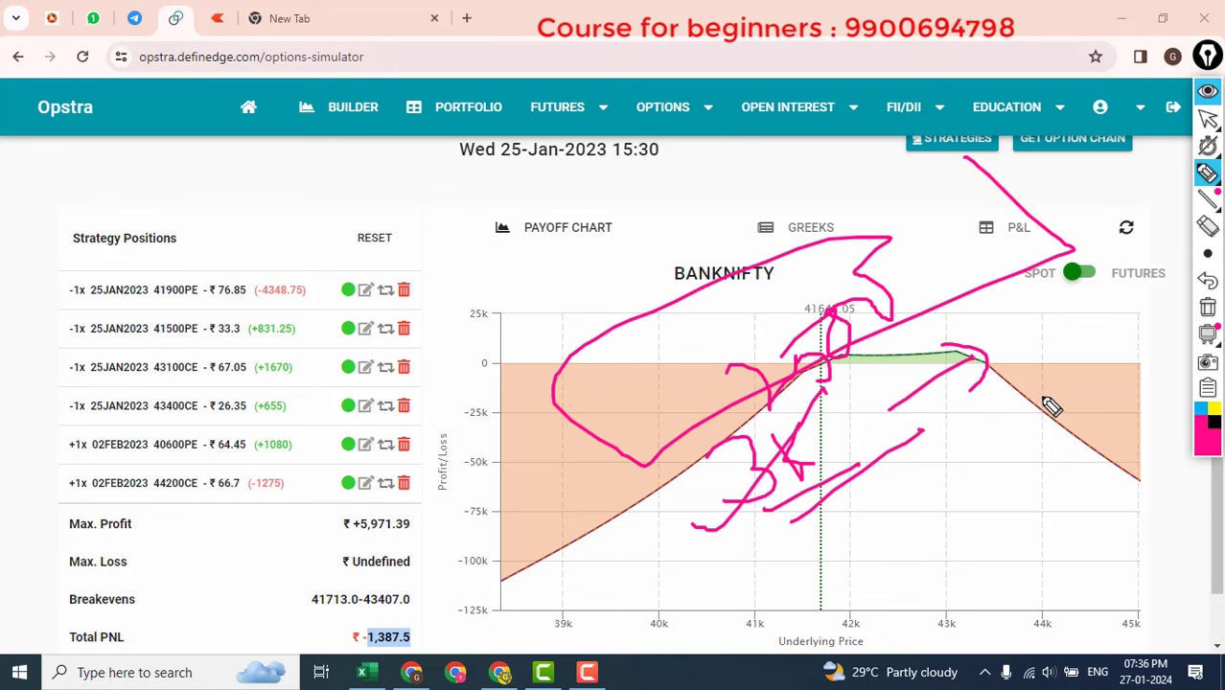
{"action": "left_click", "coordinate": [1208, 308]}
{"action": "left_click", "coordinate": [1208, 117]}
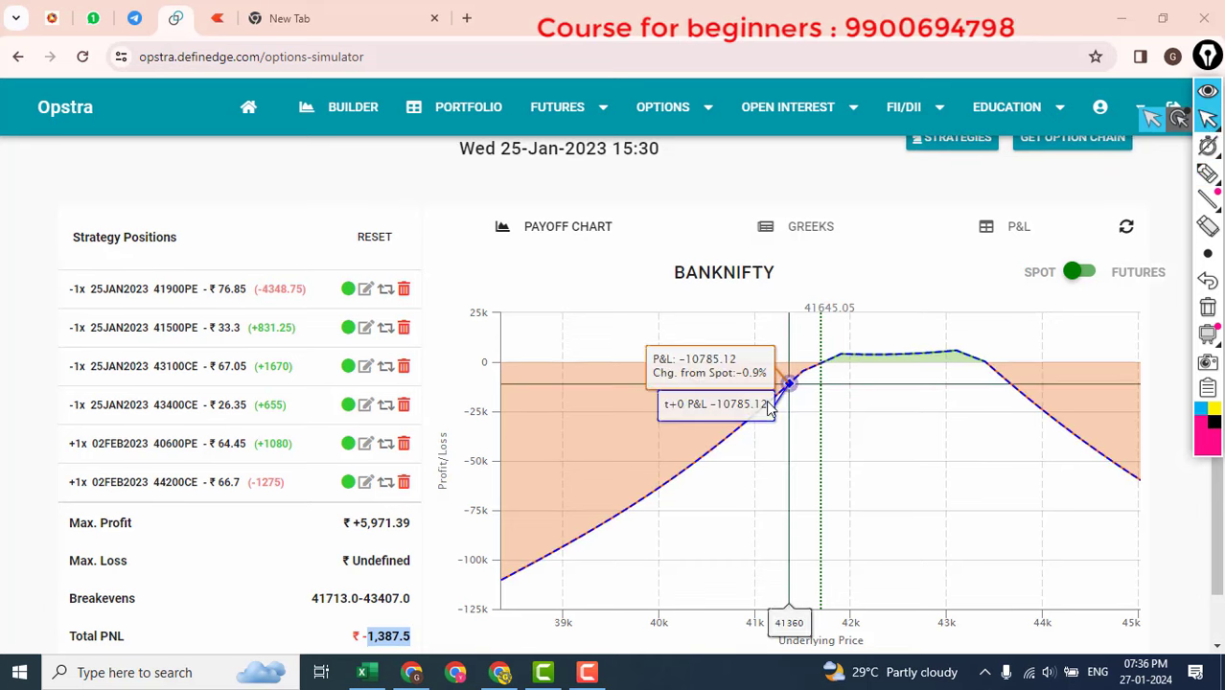
- Circle the Total PNL value with the pen and erase the mark
{"action": "scroll", "coordinate": [614, 470], "scroll_direction": "down", "scroll_amount": 1}
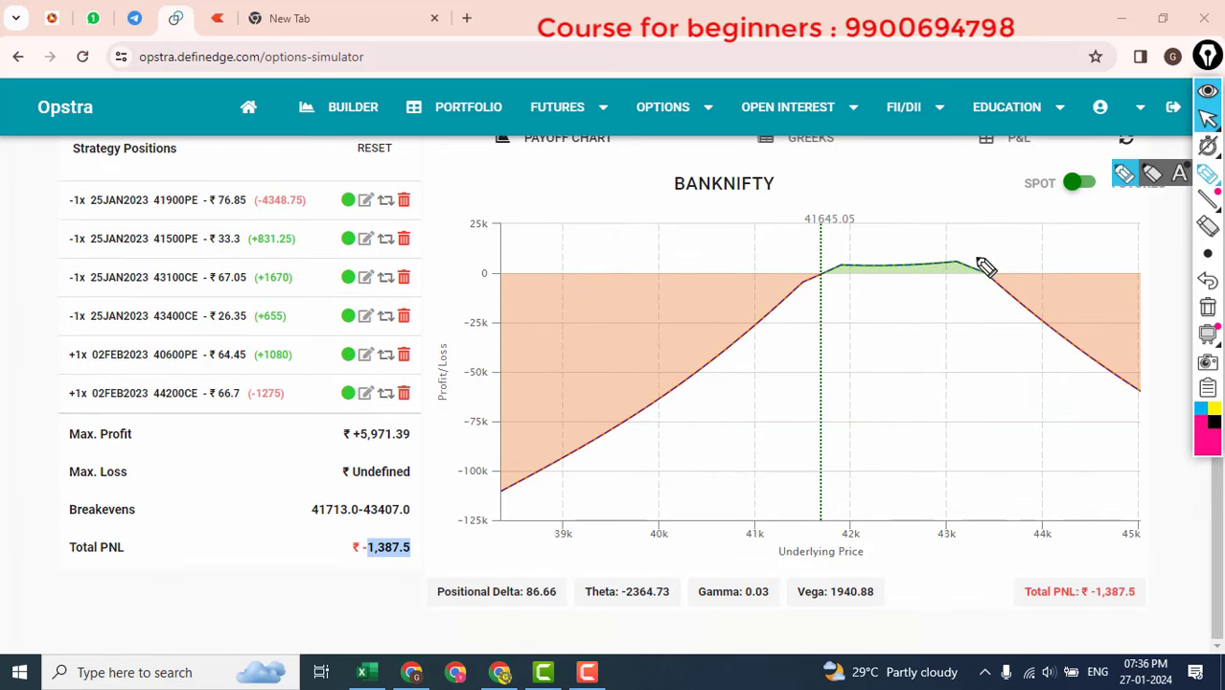
{"action": "left_click", "coordinate": [1208, 174]}
{"action": "left_click_drag", "start_coordinate": [456, 505], "coordinate": [360, 604]}
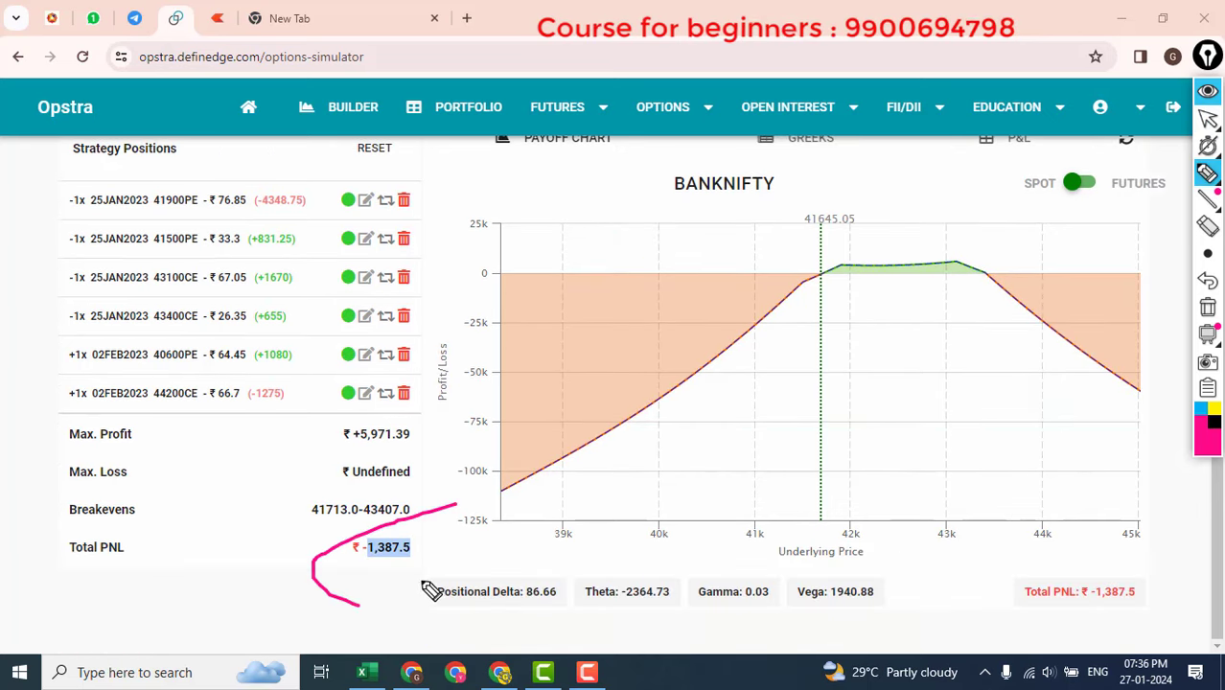
{"action": "left_click", "coordinate": [1208, 307]}
{"action": "left_click", "coordinate": [1208, 117]}
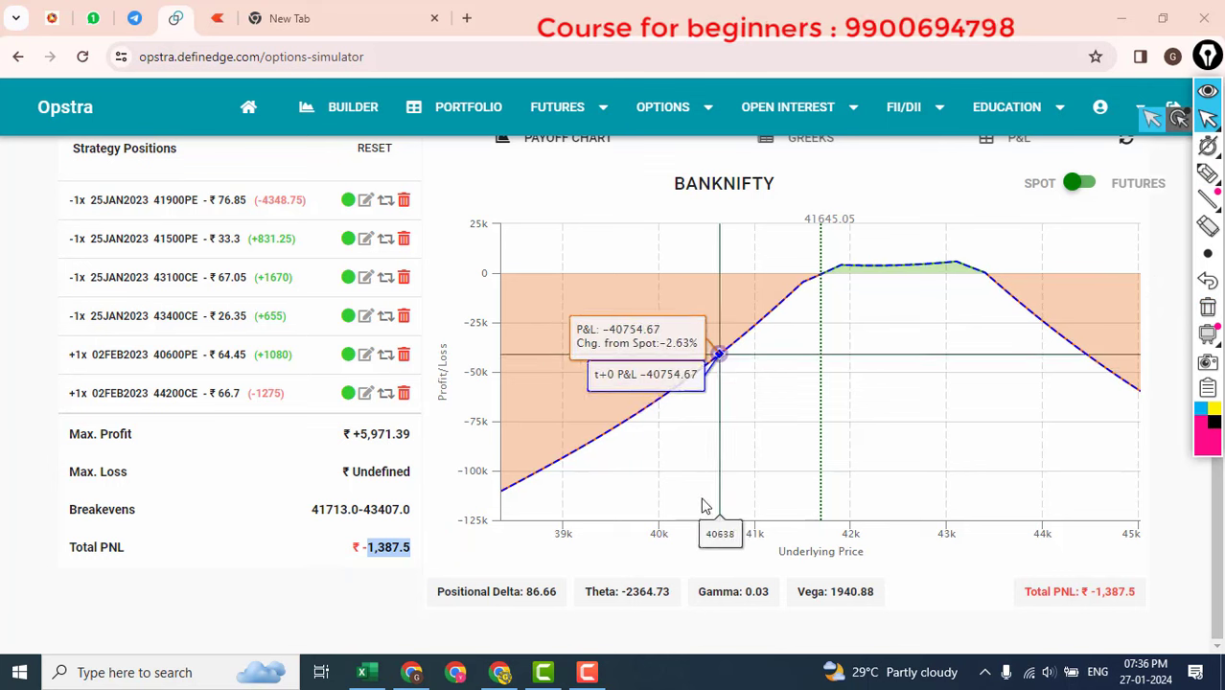
- Write a freehand target note and a circled note on the payoff chart, add a circled cross over the loss area, and clear everything
{"action": "left_click", "coordinate": [1208, 173]}
{"action": "left_click_drag", "start_coordinate": [603, 490], "coordinate": [634, 540]}
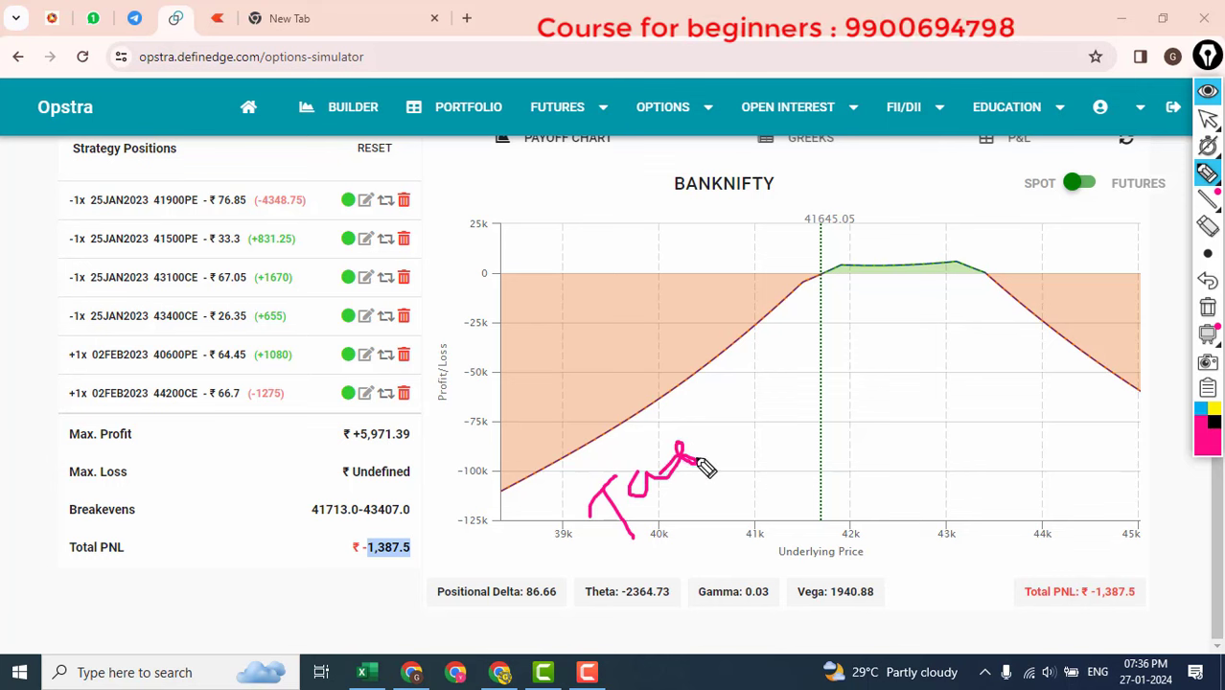
{"action": "mouse_move", "coordinate": [834, 530]}
{"action": "left_mouse_down"}
{"action": "mouse_move", "coordinate": [780, 416]}
{"action": "mouse_move", "coordinate": [828, 356]}
{"action": "mouse_move", "coordinate": [945, 328]}
{"action": "left_mouse_up"}
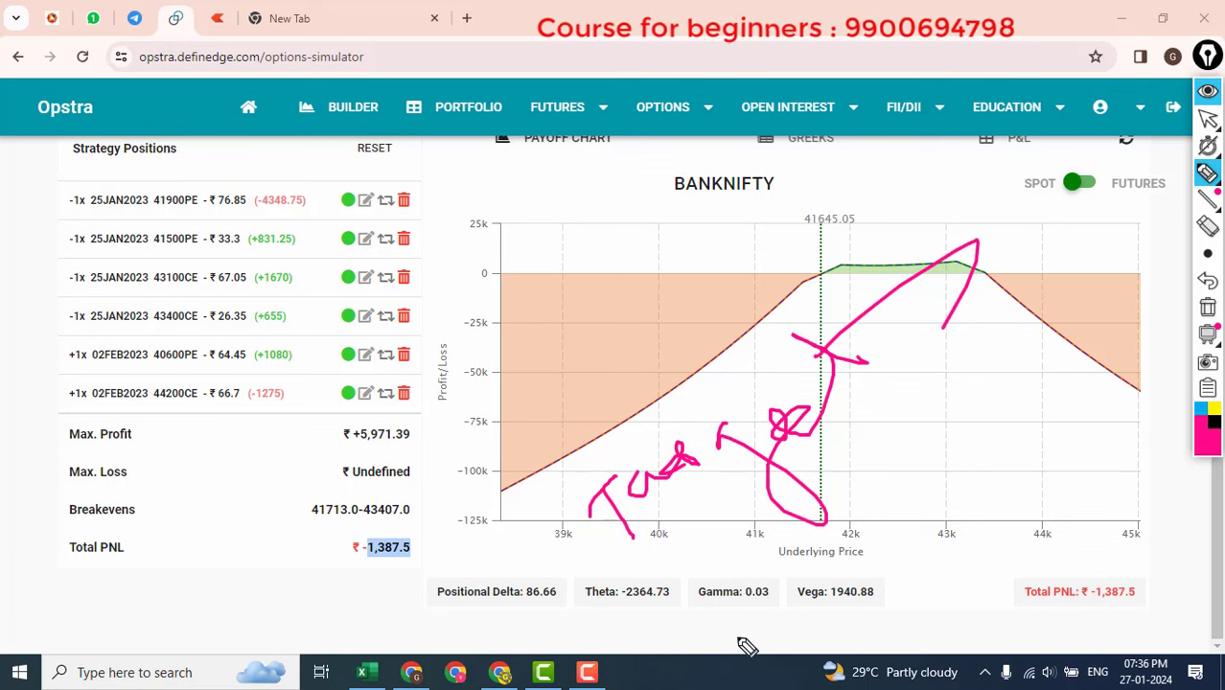
{"action": "mouse_move", "coordinate": [862, 527]}
{"action": "left_mouse_down"}
{"action": "mouse_move", "coordinate": [679, 627]}
{"action": "mouse_move", "coordinate": [889, 549]}
{"action": "mouse_move", "coordinate": [832, 521]}
{"action": "left_mouse_up"}
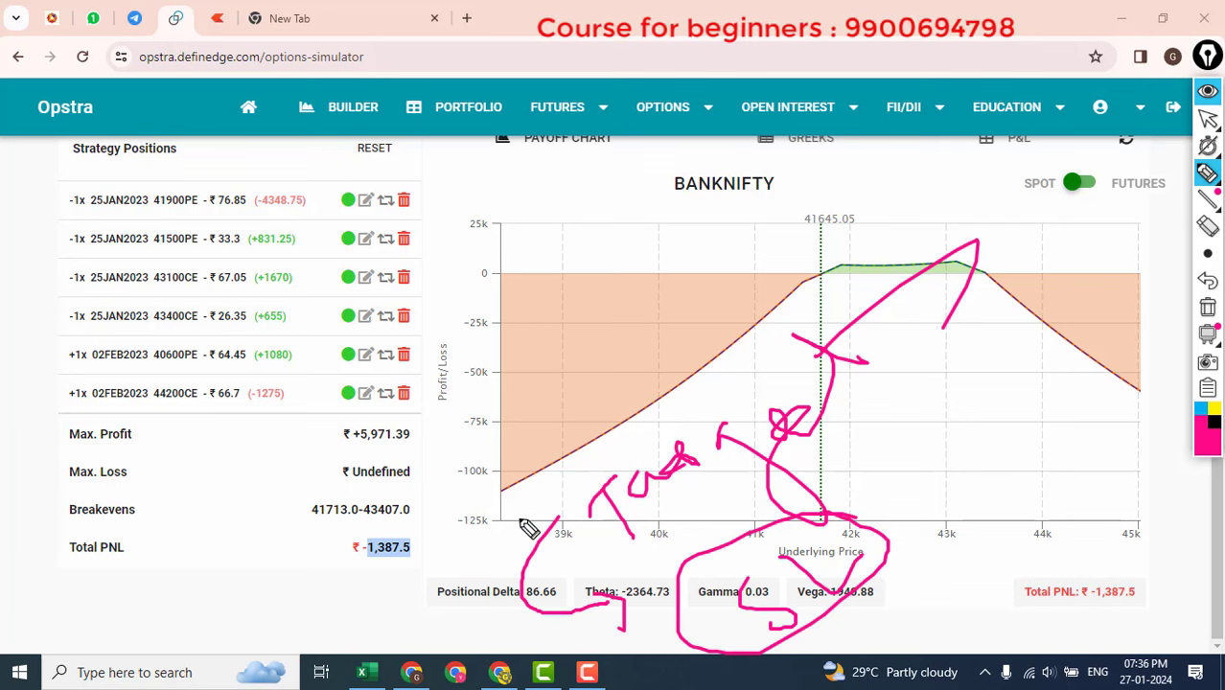
{"action": "left_click_drag", "start_coordinate": [719, 254], "coordinate": [661, 423]}
{"action": "left_click_drag", "start_coordinate": [588, 332], "coordinate": [827, 333]}
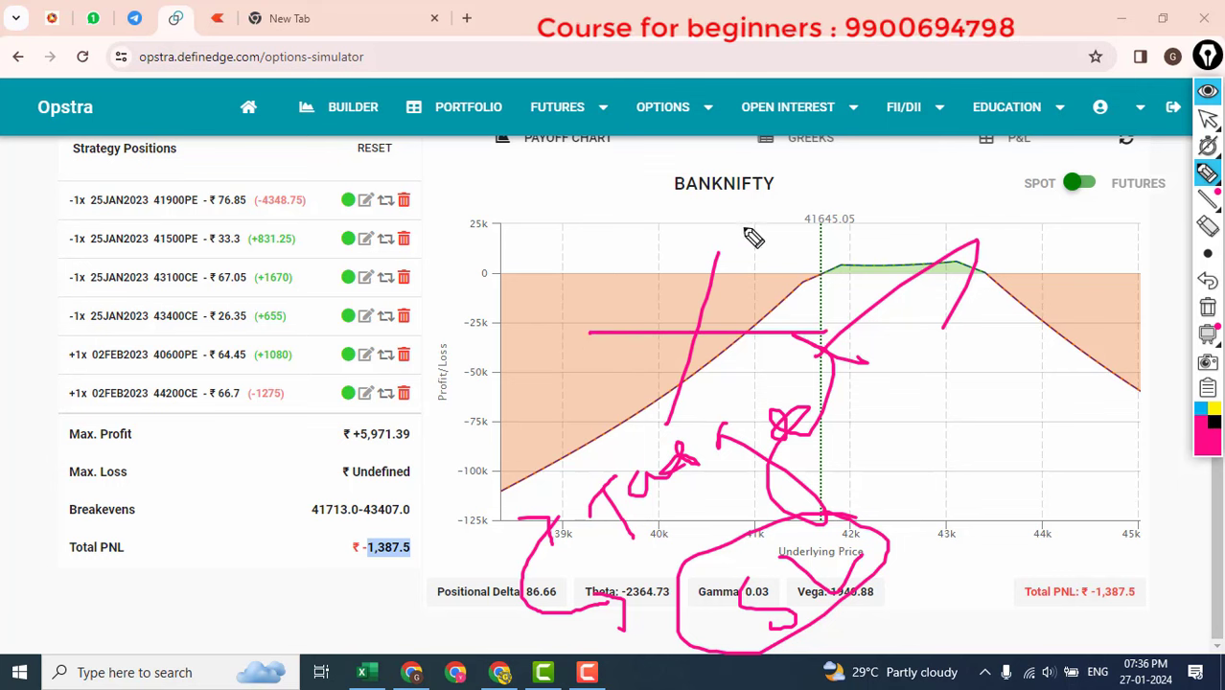
{"action": "mouse_move", "coordinate": [765, 235]}
{"action": "left_mouse_down"}
{"action": "mouse_move", "coordinate": [530, 360]}
{"action": "mouse_move", "coordinate": [665, 458]}
{"action": "mouse_move", "coordinate": [764, 256]}
{"action": "left_mouse_up"}
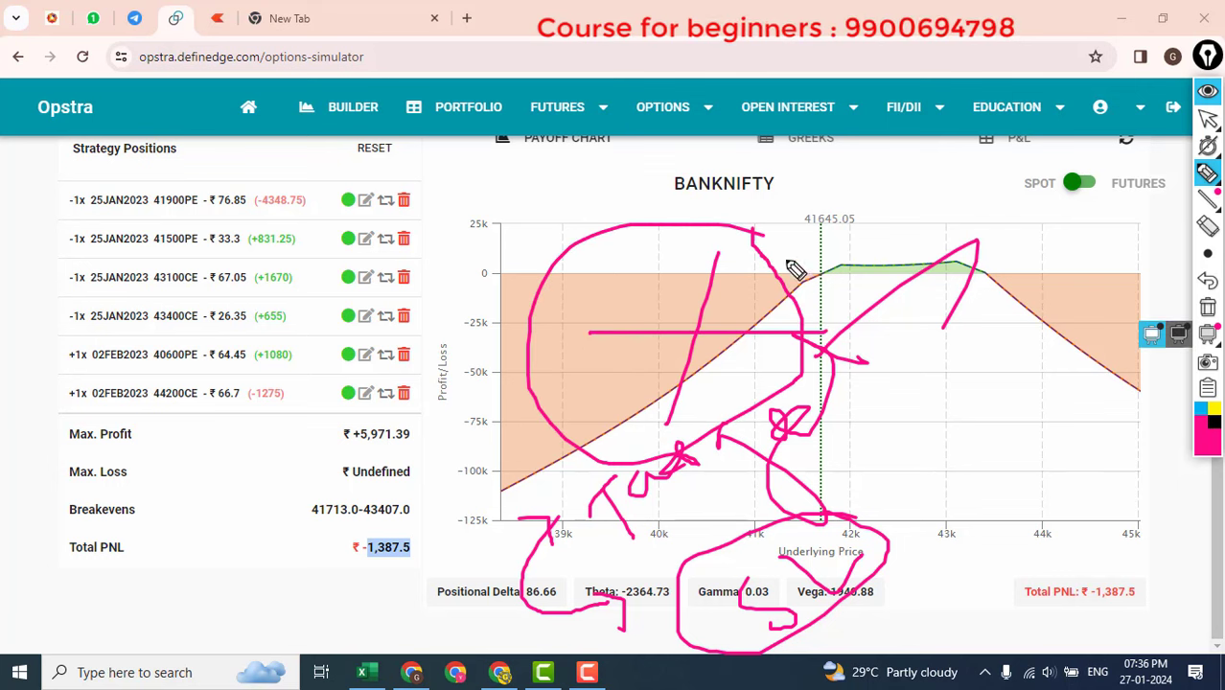
{"action": "left_click_drag", "start_coordinate": [779, 249], "coordinate": [883, 182]}
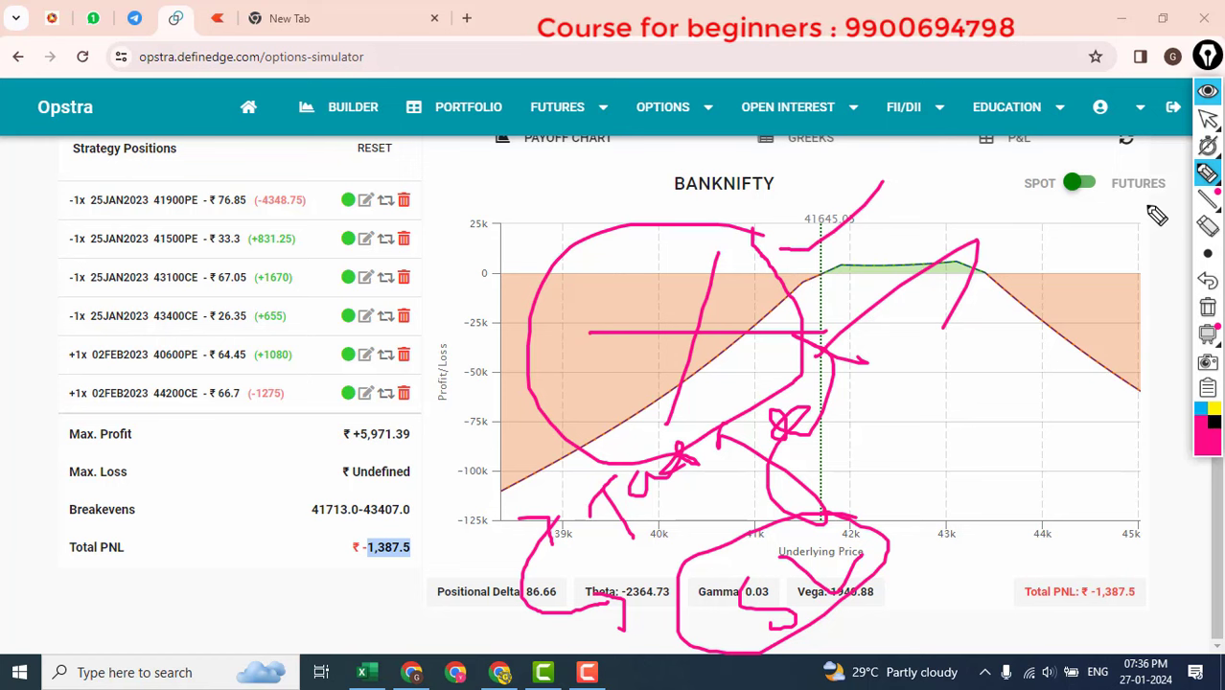
{"action": "left_click", "coordinate": [1208, 306]}
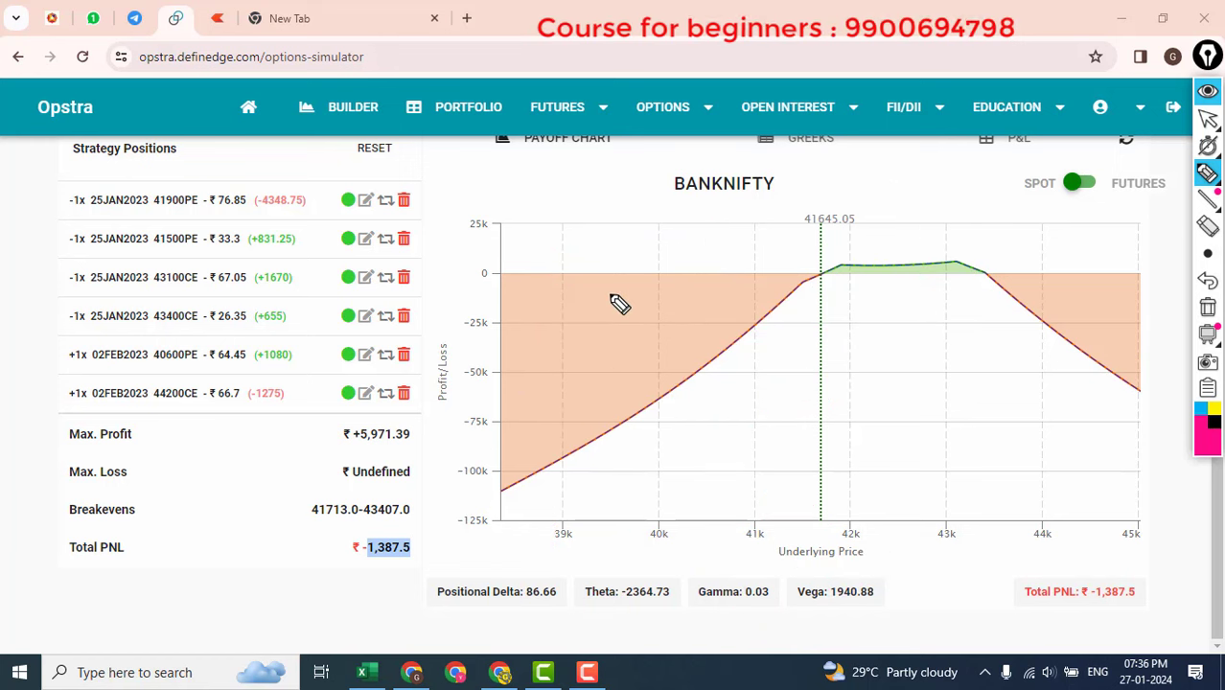
- Sketch freehand strokes over the lower loss area of the payoff chart, clear them and return to the normal pointer
{"action": "left_click_drag", "start_coordinate": [624, 326], "coordinate": [602, 276]}
{"action": "left_click_drag", "start_coordinate": [582, 290], "coordinate": [679, 209]}
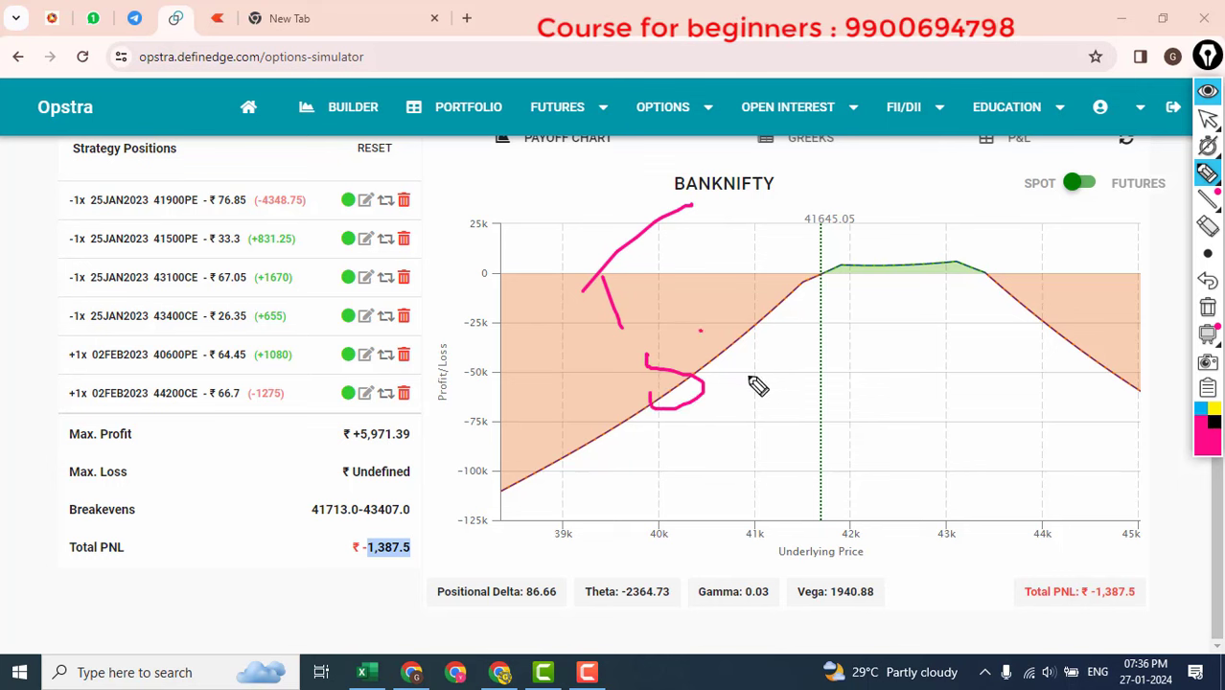
{"action": "left_click_drag", "start_coordinate": [581, 226], "coordinate": [633, 439]}
{"action": "mouse_move", "coordinate": [779, 383]}
{"action": "left_mouse_down"}
{"action": "mouse_move", "coordinate": [800, 196]}
{"action": "mouse_move", "coordinate": [725, 205]}
{"action": "left_mouse_up"}
{"action": "left_click", "coordinate": [1208, 307]}
{"action": "left_click", "coordinate": [1208, 117]}
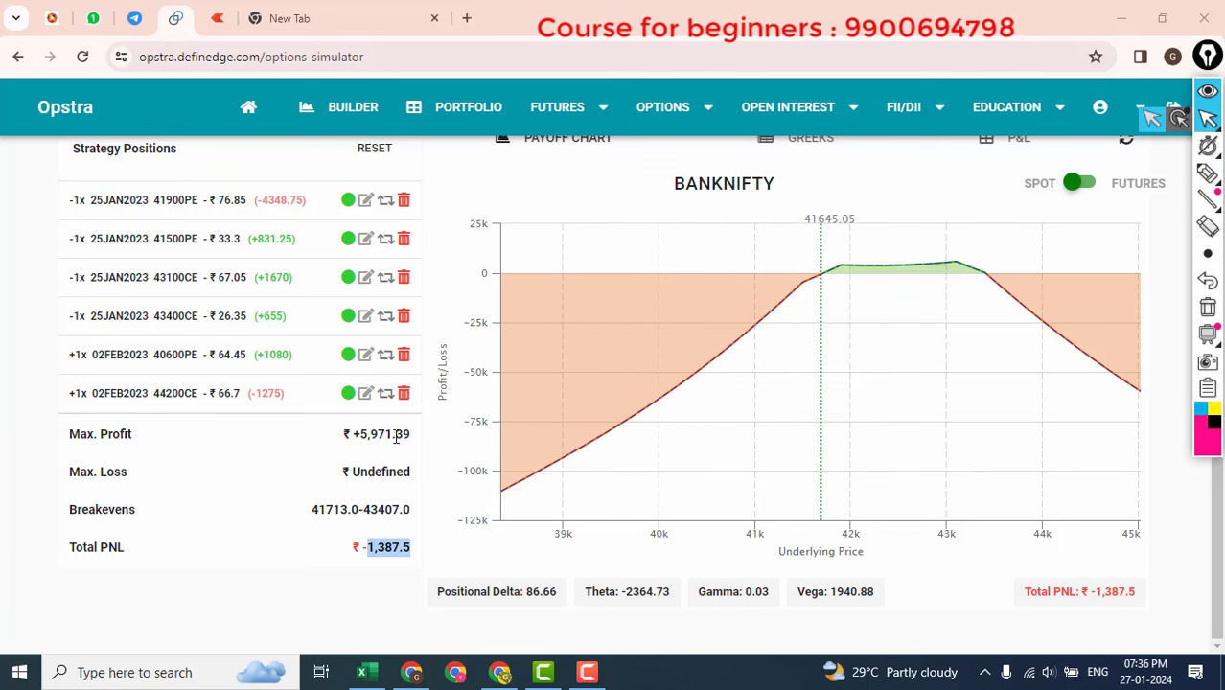
- Review the profit and loss of each leg at expiry and highlight the Total PNL again
{"action": "left_click", "coordinate": [244, 534]}
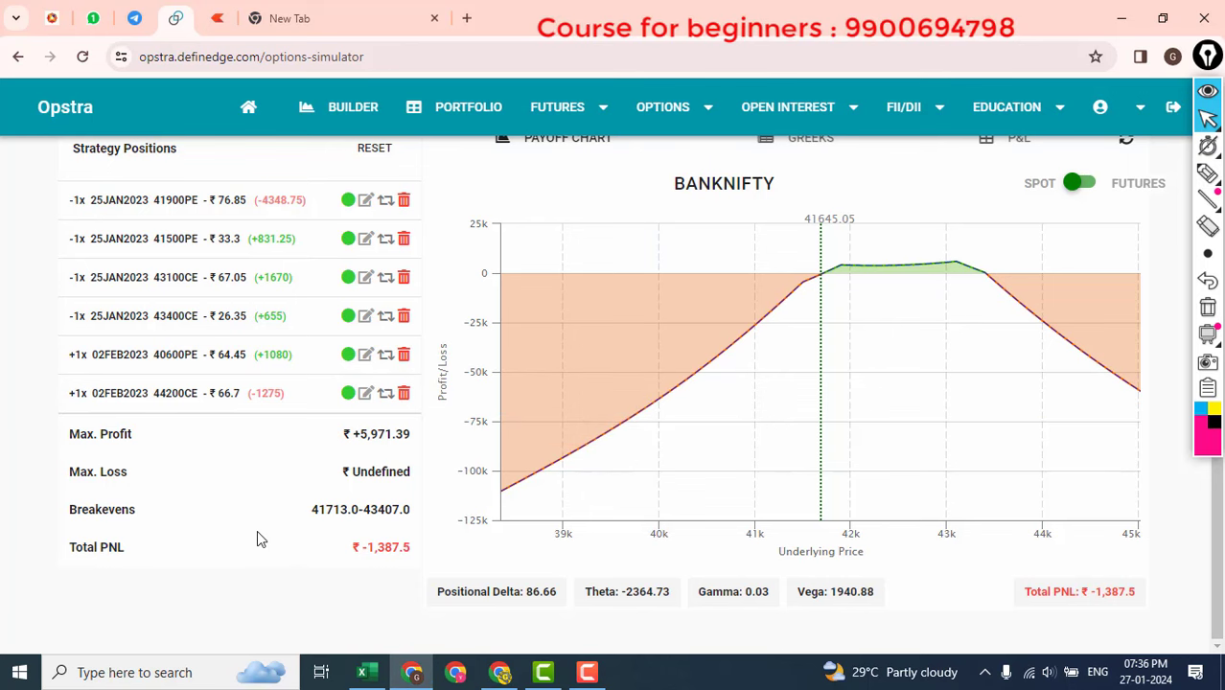
{"action": "scroll", "coordinate": [257, 539], "scroll_direction": "up", "scroll_amount": 3}
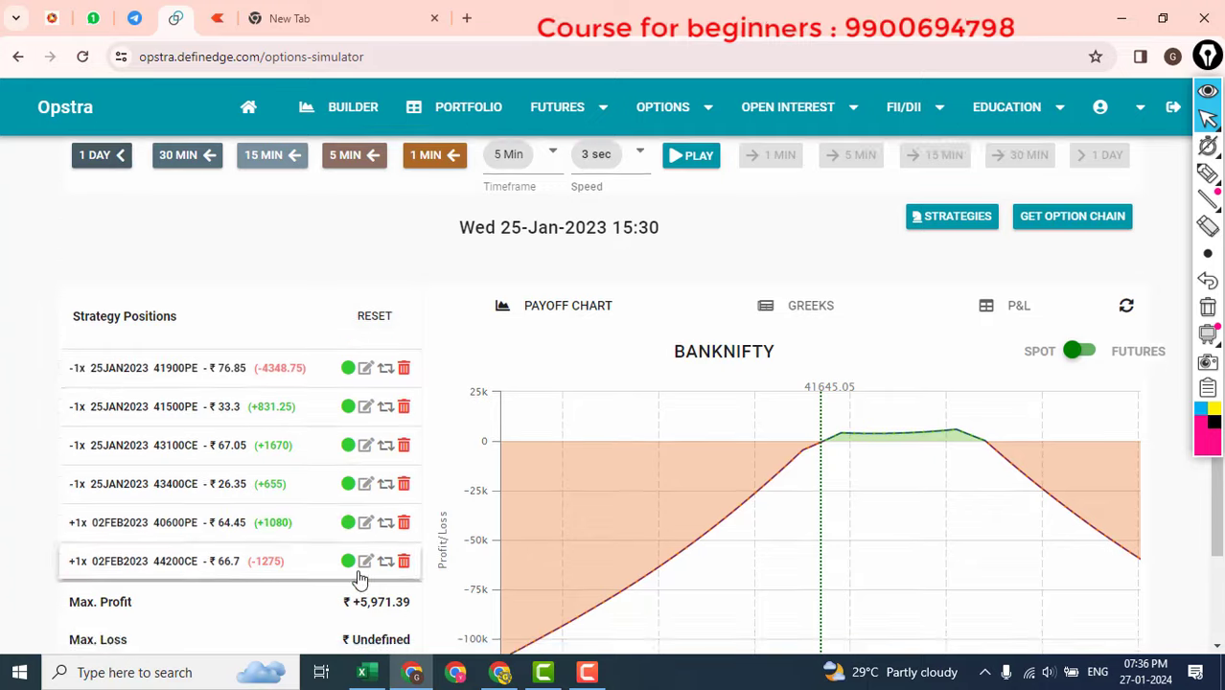
{"action": "scroll", "coordinate": [359, 579], "scroll_direction": "down", "scroll_amount": 2}
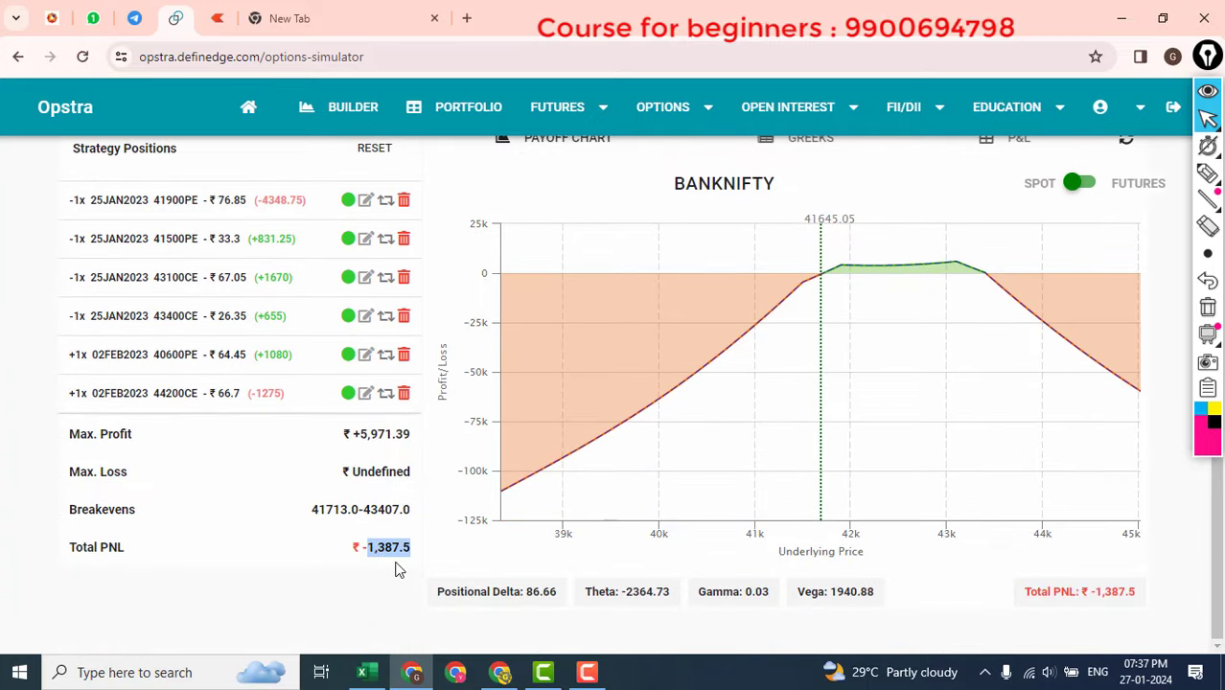
{"action": "scroll", "coordinate": [365, 623], "scroll_direction": "up", "scroll_amount": 3}
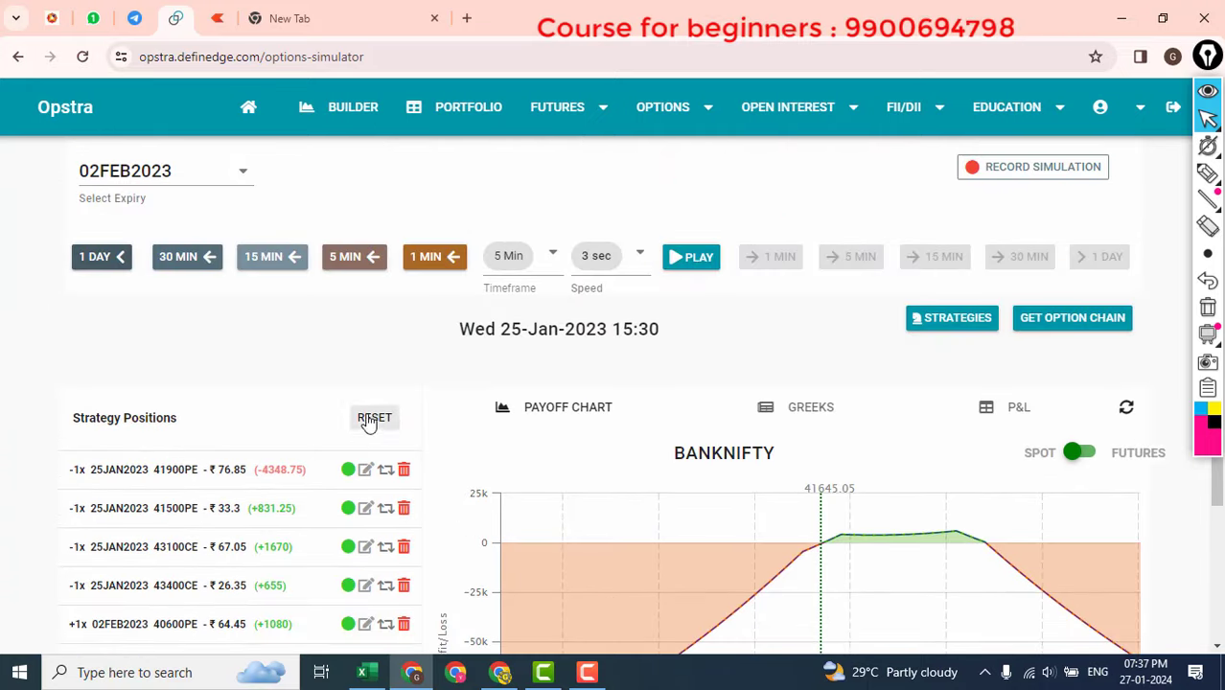
{"action": "scroll", "coordinate": [189, 296], "scroll_direction": "up", "scroll_amount": 3}
{"action": "left_click", "coordinate": [155, 444]}
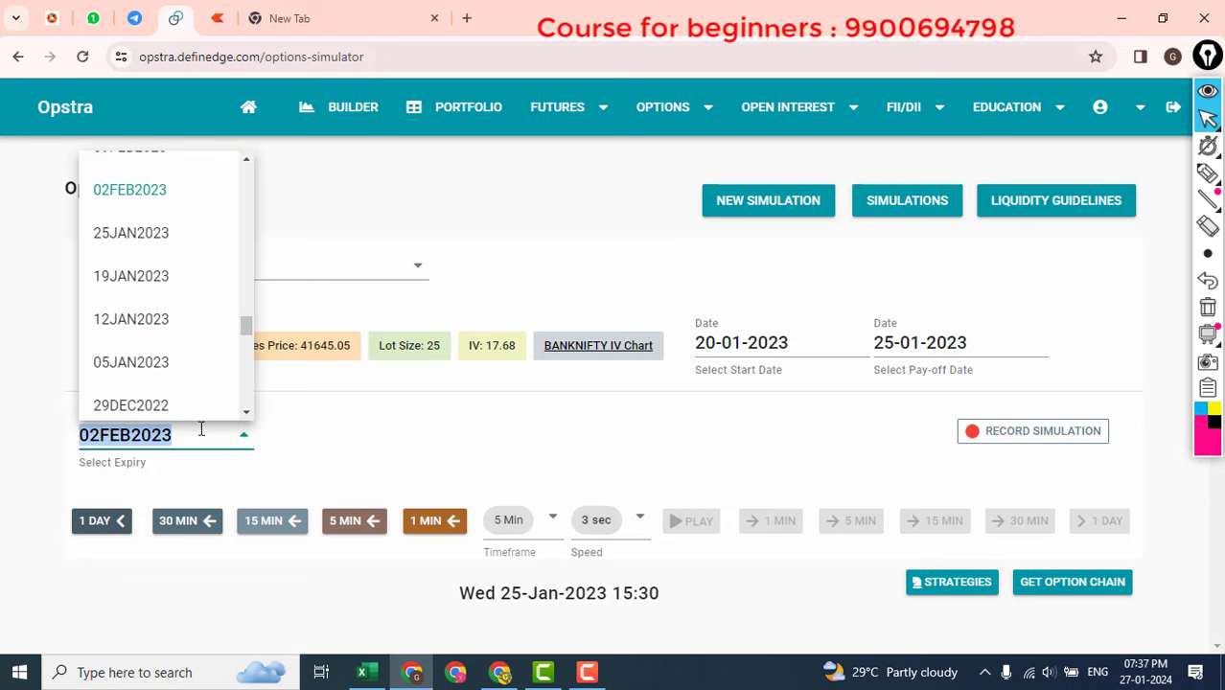
{"action": "left_click", "coordinate": [403, 458]}
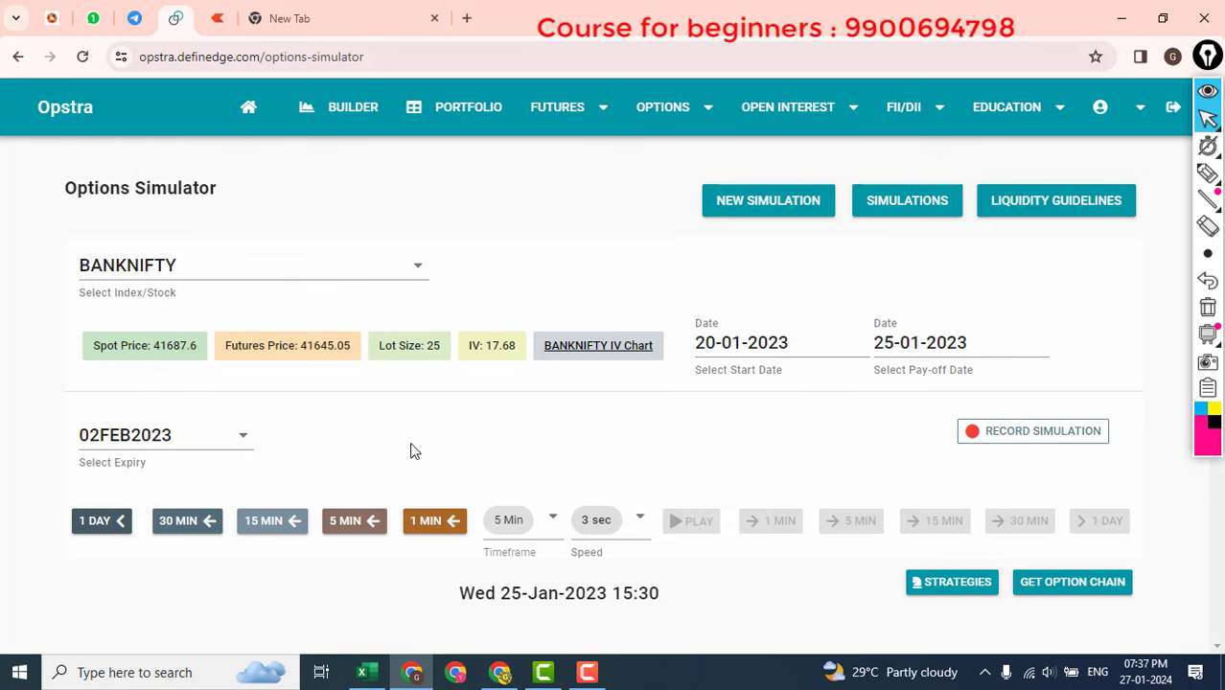
{"action": "left_click", "coordinate": [1208, 174]}
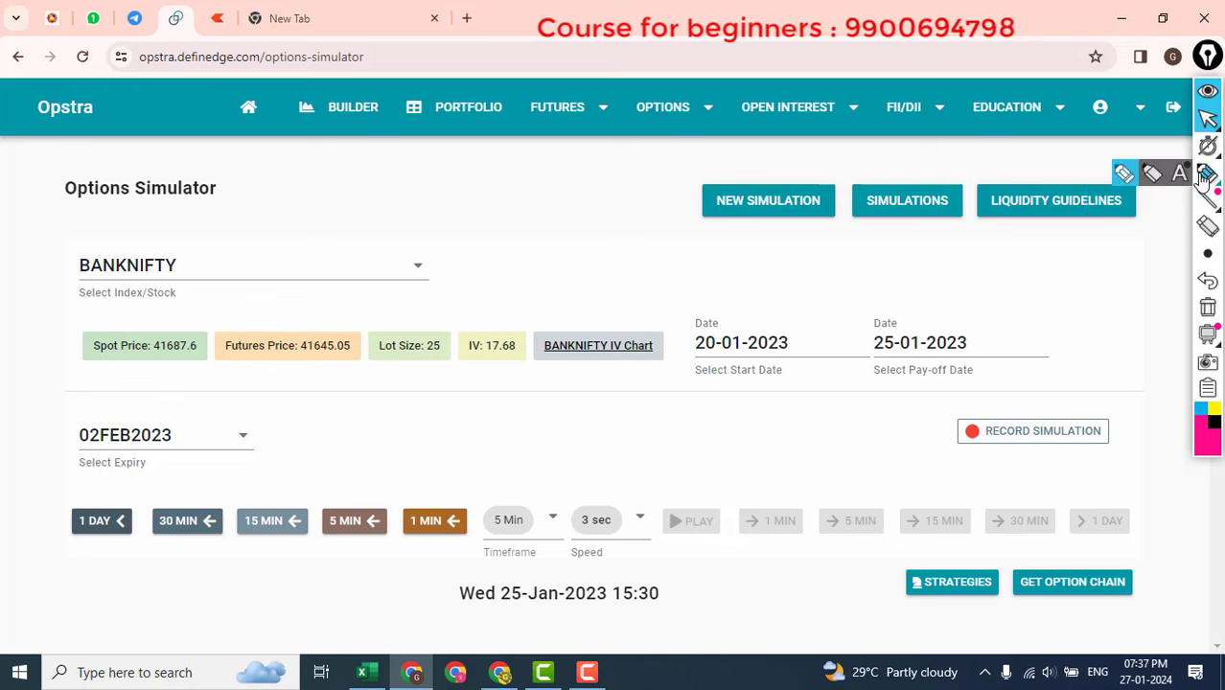
{"action": "left_click", "coordinate": [1208, 119]}
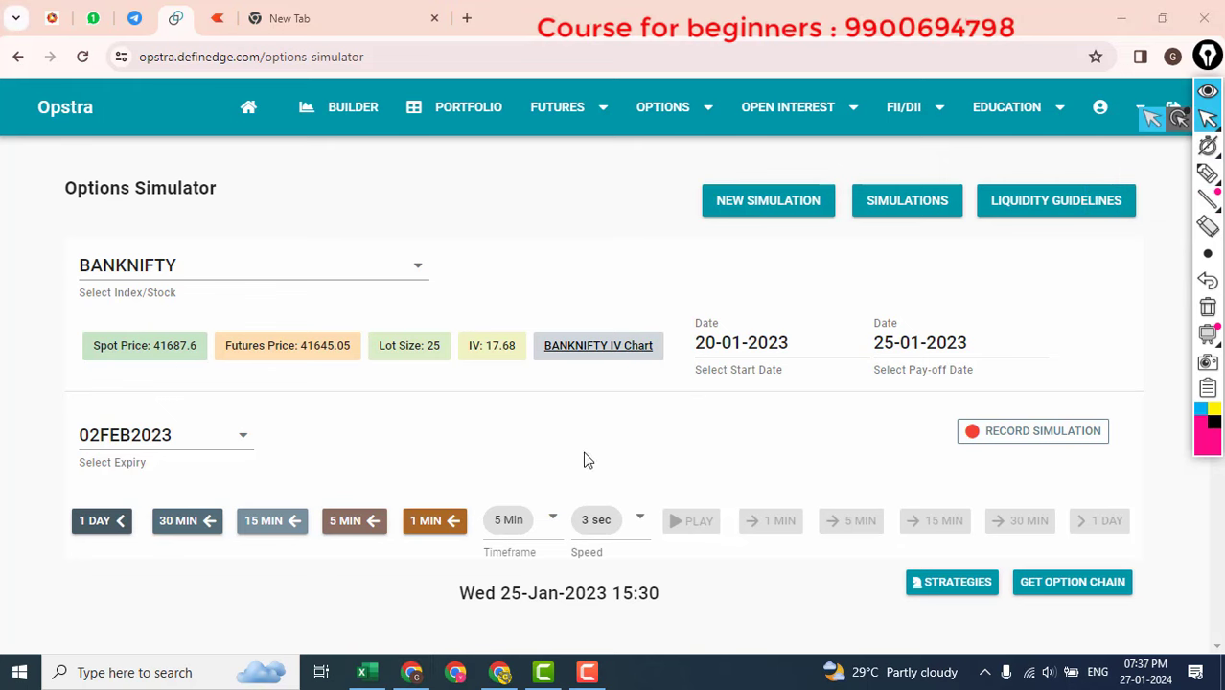
- Switch to the strategy's Excel workbook and tick the "PROFIT found upto" values for the 05.01.2023 to 16.02.2023 expiries with the pen
{"action": "left_click", "coordinate": [364, 672]}
{"action": "left_click", "coordinate": [1208, 173]}
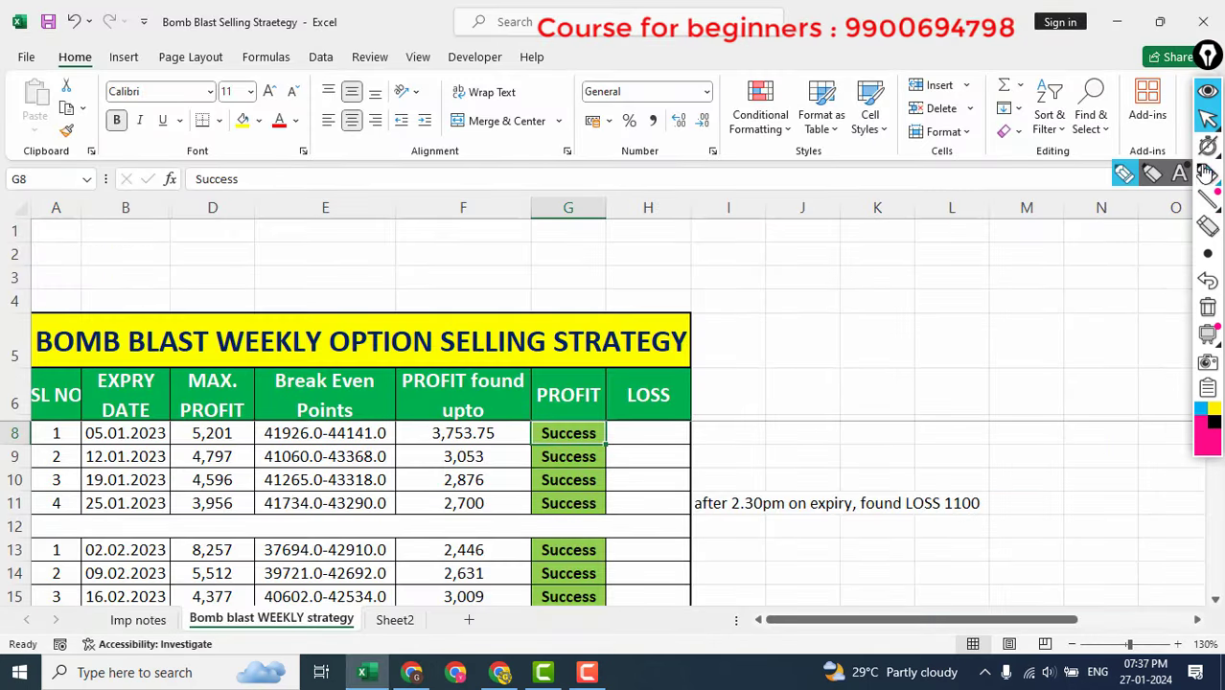
{"action": "left_click_drag", "start_coordinate": [412, 434], "coordinate": [460, 387]}
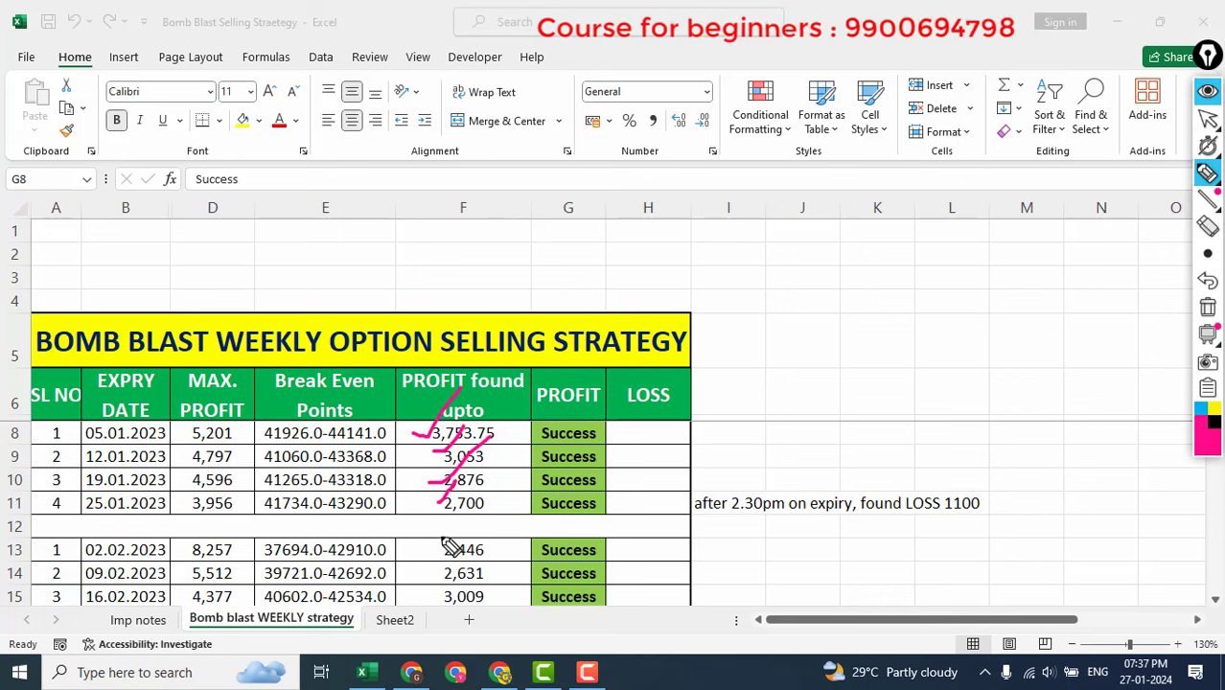
{"action": "left_click_drag", "start_coordinate": [509, 556], "coordinate": [506, 548]}
{"action": "left_click_drag", "start_coordinate": [495, 597], "coordinate": [525, 582]}
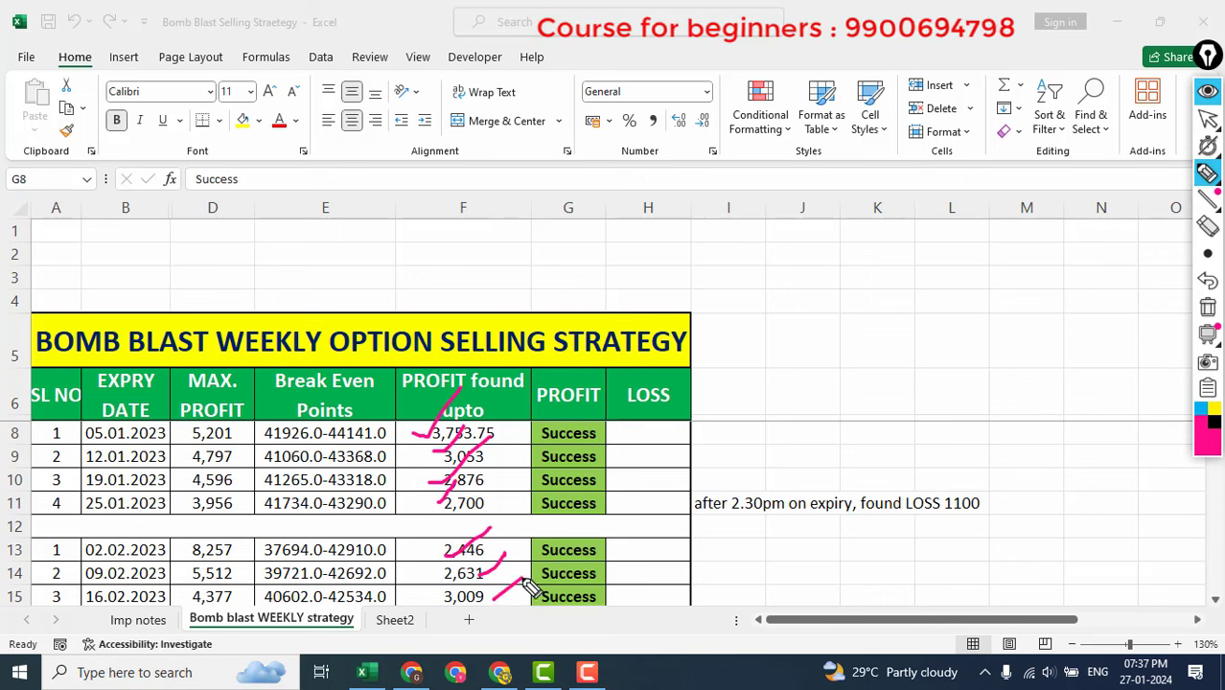
- Draw a line from the first profit value to a boxed, underlined handwritten "2k - 2.5k" note beside the table and tick it
{"action": "mouse_move", "coordinate": [479, 424]}
{"action": "left_mouse_down"}
{"action": "mouse_move", "coordinate": [637, 310]}
{"action": "mouse_move", "coordinate": [776, 336]}
{"action": "mouse_move", "coordinate": [793, 322]}
{"action": "mouse_move", "coordinate": [781, 309]}
{"action": "mouse_move", "coordinate": [844, 387]}
{"action": "left_mouse_up"}
{"action": "mouse_move", "coordinate": [860, 342]}
{"action": "left_mouse_down"}
{"action": "mouse_move", "coordinate": [881, 375]}
{"action": "mouse_move", "coordinate": [881, 355]}
{"action": "mouse_move", "coordinate": [872, 370]}
{"action": "mouse_move", "coordinate": [934, 348]}
{"action": "mouse_move", "coordinate": [933, 319]}
{"action": "mouse_move", "coordinate": [982, 353]}
{"action": "mouse_move", "coordinate": [1012, 333]}
{"action": "mouse_move", "coordinate": [1027, 255]}
{"action": "mouse_move", "coordinate": [1081, 297]}
{"action": "left_mouse_up"}
{"action": "left_click_drag", "start_coordinate": [875, 408], "coordinate": [1039, 344]}
{"action": "mouse_move", "coordinate": [849, 427]}
{"action": "left_mouse_down"}
{"action": "mouse_move", "coordinate": [1050, 353]}
{"action": "mouse_move", "coordinate": [1097, 313]}
{"action": "mouse_move", "coordinate": [1035, 209]}
{"action": "mouse_move", "coordinate": [781, 313]}
{"action": "mouse_move", "coordinate": [826, 433]}
{"action": "mouse_move", "coordinate": [883, 427]}
{"action": "left_mouse_up"}
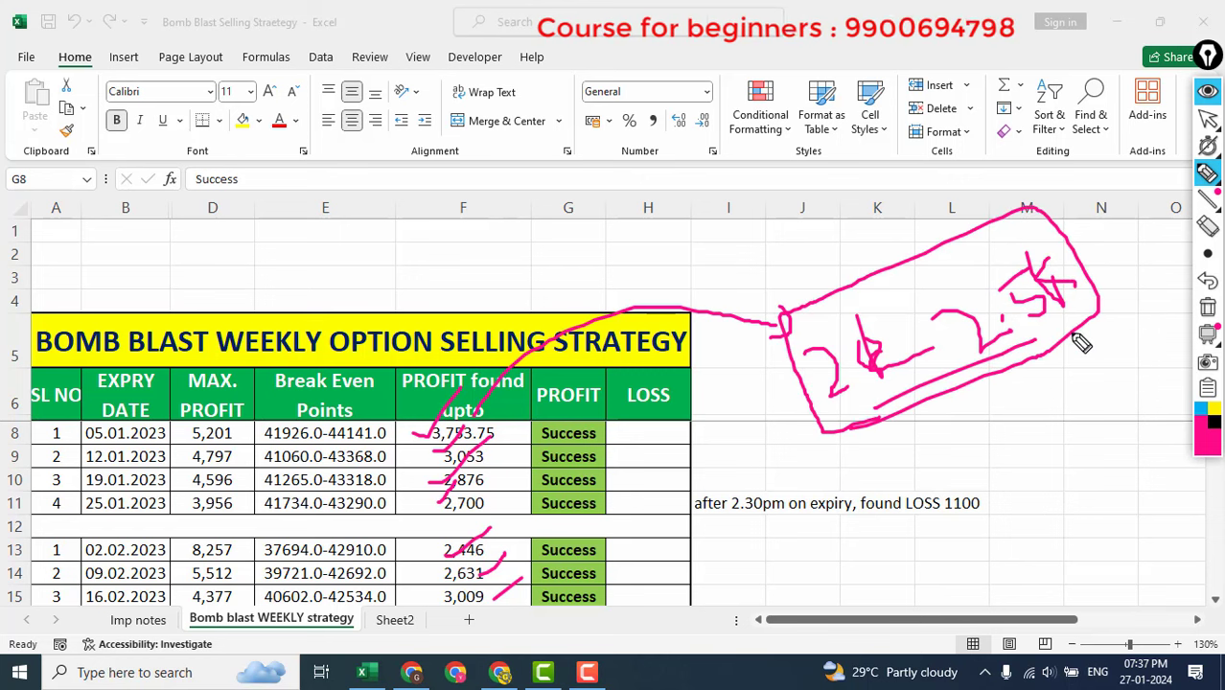
{"action": "left_click_drag", "start_coordinate": [995, 290], "coordinate": [1081, 167]}
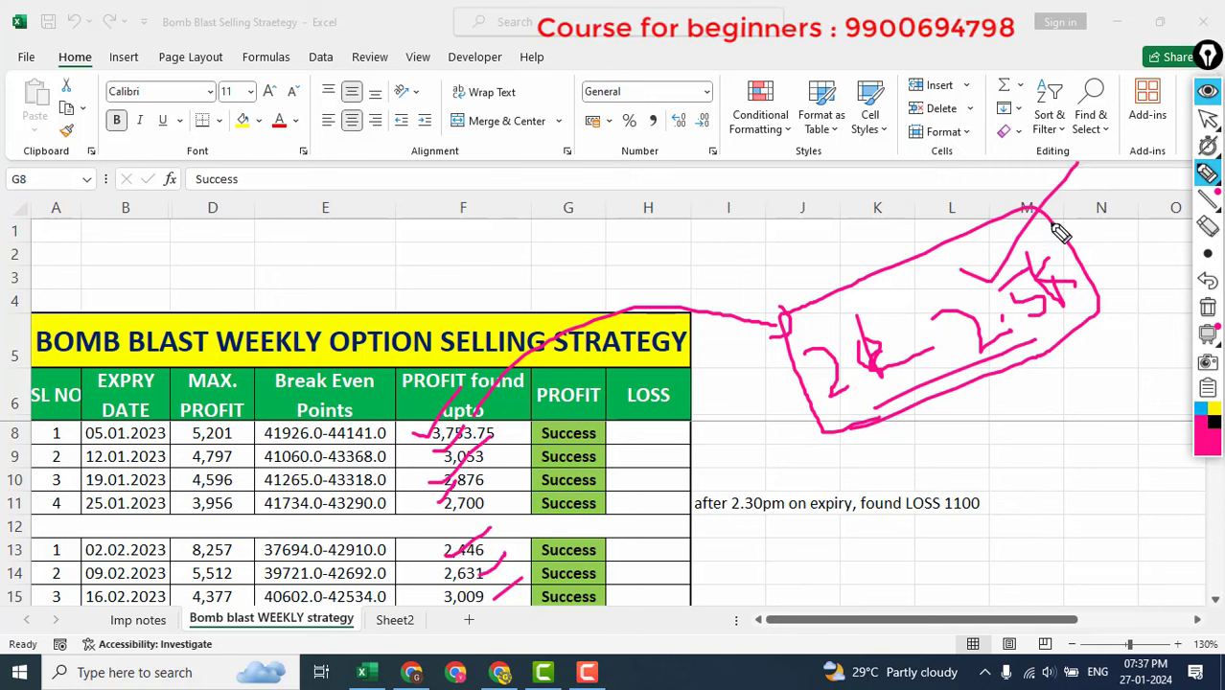
- Draw a line from the boxed note to a stack of handwritten amounts, outline the stack, and clear all pen marks
{"action": "mouse_move", "coordinate": [851, 436]}
{"action": "left_mouse_down"}
{"action": "mouse_move", "coordinate": [962, 456]}
{"action": "mouse_move", "coordinate": [1088, 443]}
{"action": "mouse_move", "coordinate": [1070, 501]}
{"action": "mouse_move", "coordinate": [1122, 526]}
{"action": "mouse_move", "coordinate": [1162, 511]}
{"action": "mouse_move", "coordinate": [1119, 571]}
{"action": "mouse_move", "coordinate": [1144, 588]}
{"action": "mouse_move", "coordinate": [1160, 561]}
{"action": "mouse_move", "coordinate": [1153, 535]}
{"action": "mouse_move", "coordinate": [1170, 523]}
{"action": "left_mouse_up"}
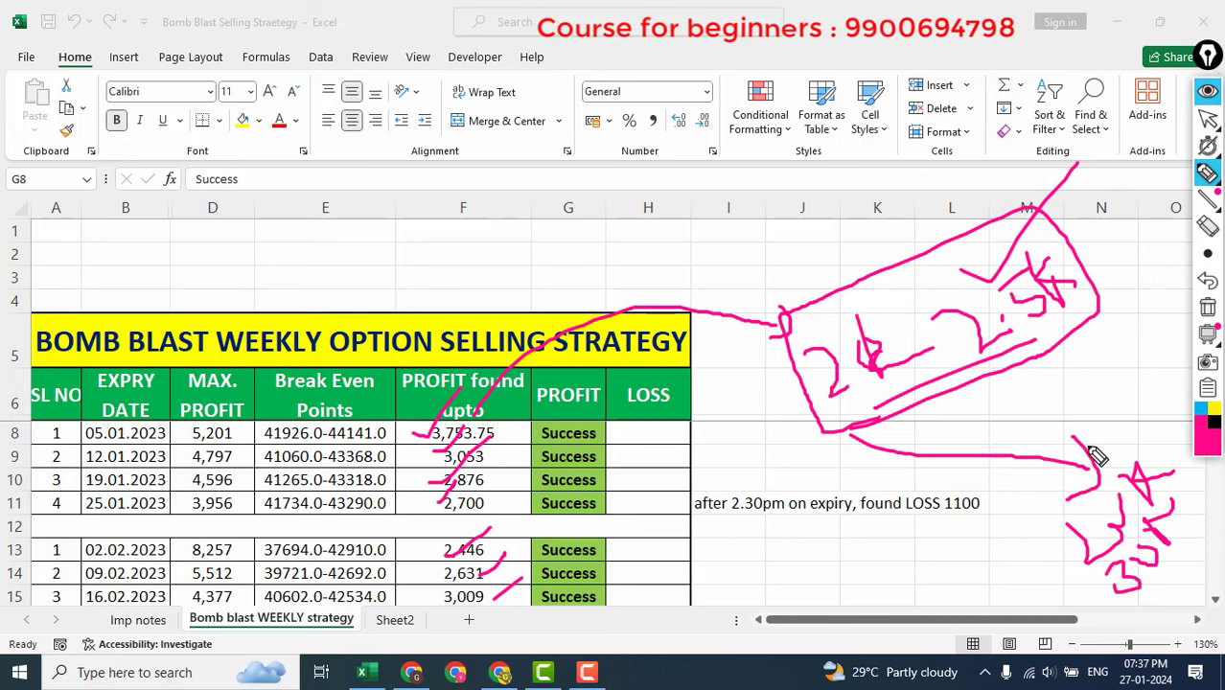
{"action": "left_click_drag", "start_coordinate": [1107, 434], "coordinate": [1164, 422]}
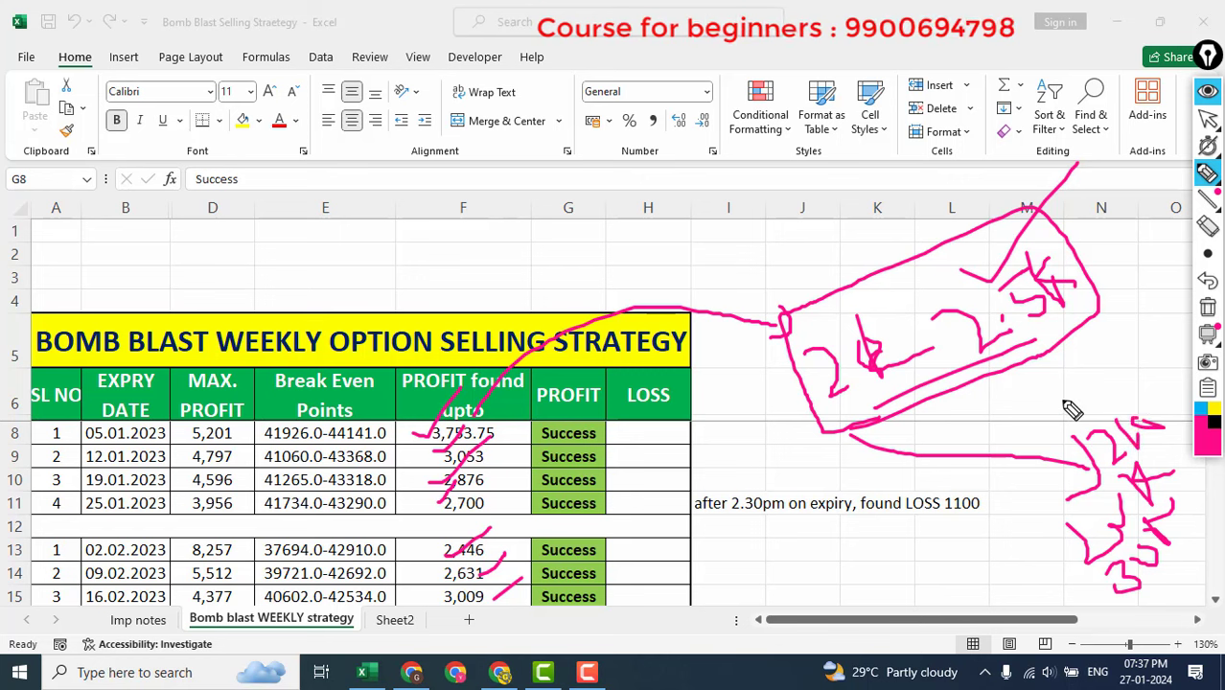
{"action": "left_click_drag", "start_coordinate": [1097, 398], "coordinate": [1093, 388]}
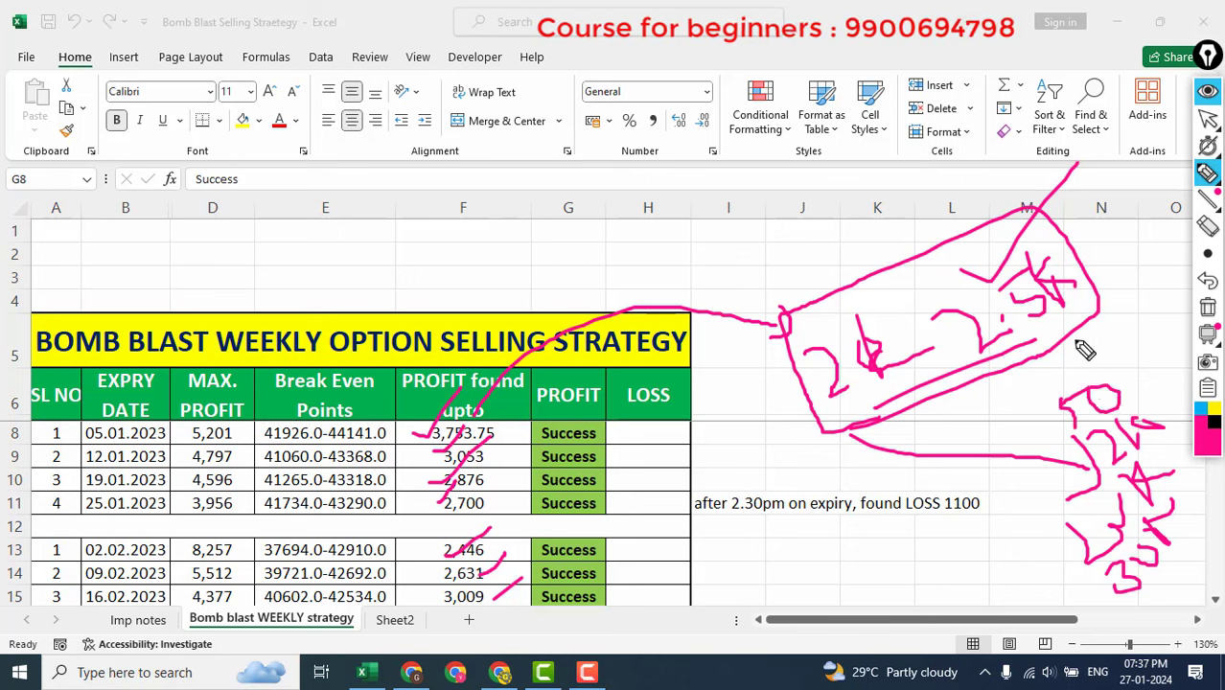
{"action": "left_click_drag", "start_coordinate": [1074, 337], "coordinate": [1097, 383]}
{"action": "mouse_move", "coordinate": [1114, 331]}
{"action": "left_mouse_down"}
{"action": "mouse_move", "coordinate": [1155, 341]}
{"action": "mouse_move", "coordinate": [1056, 302]}
{"action": "mouse_move", "coordinate": [1069, 613]}
{"action": "mouse_move", "coordinate": [1190, 480]}
{"action": "mouse_move", "coordinate": [1120, 330]}
{"action": "mouse_move", "coordinate": [1127, 283]}
{"action": "left_mouse_up"}
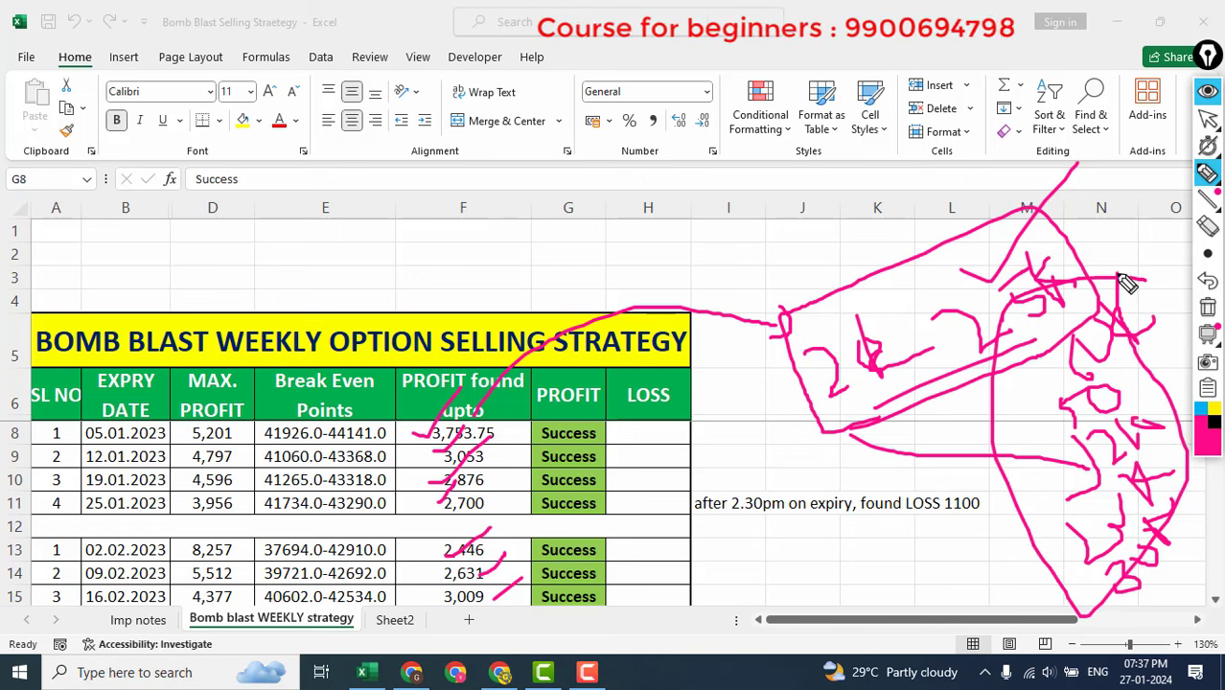
{"action": "left_click", "coordinate": [1208, 309]}
- Draw an arrow from the first profit value into the blank area, box it with freehand strokes, and clear the marks
{"action": "left_click_drag", "start_coordinate": [476, 422], "coordinate": [493, 410]}
{"action": "mouse_move", "coordinate": [939, 315]}
{"action": "left_mouse_down"}
{"action": "mouse_move", "coordinate": [962, 342]}
{"action": "mouse_move", "coordinate": [1181, 337]}
{"action": "mouse_move", "coordinate": [955, 343]}
{"action": "left_mouse_up"}
{"action": "mouse_move", "coordinate": [491, 441]}
{"action": "left_mouse_down"}
{"action": "mouse_move", "coordinate": [897, 349]}
{"action": "mouse_move", "coordinate": [964, 407]}
{"action": "left_mouse_up"}
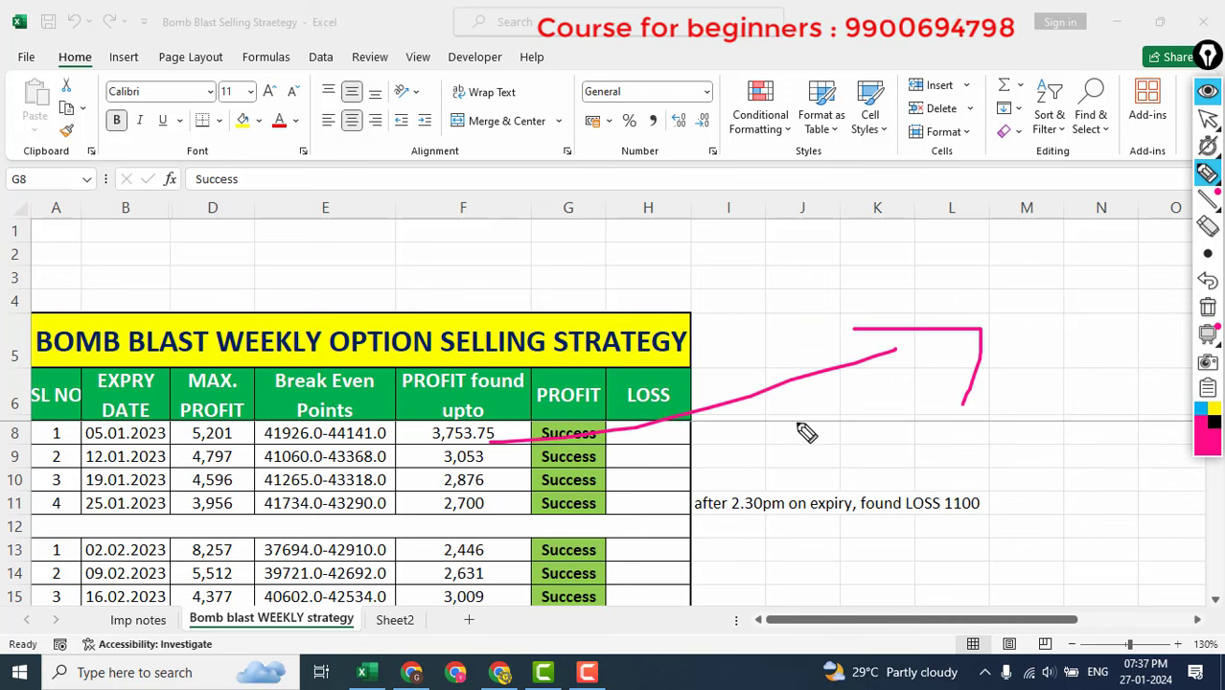
{"action": "left_click_drag", "start_coordinate": [795, 431], "coordinate": [998, 338]}
{"action": "mouse_move", "coordinate": [984, 279]}
{"action": "left_mouse_down"}
{"action": "mouse_move", "coordinate": [818, 483]}
{"action": "mouse_move", "coordinate": [1159, 386]}
{"action": "mouse_move", "coordinate": [1136, 242]}
{"action": "mouse_move", "coordinate": [1099, 230]}
{"action": "mouse_move", "coordinate": [942, 284]}
{"action": "left_mouse_up"}
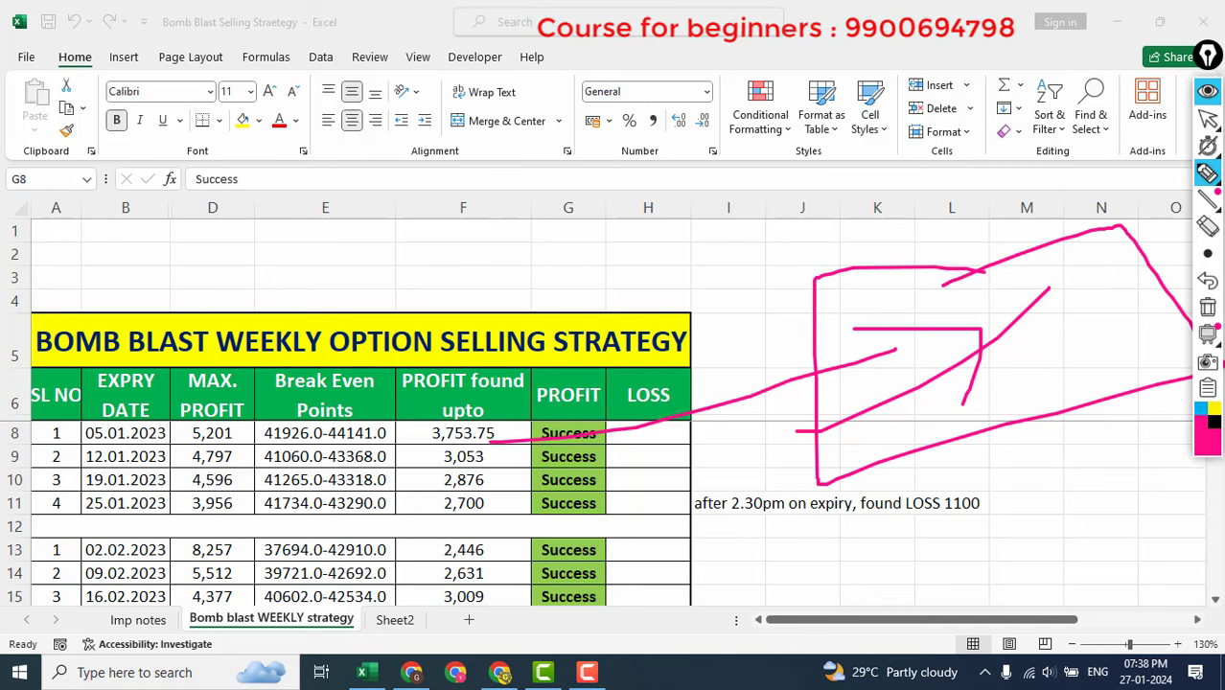
{"action": "left_click", "coordinate": [1208, 309]}
- Write a circled "2.5k" note beside the table, add another stroke over it, and clear the drawing
{"action": "mouse_move", "coordinate": [778, 398]}
{"action": "left_mouse_down"}
{"action": "mouse_move", "coordinate": [857, 419]}
{"action": "mouse_move", "coordinate": [841, 461]}
{"action": "mouse_move", "coordinate": [891, 427]}
{"action": "left_mouse_up"}
{"action": "mouse_move", "coordinate": [884, 379]}
{"action": "left_mouse_down"}
{"action": "mouse_move", "coordinate": [921, 403]}
{"action": "mouse_move", "coordinate": [882, 356]}
{"action": "mouse_move", "coordinate": [893, 328]}
{"action": "mouse_move", "coordinate": [924, 330]}
{"action": "mouse_move", "coordinate": [907, 351]}
{"action": "mouse_move", "coordinate": [954, 358]}
{"action": "left_mouse_up"}
{"action": "mouse_move", "coordinate": [939, 281]}
{"action": "left_mouse_down"}
{"action": "mouse_move", "coordinate": [803, 515]}
{"action": "mouse_move", "coordinate": [909, 261]}
{"action": "left_mouse_up"}
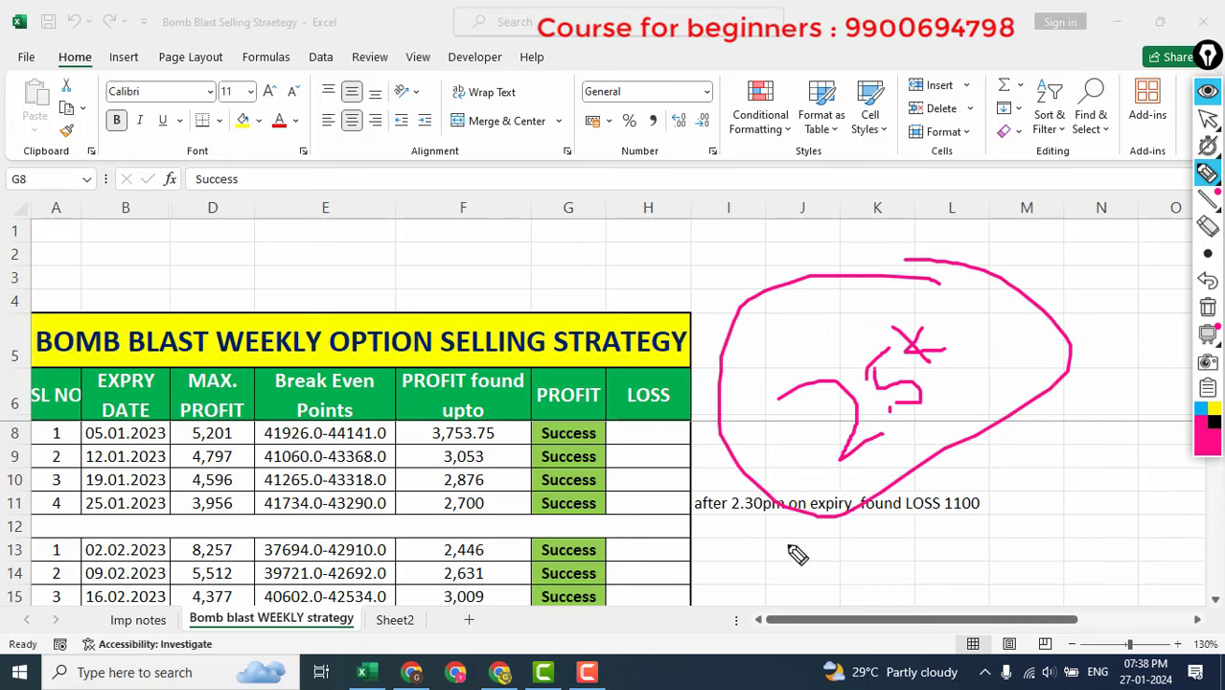
{"action": "left_click_drag", "start_coordinate": [753, 550], "coordinate": [882, 255]}
{"action": "left_click", "coordinate": [1207, 309]}
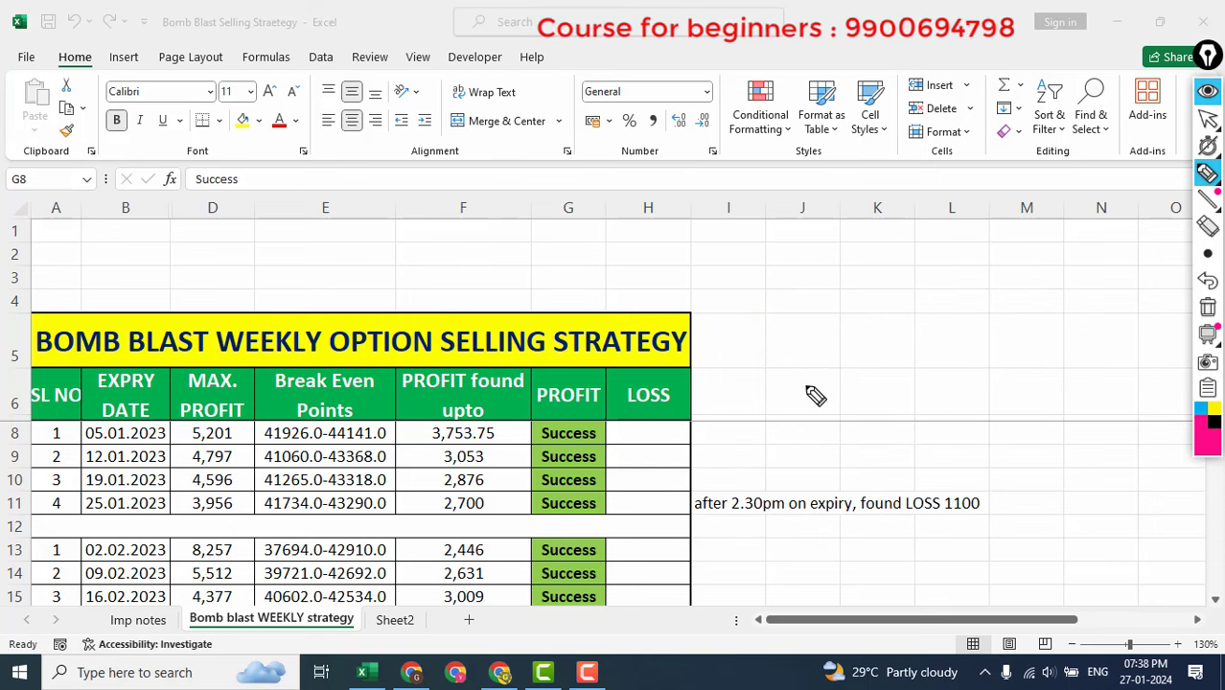
- Handwrite an amount with an arrow beneath it and a second amount above, and link the two with a curved arrow
{"action": "mouse_move", "coordinate": [767, 368]}
{"action": "left_mouse_down"}
{"action": "mouse_move", "coordinate": [887, 357]}
{"action": "mouse_move", "coordinate": [967, 315]}
{"action": "mouse_move", "coordinate": [917, 413]}
{"action": "left_mouse_up"}
{"action": "left_click_drag", "start_coordinate": [837, 439], "coordinate": [1014, 328]}
{"action": "mouse_move", "coordinate": [719, 278]}
{"action": "left_mouse_down"}
{"action": "mouse_move", "coordinate": [733, 279]}
{"action": "mouse_move", "coordinate": [764, 338]}
{"action": "left_mouse_up"}
{"action": "left_click_drag", "start_coordinate": [774, 251], "coordinate": [769, 336]}
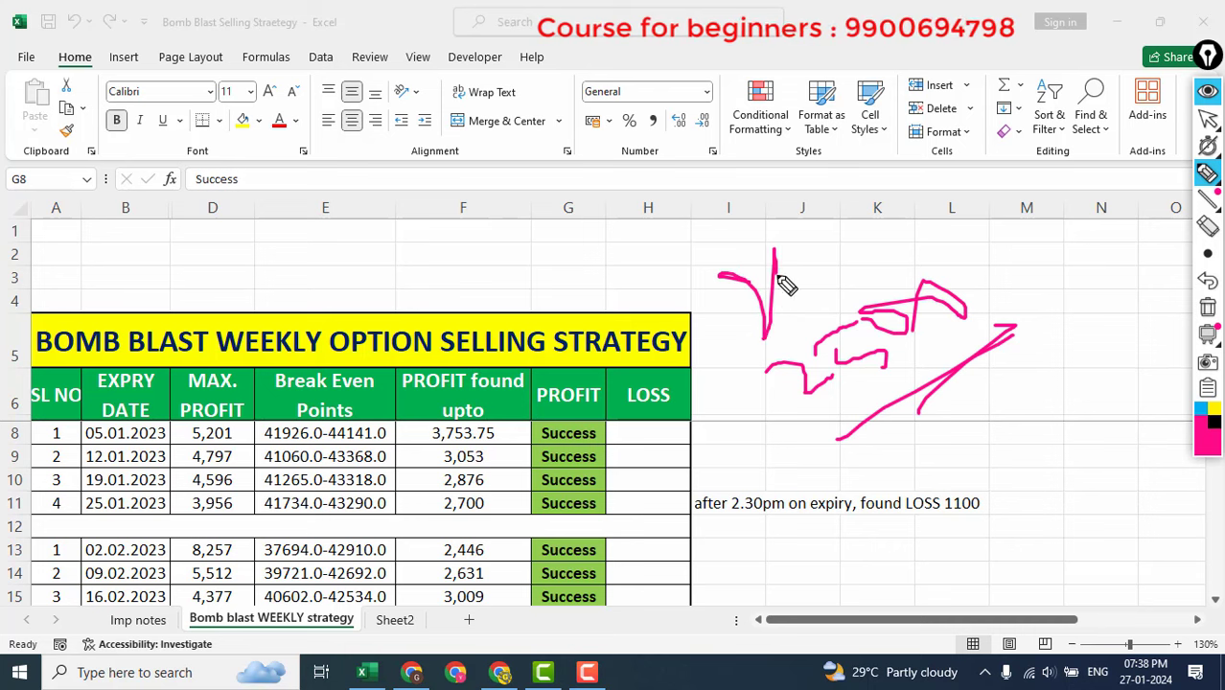
{"action": "mouse_move", "coordinate": [781, 280]}
{"action": "left_mouse_down"}
{"action": "mouse_move", "coordinate": [825, 287]}
{"action": "mouse_move", "coordinate": [833, 218]}
{"action": "mouse_move", "coordinate": [852, 252]}
{"action": "mouse_move", "coordinate": [877, 218]}
{"action": "left_mouse_up"}
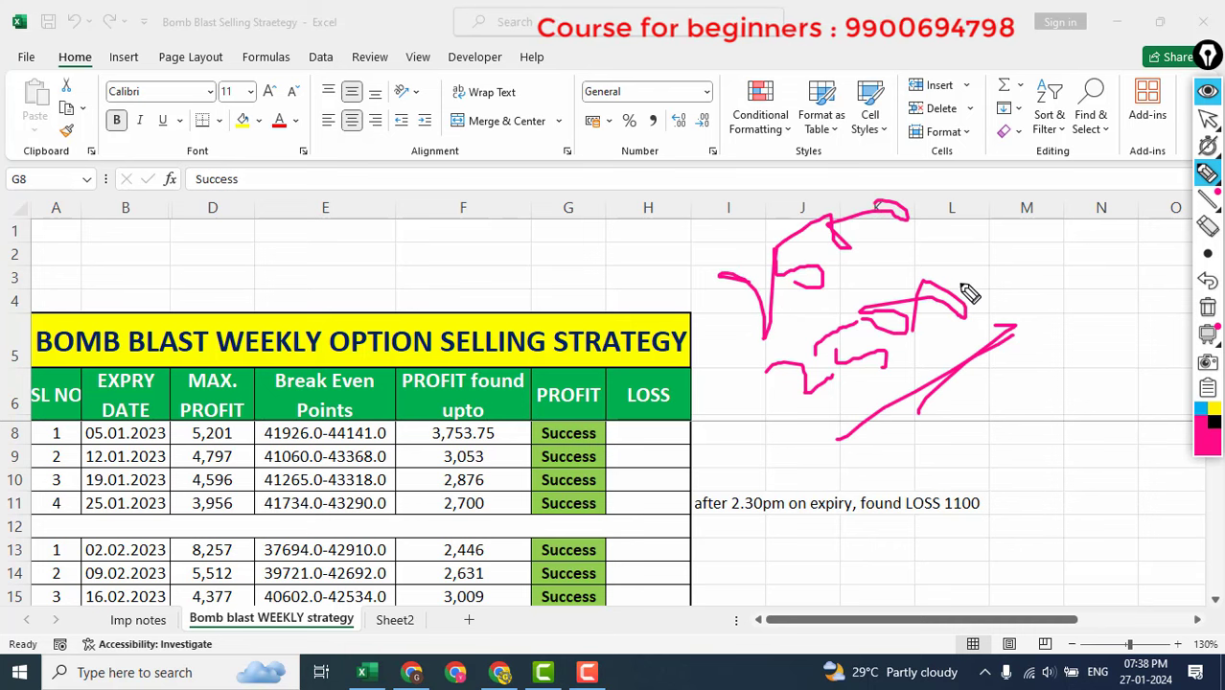
{"action": "mouse_move", "coordinate": [966, 305]}
{"action": "left_mouse_down"}
{"action": "mouse_move", "coordinate": [944, 198]}
{"action": "mouse_move", "coordinate": [957, 233]}
{"action": "left_mouse_up"}
- Draw an arrow to a third handwritten amount, box and mark it, clear the sketch, and draw and erase a large tick
{"action": "mouse_move", "coordinate": [747, 242]}
{"action": "left_mouse_down"}
{"action": "mouse_move", "coordinate": [698, 188]}
{"action": "mouse_move", "coordinate": [741, 187]}
{"action": "left_mouse_up"}
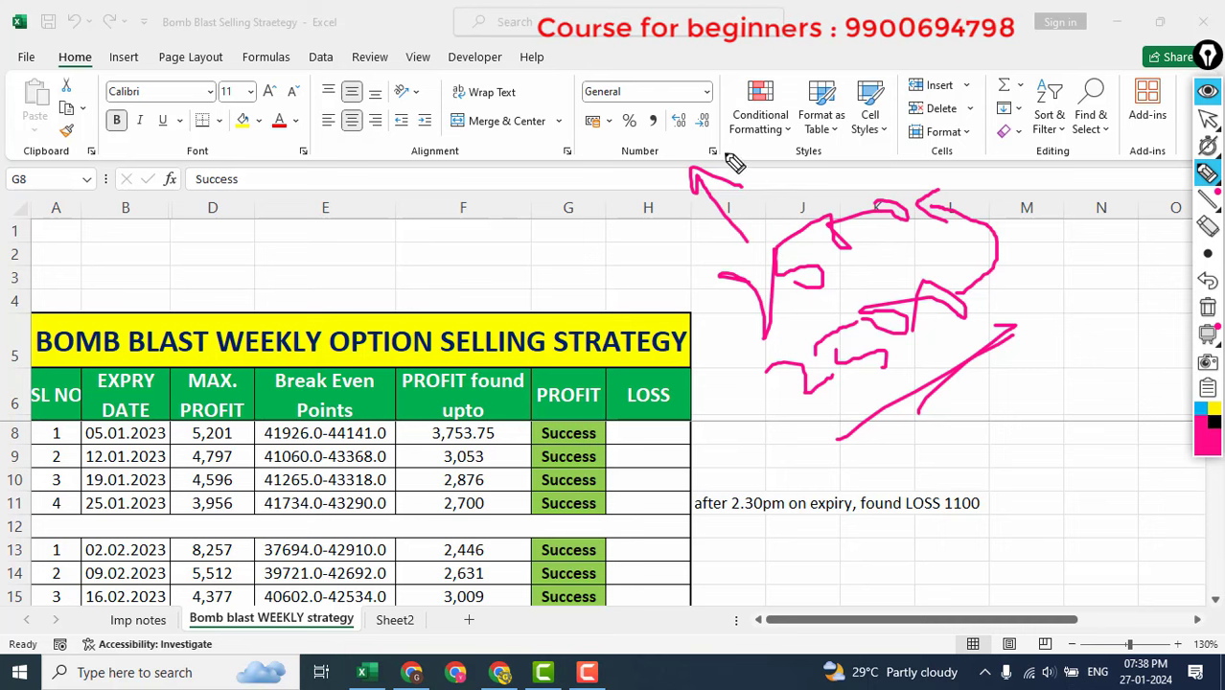
{"action": "mouse_move", "coordinate": [745, 166]}
{"action": "left_mouse_down"}
{"action": "mouse_move", "coordinate": [725, 122]}
{"action": "mouse_move", "coordinate": [736, 113]}
{"action": "mouse_move", "coordinate": [768, 134]}
{"action": "mouse_move", "coordinate": [735, 132]}
{"action": "mouse_move", "coordinate": [729, 100]}
{"action": "mouse_move", "coordinate": [799, 86]}
{"action": "left_mouse_up"}
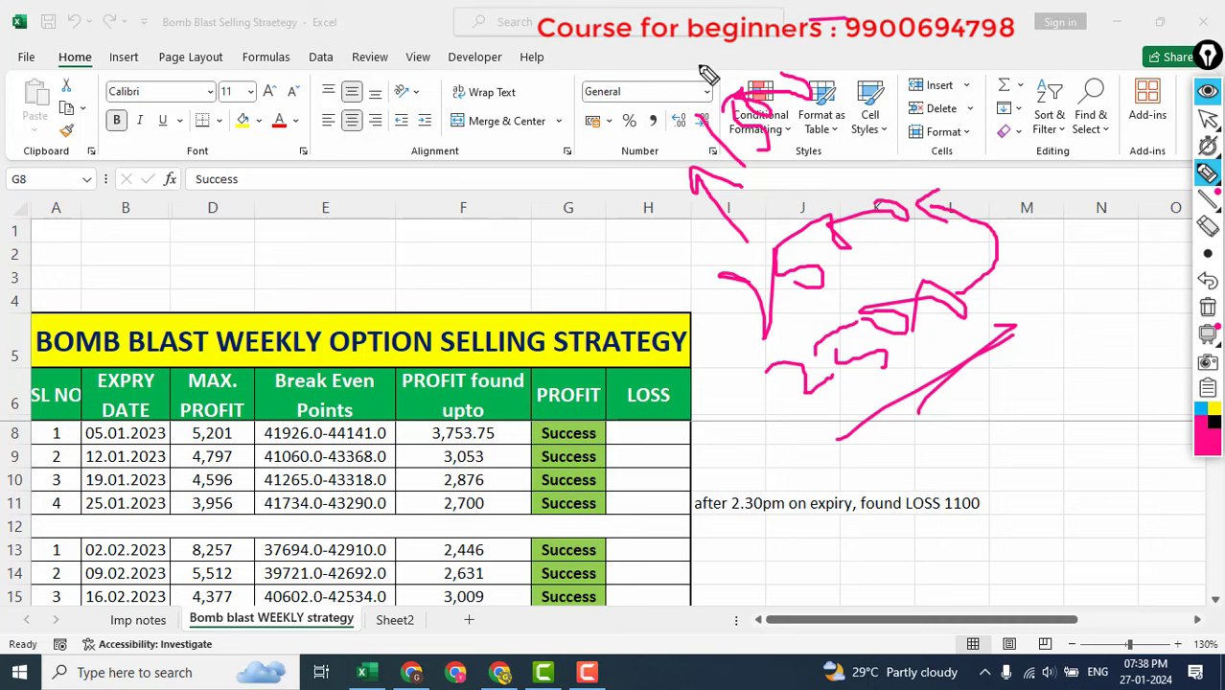
{"action": "mouse_move", "coordinate": [708, 75]}
{"action": "left_mouse_down"}
{"action": "mouse_move", "coordinate": [712, 180]}
{"action": "mouse_move", "coordinate": [799, 139]}
{"action": "mouse_move", "coordinate": [828, 59]}
{"action": "left_mouse_up"}
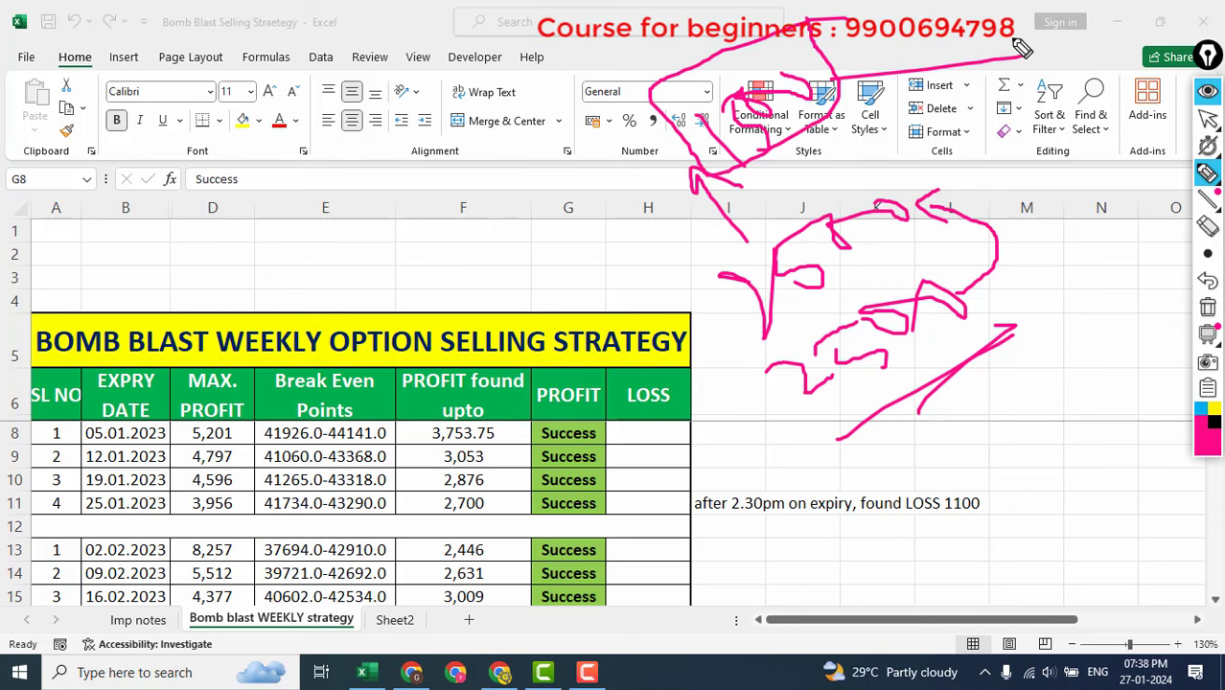
{"action": "mouse_move", "coordinate": [1054, 146]}
{"action": "left_mouse_down"}
{"action": "mouse_move", "coordinate": [1102, 145]}
{"action": "mouse_move", "coordinate": [1082, 96]}
{"action": "mouse_move", "coordinate": [1105, 105]}
{"action": "mouse_move", "coordinate": [1134, 93]}
{"action": "mouse_move", "coordinate": [1113, 56]}
{"action": "mouse_move", "coordinate": [1049, 50]}
{"action": "mouse_move", "coordinate": [1055, 183]}
{"action": "mouse_move", "coordinate": [1127, 35]}
{"action": "left_mouse_up"}
{"action": "mouse_move", "coordinate": [628, 16]}
{"action": "left_mouse_down"}
{"action": "mouse_move", "coordinate": [1036, 184]}
{"action": "mouse_move", "coordinate": [927, 9]}
{"action": "left_mouse_up"}
{"action": "left_click", "coordinate": [1208, 309]}
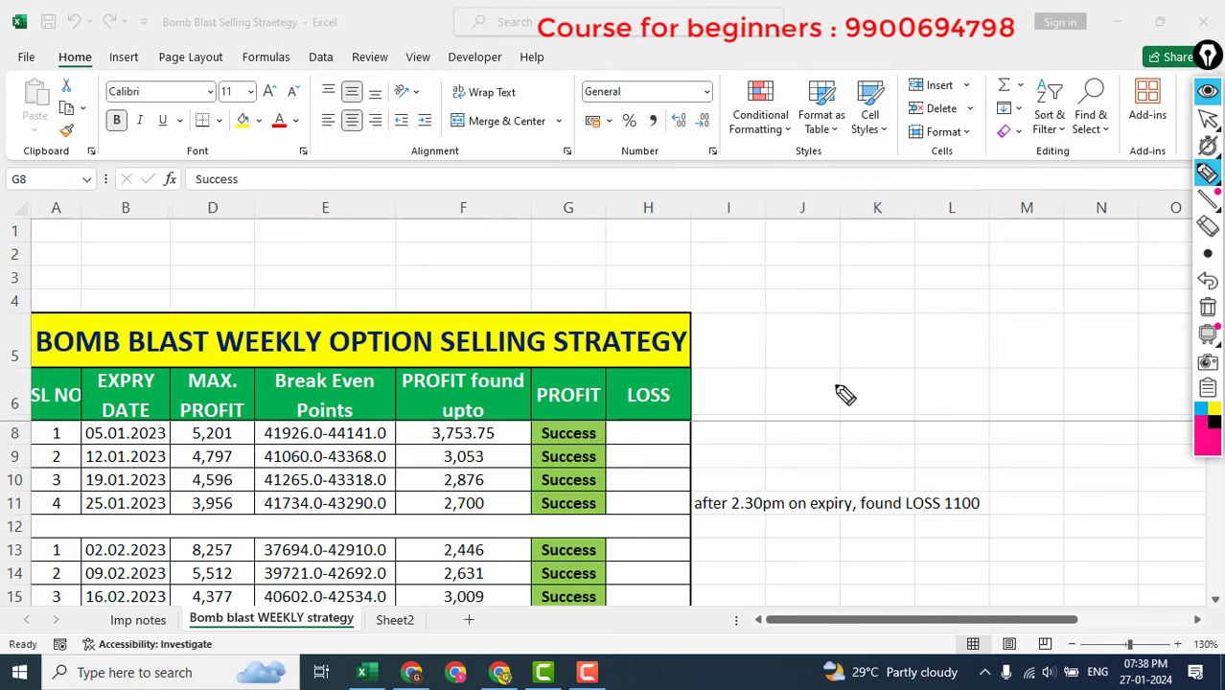
{"action": "left_click_drag", "start_coordinate": [763, 423], "coordinate": [997, 240]}
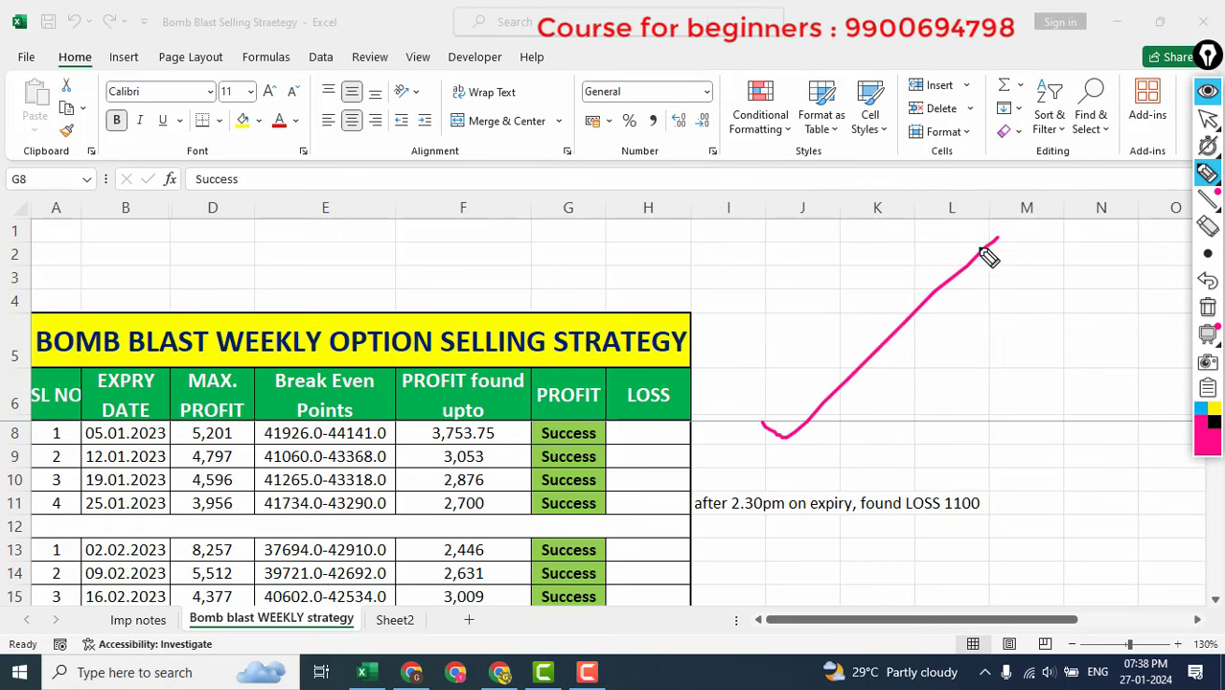
{"action": "left_click", "coordinate": [1208, 309]}
- Circle the 25.01.2023 expiry row, link it by arrow to its 2.30pm loss note, underline that note, and clear the marks
{"action": "left_click_drag", "start_coordinate": [480, 519], "coordinate": [631, 422]}
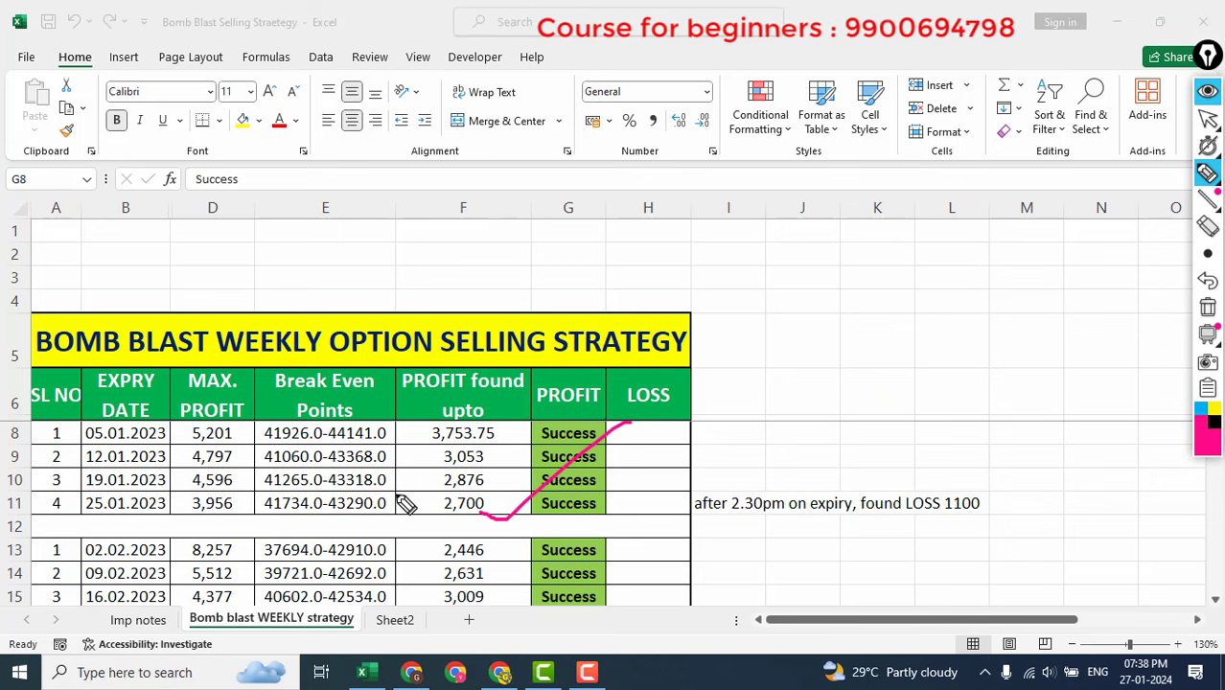
{"action": "mouse_move", "coordinate": [393, 499]}
{"action": "left_mouse_down"}
{"action": "mouse_move", "coordinate": [192, 500]}
{"action": "mouse_move", "coordinate": [284, 548]}
{"action": "mouse_move", "coordinate": [533, 531]}
{"action": "mouse_move", "coordinate": [572, 485]}
{"action": "mouse_move", "coordinate": [383, 500]}
{"action": "left_mouse_up"}
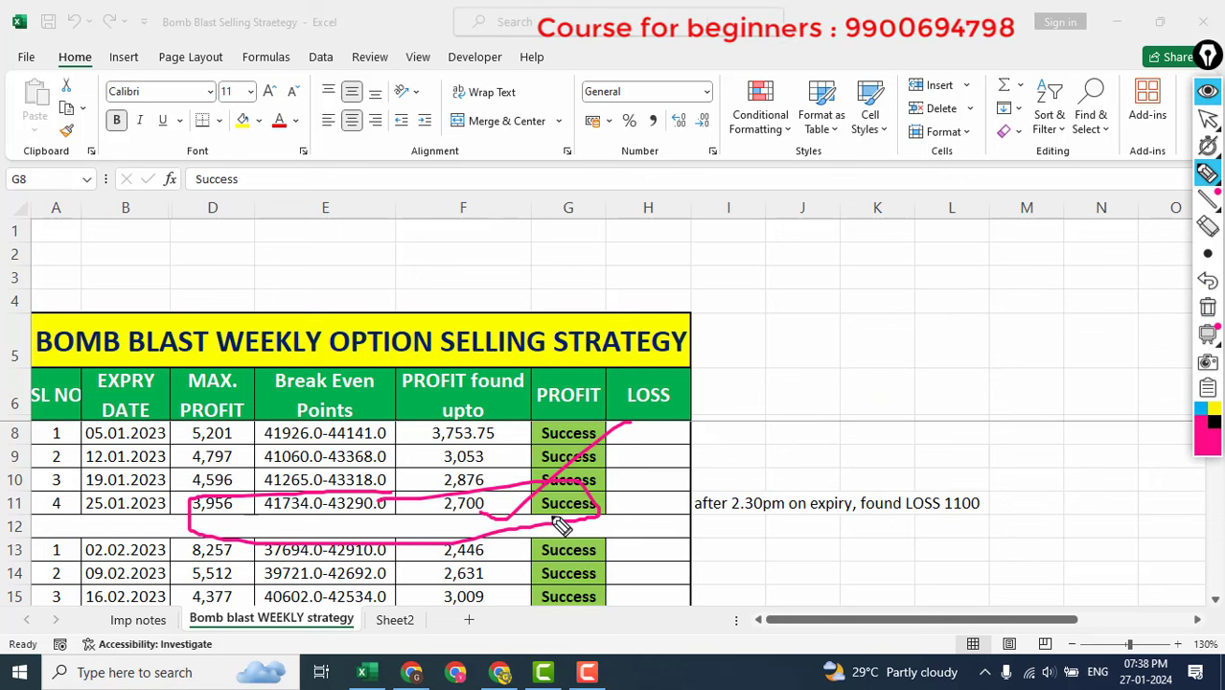
{"action": "mouse_move", "coordinate": [594, 499]}
{"action": "left_mouse_down"}
{"action": "mouse_move", "coordinate": [736, 434]}
{"action": "mouse_move", "coordinate": [887, 450]}
{"action": "mouse_move", "coordinate": [923, 489]}
{"action": "mouse_move", "coordinate": [944, 468]}
{"action": "left_mouse_up"}
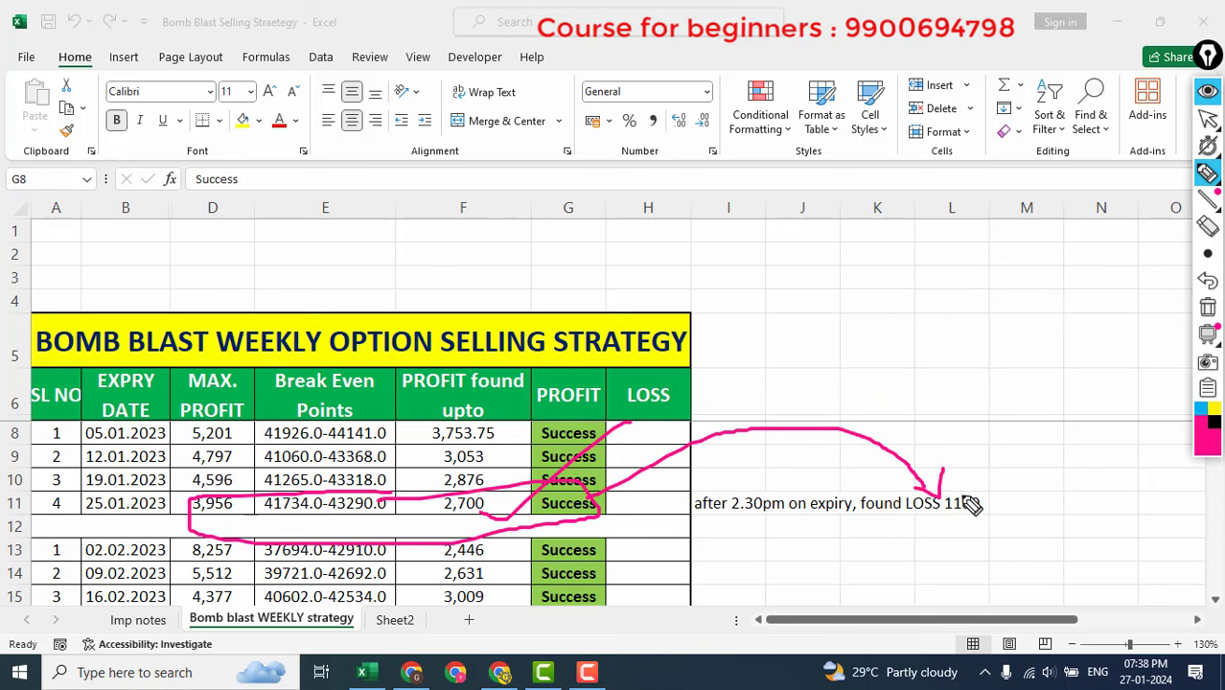
{"action": "mouse_move", "coordinate": [704, 518]}
{"action": "left_mouse_down"}
{"action": "mouse_move", "coordinate": [758, 521]}
{"action": "mouse_move", "coordinate": [848, 513]}
{"action": "left_mouse_up"}
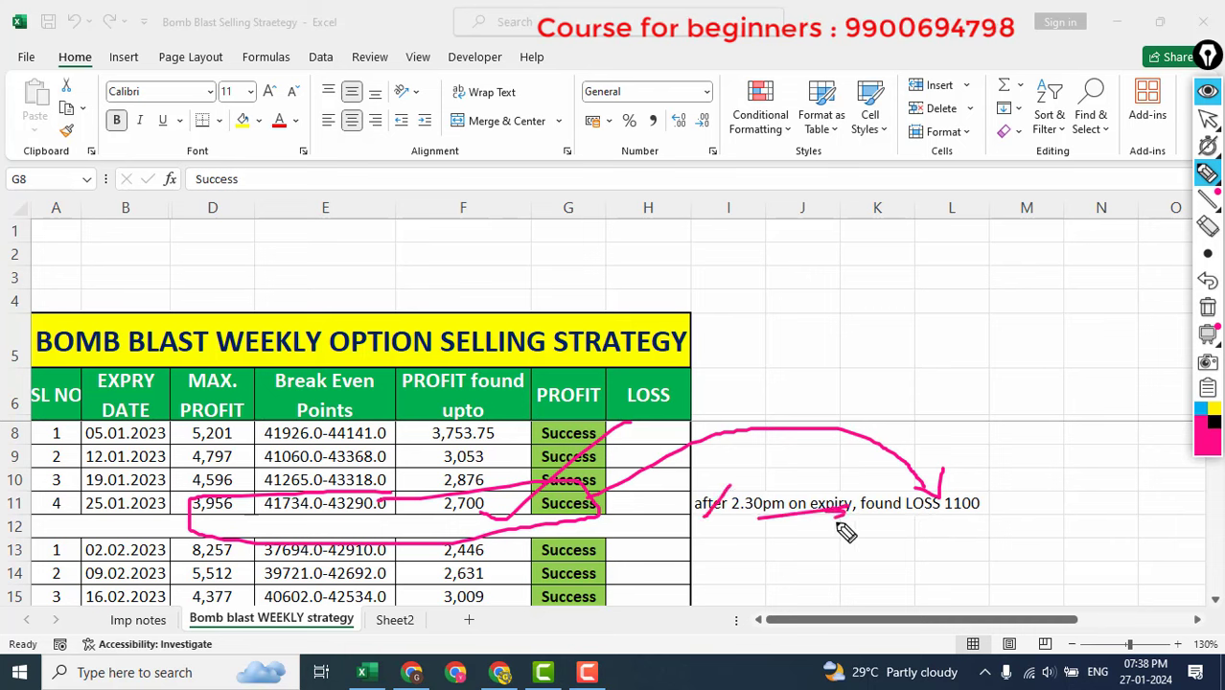
{"action": "mouse_move", "coordinate": [1070, 414]}
{"action": "left_mouse_down"}
{"action": "mouse_move", "coordinate": [1013, 500]}
{"action": "mouse_move", "coordinate": [968, 510]}
{"action": "left_mouse_up"}
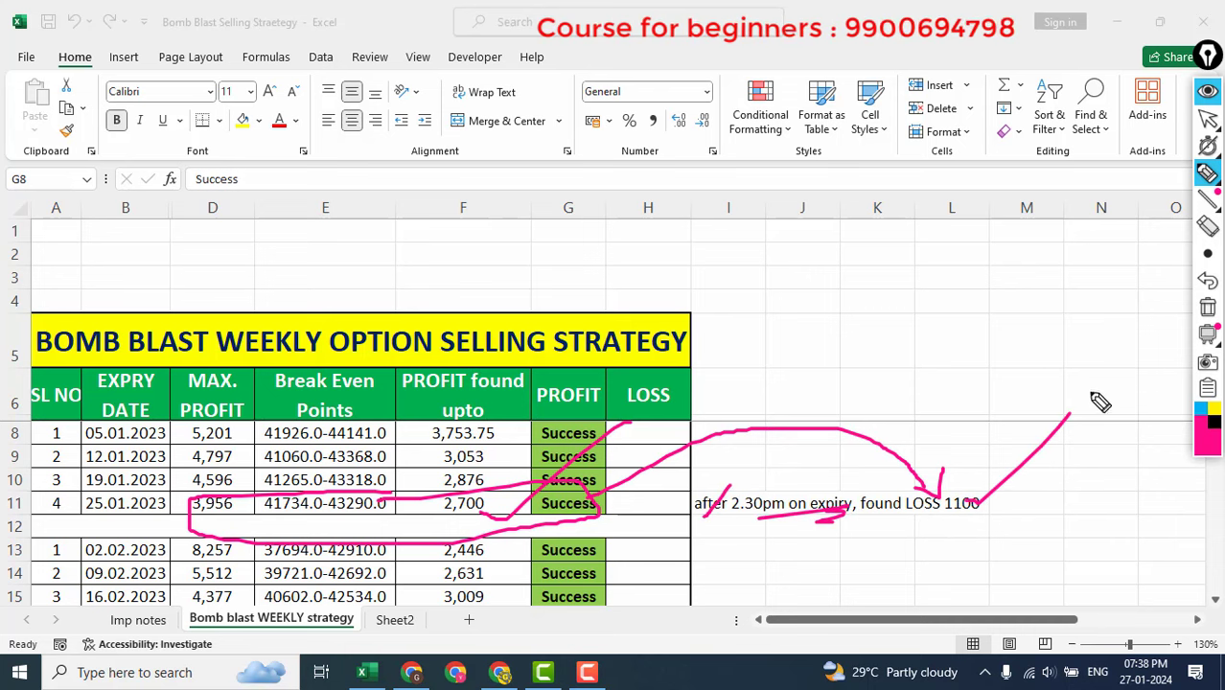
{"action": "left_click", "coordinate": [1208, 307]}
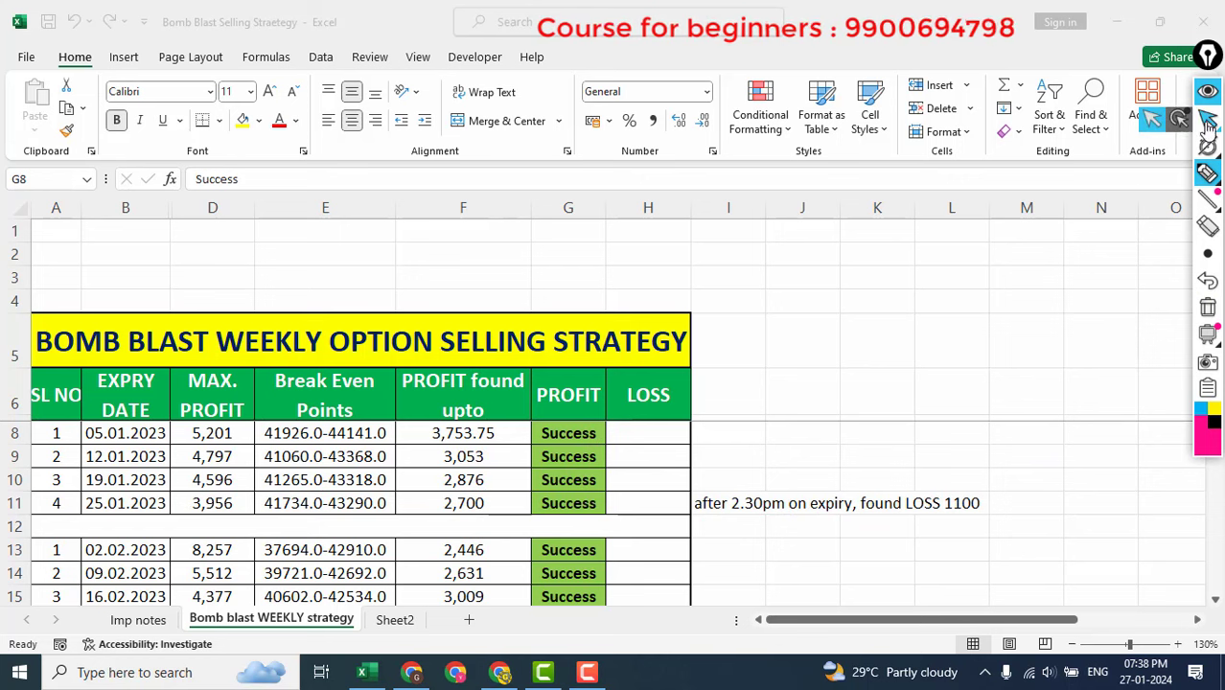
- Draw two tick marks in the blank area beside the table with the pen and clear them
{"action": "left_click", "coordinate": [1208, 172]}
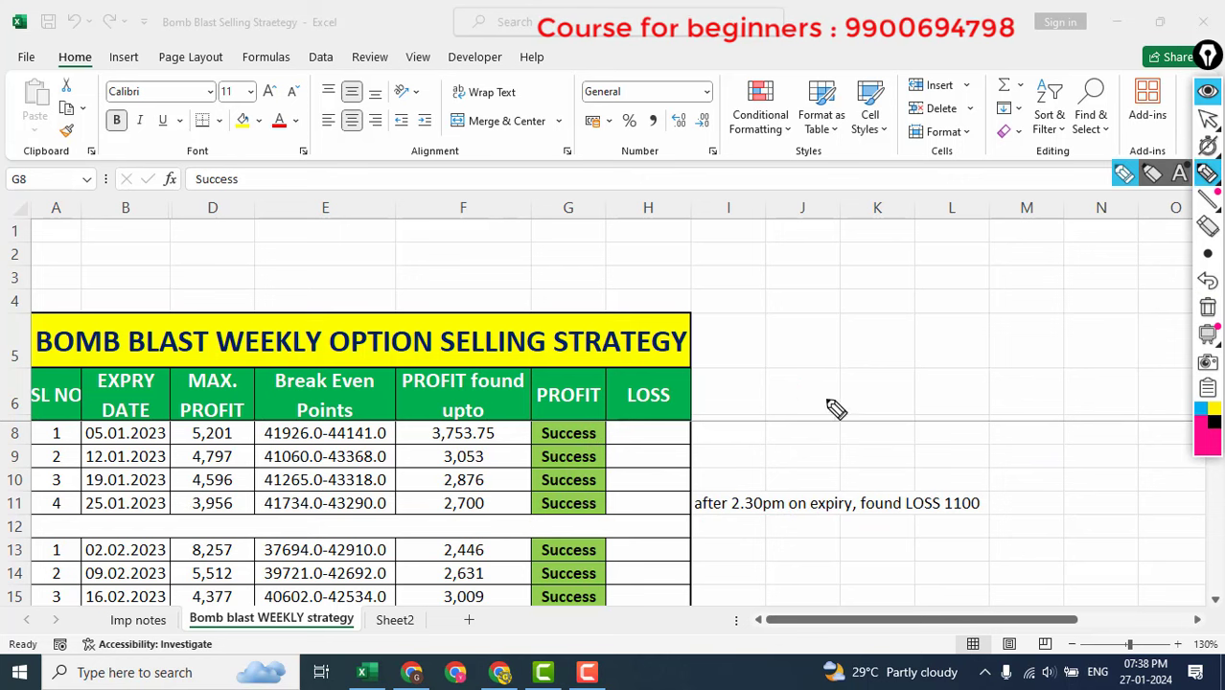
{"action": "left_click_drag", "start_coordinate": [798, 387], "coordinate": [949, 305]}
{"action": "mouse_move", "coordinate": [866, 438]}
{"action": "left_mouse_down"}
{"action": "mouse_move", "coordinate": [876, 450]}
{"action": "mouse_move", "coordinate": [949, 384]}
{"action": "left_mouse_up"}
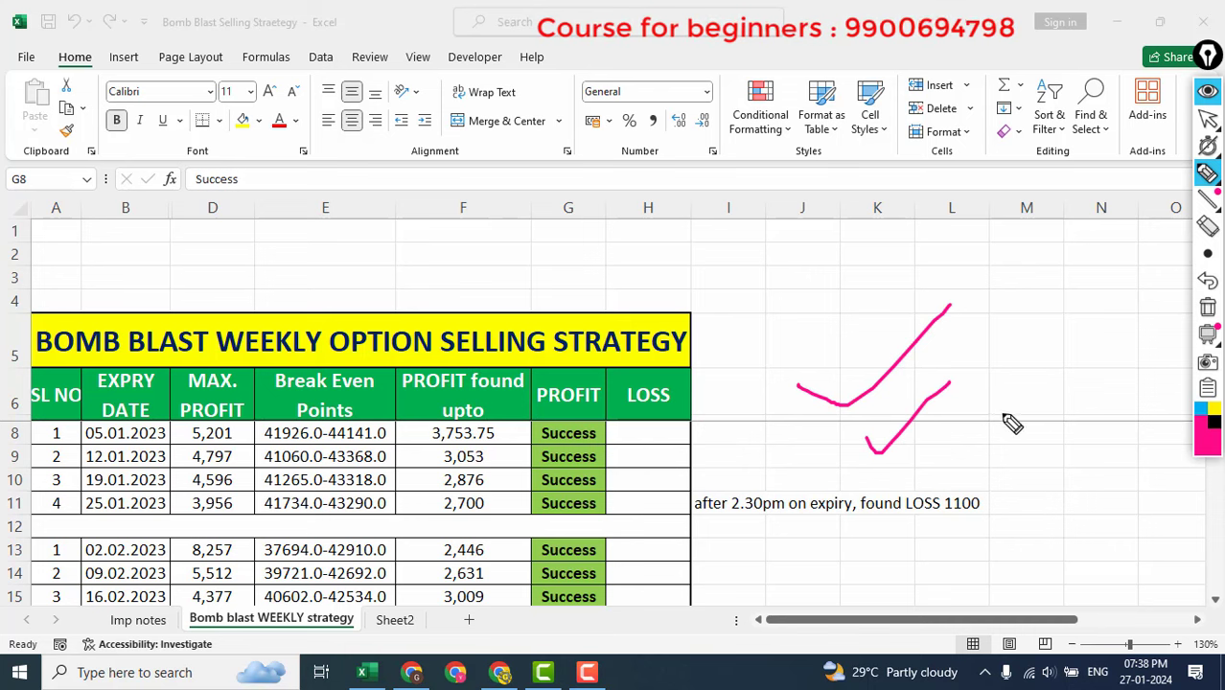
{"action": "left_click", "coordinate": [1207, 308]}
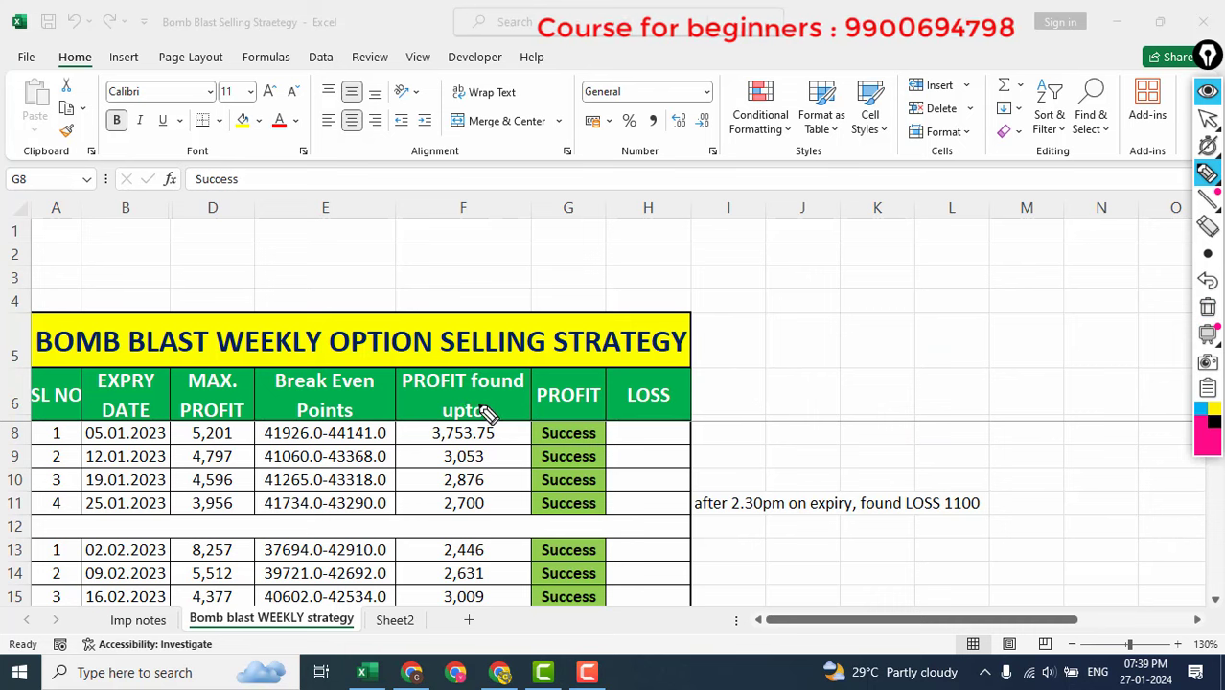
- Draw freehand strokes and a tick over the "PROFIT found upto" heading and clear them
{"action": "left_click_drag", "start_coordinate": [472, 407], "coordinate": [810, 146]}
{"action": "mouse_move", "coordinate": [451, 343]}
{"action": "left_mouse_down"}
{"action": "mouse_move", "coordinate": [469, 406]}
{"action": "mouse_move", "coordinate": [621, 324]}
{"action": "left_mouse_up"}
{"action": "left_click", "coordinate": [1208, 307]}
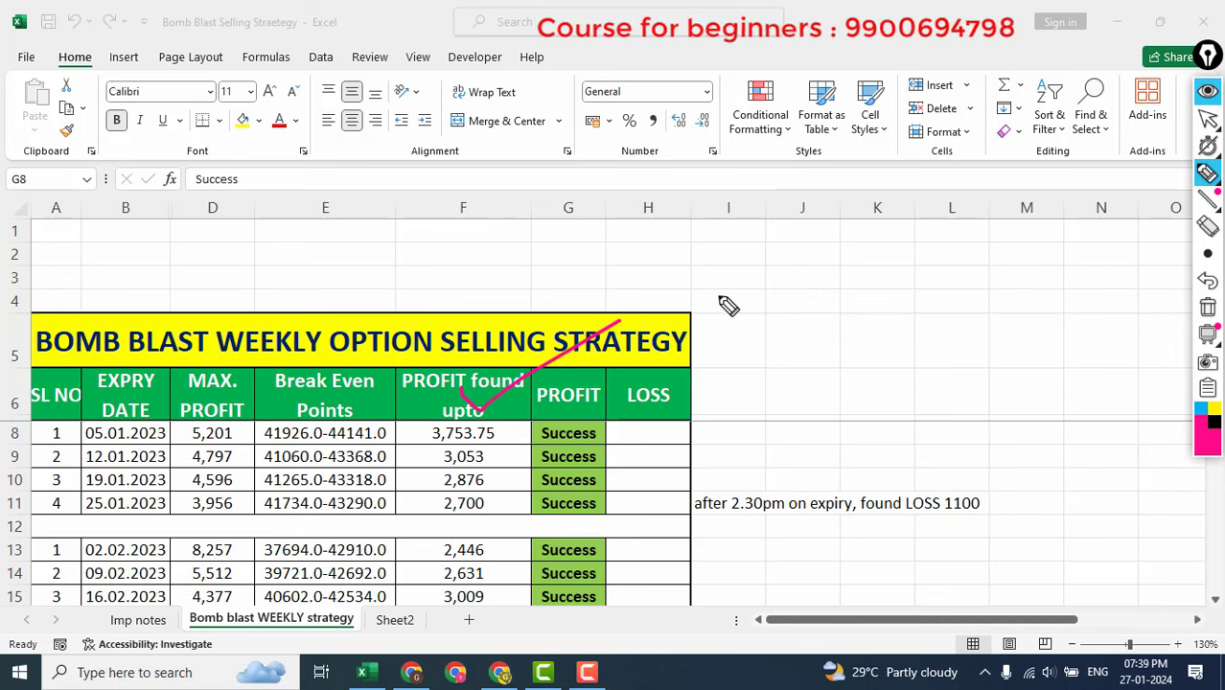
{"action": "left_click", "coordinate": [1208, 309]}
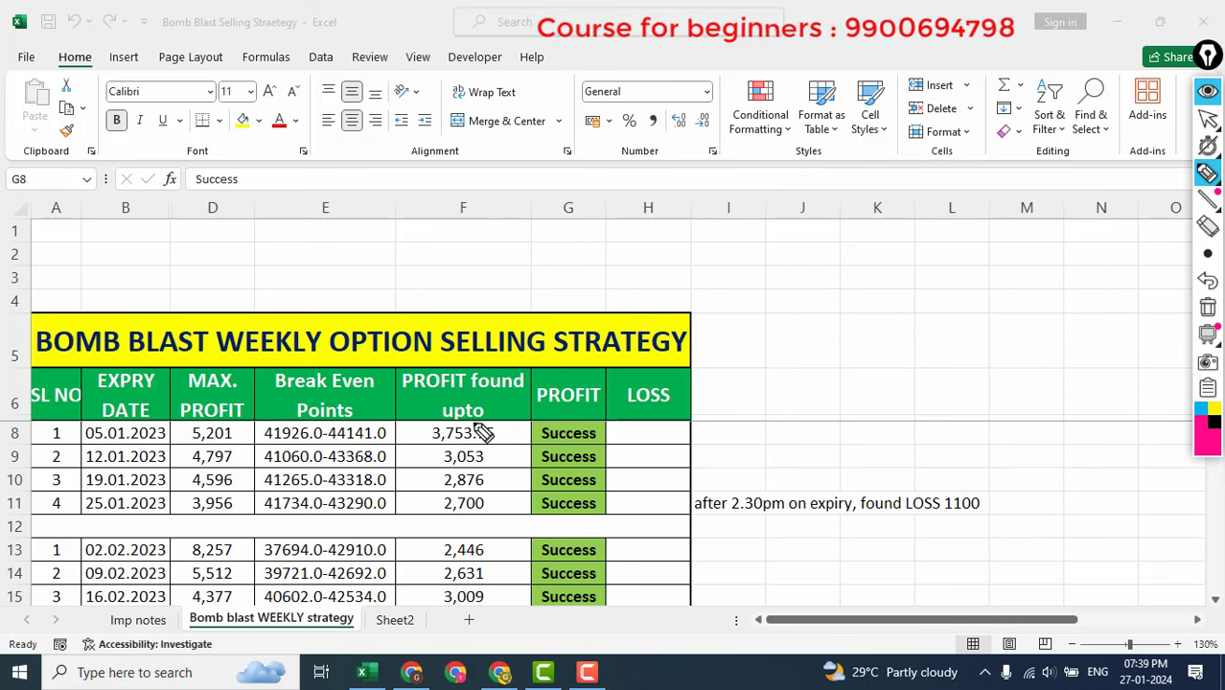
- Draw large tick marks across the "PROFIT found upto" heading and first January row with the pen, clearing each one
{"action": "left_click_drag", "start_coordinate": [441, 401], "coordinate": [775, 220]}
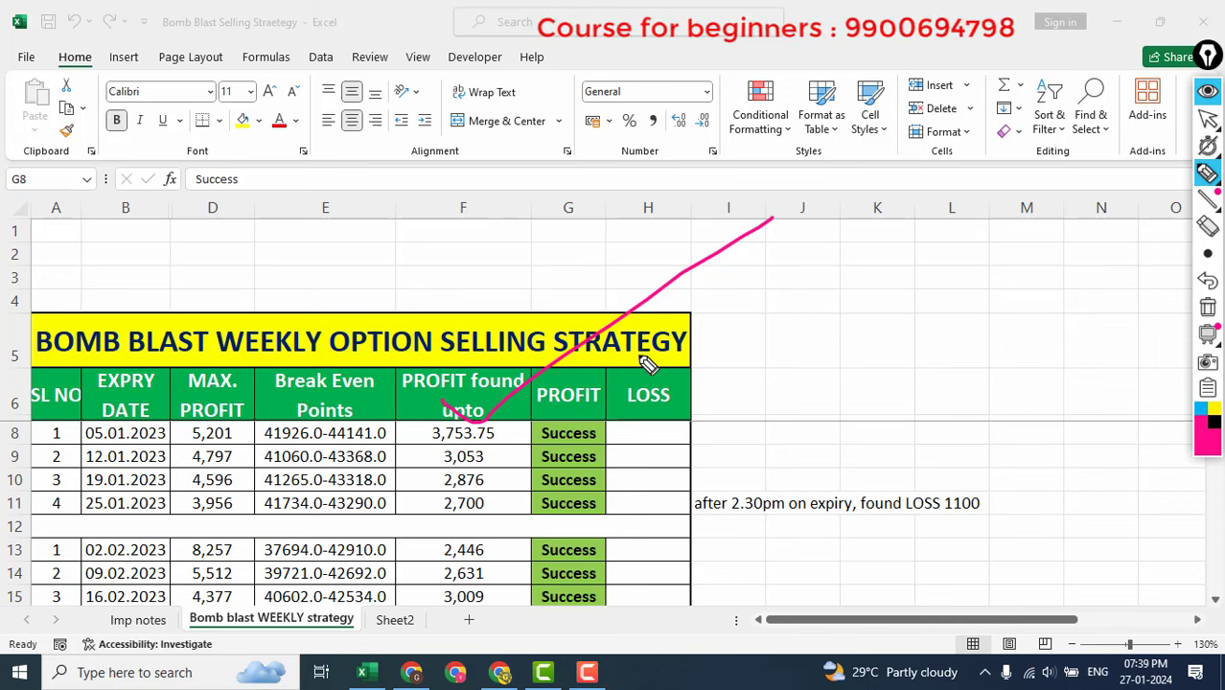
{"action": "left_click", "coordinate": [1209, 307]}
{"action": "left_click_drag", "start_coordinate": [485, 453], "coordinate": [736, 284]}
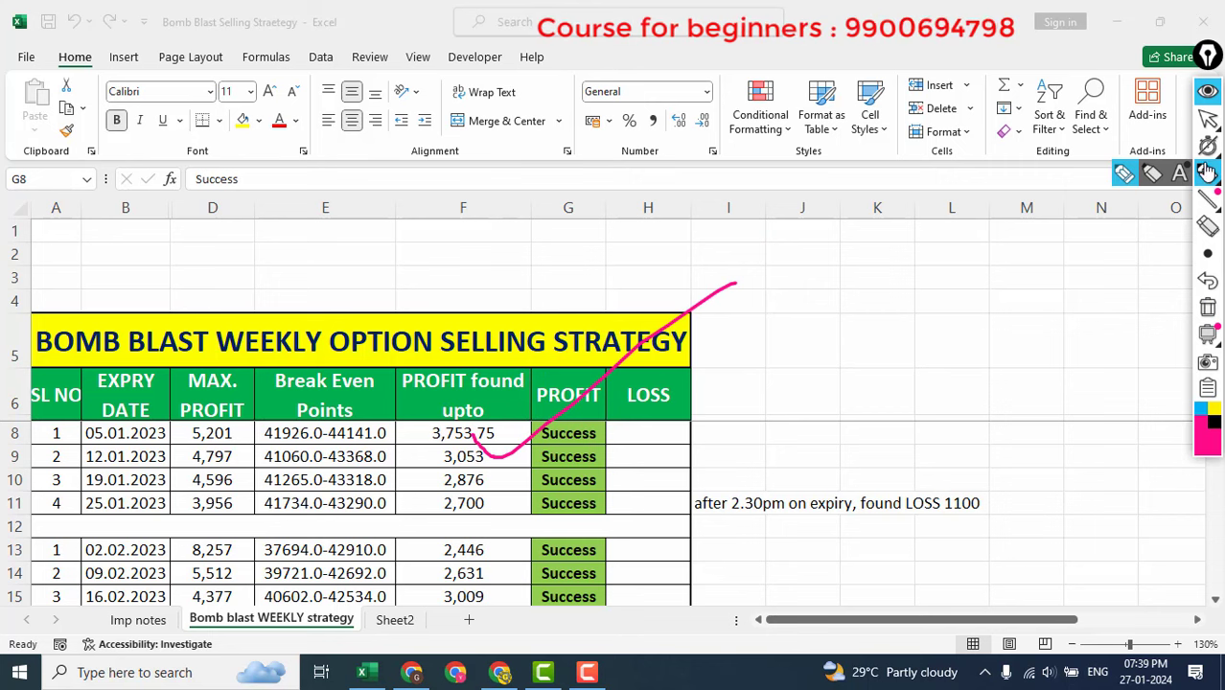
{"action": "left_click", "coordinate": [1208, 307]}
{"action": "left_click", "coordinate": [1208, 117]}
{"action": "left_click", "coordinate": [1209, 173]}
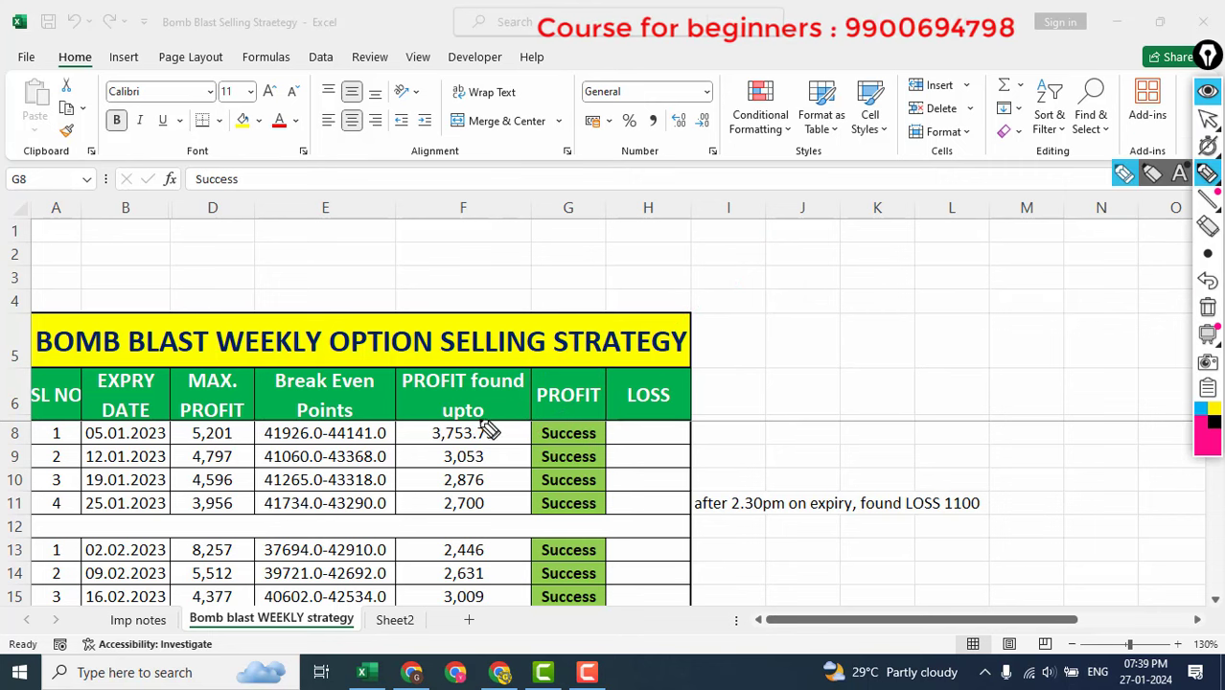
{"action": "left_click_drag", "start_coordinate": [460, 409], "coordinate": [637, 299]}
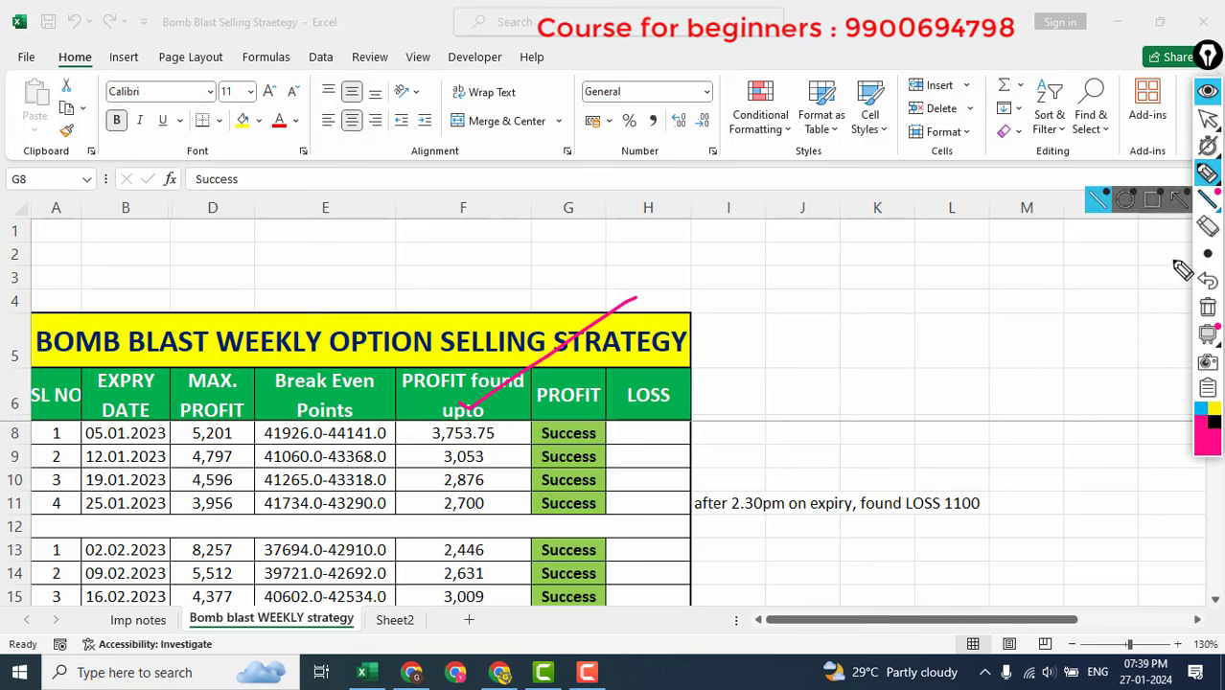
{"action": "left_click", "coordinate": [1208, 307]}
{"action": "left_click", "coordinate": [1207, 117]}
- Review the "PROFIT found upto" amounts from the 05.01.2023 expiry down to the 02.03.2023 expiry
{"action": "scroll", "coordinate": [465, 459], "scroll_direction": "down", "scroll_amount": 1}
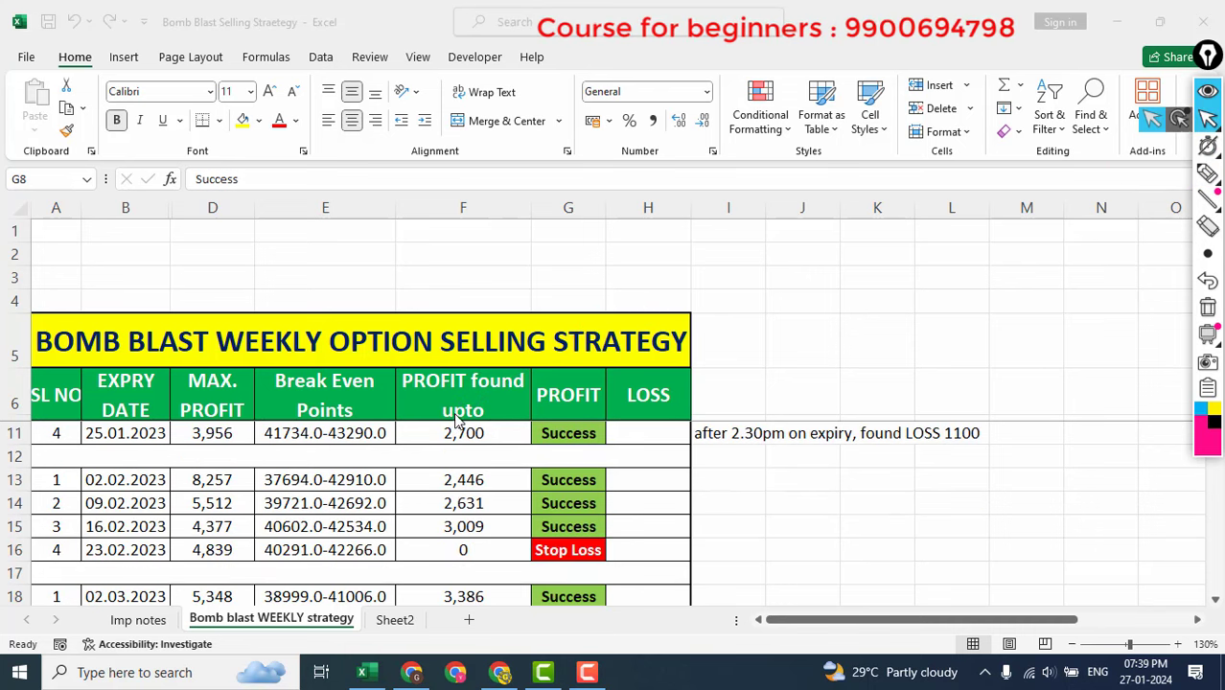
{"action": "scroll", "coordinate": [474, 460], "scroll_direction": "up", "scroll_amount": 1}
{"action": "key", "text": "F2"}
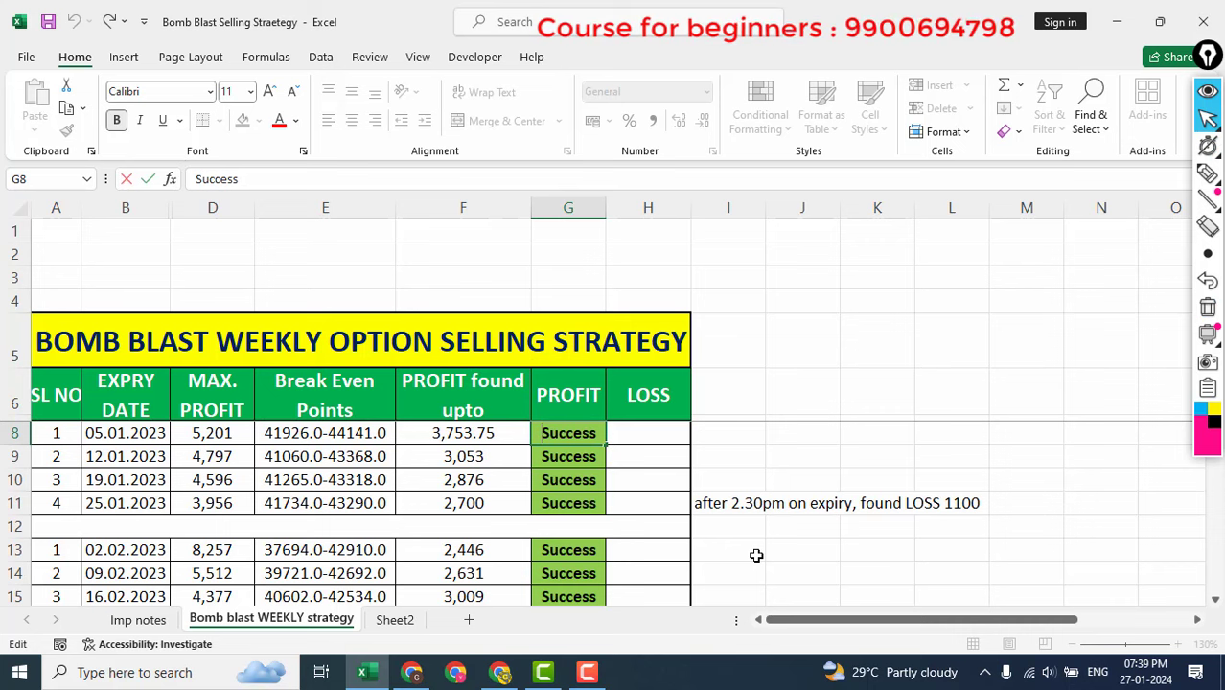
{"action": "left_click", "coordinate": [487, 436]}
{"action": "key", "text": "Down"}
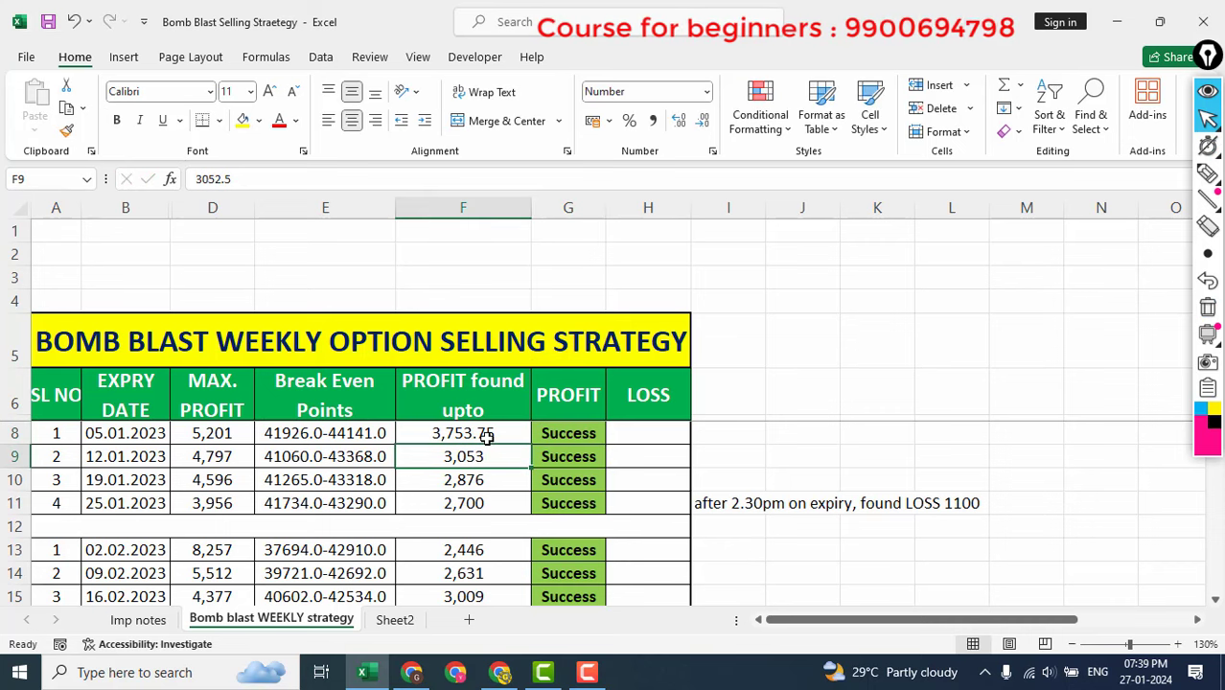
{"action": "key", "text": "Down"}
{"action": "key", "text": "Down"}
{"action": "key", "text": "Down"}
{"action": "key", "text": "Down"}
{"action": "key", "text": "Down"}
{"action": "key", "text": "Down"}
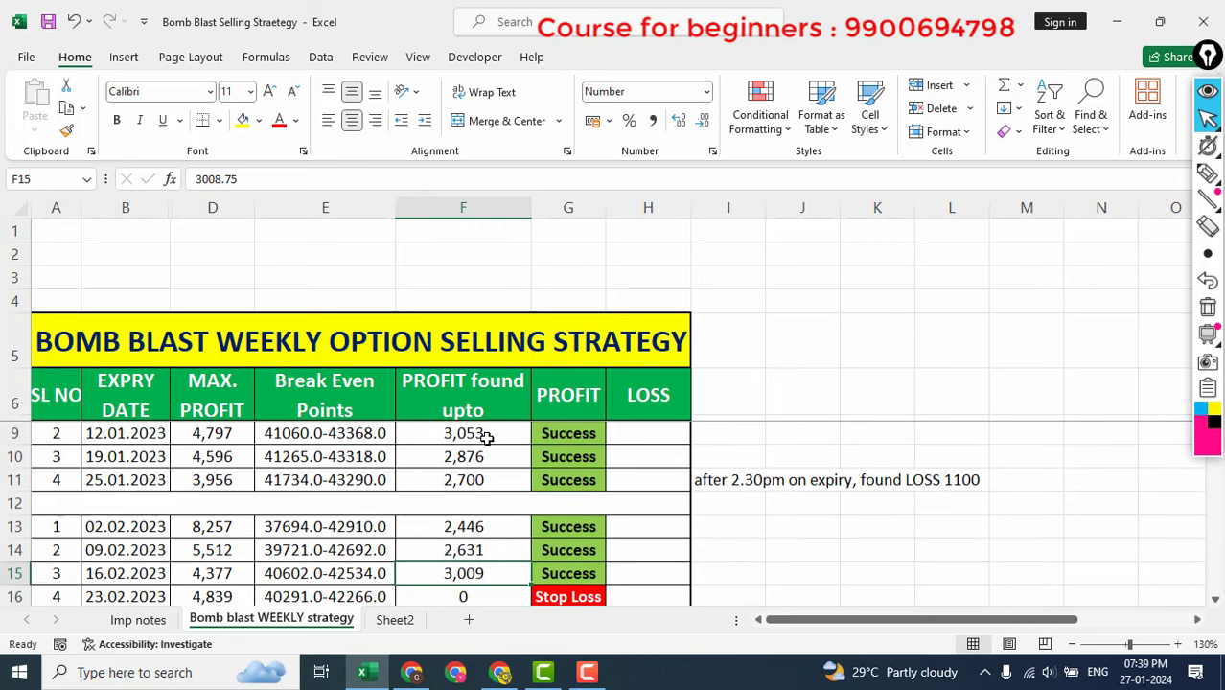
{"action": "key", "text": "Down"}
{"action": "key", "text": "Down"}
{"action": "key", "text": "Down"}
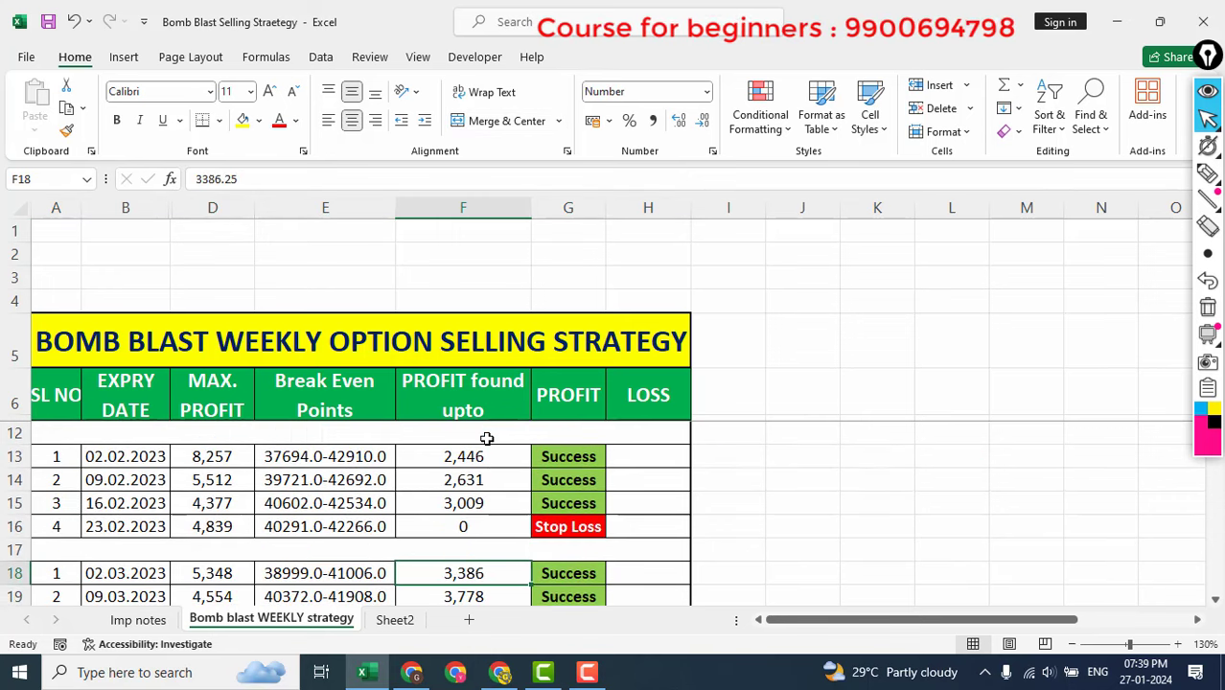
- Return to the January rows and check the profit amounts from the 12.01.2023 expiry to the 25.01.2023 expiry
{"action": "key", "text": "Up"}
{"action": "key", "text": "Up"}
{"action": "key", "text": "Up"}
{"action": "key", "text": "Up"}
{"action": "key", "text": "Up"}
{"action": "key", "text": "Up"}
{"action": "key", "text": "Up"}
{"action": "key", "text": "Up"}
{"action": "key", "text": "Up"}
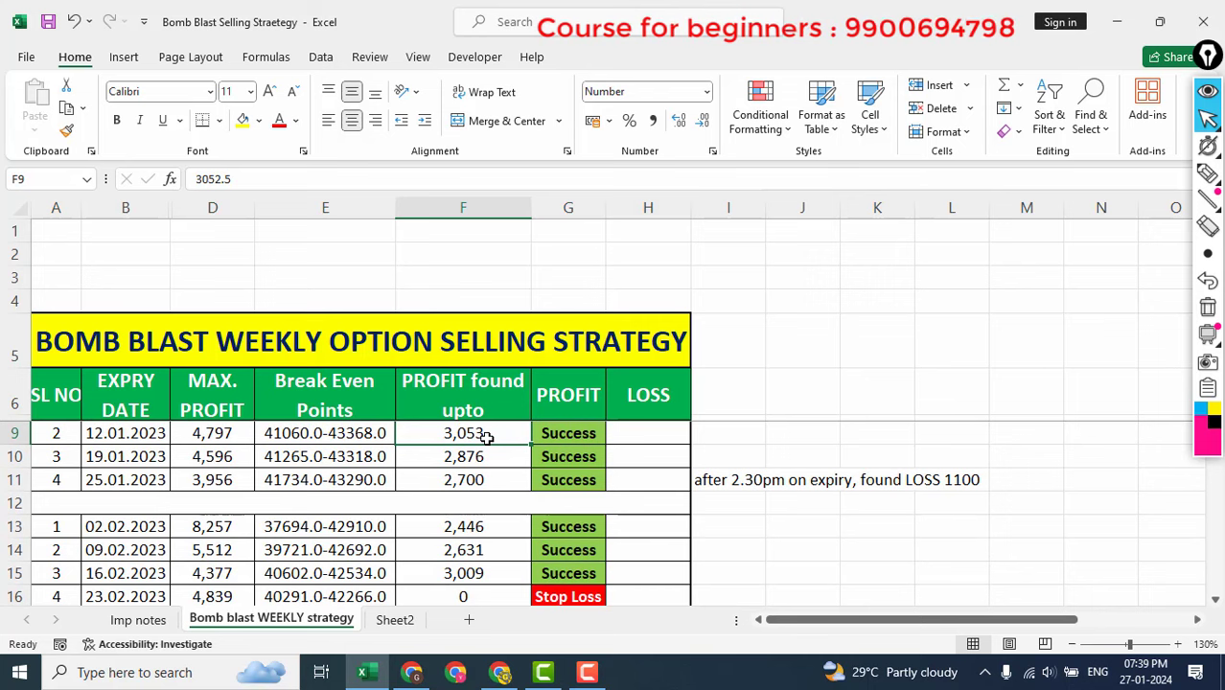
{"action": "key", "text": "Down"}
{"action": "key", "text": "Down"}
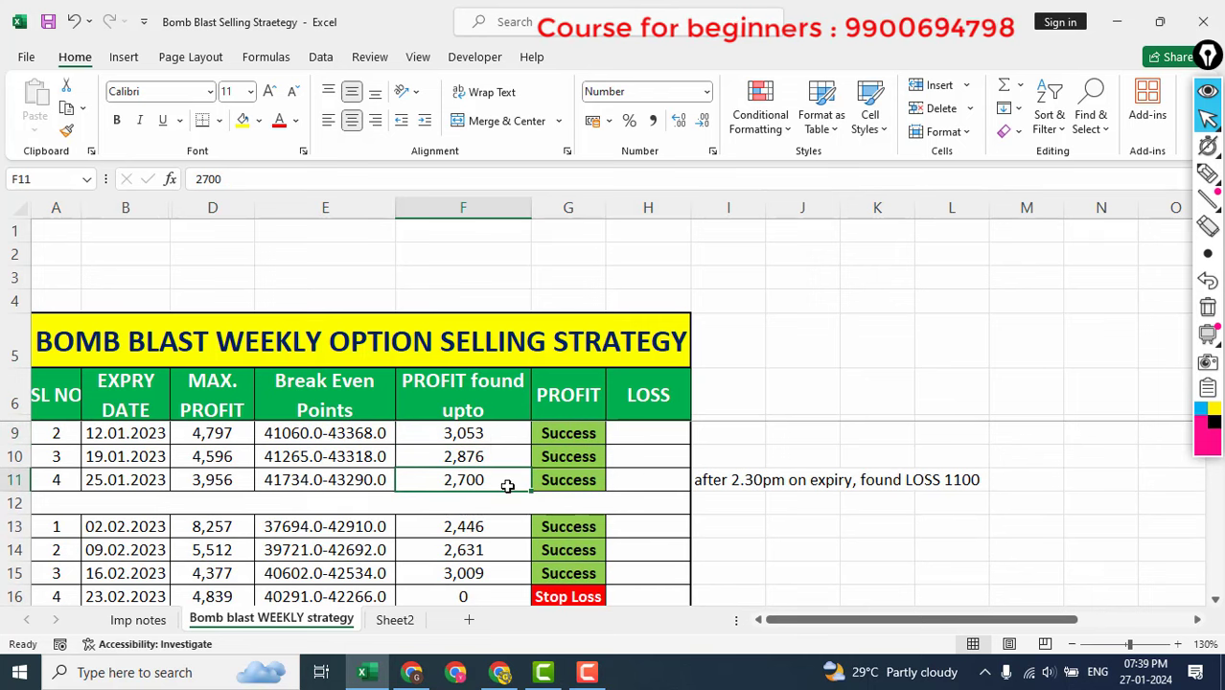
- Review the profit amounts and outcomes of the February 2023 expiries and the March 2023 expiries up to 23.03.2023
{"action": "key", "text": "Down"}
{"action": "key", "text": "Down"}
{"action": "key", "text": "Down"}
{"action": "key", "text": "Down"}
{"action": "key", "text": "Down"}
{"action": "key", "text": "Down"}
{"action": "key", "text": "Down"}
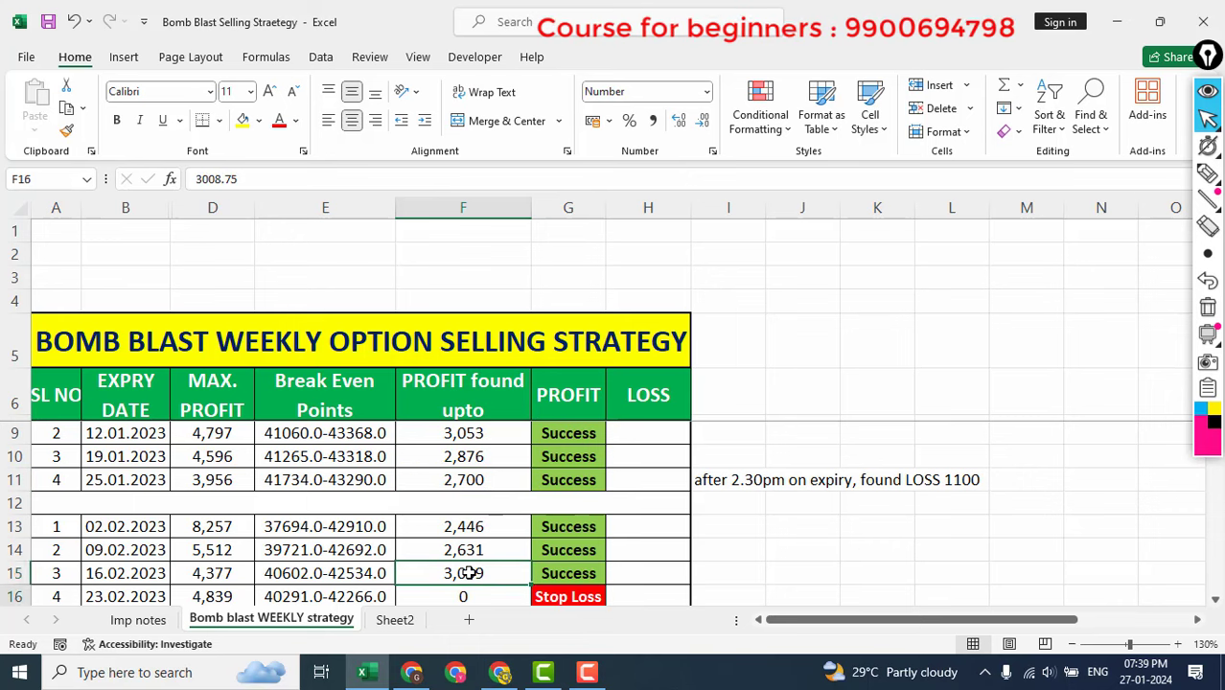
{"action": "key", "text": "Down"}
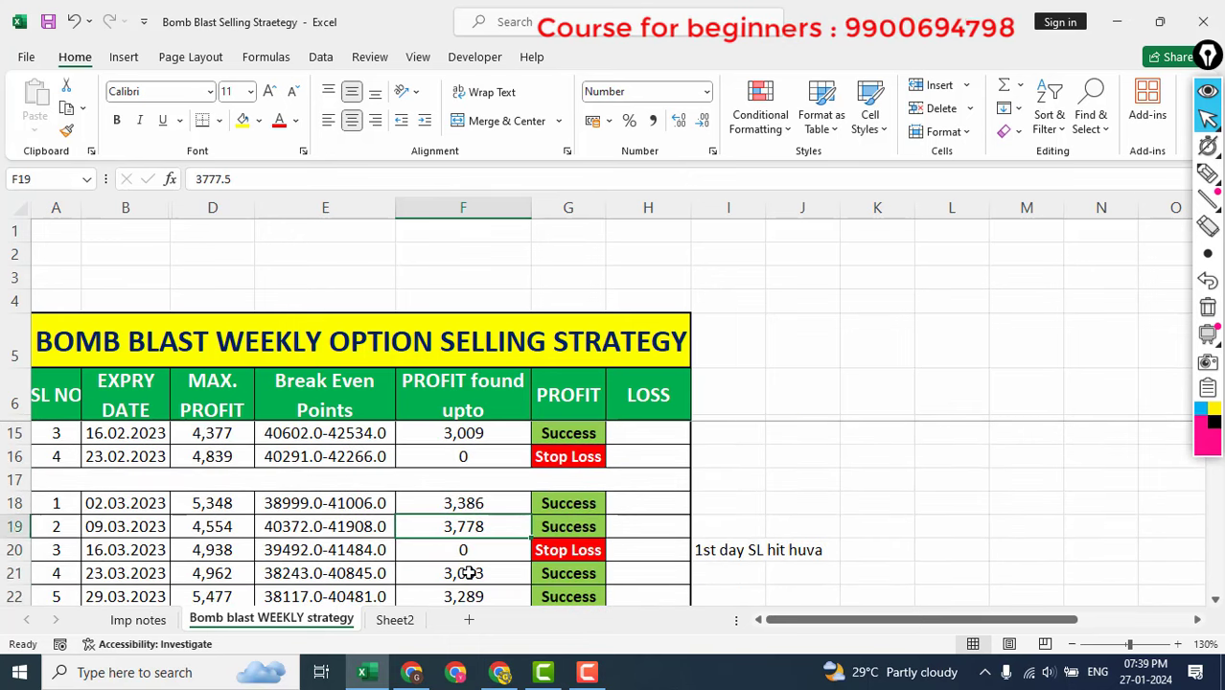
{"action": "key", "text": "Down"}
{"action": "key", "text": "Down"}
{"action": "key", "text": "Up"}
{"action": "key", "text": "Up"}
{"action": "key", "text": "Up"}
{"action": "key", "text": "Up"}
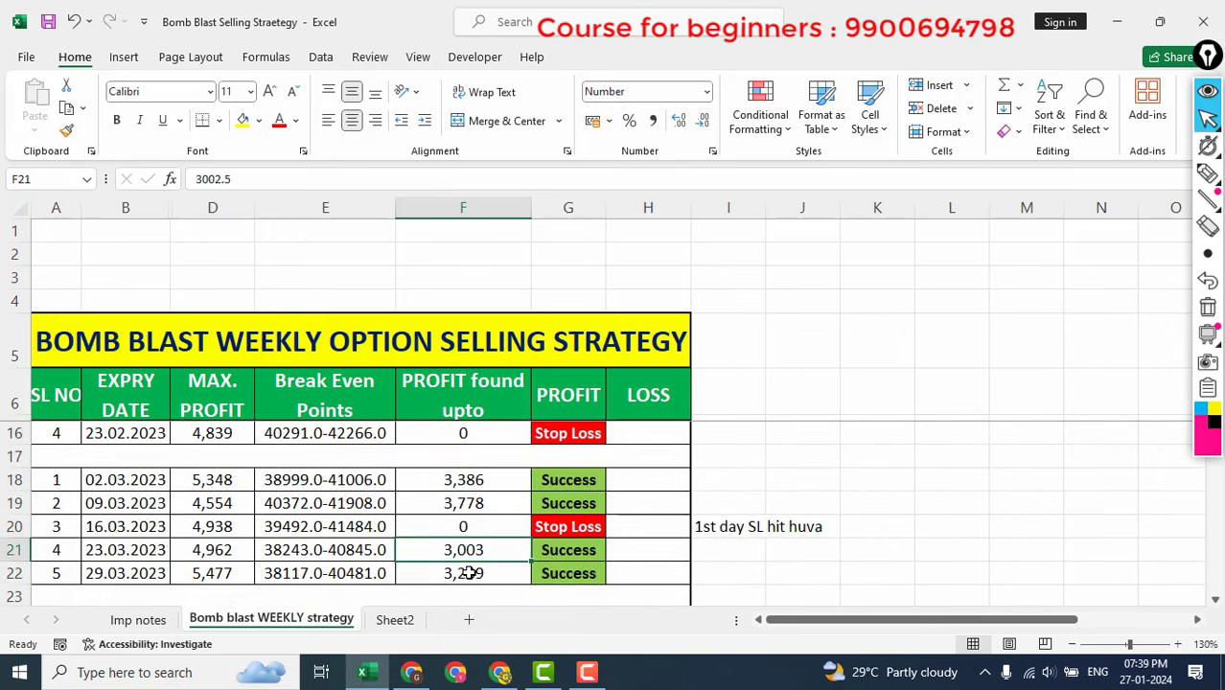
- Examine the 29.03.2023 result and the April 2023 expiry rows, including the wait-till-expiry note beside 27.04.2023
{"action": "key", "text": "Down"}
{"action": "key", "text": "Down"}
{"action": "key", "text": "Down"}
{"action": "key", "text": "Down"}
{"action": "key", "text": "Down"}
{"action": "key", "text": "Down"}
{"action": "key", "text": "Down"}
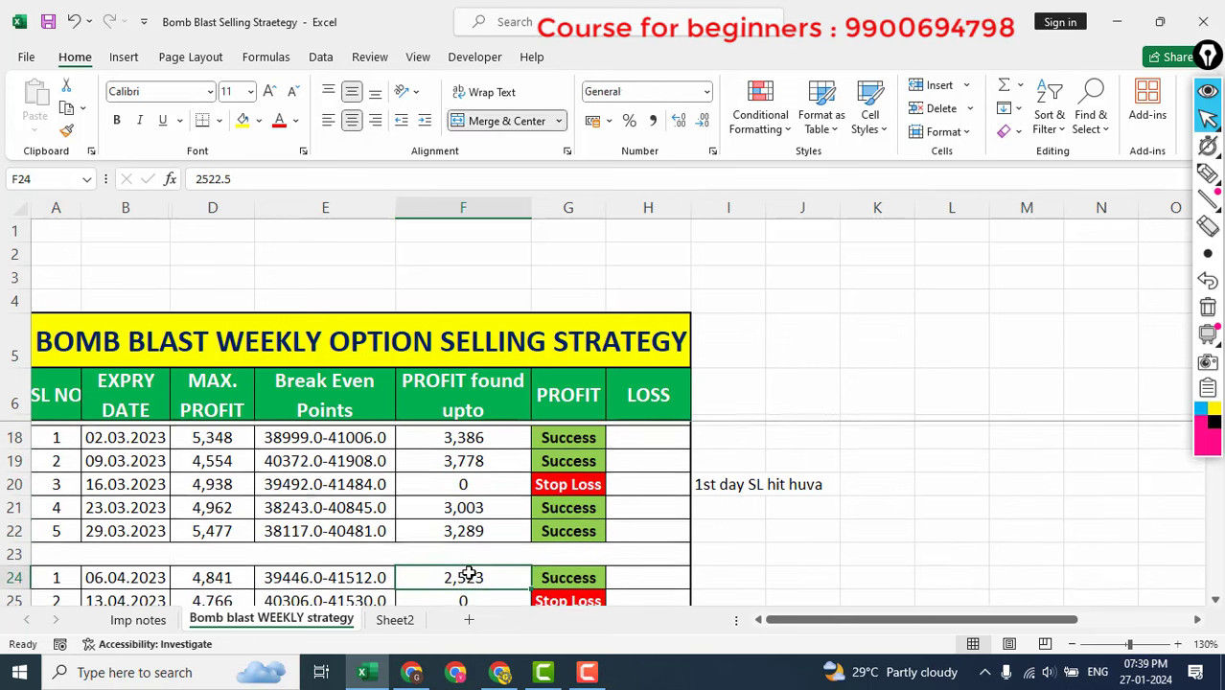
{"action": "key", "text": "Up"}
{"action": "key", "text": "Up"}
{"action": "key", "text": "Up"}
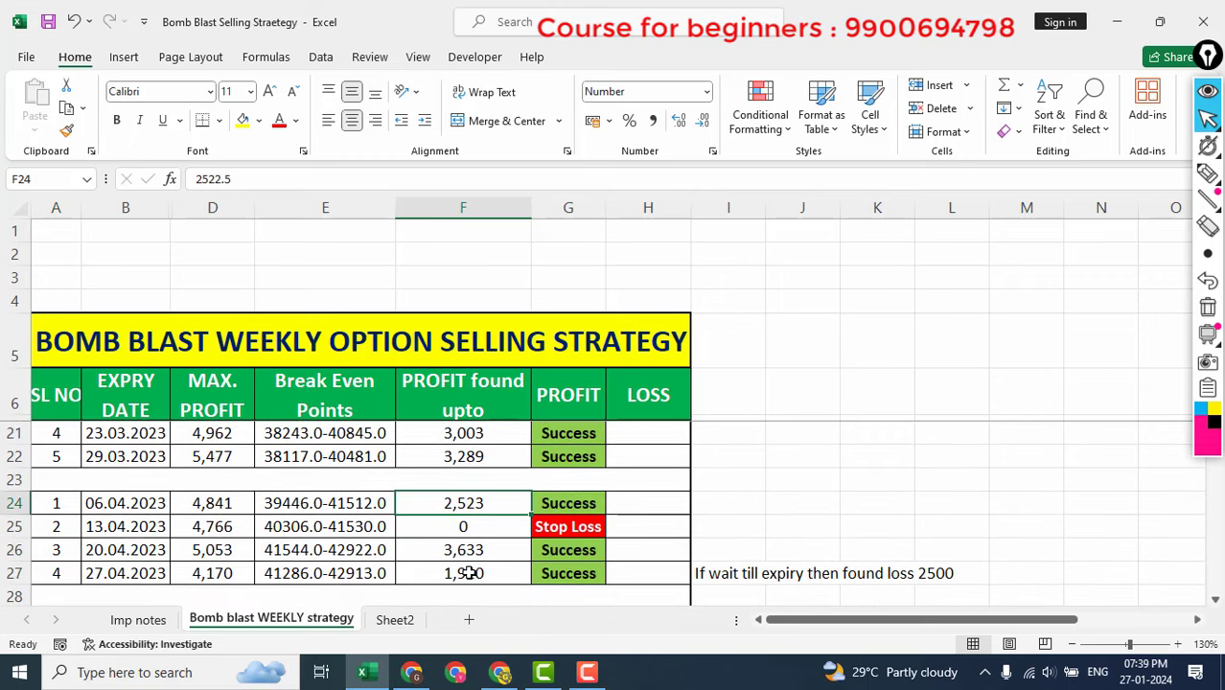
{"action": "scroll", "coordinate": [469, 574], "scroll_direction": "down", "scroll_amount": 1}
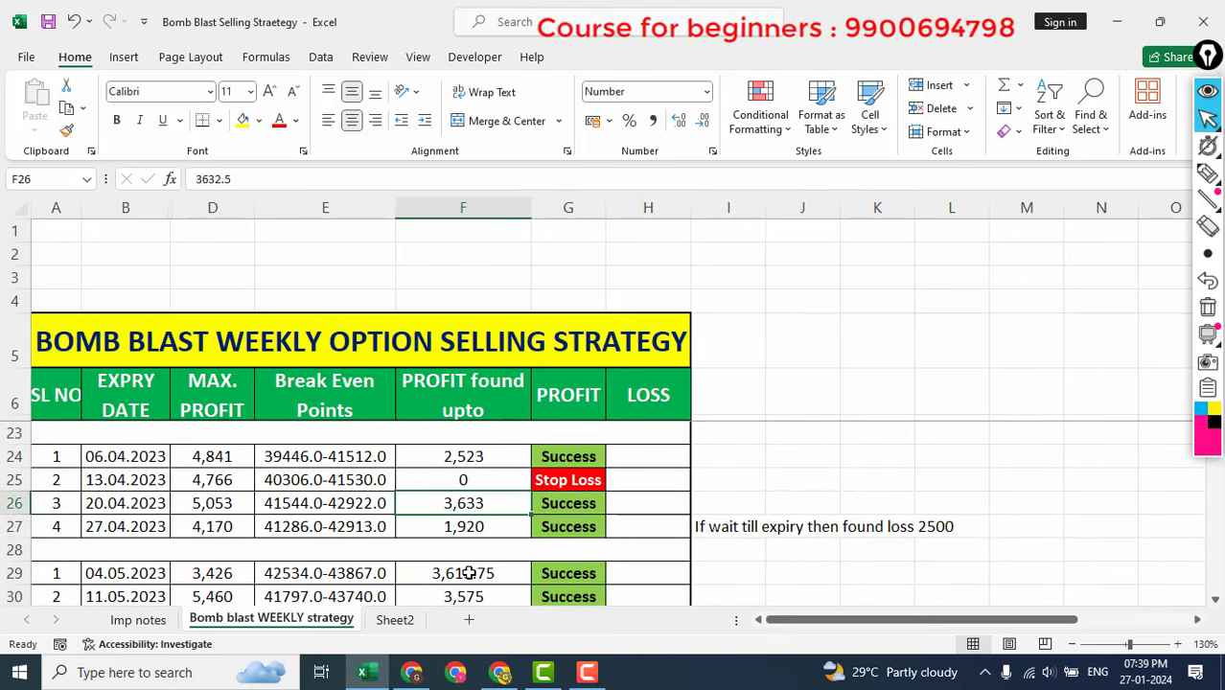
{"action": "key", "text": "Up"}
{"action": "key", "text": "Up"}
{"action": "key", "text": "Down"}
{"action": "key", "text": "Down"}
{"action": "key", "text": "Down"}
{"action": "key", "text": "Down"}
{"action": "key", "text": "Down"}
{"action": "key", "text": "Down"}
{"action": "key", "text": "Down"}
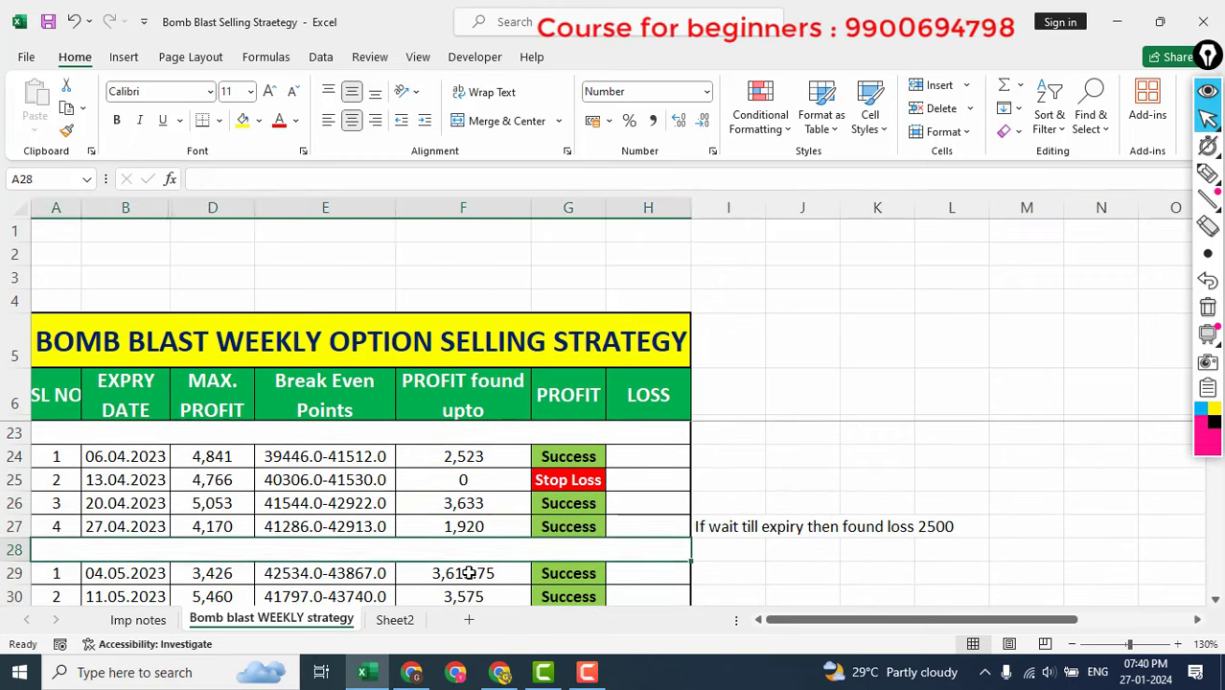
- Review the May, June and early July 2023 profit amounts down to the 20.07.2023 stop-loss row
{"action": "key", "text": "Down"}
{"action": "key", "text": "Down"}
{"action": "key", "text": "Down"}
{"action": "key", "text": "Down"}
{"action": "key", "text": "Down"}
{"action": "key", "text": "Down"}
{"action": "key", "text": "Down"}
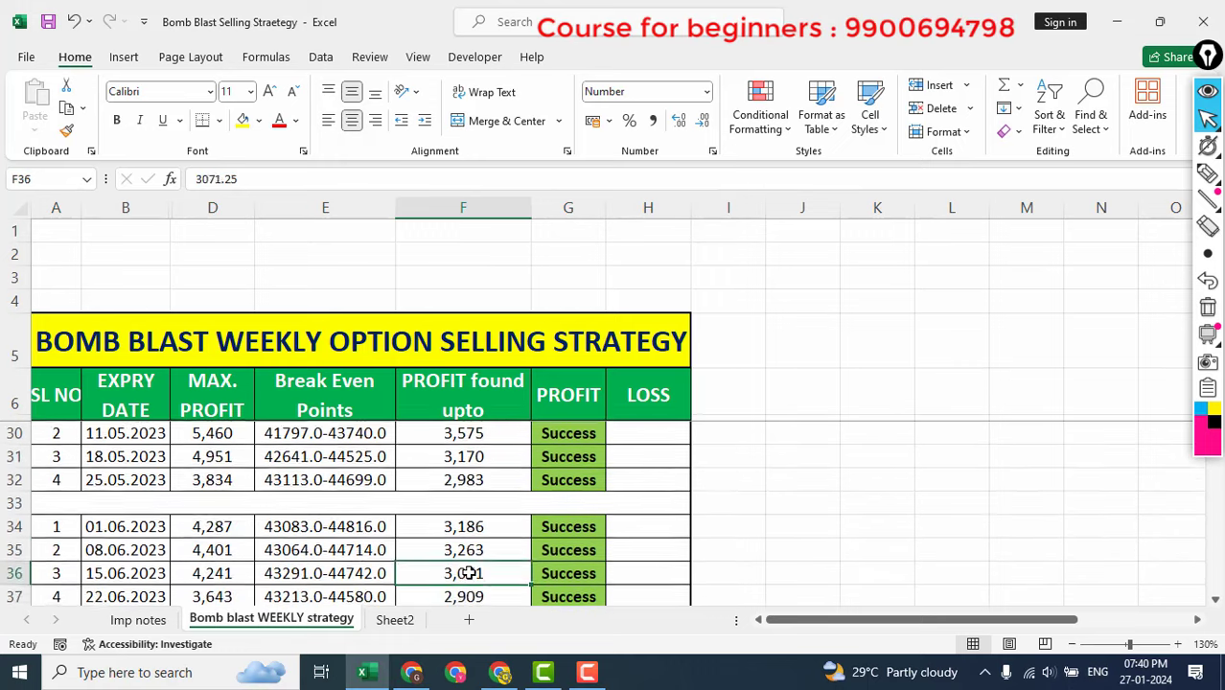
{"action": "key", "text": "Down"}
{"action": "key", "text": "Down"}
{"action": "key", "text": "Down"}
{"action": "key", "text": "Down"}
{"action": "key", "text": "Down"}
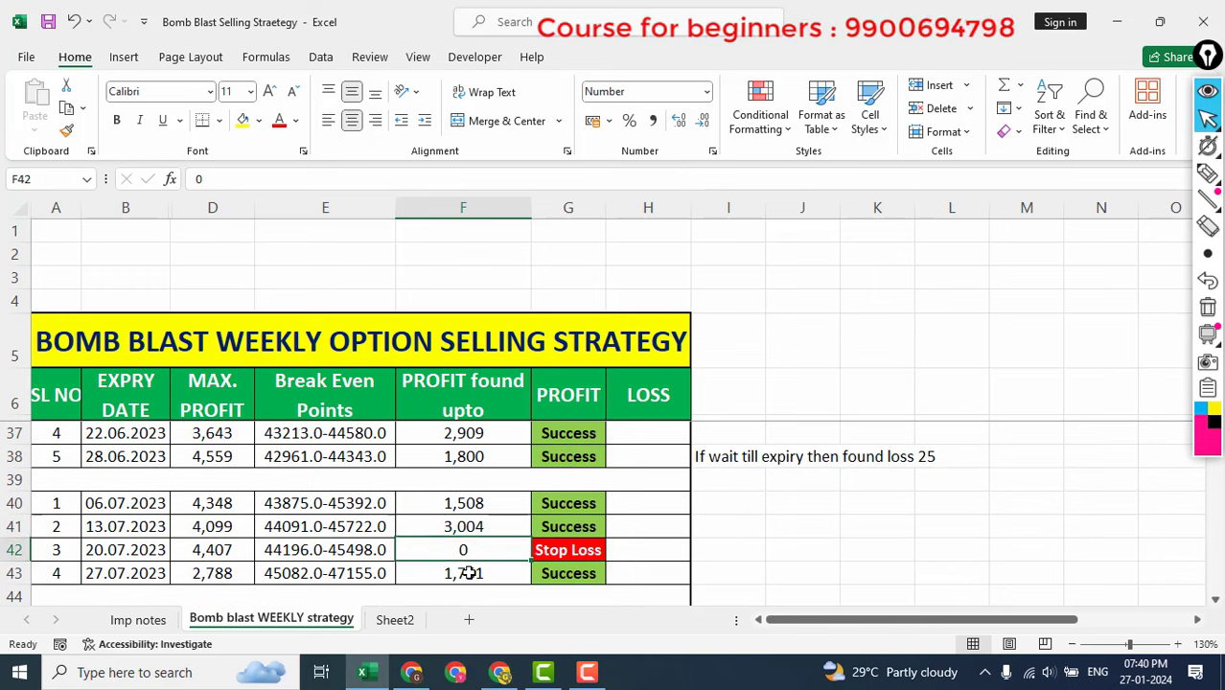
- Examine the profit amounts and side notes from the 27.07.2023 expiry through August to the 20.09.2023 expiry
{"action": "key", "text": "Down"}
{"action": "key", "text": "Down"}
{"action": "key", "text": "Down"}
{"action": "key", "text": "Down"}
{"action": "key", "text": "Down"}
{"action": "key", "text": "Down"}
{"action": "key", "text": "Down"}
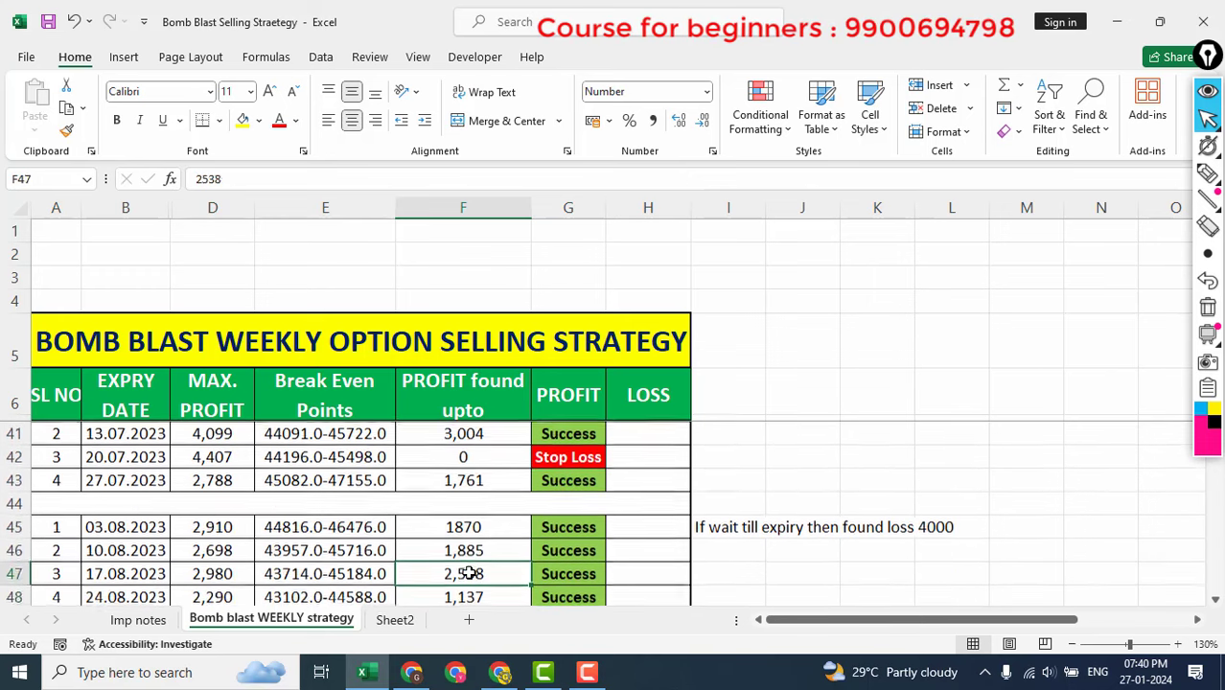
{"action": "key", "text": "Down"}
{"action": "key", "text": "Down"}
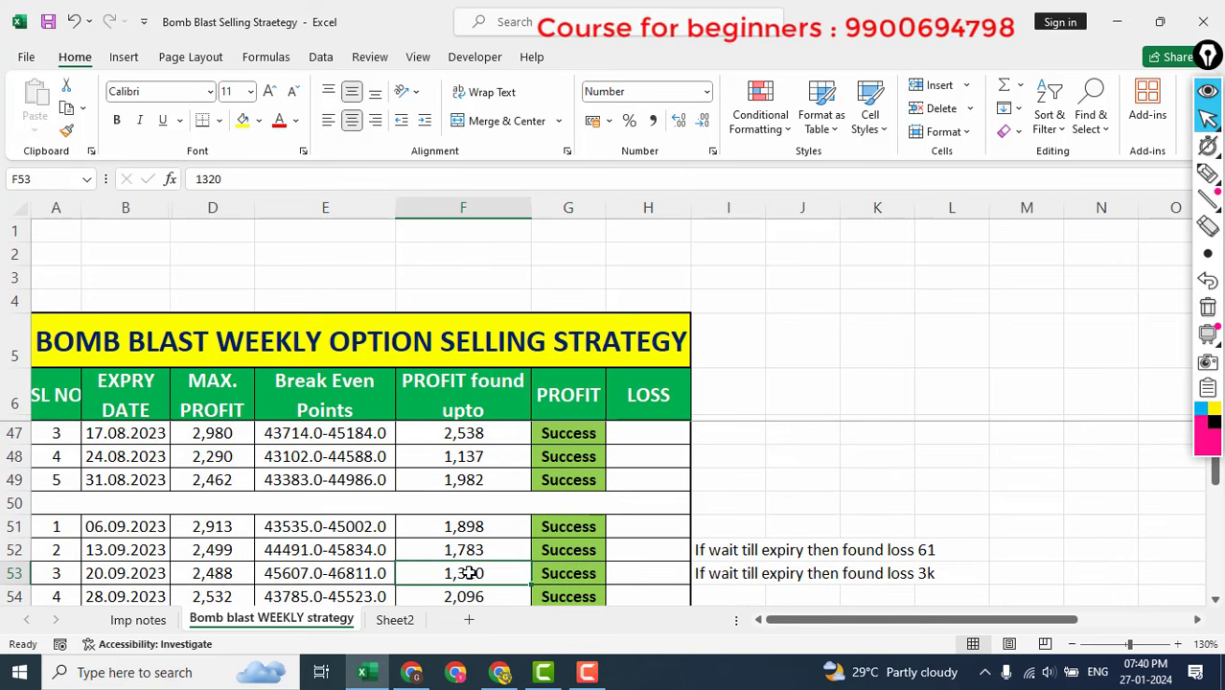
- Check the 28.09.2023 result and compare the successful and stop-loss weeks among the October 2023 expiries
{"action": "key", "text": "Down"}
{"action": "key", "text": "Down"}
{"action": "key", "text": "Down"}
{"action": "key", "text": "Down"}
{"action": "key", "text": "Down"}
{"action": "key", "text": "Down"}
{"action": "key", "text": "Down"}
{"action": "key", "text": "Down"}
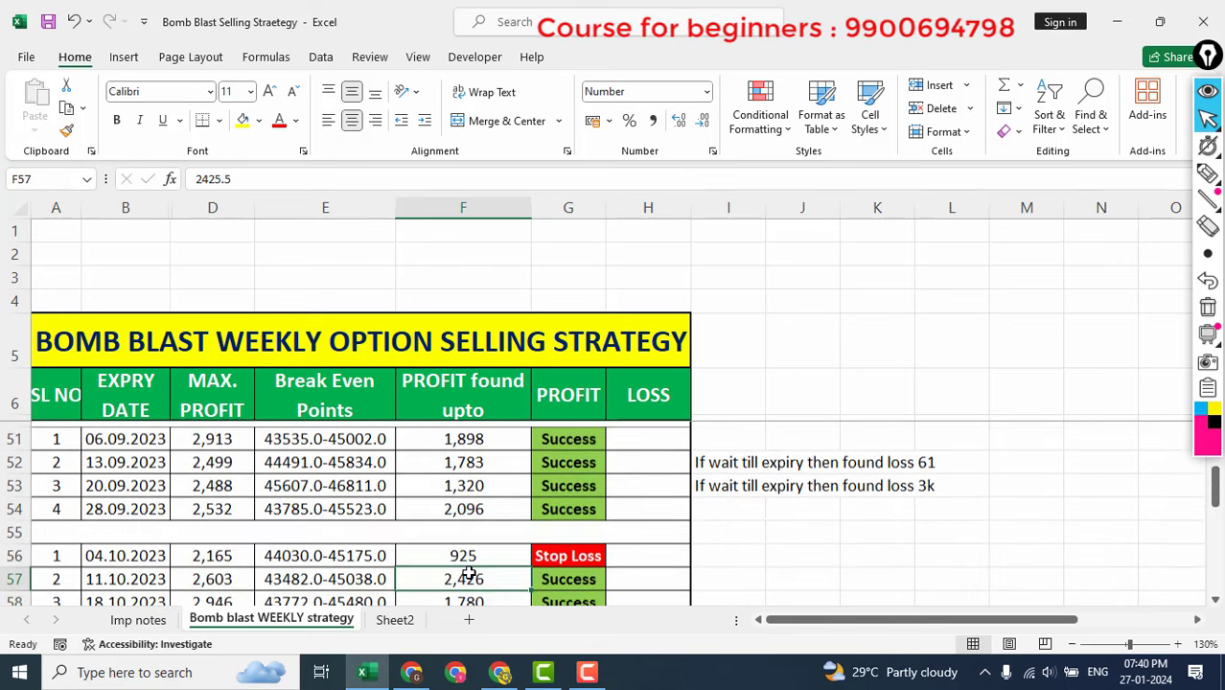
{"action": "key", "text": "Up"}
{"action": "key", "text": "Up"}
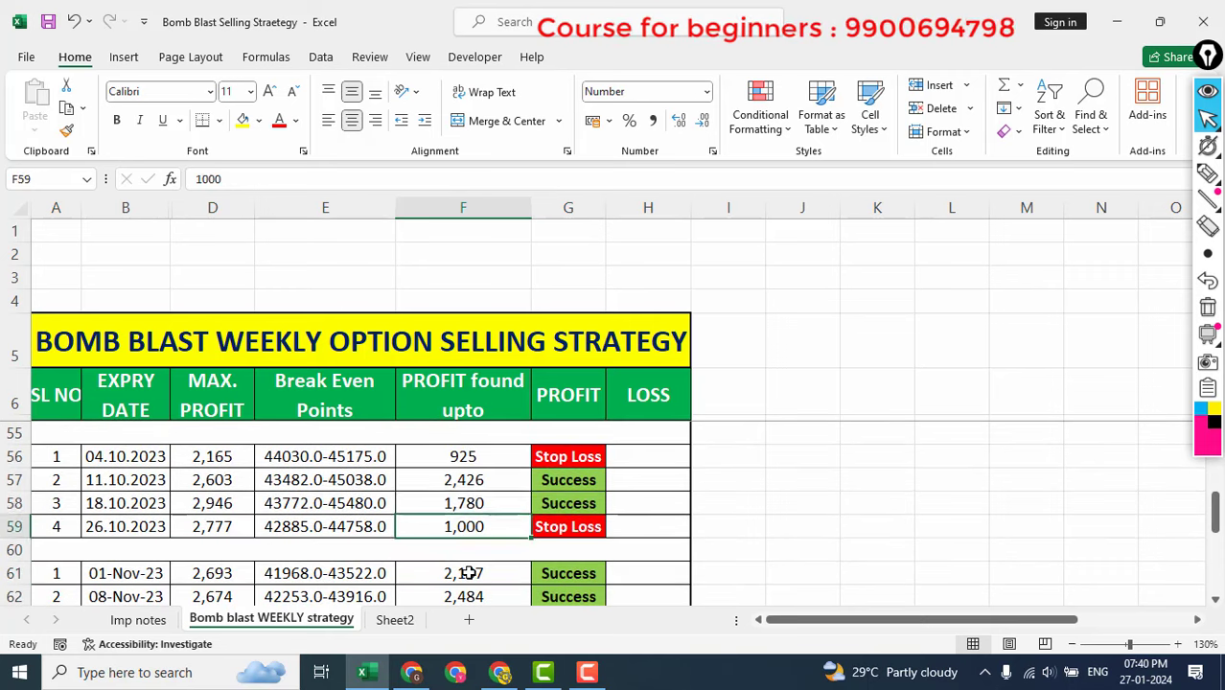
{"action": "key", "text": "Up"}
{"action": "key", "text": "Up"}
{"action": "key", "text": "Down"}
{"action": "key", "text": "Down"}
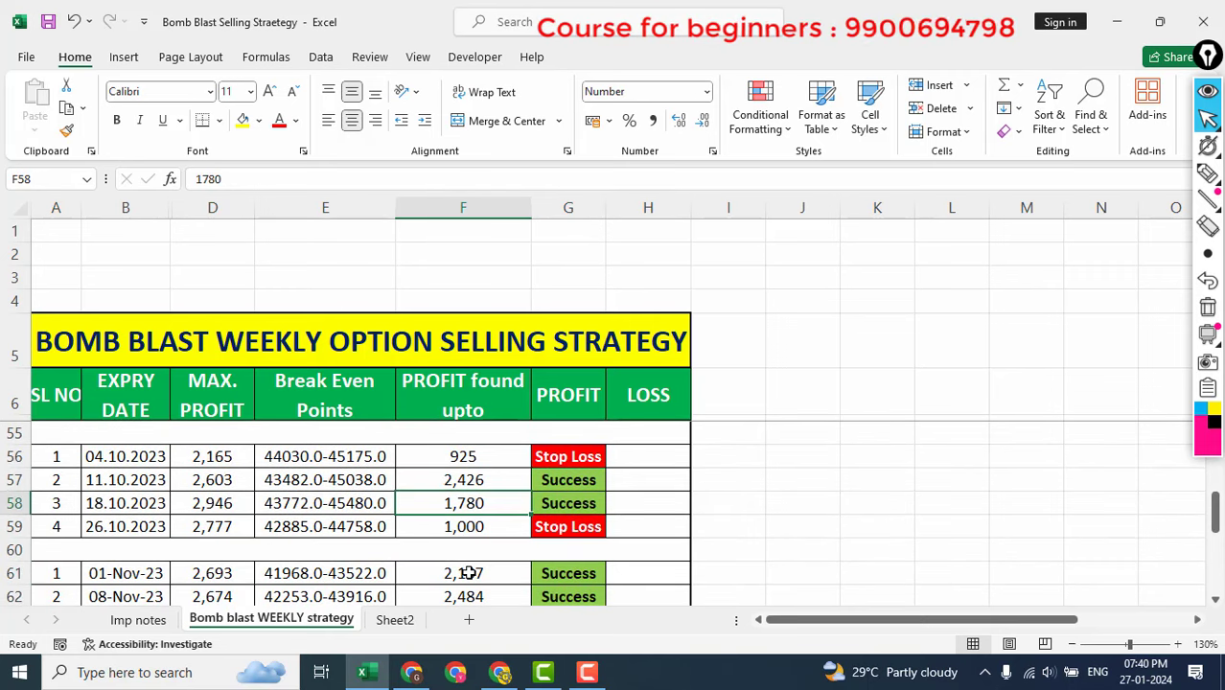
- Review the profit amounts of the November 2023 expiries, from 01-Nov-23 to 30-Nov-23
{"action": "key", "text": "Down"}
{"action": "key", "text": "Down"}
{"action": "key", "text": "Down"}
{"action": "key", "text": "Down"}
{"action": "key", "text": "Down"}
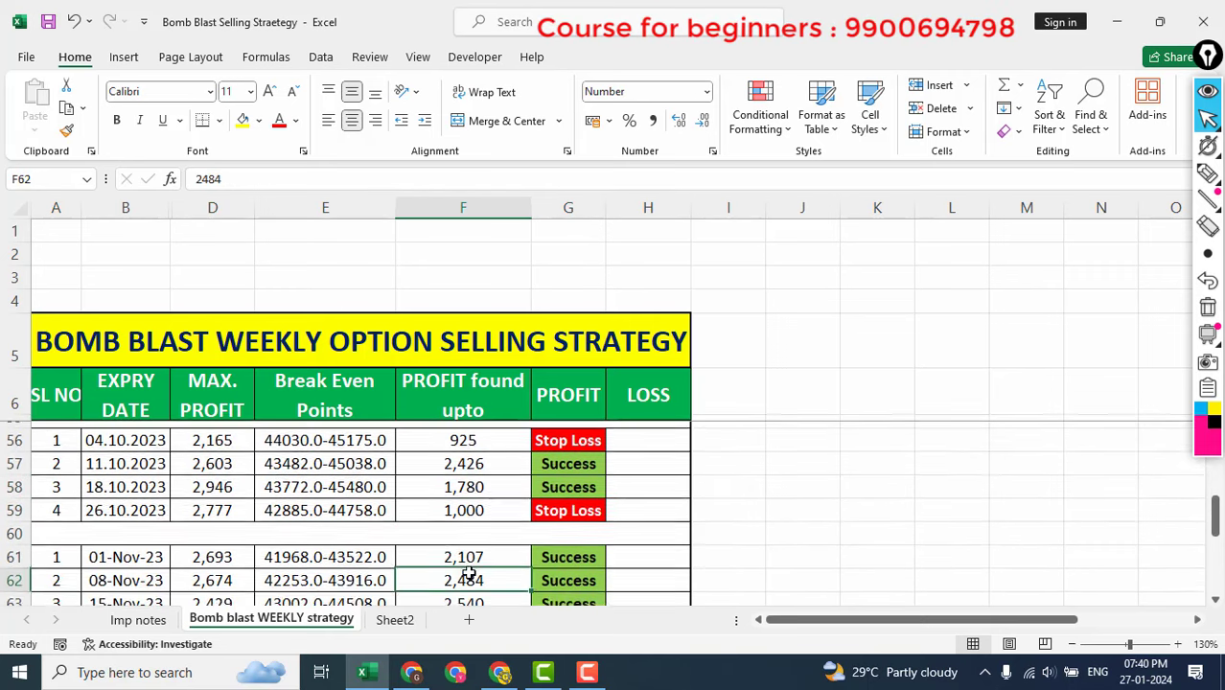
{"action": "key", "text": "Down"}
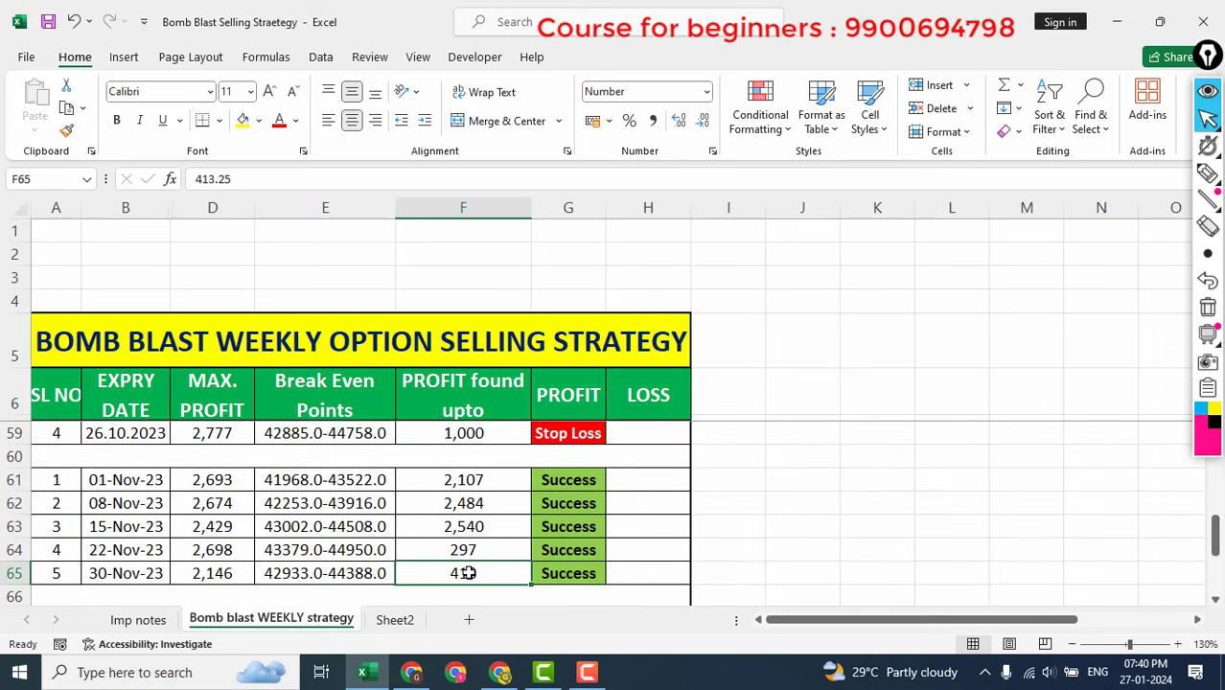
{"action": "scroll", "coordinate": [500, 521], "scroll_direction": "down", "scroll_amount": 1}
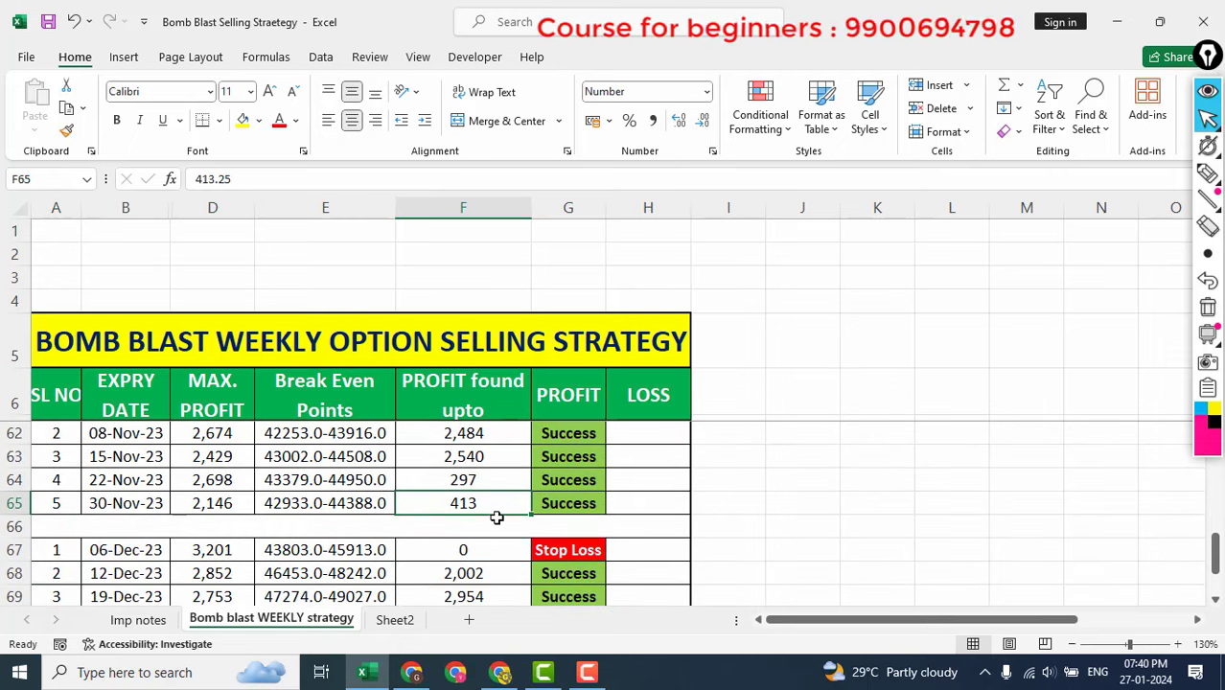
{"action": "key", "text": "Up"}
{"action": "key", "text": "Down"}
{"action": "key", "text": "Down"}
{"action": "key", "text": "Up"}
{"action": "key", "text": "Up"}
- Review the profit amounts and outcomes of the December 2023 expiries
{"action": "key", "text": "Down"}
{"action": "key", "text": "Down"}
{"action": "key", "text": "Down"}
{"action": "key", "text": "Down"}
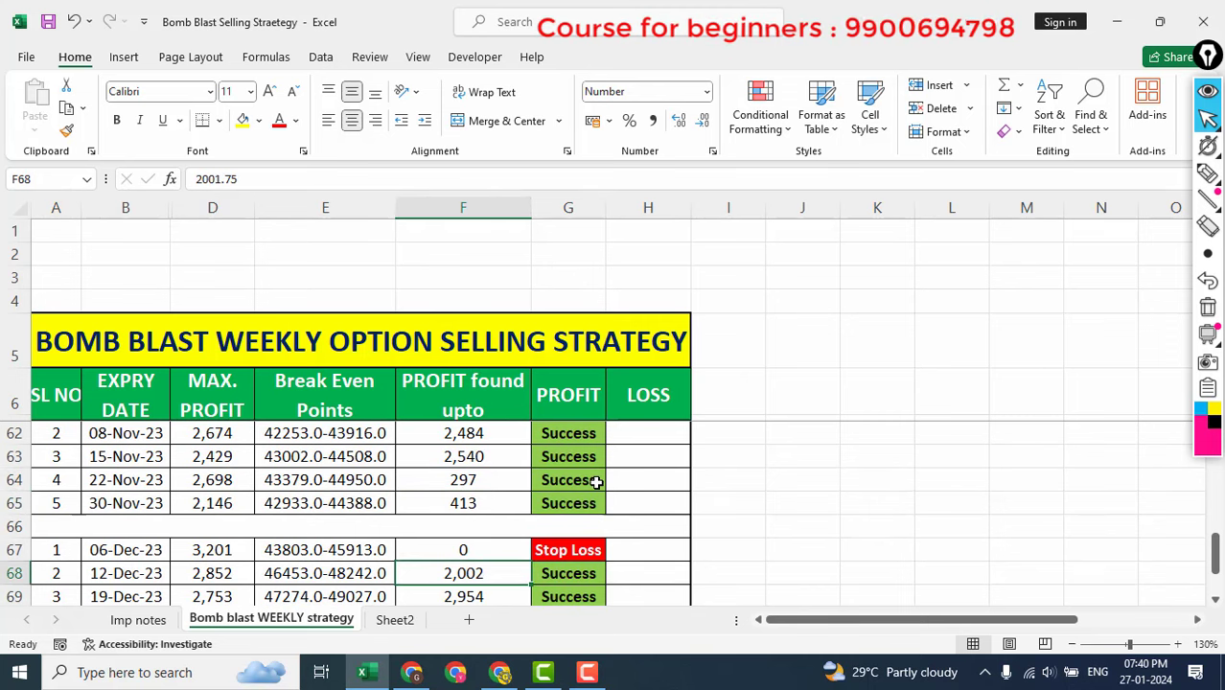
{"action": "key", "text": "Down"}
{"action": "key", "text": "Down"}
{"action": "key", "text": "Up"}
{"action": "key", "text": "Up"}
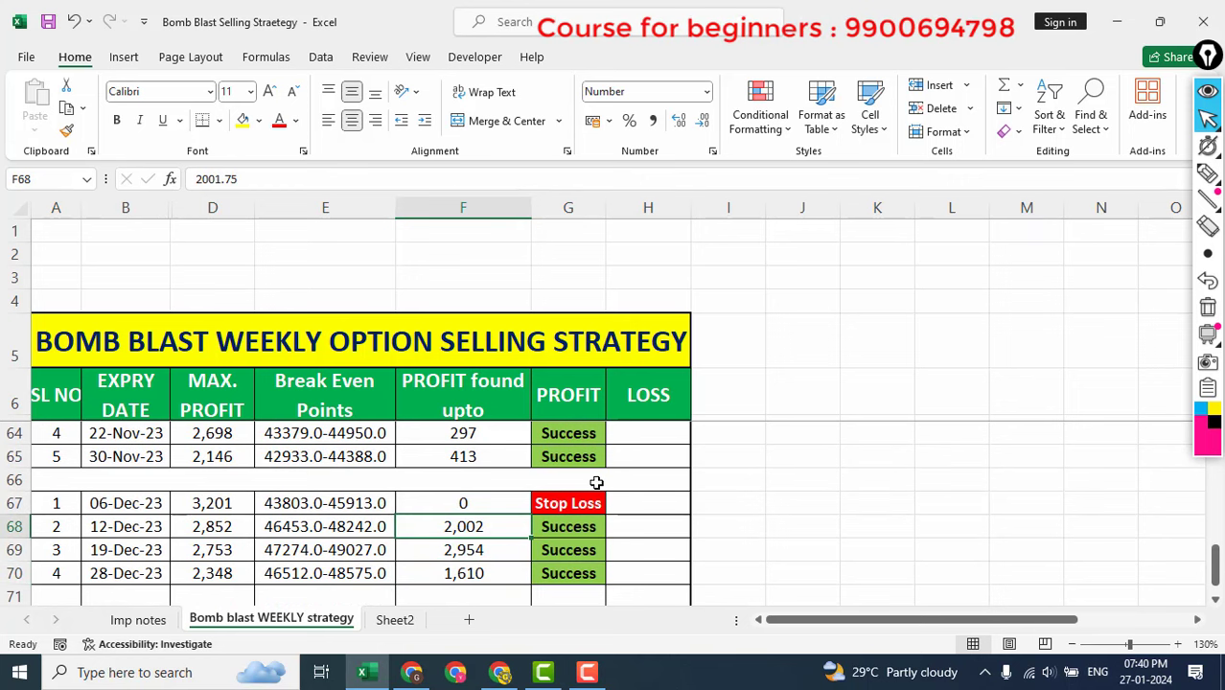
- Examine the 06-Dec-23 row's maximum profit, break-even points, profit found and Stop Loss status
{"action": "key", "text": "Left"}
{"action": "key", "text": "Up"}
{"action": "key", "text": "Left"}
{"action": "key", "text": "Left"}
{"action": "key", "text": "Right"}
{"action": "key", "text": "Right"}
{"action": "key", "text": "Right"}
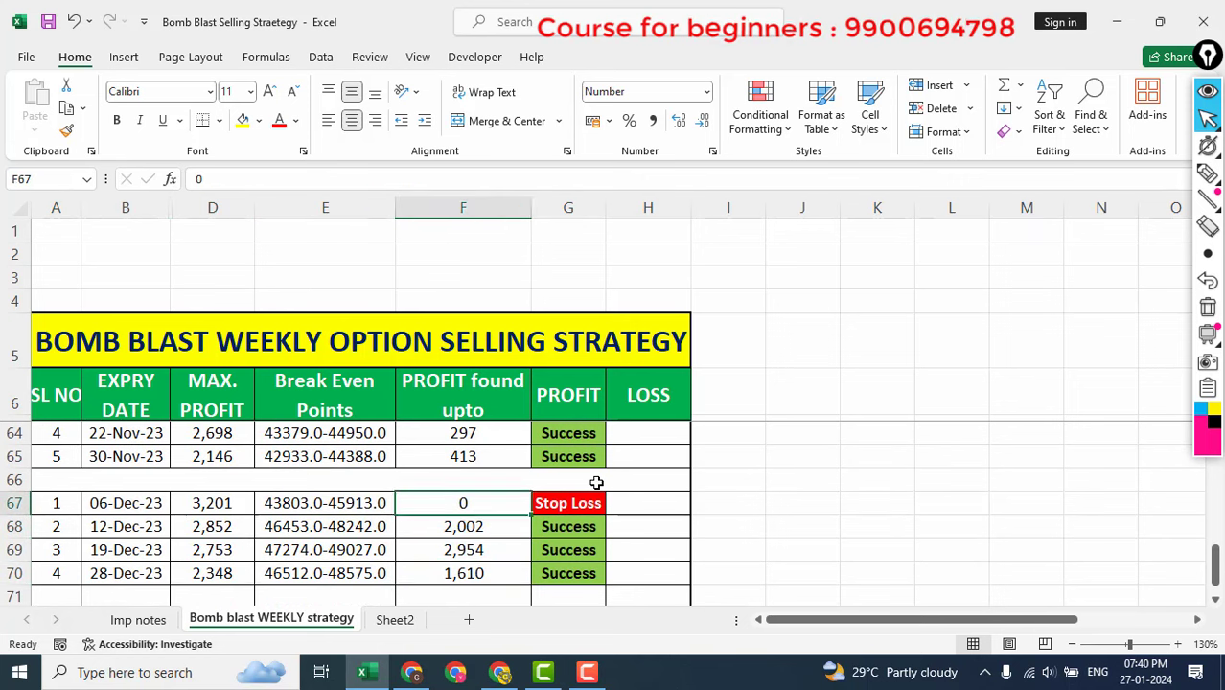
{"action": "key", "text": "Right"}
{"action": "key", "text": "Right"}
{"action": "key", "text": "Left"}
{"action": "key", "text": "Left"}
{"action": "key", "text": "Left"}
{"action": "key", "text": "Right"}
{"action": "key", "text": "Right"}
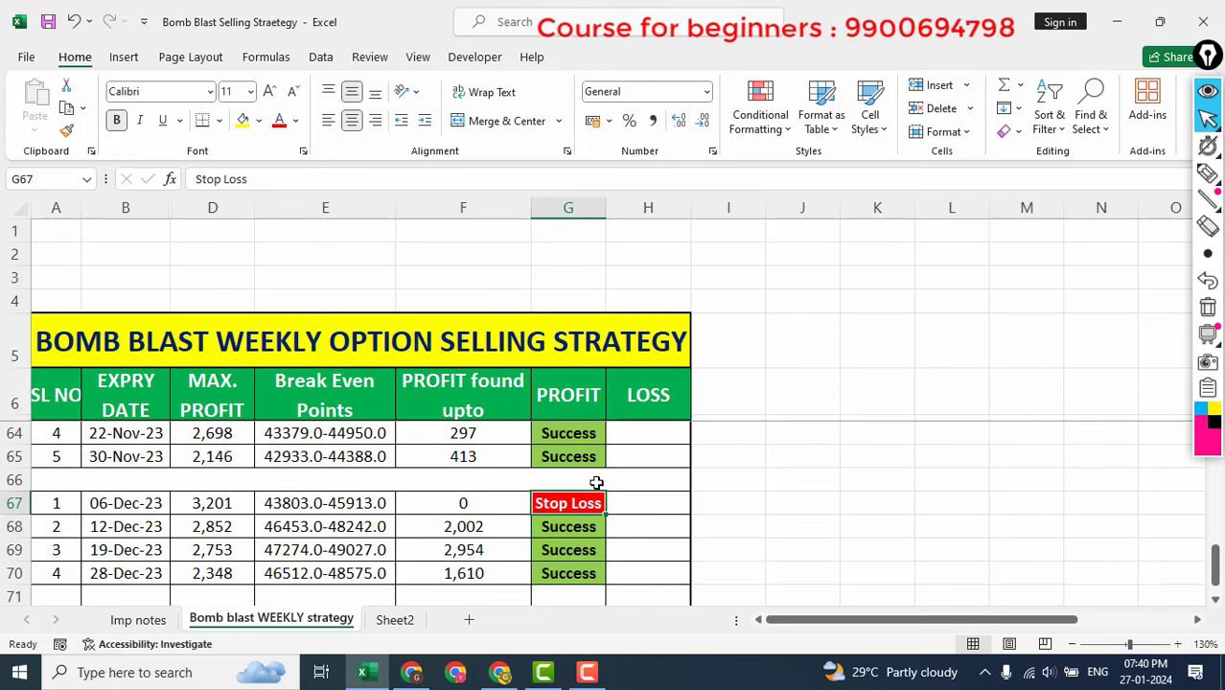
- Recheck the 06-Dec-23 row from its expiry date to its Stop Loss status, and move to the 12-Dec-23 profit amount
{"action": "key", "text": "Left"}
{"action": "key", "text": "Right"}
{"action": "key", "text": "Left"}
{"action": "key", "text": "Left"}
{"action": "key", "text": "Left"}
{"action": "key", "text": "Left"}
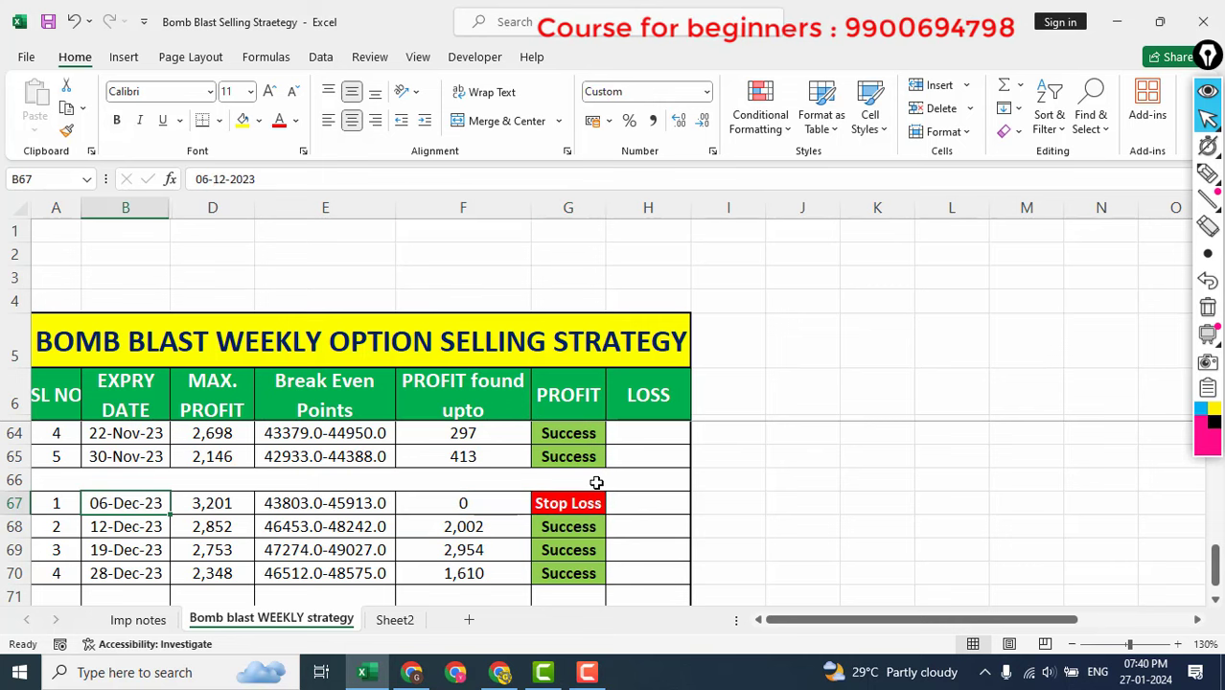
{"action": "key", "text": "Right"}
{"action": "key", "text": "Right"}
{"action": "key", "text": "Right"}
{"action": "key", "text": "Right"}
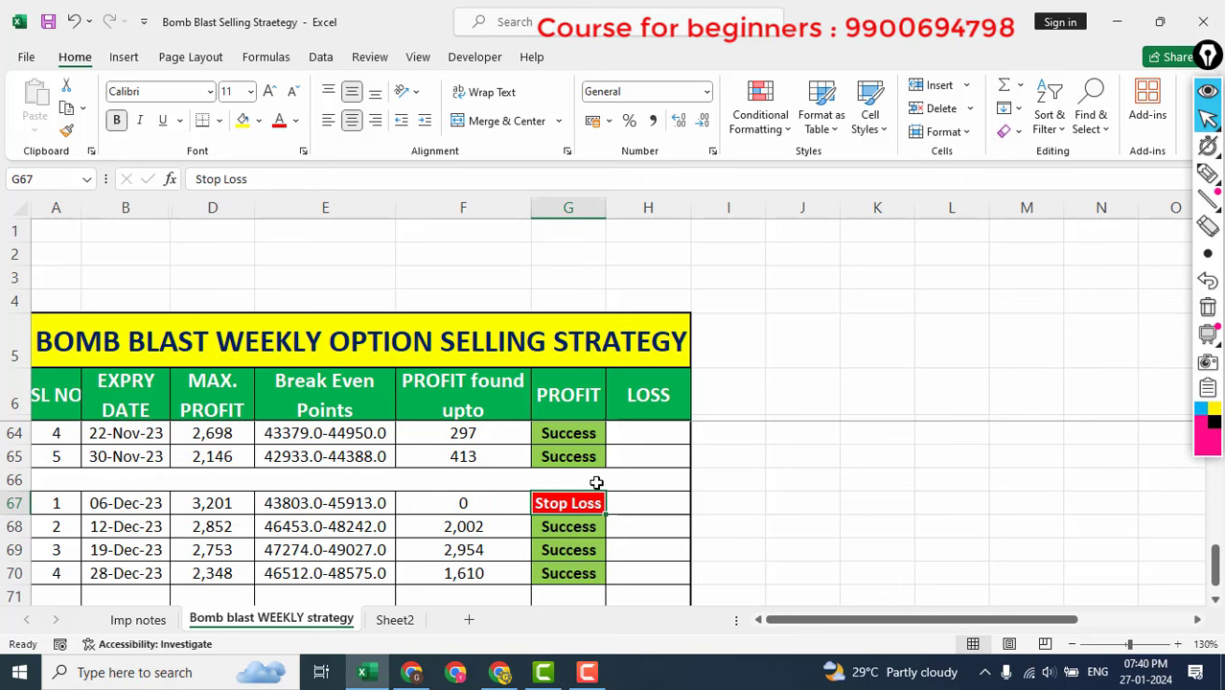
{"action": "key", "text": "Left"}
{"action": "key", "text": "Down"}
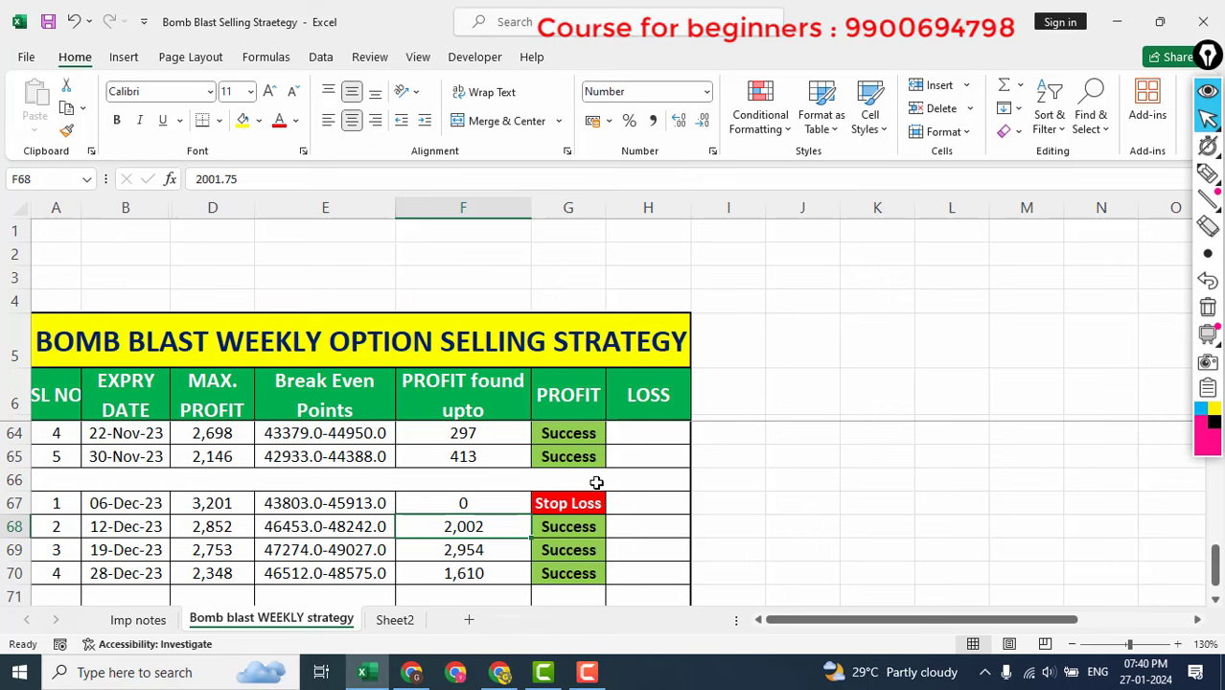
- Review the profit found for the 12-Dec-23, 19-Dec-23 and 28-Dec-23 expiries down to the end of the table
{"action": "key", "text": "Down"}
{"action": "key", "text": "Down"}
{"action": "key", "text": "Down"}
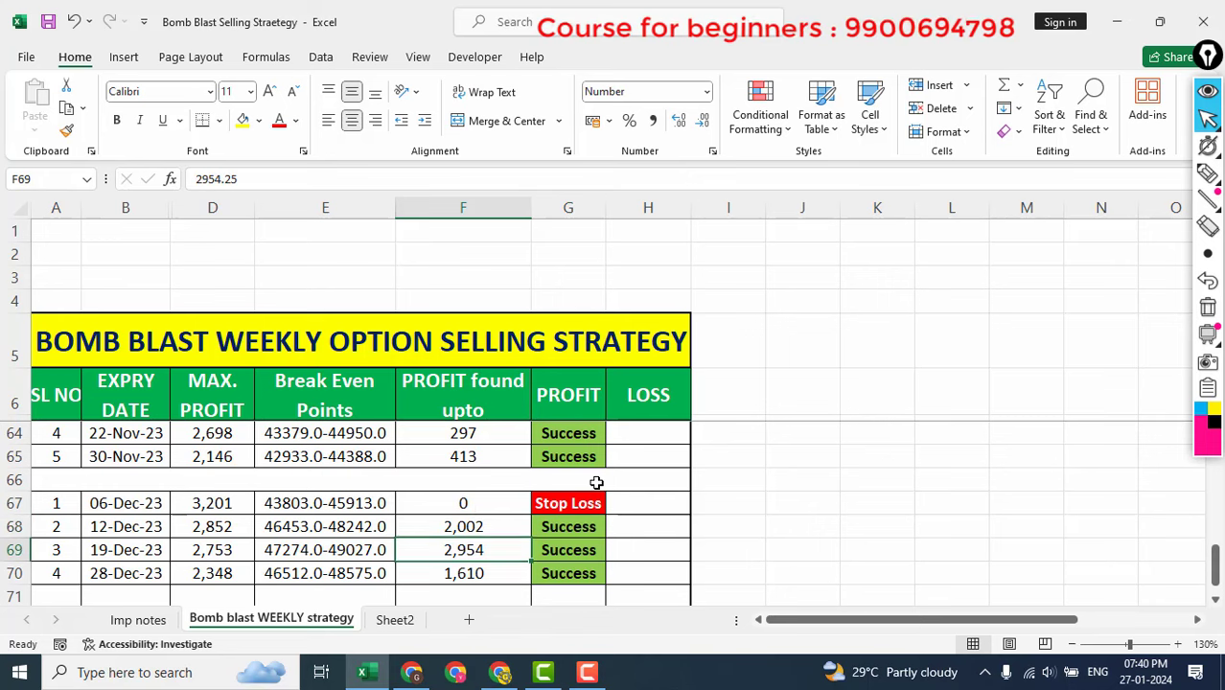
{"action": "key", "text": "Up"}
{"action": "key", "text": "Up"}
{"action": "key", "text": "Up"}
{"action": "key", "text": "Down"}
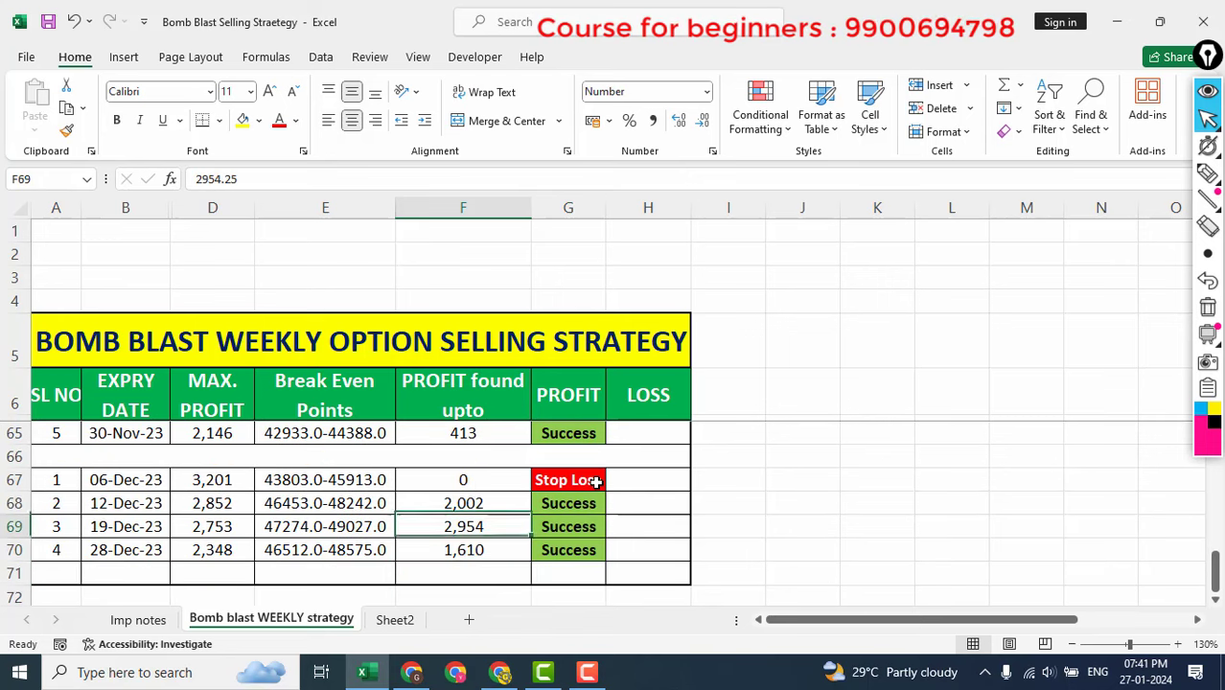
{"action": "key", "text": "Down"}
{"action": "key", "text": "Down"}
{"action": "key", "text": "Down"}
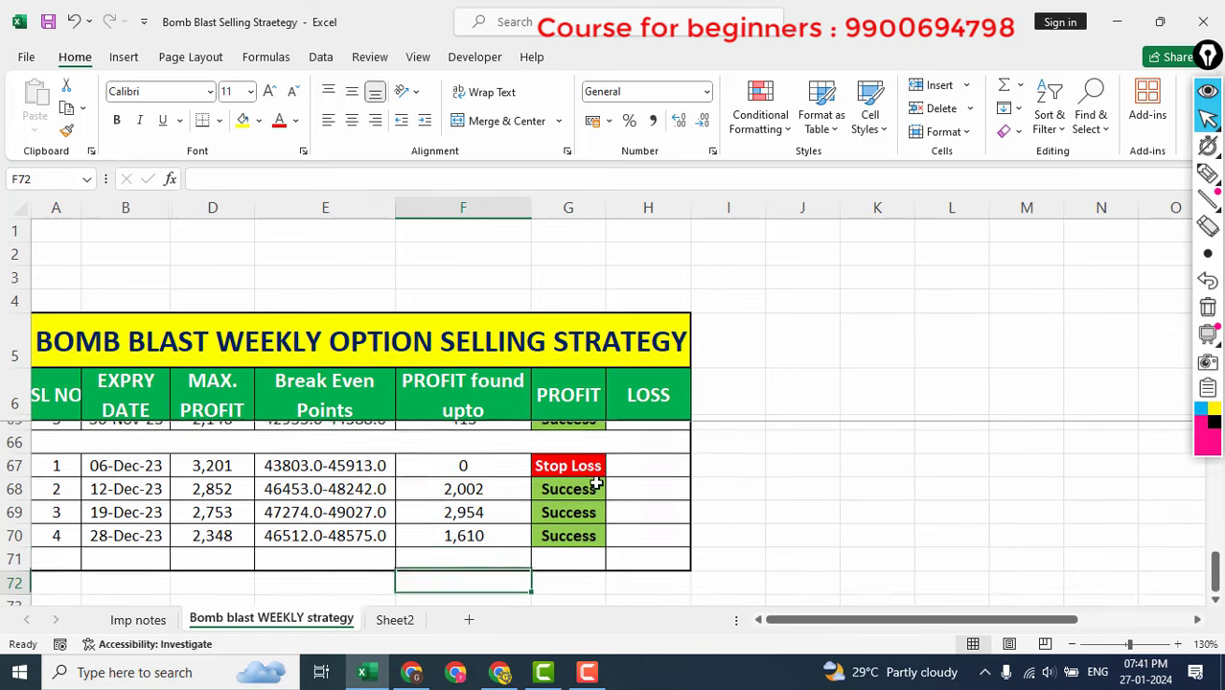
{"action": "key", "text": "Up"}
{"action": "key", "text": "Up"}
{"action": "key", "text": "Up"}
{"action": "key", "text": "Up"}
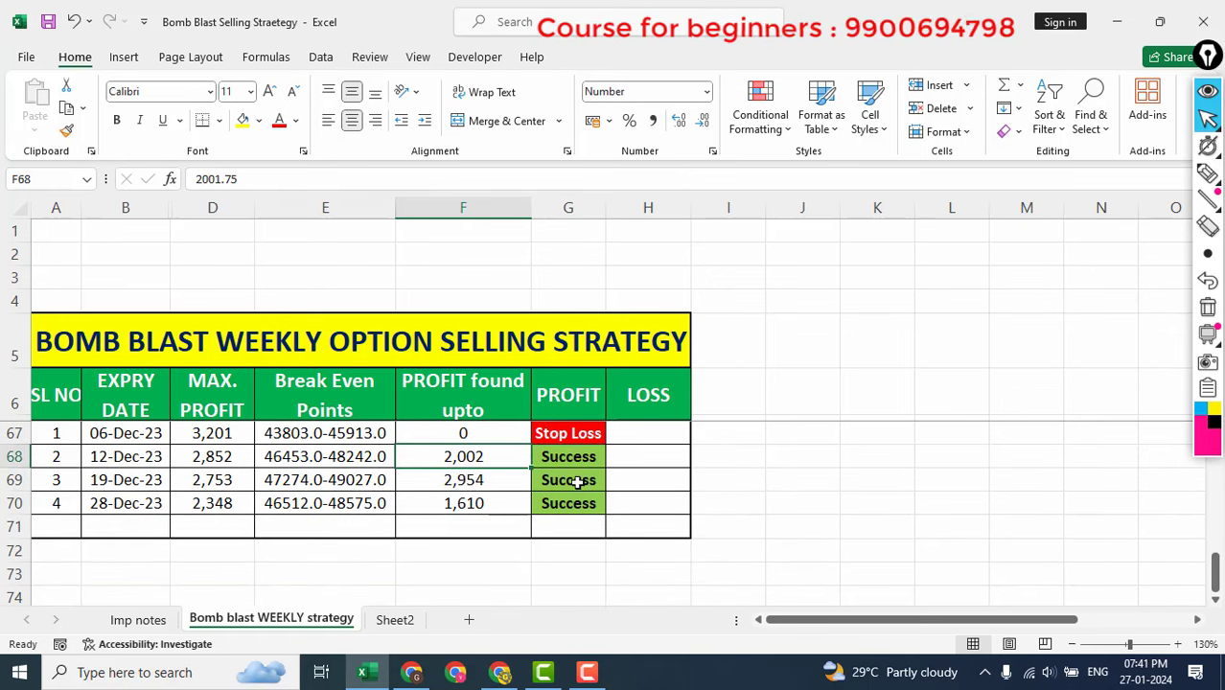
- Revisit the 05.01.2023 profit and the strategy title, and bring up the option legs on the Imp notes sheet
{"action": "scroll", "coordinate": [499, 520], "scroll_direction": "up", "scroll_amount": 13}
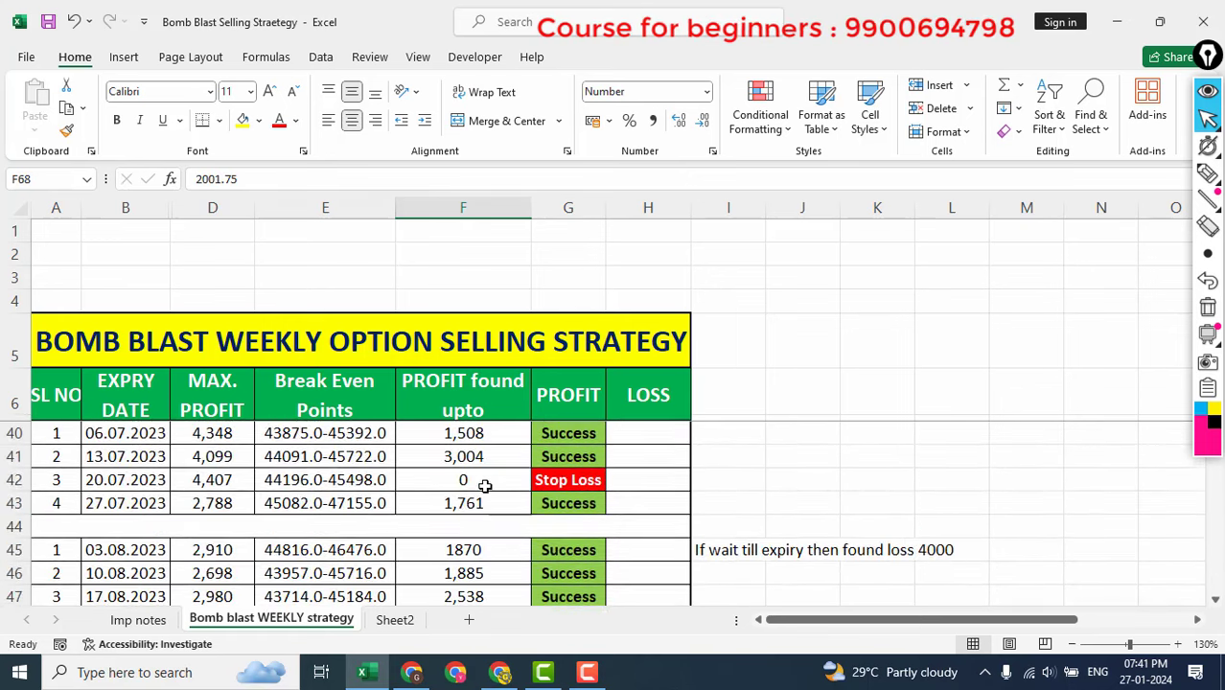
{"action": "scroll", "coordinate": [485, 486], "scroll_direction": "up", "scroll_amount": 7}
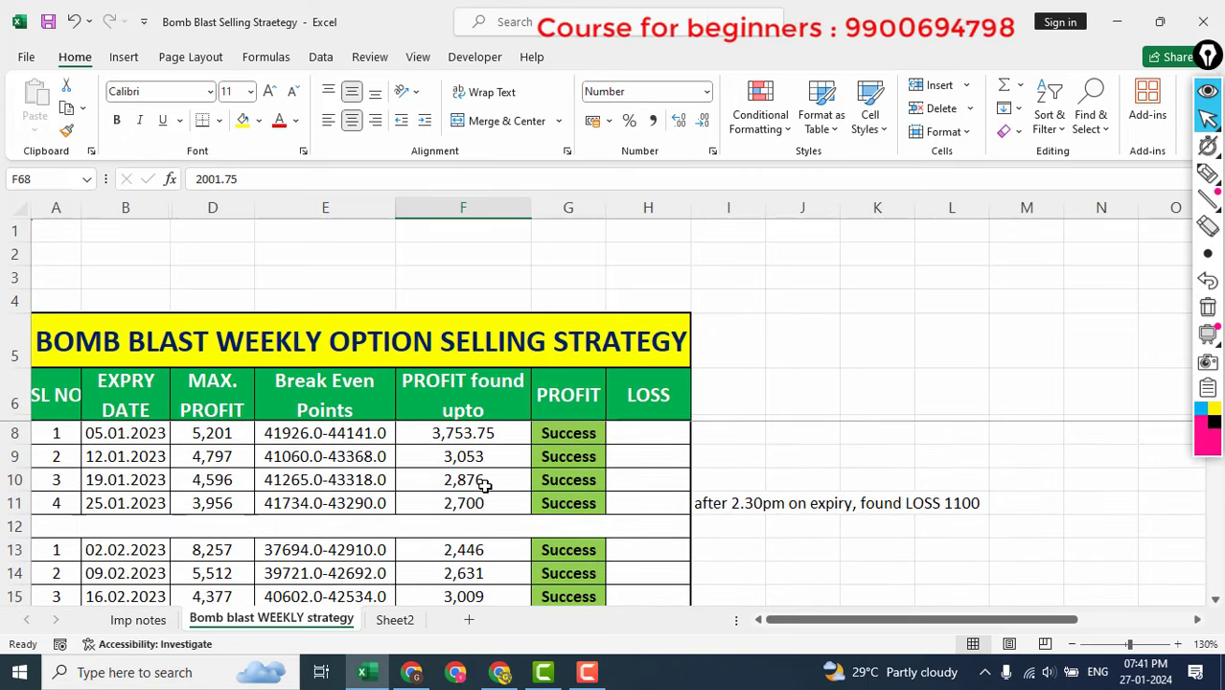
{"action": "left_click", "coordinate": [477, 440]}
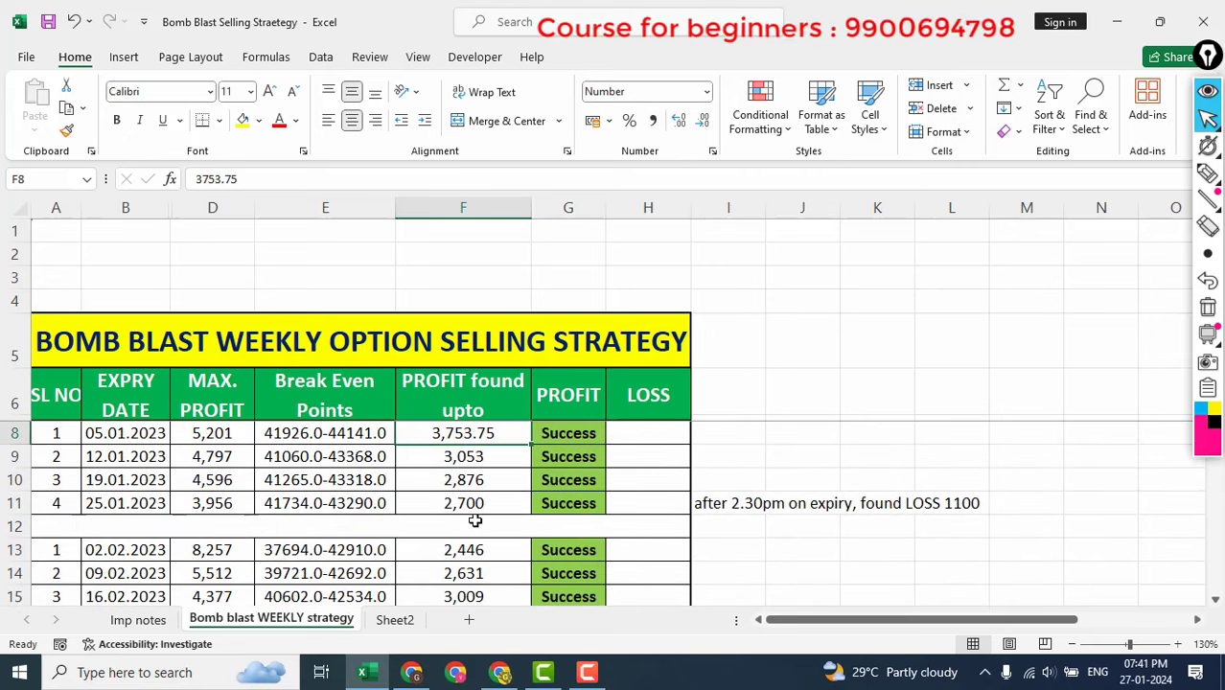
{"action": "left_click", "coordinate": [365, 355]}
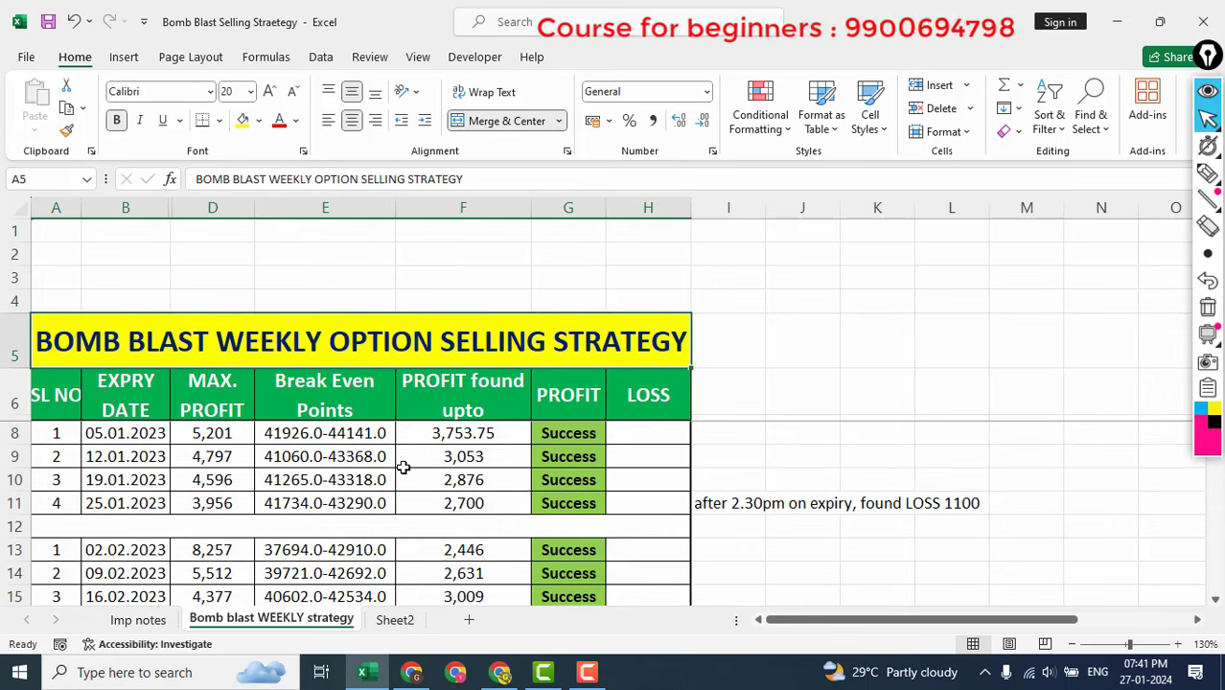
{"action": "left_click", "coordinate": [149, 622]}
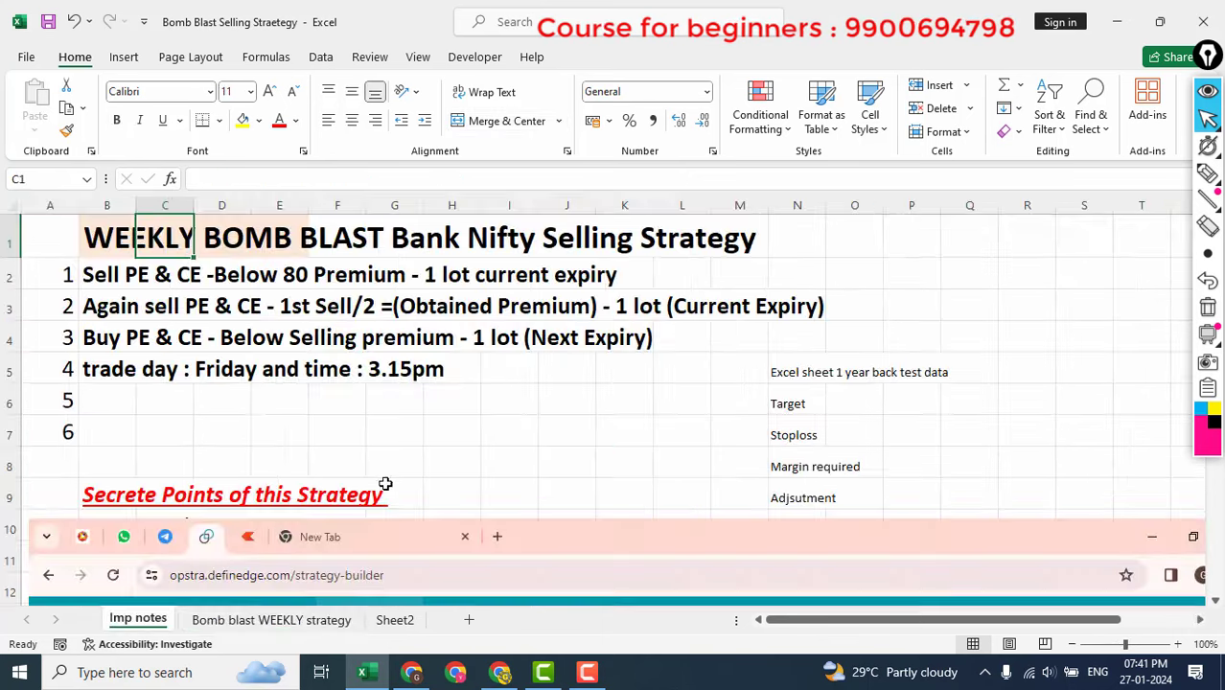
{"action": "scroll", "coordinate": [399, 479], "scroll_direction": "down", "scroll_amount": 5}
- Mark the sold 31JAN2024 option legs with ink ticks, point an arrow at the system date, and clear the ink
{"action": "left_click", "coordinate": [1208, 172]}
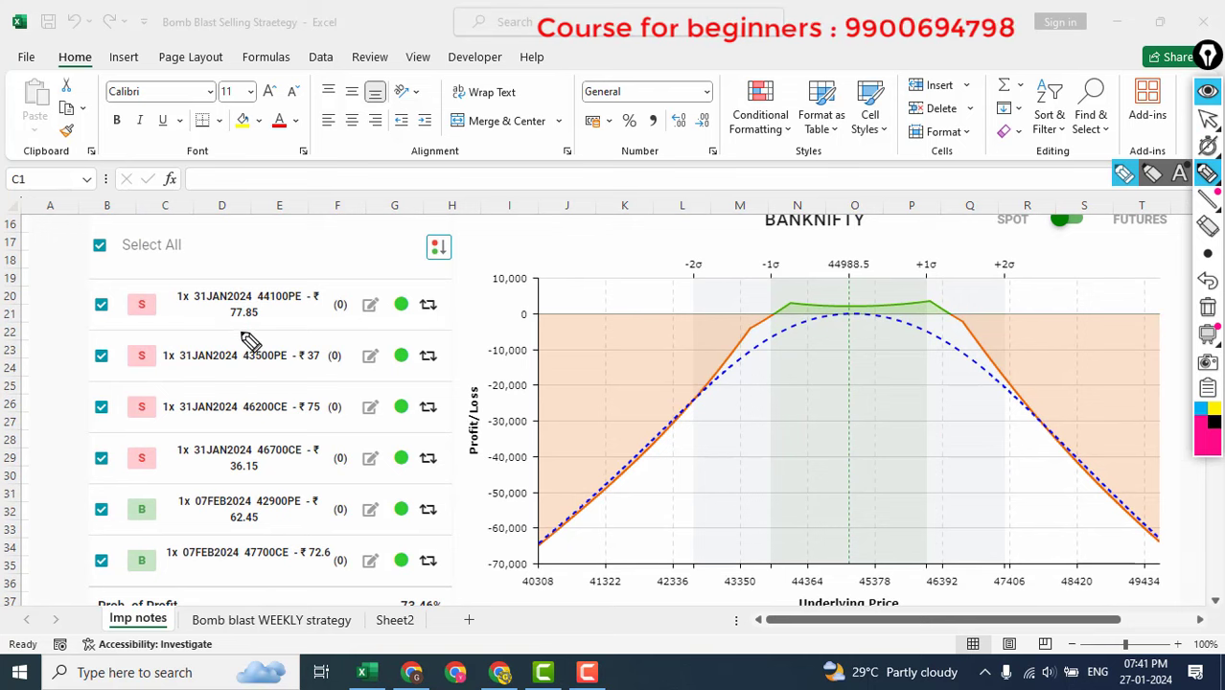
{"action": "left_click_drag", "start_coordinate": [222, 330], "coordinate": [305, 285]}
{"action": "mouse_move", "coordinate": [206, 285]}
{"action": "left_mouse_down"}
{"action": "mouse_move", "coordinate": [239, 283]}
{"action": "mouse_move", "coordinate": [246, 257]}
{"action": "left_mouse_up"}
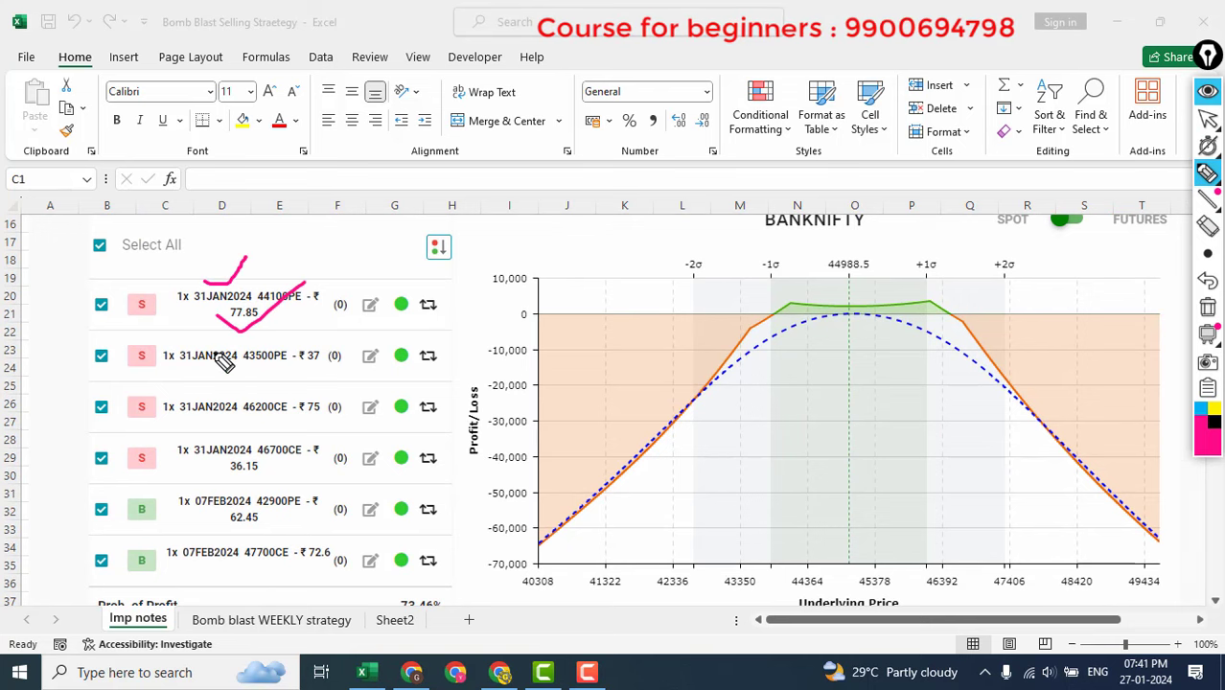
{"action": "left_click_drag", "start_coordinate": [206, 363], "coordinate": [247, 341]}
{"action": "mouse_move", "coordinate": [1078, 581]}
{"action": "left_mouse_down"}
{"action": "mouse_move", "coordinate": [1137, 675]}
{"action": "mouse_move", "coordinate": [1150, 680]}
{"action": "mouse_move", "coordinate": [1174, 648]}
{"action": "left_mouse_up"}
{"action": "left_click_drag", "start_coordinate": [223, 410], "coordinate": [283, 364]}
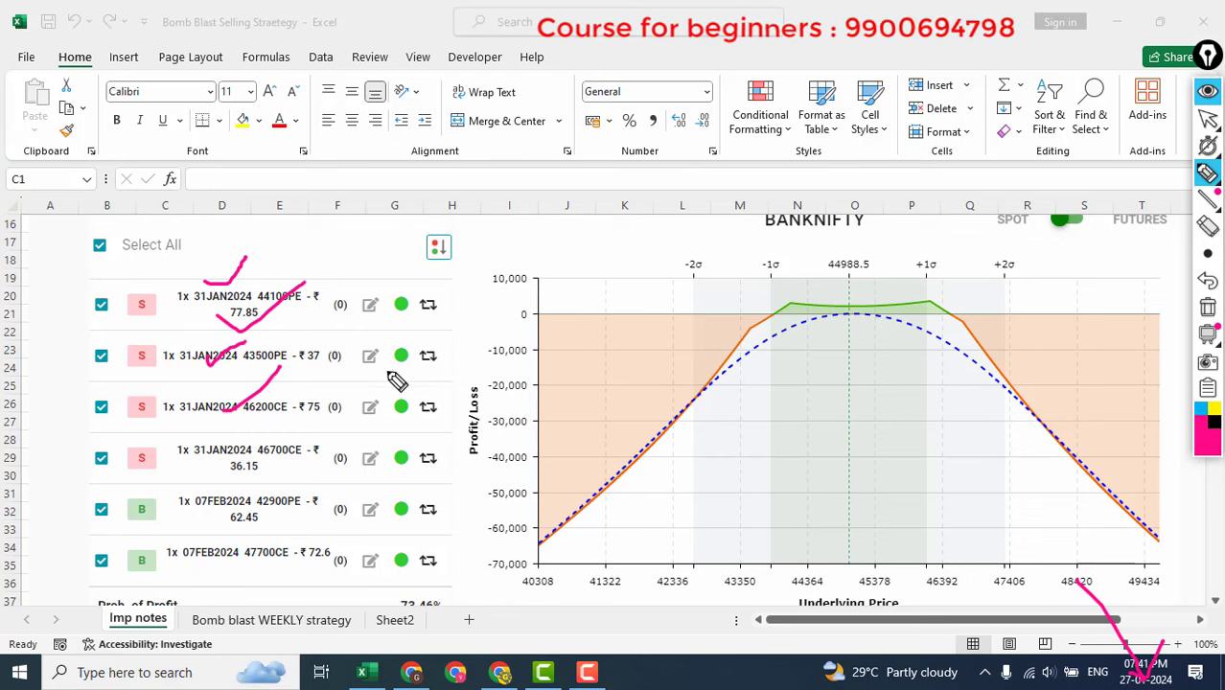
{"action": "mouse_move", "coordinate": [1215, 331]}
{"action": "left_click", "coordinate": [1208, 306]}
{"action": "left_click", "coordinate": [1208, 117]}
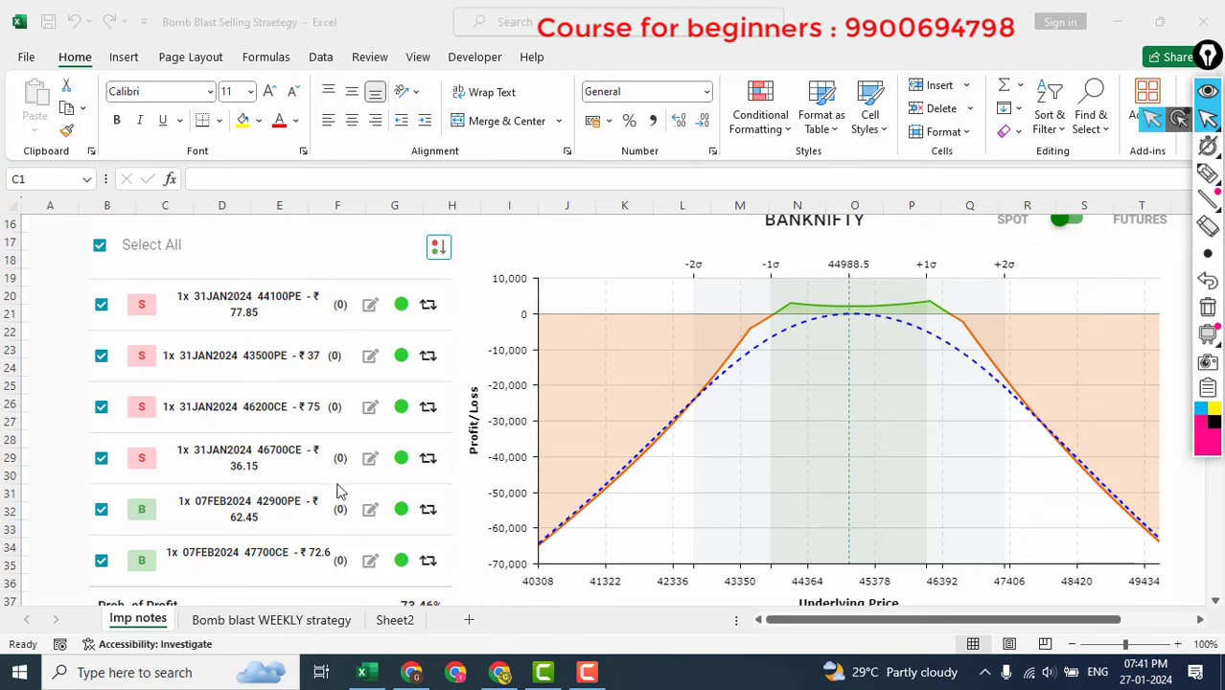
- Circle the Estimated Margin/Premium figure in ink, write 3K and 4K in a circle beside it, and erase all ink
{"action": "scroll", "coordinate": [312, 513], "scroll_direction": "down", "scroll_amount": 2}
{"action": "scroll", "coordinate": [311, 513], "scroll_direction": "down", "scroll_amount": 2}
{"action": "scroll", "coordinate": [402, 499], "scroll_direction": "down", "scroll_amount": 15}
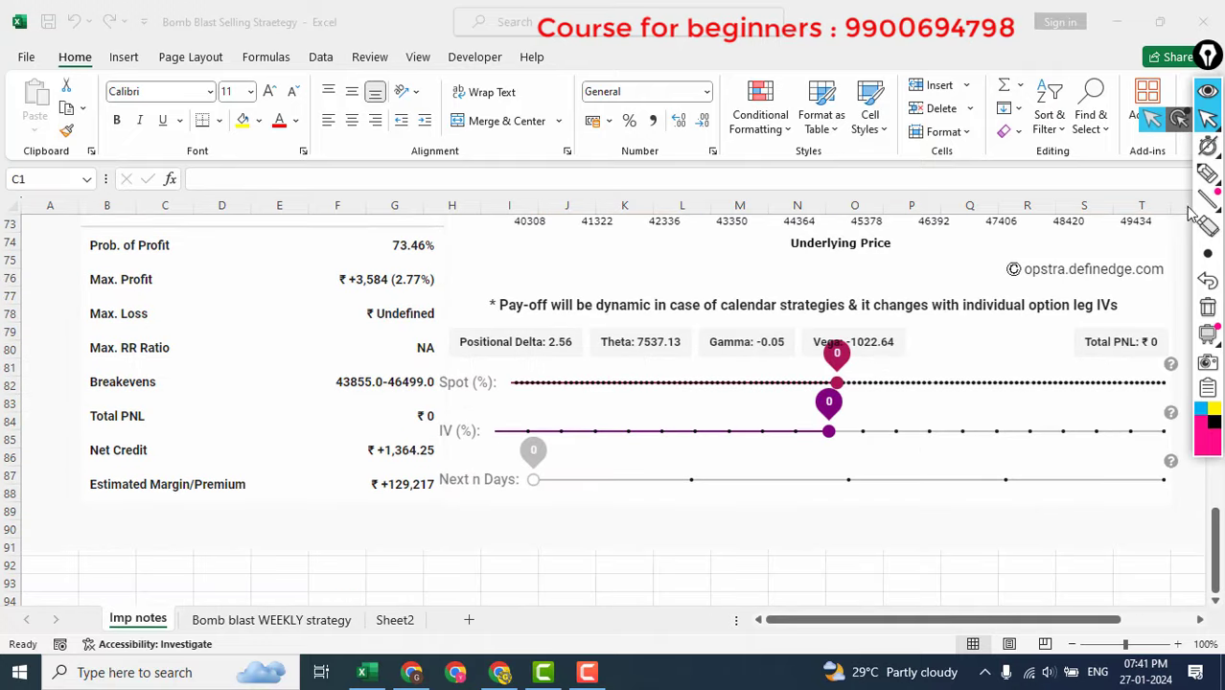
{"action": "left_click", "coordinate": [1208, 173]}
{"action": "mouse_move", "coordinate": [422, 458]}
{"action": "left_mouse_down"}
{"action": "mouse_move", "coordinate": [419, 527]}
{"action": "mouse_move", "coordinate": [461, 485]}
{"action": "mouse_move", "coordinate": [417, 460]}
{"action": "mouse_move", "coordinate": [677, 342]}
{"action": "left_mouse_up"}
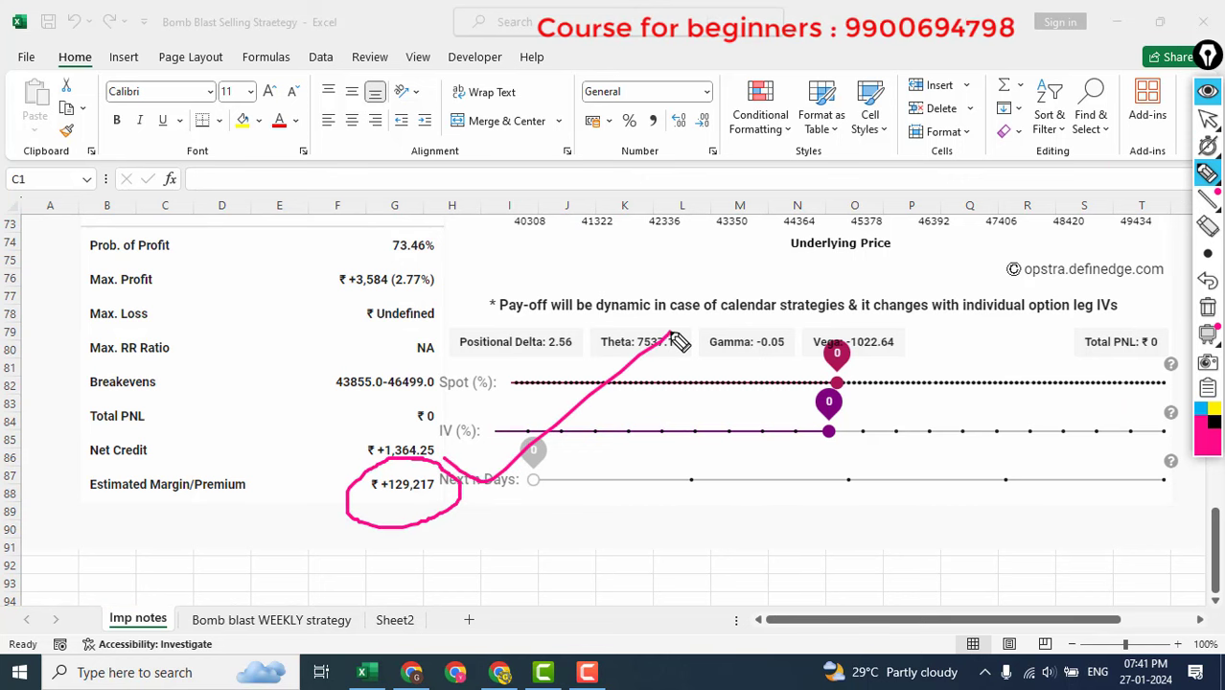
{"action": "left_click_drag", "start_coordinate": [623, 508], "coordinate": [610, 542]}
{"action": "mouse_move", "coordinate": [633, 481]}
{"action": "left_mouse_down"}
{"action": "mouse_move", "coordinate": [651, 532]}
{"action": "mouse_move", "coordinate": [692, 516]}
{"action": "left_mouse_up"}
{"action": "mouse_move", "coordinate": [671, 556]}
{"action": "left_mouse_down"}
{"action": "mouse_move", "coordinate": [706, 596]}
{"action": "mouse_move", "coordinate": [717, 559]}
{"action": "mouse_move", "coordinate": [729, 576]}
{"action": "left_mouse_up"}
{"action": "mouse_move", "coordinate": [727, 475]}
{"action": "left_mouse_down"}
{"action": "mouse_move", "coordinate": [784, 462]}
{"action": "mouse_move", "coordinate": [673, 427]}
{"action": "left_mouse_up"}
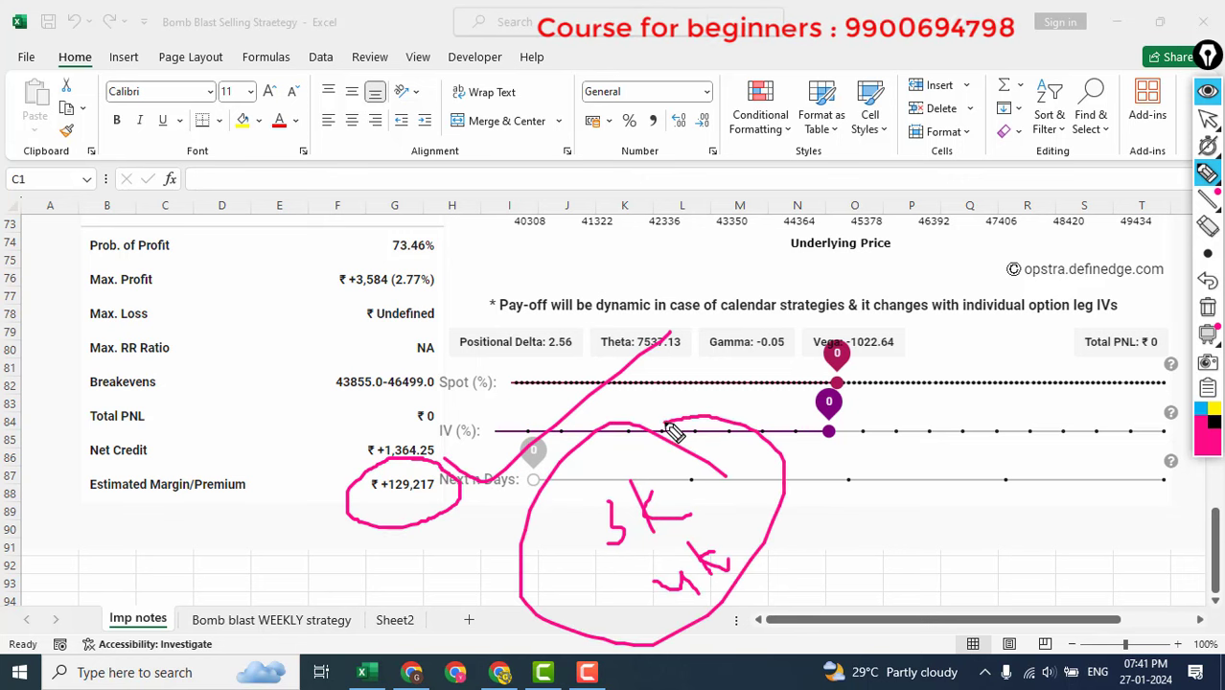
{"action": "mouse_move", "coordinate": [786, 470]}
{"action": "left_mouse_down"}
{"action": "mouse_move", "coordinate": [871, 452]}
{"action": "mouse_move", "coordinate": [789, 469]}
{"action": "mouse_move", "coordinate": [821, 494]}
{"action": "mouse_move", "coordinate": [824, 453]}
{"action": "mouse_move", "coordinate": [798, 442]}
{"action": "mouse_move", "coordinate": [809, 440]}
{"action": "mouse_move", "coordinate": [794, 478]}
{"action": "left_mouse_up"}
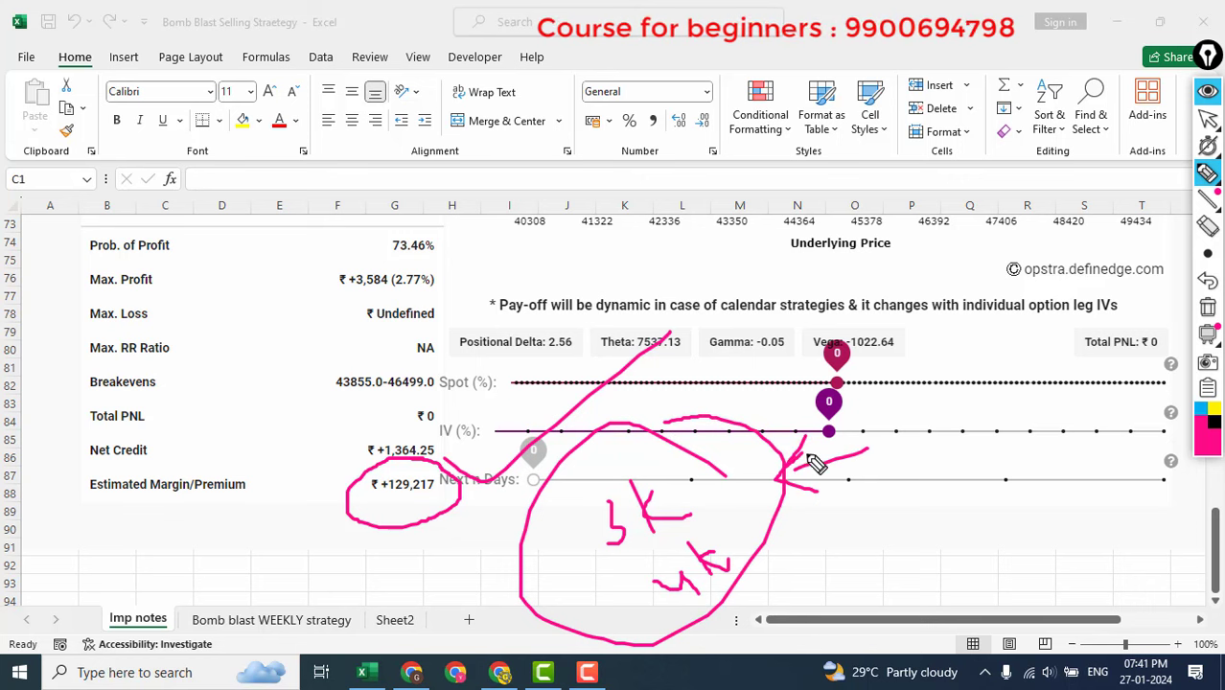
{"action": "mouse_move", "coordinate": [451, 474]}
{"action": "left_mouse_down"}
{"action": "mouse_move", "coordinate": [490, 487]}
{"action": "mouse_move", "coordinate": [604, 414]}
{"action": "left_mouse_up"}
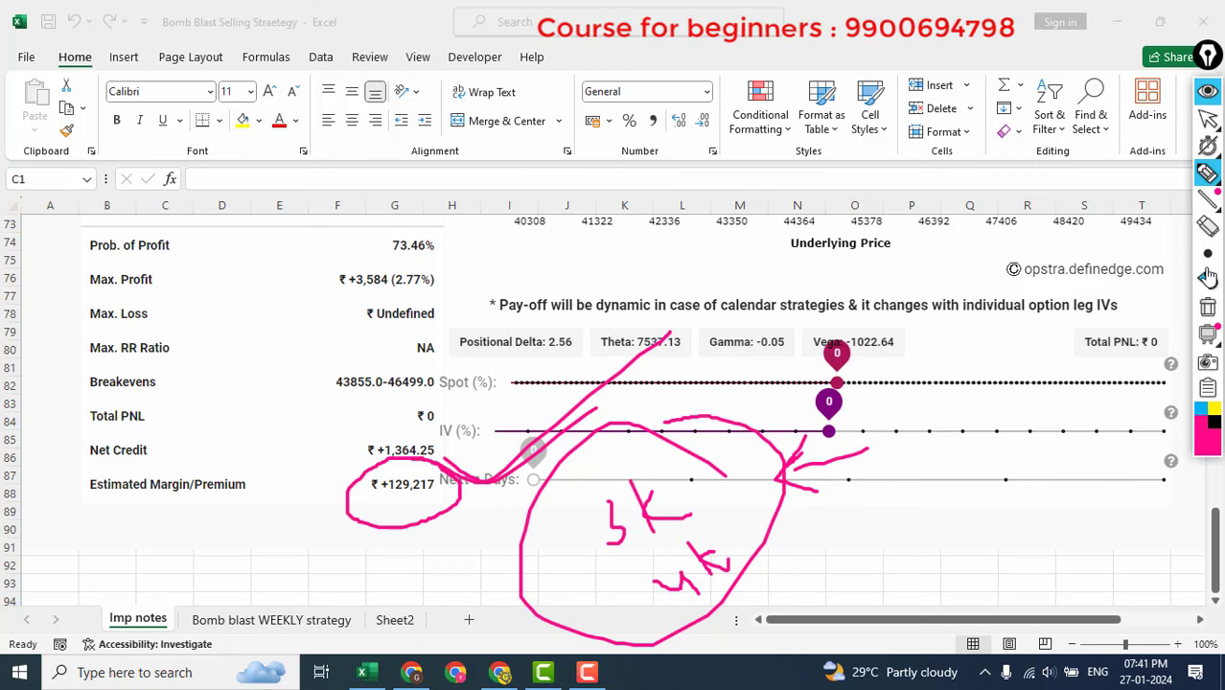
{"action": "left_click", "coordinate": [1208, 308]}
- Box the Estimated Margin/Premium figure in ink, sketch connecting arrows and a large loop around the payoff summary, and clear the drawing
{"action": "left_click_drag", "start_coordinate": [446, 479], "coordinate": [648, 361]}
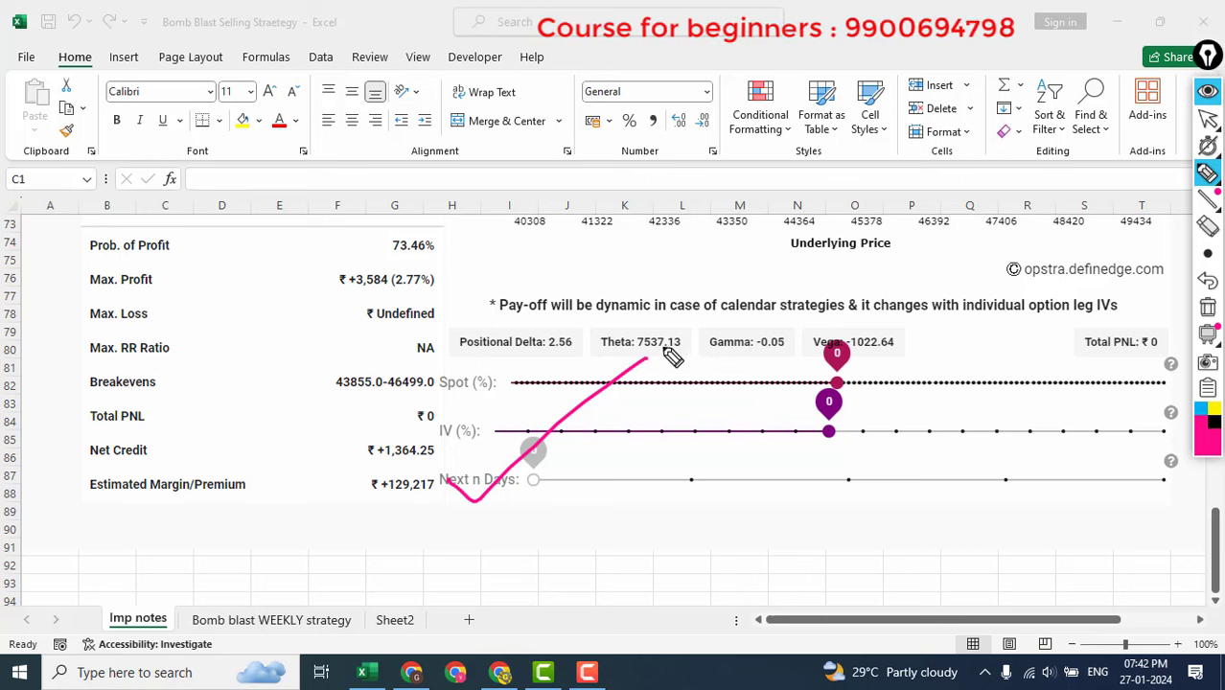
{"action": "mouse_move", "coordinate": [414, 471]}
{"action": "left_mouse_down"}
{"action": "mouse_move", "coordinate": [373, 473]}
{"action": "mouse_move", "coordinate": [373, 513]}
{"action": "mouse_move", "coordinate": [426, 511]}
{"action": "mouse_move", "coordinate": [444, 488]}
{"action": "mouse_move", "coordinate": [420, 468]}
{"action": "mouse_move", "coordinate": [470, 492]}
{"action": "mouse_move", "coordinate": [548, 496]}
{"action": "mouse_move", "coordinate": [565, 530]}
{"action": "mouse_move", "coordinate": [598, 502]}
{"action": "mouse_move", "coordinate": [625, 516]}
{"action": "mouse_move", "coordinate": [634, 553]}
{"action": "mouse_move", "coordinate": [685, 503]}
{"action": "mouse_move", "coordinate": [676, 479]}
{"action": "mouse_move", "coordinate": [970, 346]}
{"action": "mouse_move", "coordinate": [1015, 381]}
{"action": "mouse_move", "coordinate": [1039, 337]}
{"action": "left_mouse_up"}
{"action": "mouse_move", "coordinate": [944, 453]}
{"action": "left_mouse_down"}
{"action": "mouse_move", "coordinate": [949, 478]}
{"action": "mouse_move", "coordinate": [254, 330]}
{"action": "mouse_move", "coordinate": [1012, 536]}
{"action": "mouse_move", "coordinate": [1117, 342]}
{"action": "left_mouse_up"}
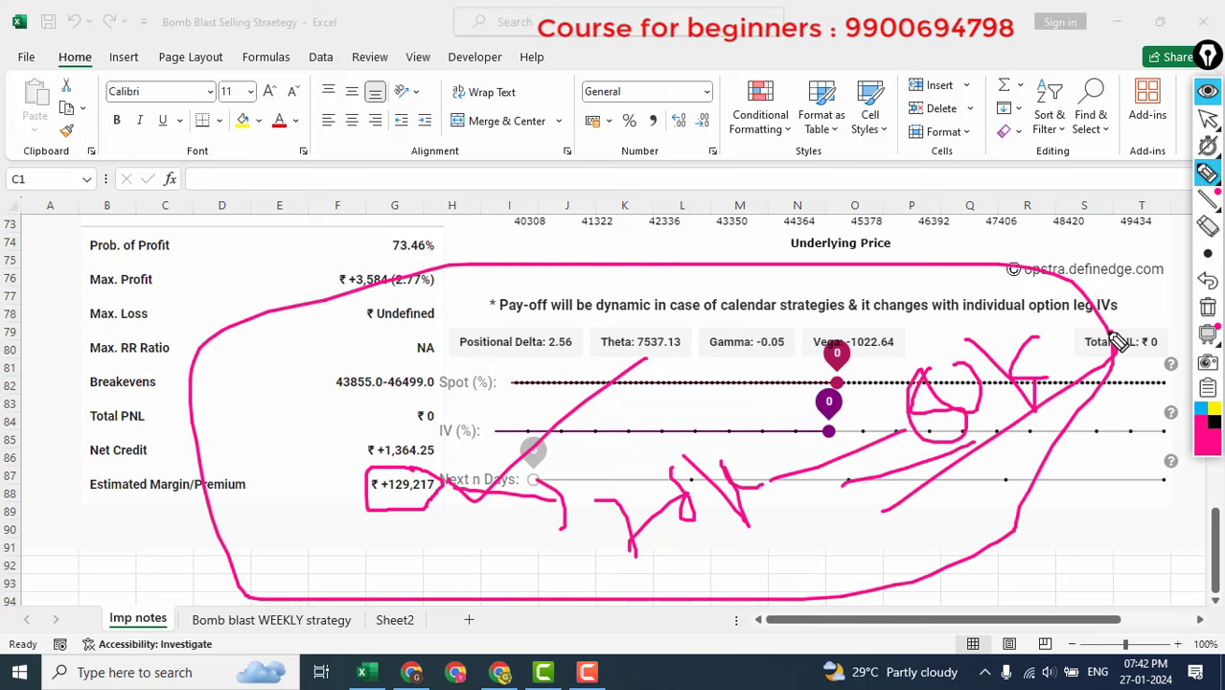
{"action": "left_click", "coordinate": [1207, 307]}
{"action": "left_click", "coordinate": [1208, 117]}
- Mark the Target, Stoploss, Margin required and Adjsutment items and the back test heading in ink, and clear the marks
{"action": "scroll", "coordinate": [551, 451], "scroll_direction": "up", "scroll_amount": 2}
{"action": "scroll", "coordinate": [547, 465], "scroll_direction": "up", "scroll_amount": 1}
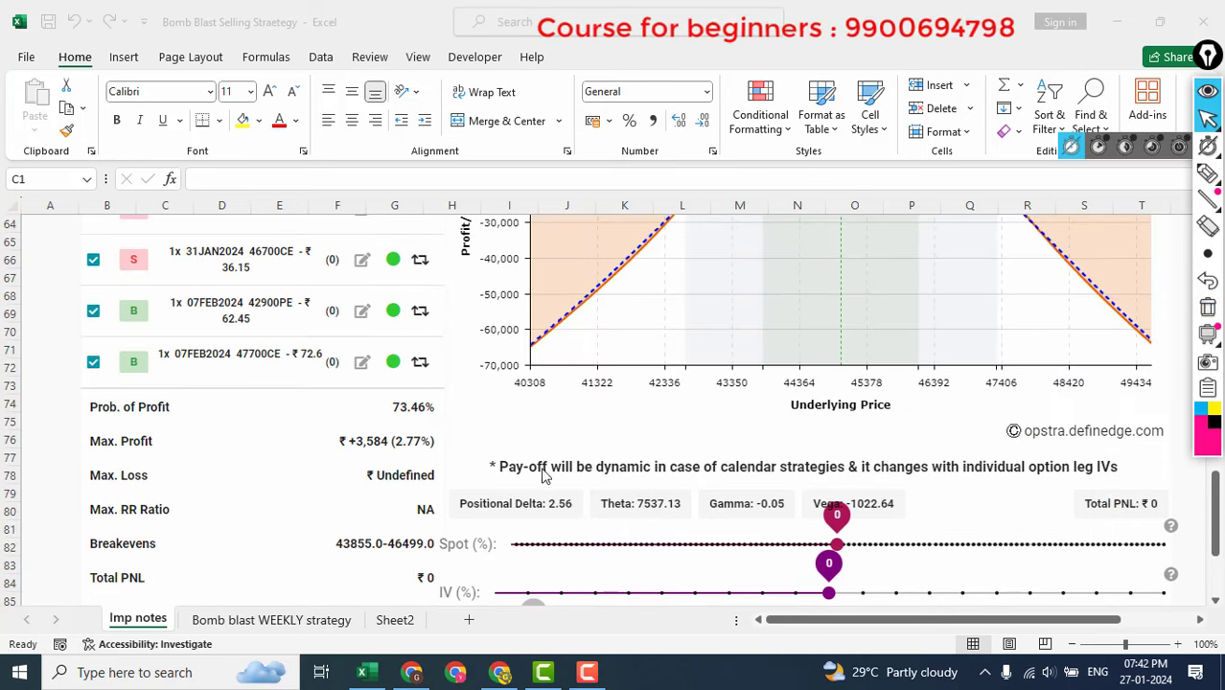
{"action": "scroll", "coordinate": [549, 484], "scroll_direction": "up", "scroll_amount": 20}
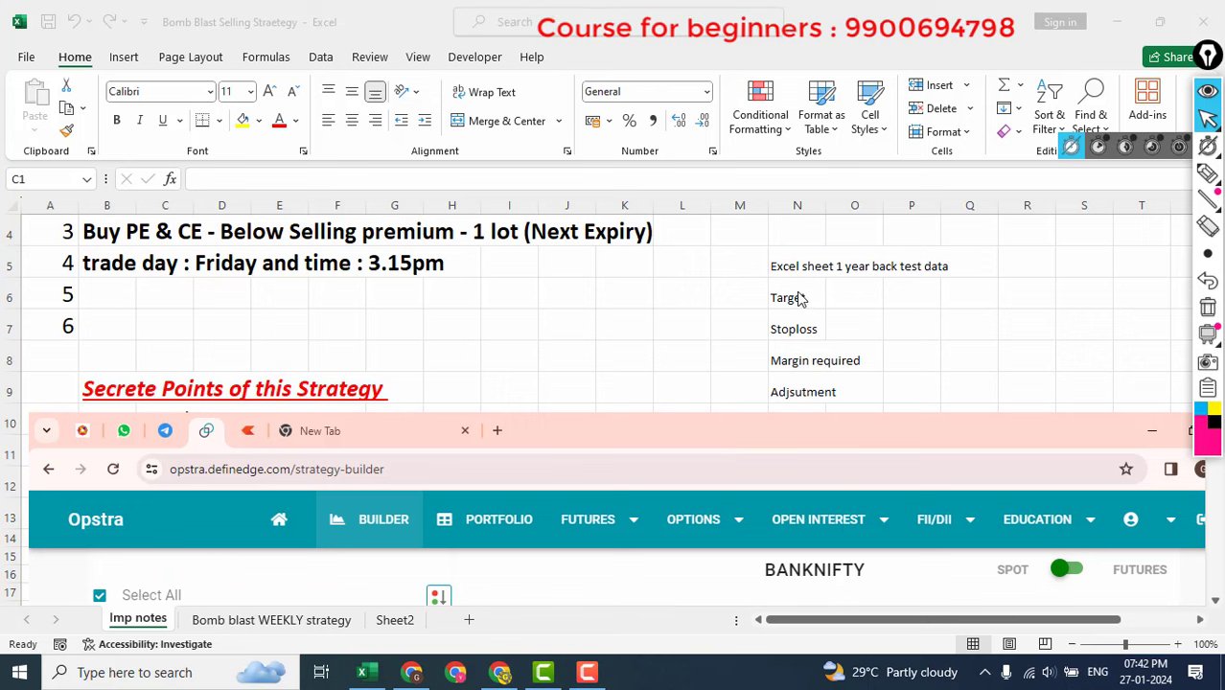
{"action": "left_click", "coordinate": [1207, 174]}
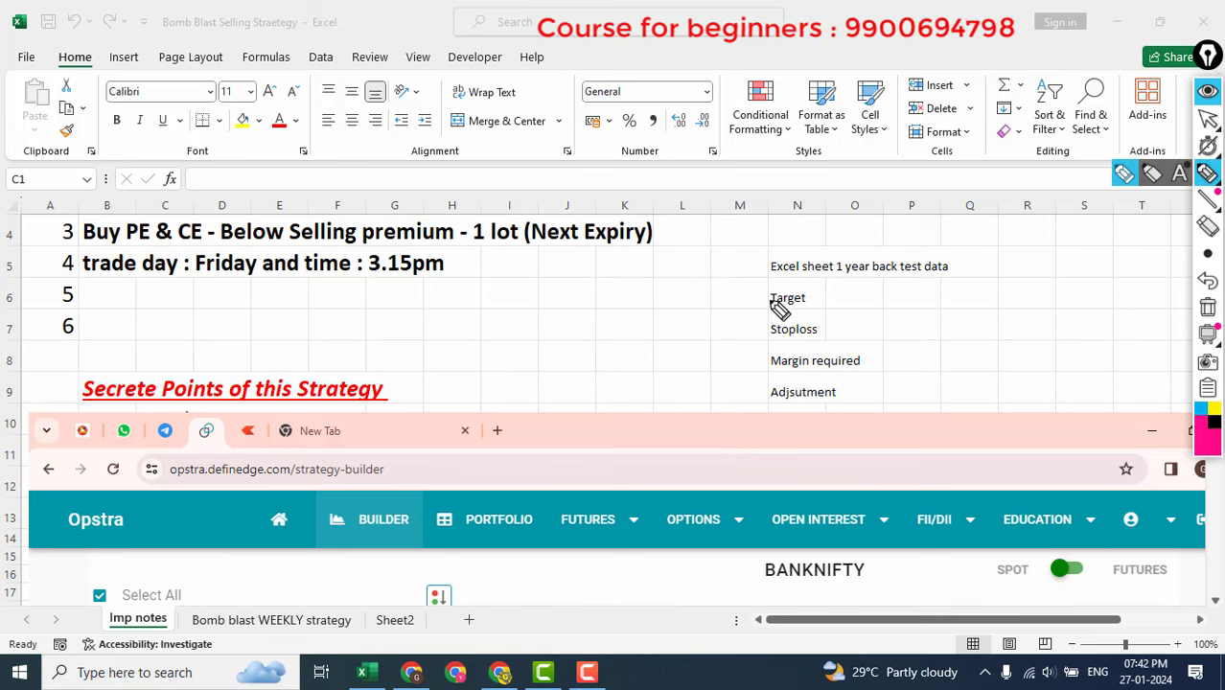
{"action": "left_click_drag", "start_coordinate": [772, 302], "coordinate": [847, 260]}
{"action": "left_click_drag", "start_coordinate": [805, 325], "coordinate": [777, 335]}
{"action": "mouse_move", "coordinate": [757, 378]}
{"action": "left_mouse_down"}
{"action": "mouse_move", "coordinate": [778, 365]}
{"action": "mouse_move", "coordinate": [811, 422]}
{"action": "left_mouse_up"}
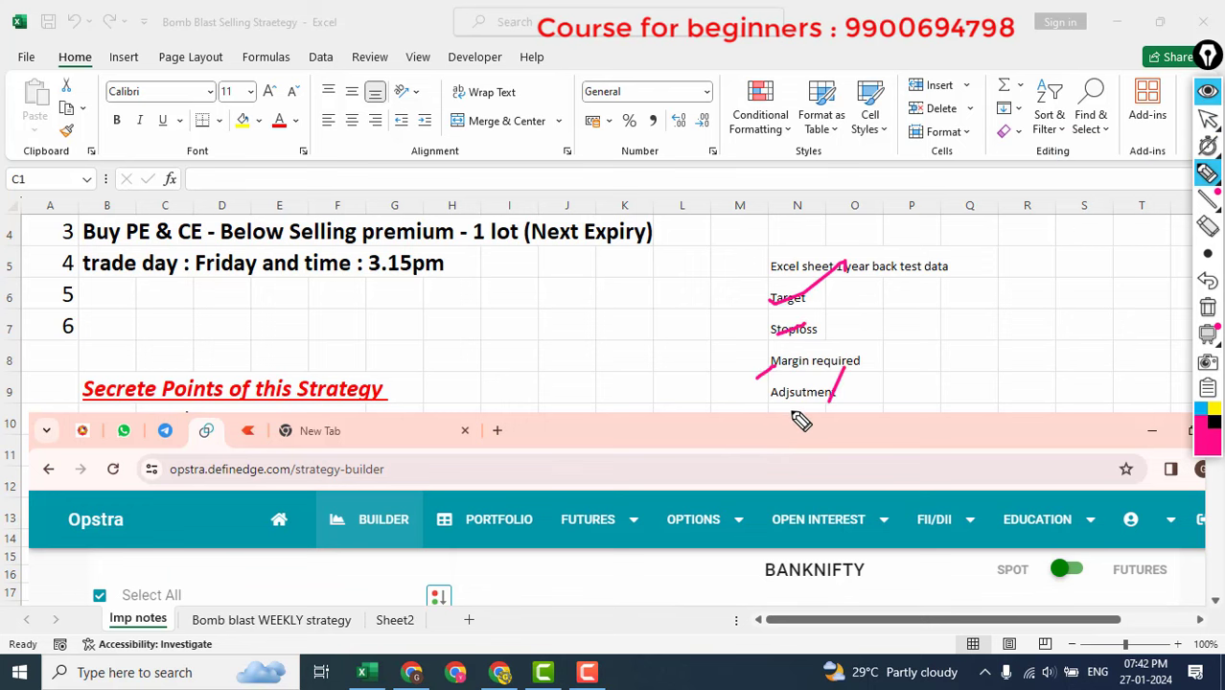
{"action": "left_click_drag", "start_coordinate": [882, 398], "coordinate": [784, 394]}
{"action": "left_click_drag", "start_coordinate": [760, 257], "coordinate": [854, 206]}
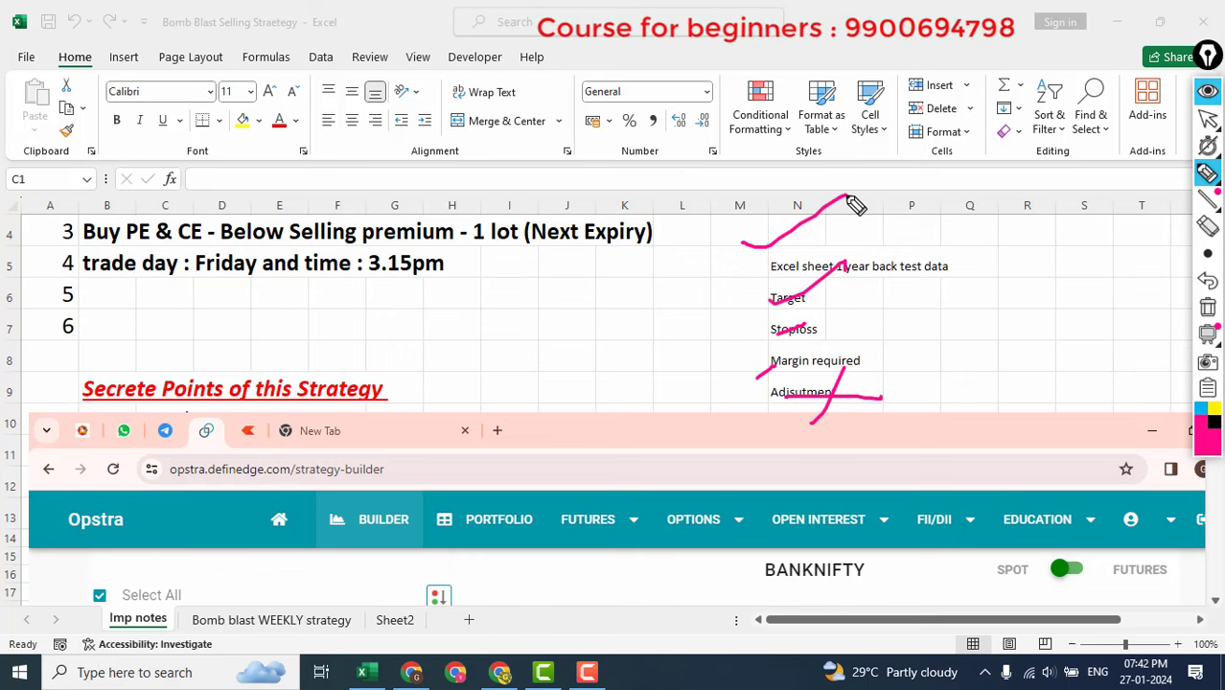
{"action": "left_click", "coordinate": [1207, 309]}
{"action": "left_click", "coordinate": [1208, 117]}
- Select the WEEKLY BOMB BLAST Bank Nifty Selling Strategy title in cell B1 of the Imp notes sheet
{"action": "scroll", "coordinate": [704, 303], "scroll_direction": "up", "scroll_amount": 1}
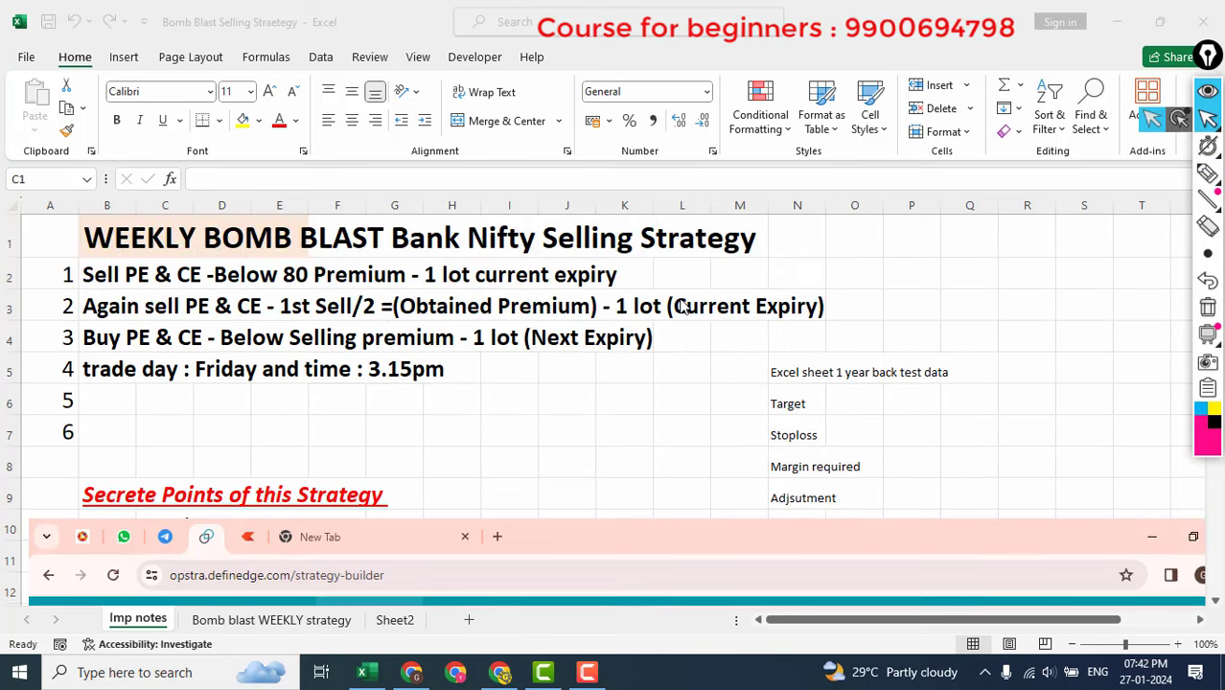
{"action": "double_click", "coordinate": [143, 247]}
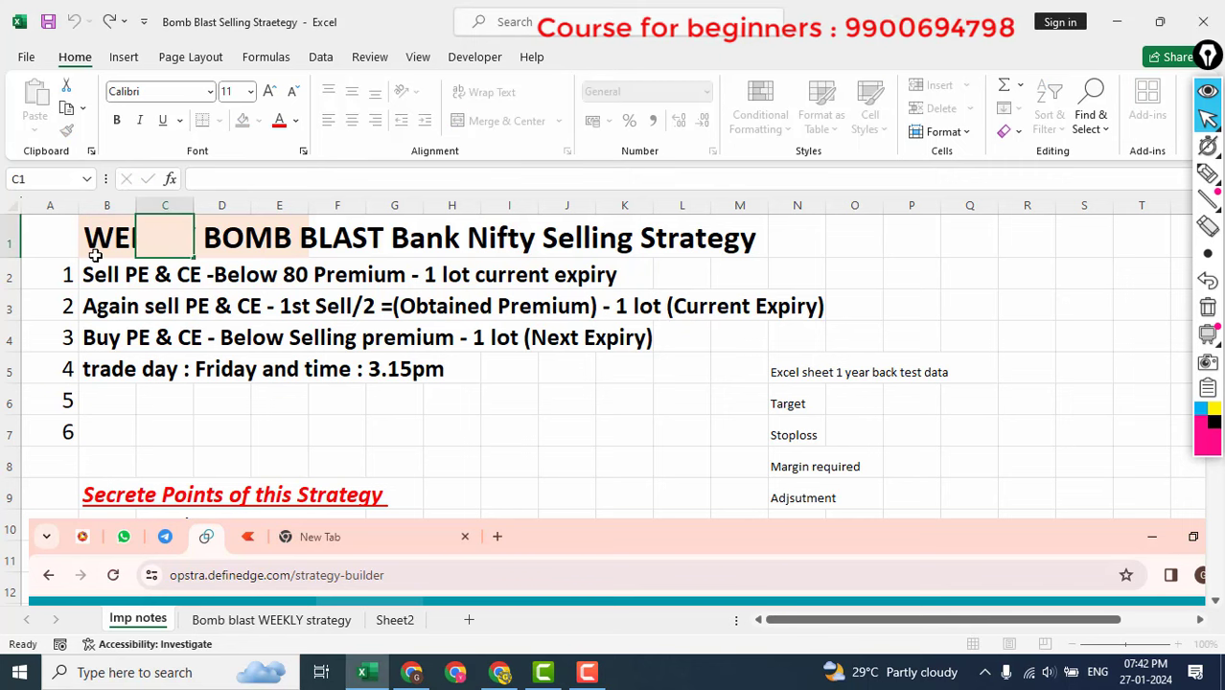
{"action": "left_click", "coordinate": [95, 252]}
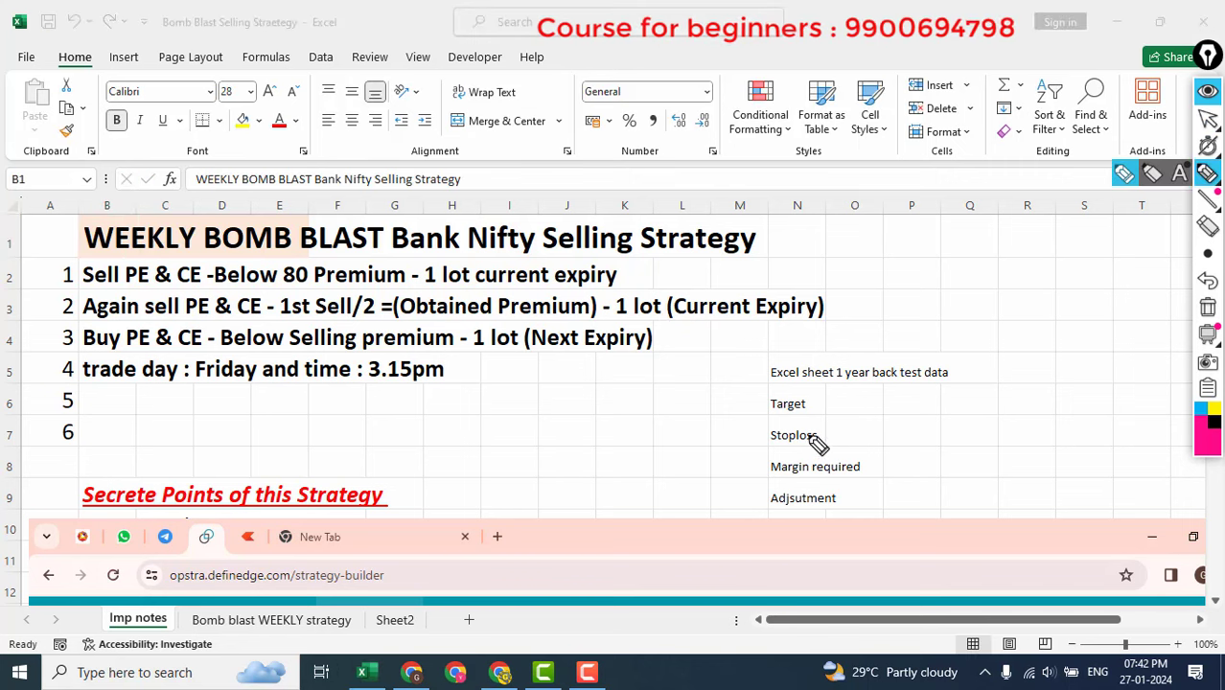
- Handwrite a short note below the strategy rules with arrows toward the weekly strategy sheet and the back test item, and clear it
{"action": "mouse_move", "coordinate": [596, 447]}
{"action": "left_mouse_down"}
{"action": "mouse_move", "coordinate": [643, 450]}
{"action": "mouse_move", "coordinate": [640, 413]}
{"action": "mouse_move", "coordinate": [671, 426]}
{"action": "mouse_move", "coordinate": [962, 259]}
{"action": "mouse_move", "coordinate": [980, 316]}
{"action": "left_mouse_up"}
{"action": "mouse_move", "coordinate": [574, 473]}
{"action": "left_mouse_down"}
{"action": "mouse_move", "coordinate": [317, 614]}
{"action": "mouse_move", "coordinate": [312, 593]}
{"action": "mouse_move", "coordinate": [393, 612]}
{"action": "left_mouse_up"}
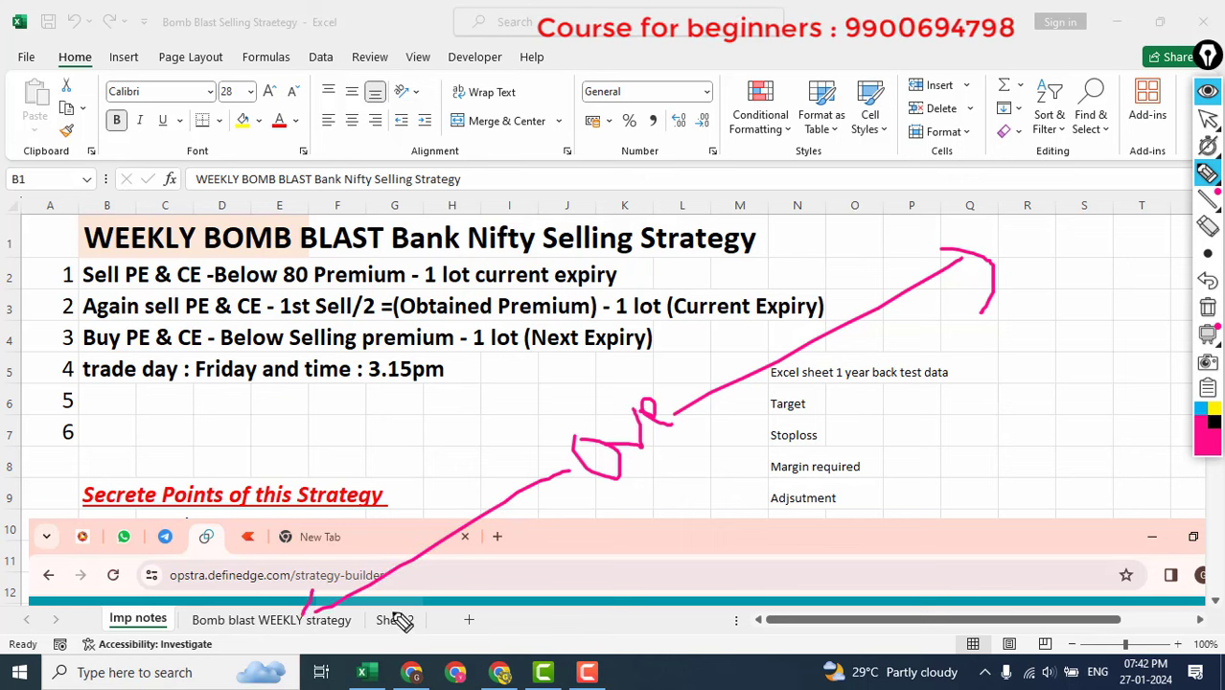
{"action": "left_click", "coordinate": [1208, 309]}
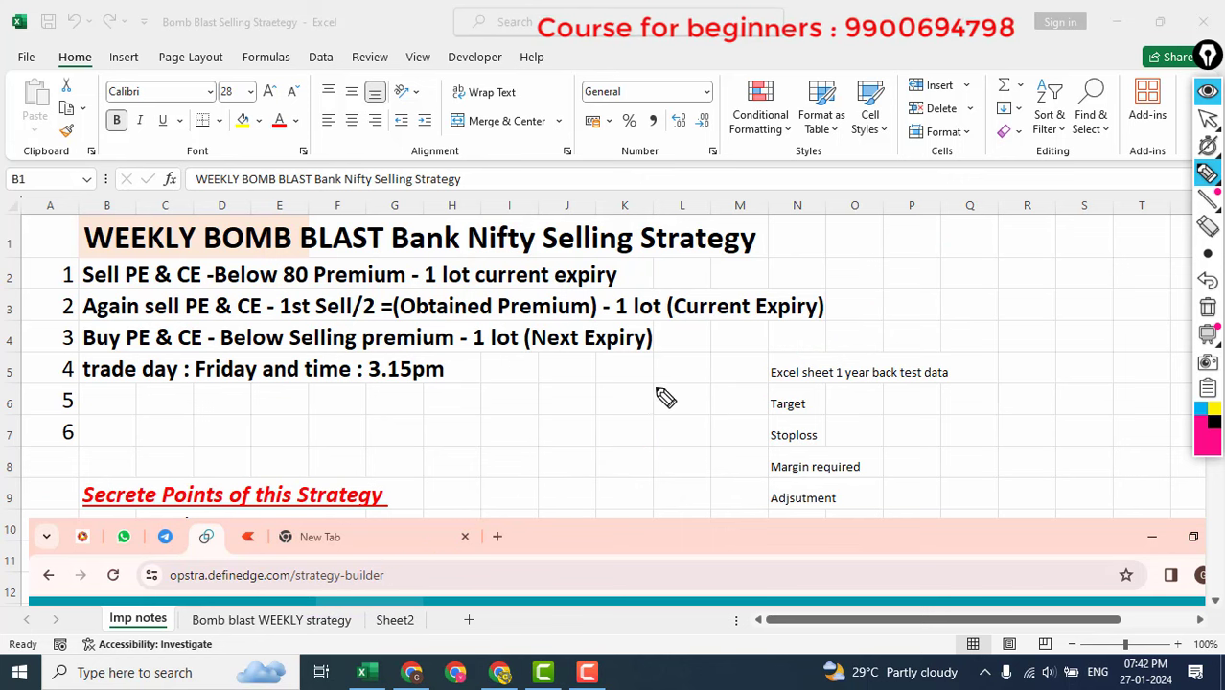
- Handwrite a circled, underlined two-digit number below the strategy rules with a long line leading from it, and clear the ink
{"action": "mouse_move", "coordinate": [628, 402]}
{"action": "left_mouse_down"}
{"action": "mouse_move", "coordinate": [648, 447]}
{"action": "mouse_move", "coordinate": [667, 405]}
{"action": "mouse_move", "coordinate": [699, 418]}
{"action": "mouse_move", "coordinate": [659, 456]}
{"action": "mouse_move", "coordinate": [710, 436]}
{"action": "mouse_move", "coordinate": [674, 466]}
{"action": "mouse_move", "coordinate": [735, 417]}
{"action": "mouse_move", "coordinate": [566, 398]}
{"action": "mouse_move", "coordinate": [671, 485]}
{"action": "left_mouse_up"}
{"action": "mouse_move", "coordinate": [692, 438]}
{"action": "left_mouse_down"}
{"action": "mouse_move", "coordinate": [705, 399]}
{"action": "mouse_move", "coordinate": [947, 254]}
{"action": "left_mouse_up"}
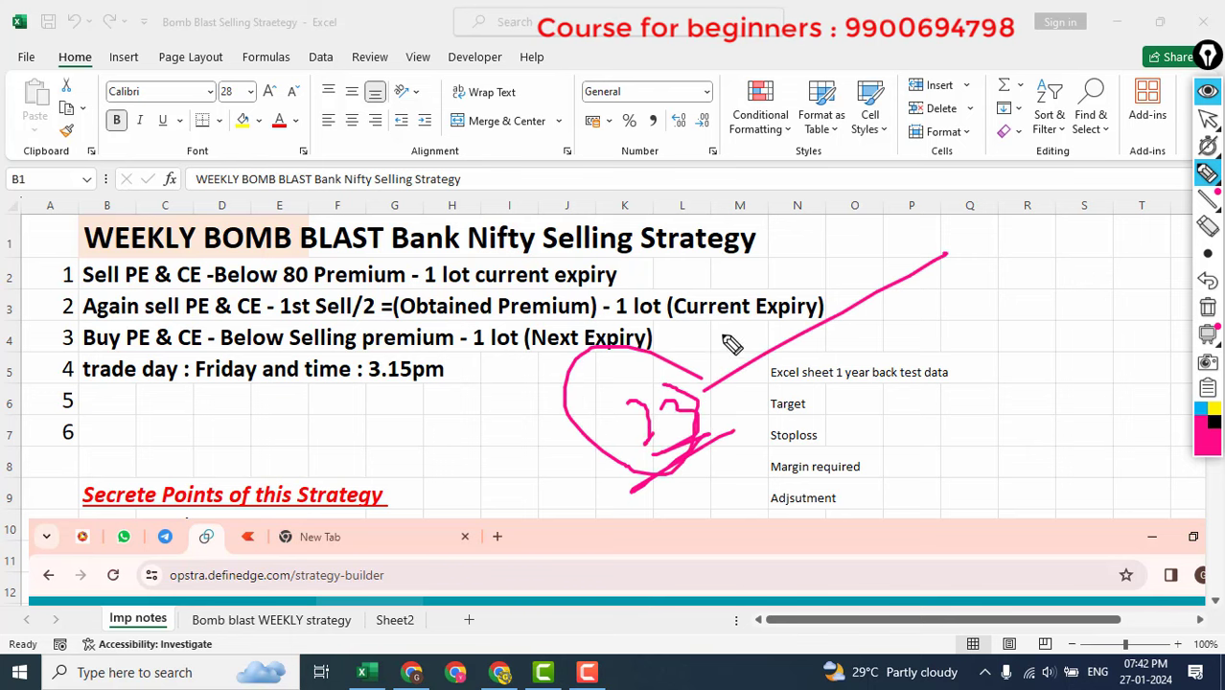
{"action": "mouse_move", "coordinate": [706, 334]}
{"action": "left_mouse_down"}
{"action": "mouse_move", "coordinate": [691, 384]}
{"action": "mouse_move", "coordinate": [764, 396]}
{"action": "left_mouse_up"}
{"action": "left_click", "coordinate": [1208, 307]}
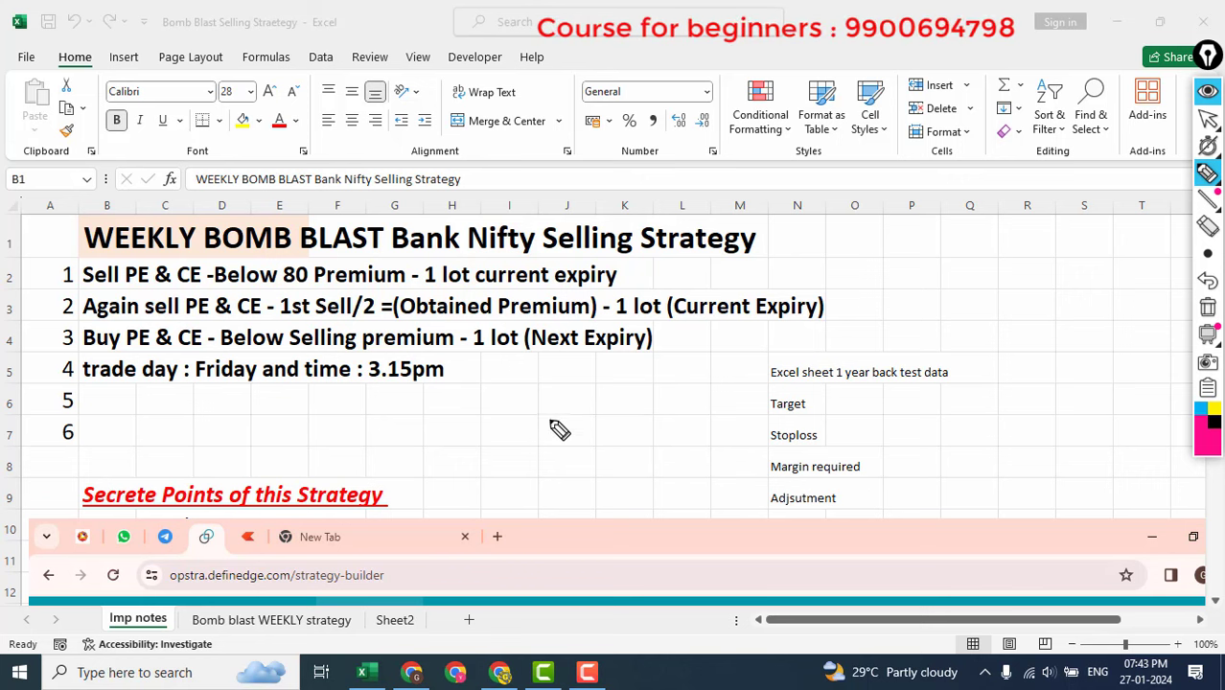
- Draw two ink ticks below the strategy rules, a curved arrow toward the back test data item, and a circle around the ticks
{"action": "left_click_drag", "start_coordinate": [524, 428], "coordinate": [592, 364]}
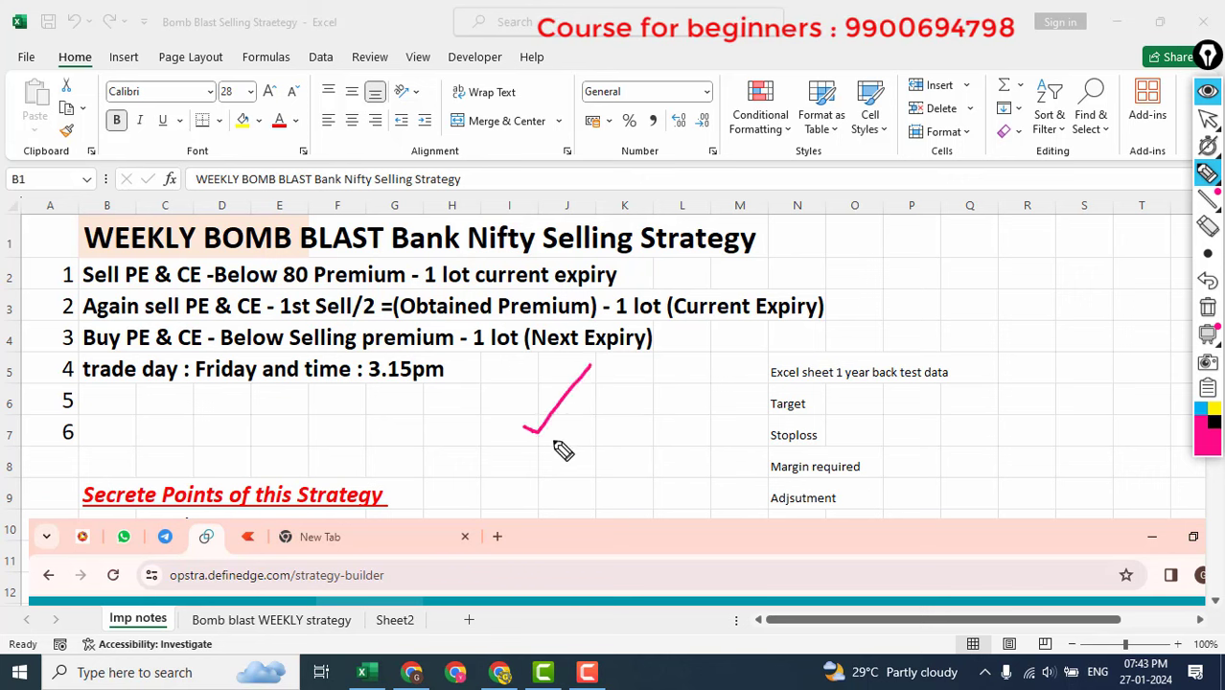
{"action": "mouse_move", "coordinate": [554, 443]}
{"action": "left_mouse_down"}
{"action": "mouse_move", "coordinate": [586, 432]}
{"action": "mouse_move", "coordinate": [660, 357]}
{"action": "mouse_move", "coordinate": [928, 333]}
{"action": "mouse_move", "coordinate": [980, 310]}
{"action": "left_mouse_up"}
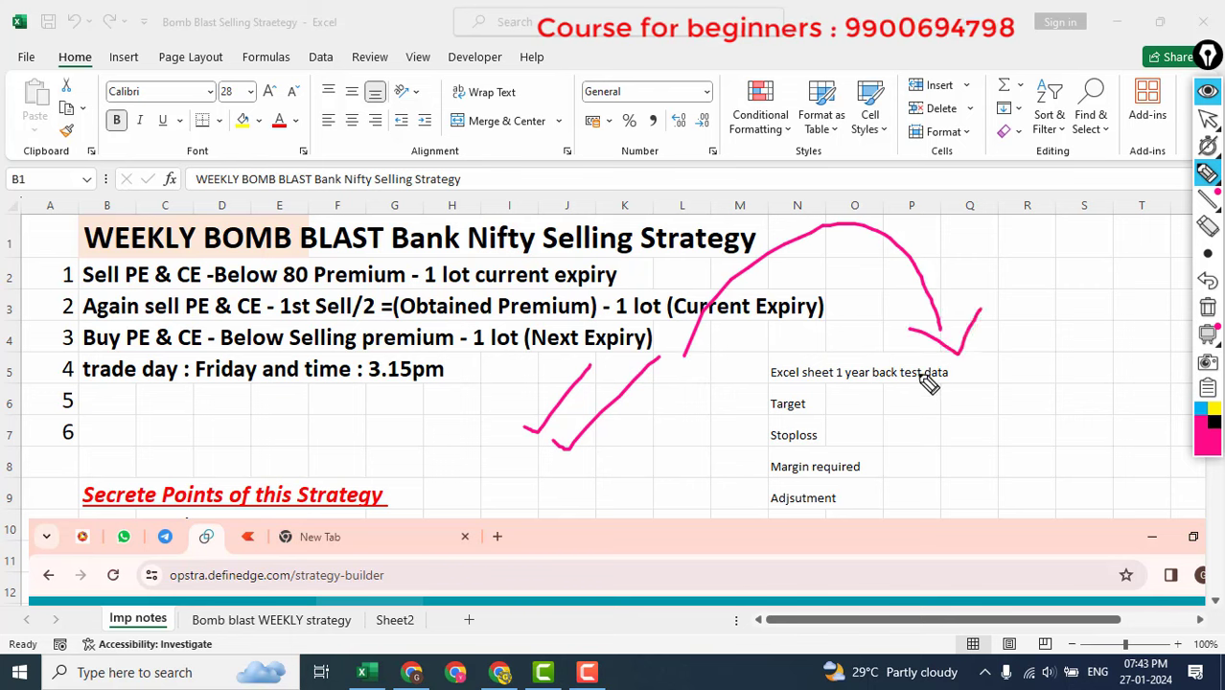
{"action": "mouse_move", "coordinate": [575, 310]}
{"action": "left_mouse_down"}
{"action": "mouse_move", "coordinate": [676, 400]}
{"action": "mouse_move", "coordinate": [605, 314]}
{"action": "left_mouse_up"}
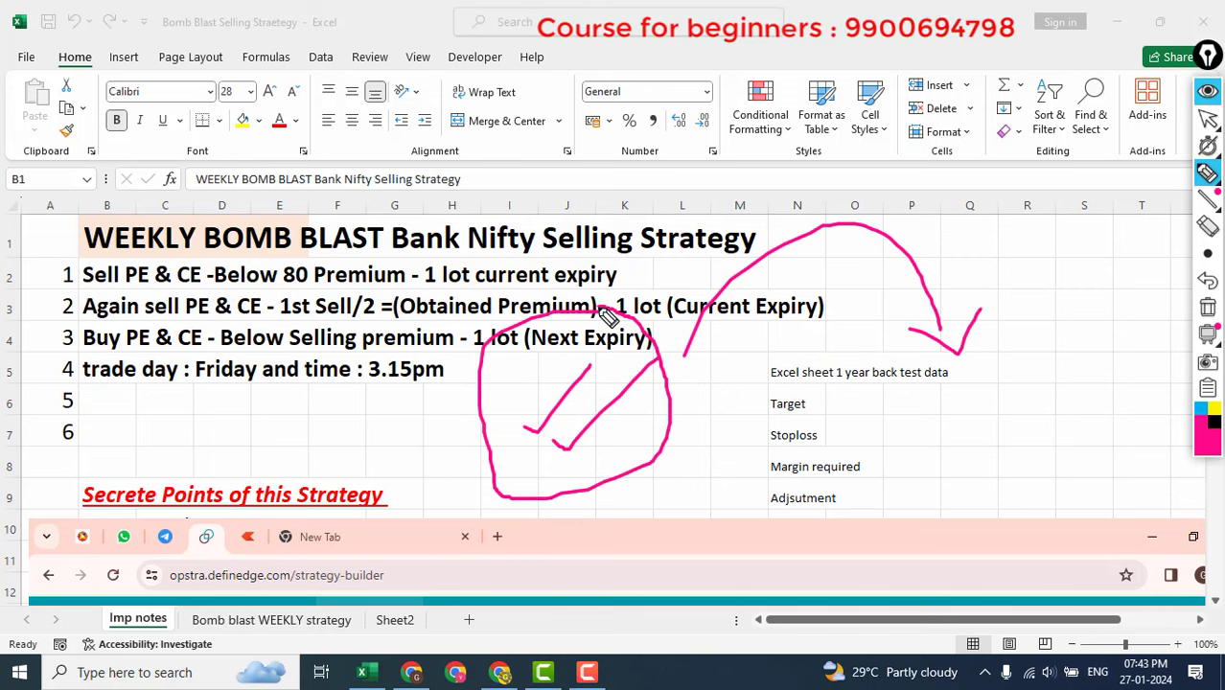
- Draw a large ink tick across the circled ticks below the strategy rules and clear all the ink
{"action": "left_click_drag", "start_coordinate": [428, 469], "coordinate": [621, 321]}
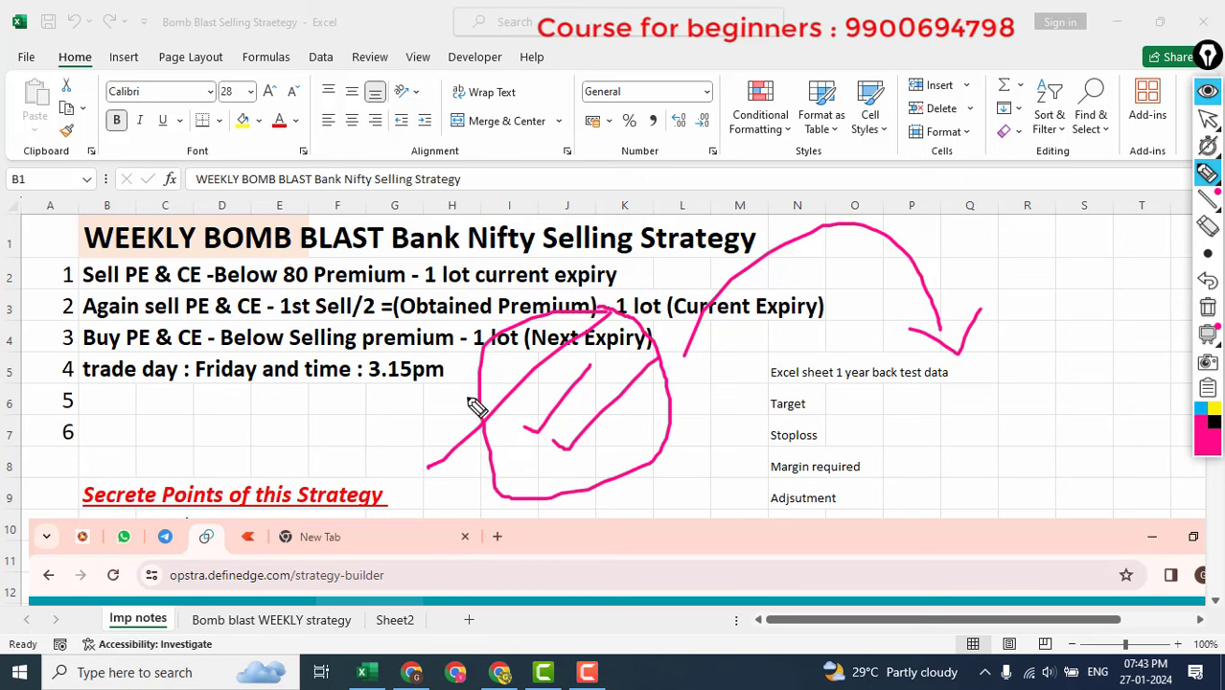
{"action": "left_click", "coordinate": [1207, 307]}
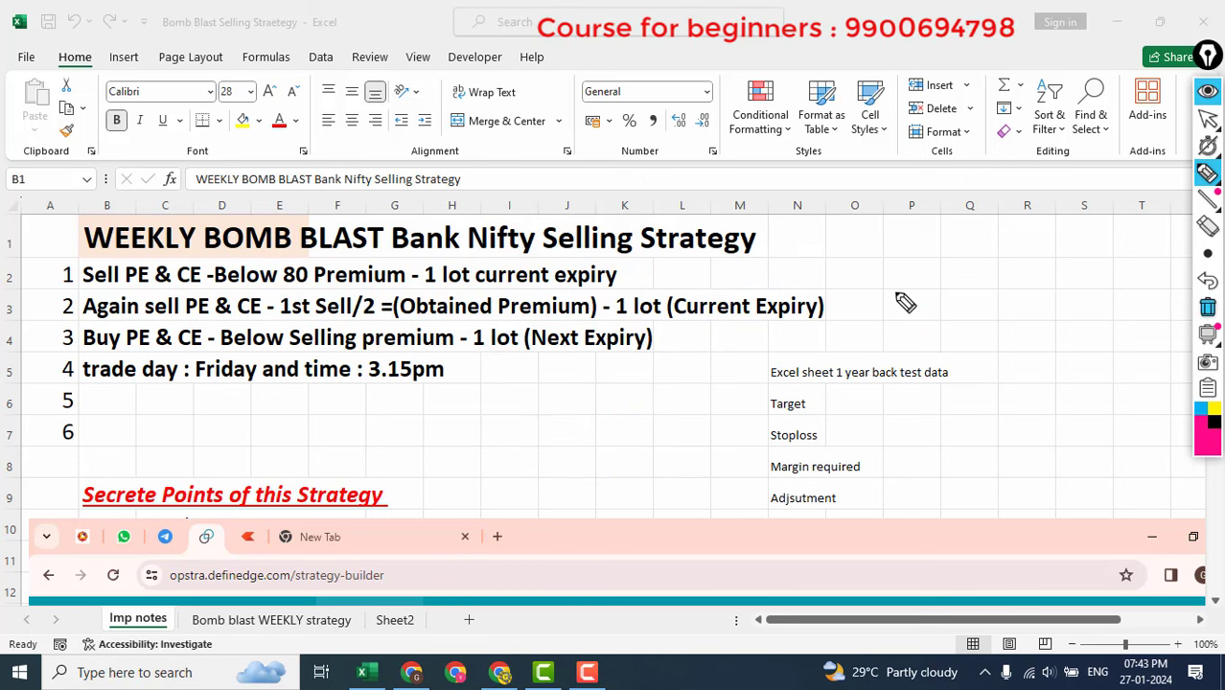
- Draw an ink brace and tick beside the back test, target and stoploss list, add two ticks above it, and clear the ink
{"action": "mouse_move", "coordinate": [735, 361]}
{"action": "left_mouse_down"}
{"action": "mouse_move", "coordinate": [685, 464]}
{"action": "mouse_move", "coordinate": [696, 522]}
{"action": "left_mouse_up"}
{"action": "mouse_move", "coordinate": [611, 433]}
{"action": "left_mouse_down"}
{"action": "mouse_move", "coordinate": [645, 422]}
{"action": "mouse_move", "coordinate": [683, 387]}
{"action": "left_mouse_up"}
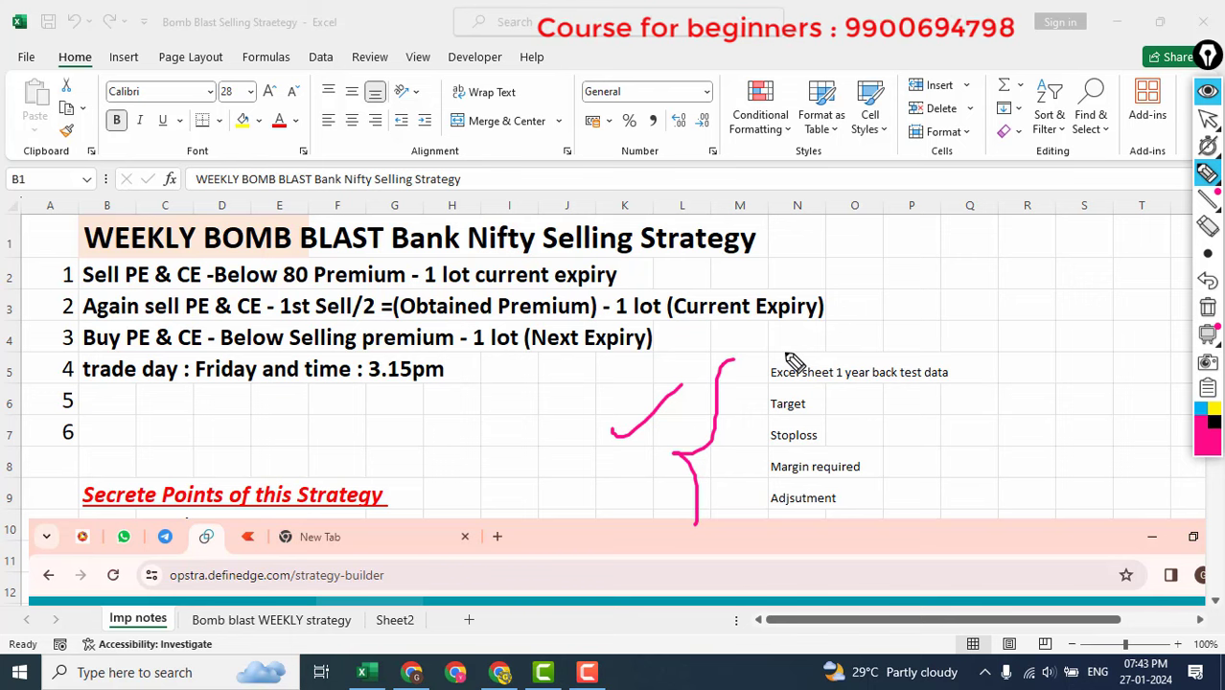
{"action": "mouse_move", "coordinate": [827, 320]}
{"action": "left_mouse_down"}
{"action": "mouse_move", "coordinate": [957, 257]}
{"action": "mouse_move", "coordinate": [968, 230]}
{"action": "left_mouse_up"}
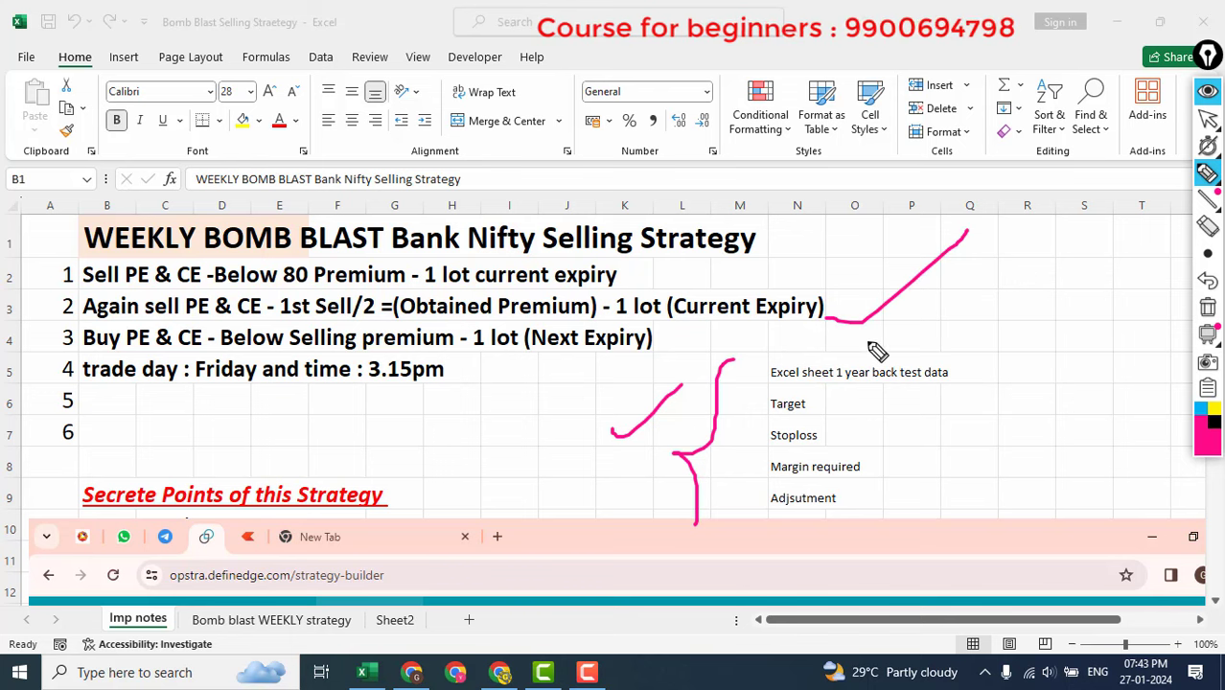
{"action": "left_click_drag", "start_coordinate": [869, 349], "coordinate": [1014, 245]}
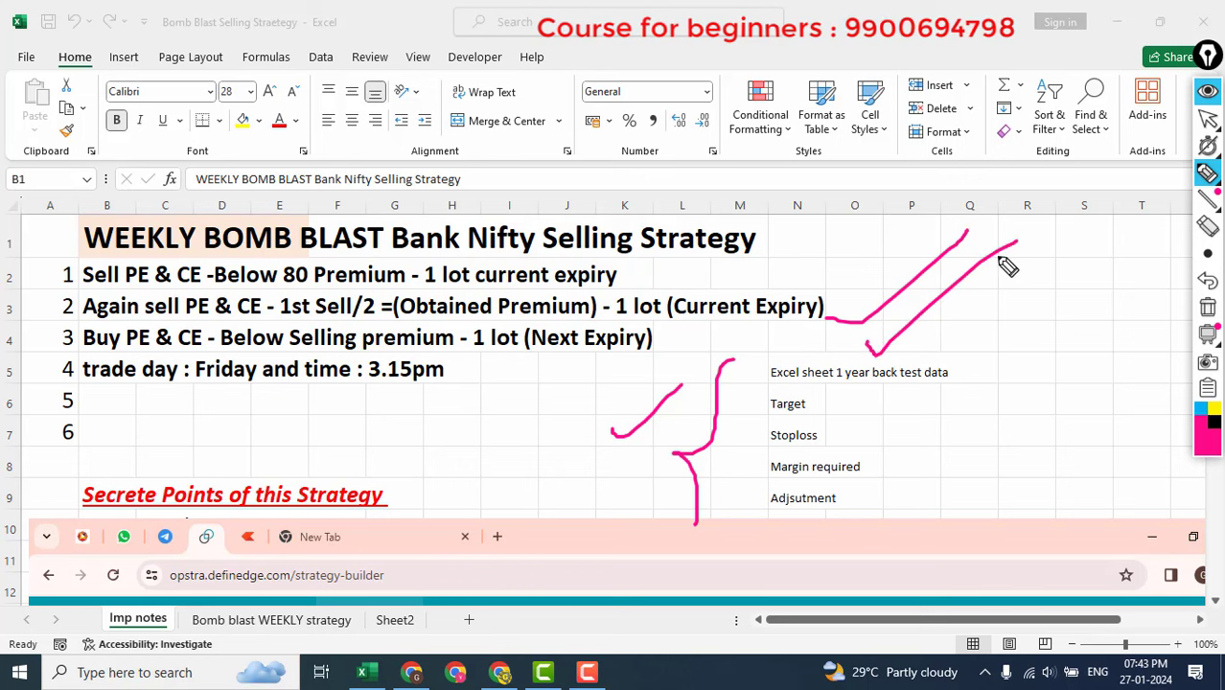
{"action": "left_click", "coordinate": [1208, 307]}
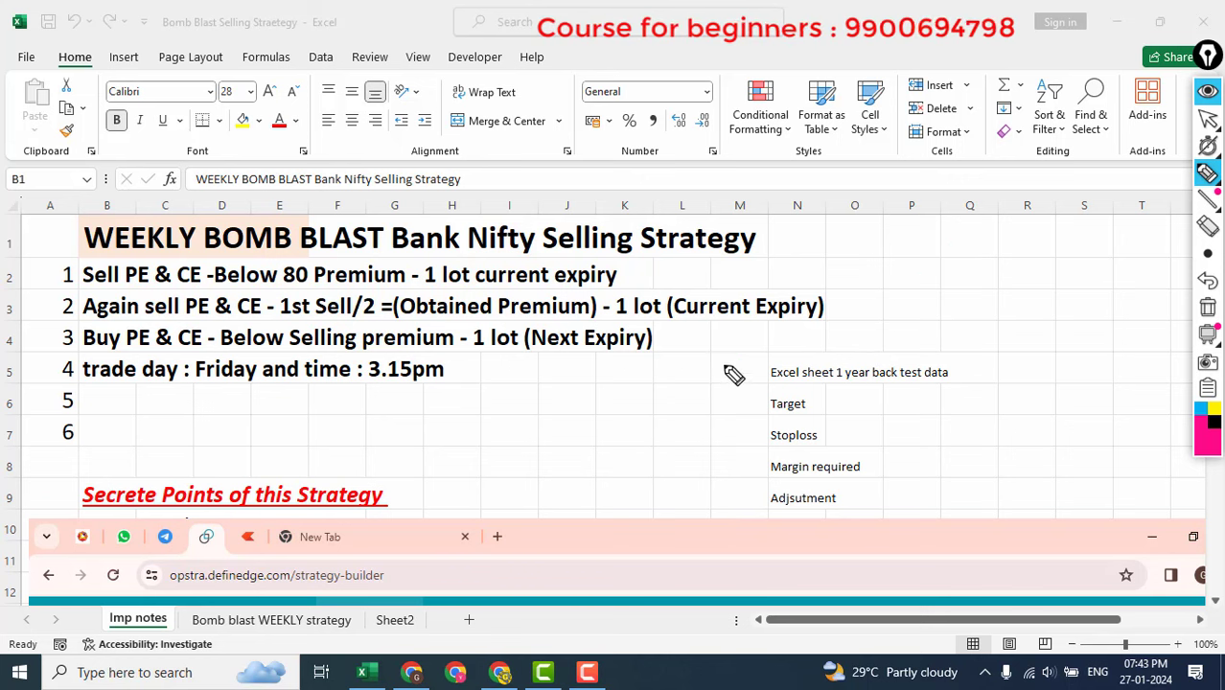
- Enclose the back test to adjustment list between two ink braces, draw a large tick above it, and clear the ink
{"action": "mouse_move", "coordinate": [734, 365]}
{"action": "left_mouse_down"}
{"action": "mouse_move", "coordinate": [700, 459]}
{"action": "mouse_move", "coordinate": [632, 501]}
{"action": "mouse_move", "coordinate": [686, 596]}
{"action": "left_mouse_up"}
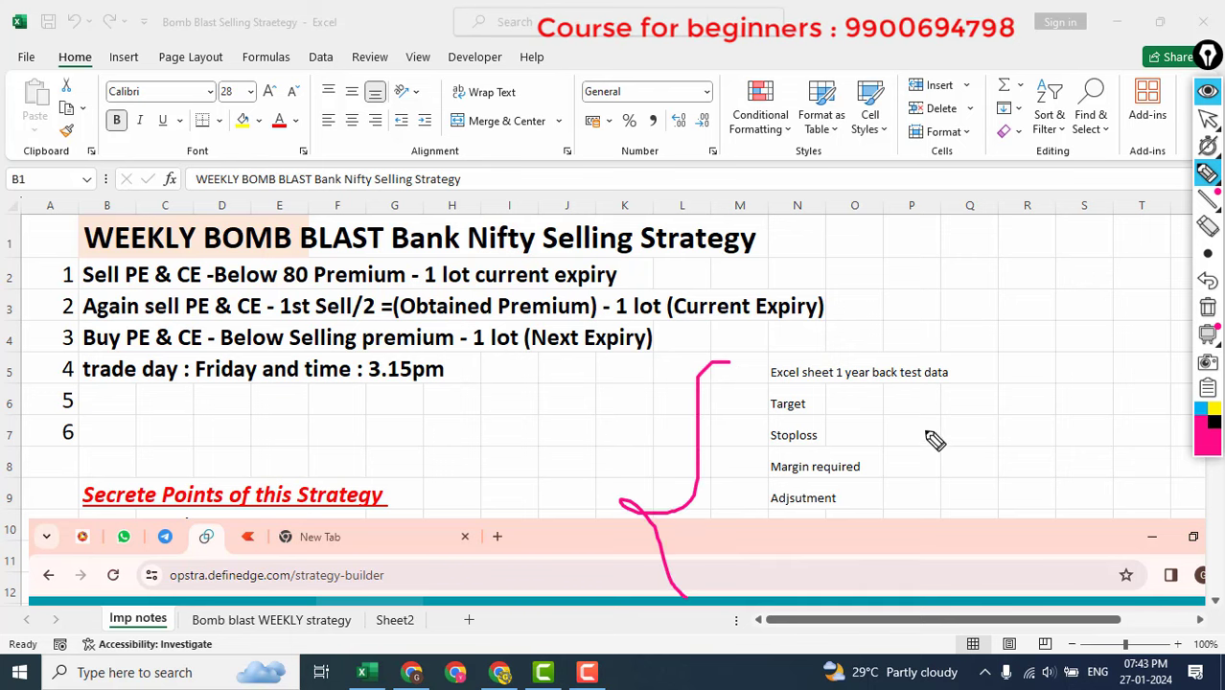
{"action": "left_click_drag", "start_coordinate": [966, 342], "coordinate": [989, 505]}
{"action": "left_click_drag", "start_coordinate": [1018, 407], "coordinate": [995, 420]}
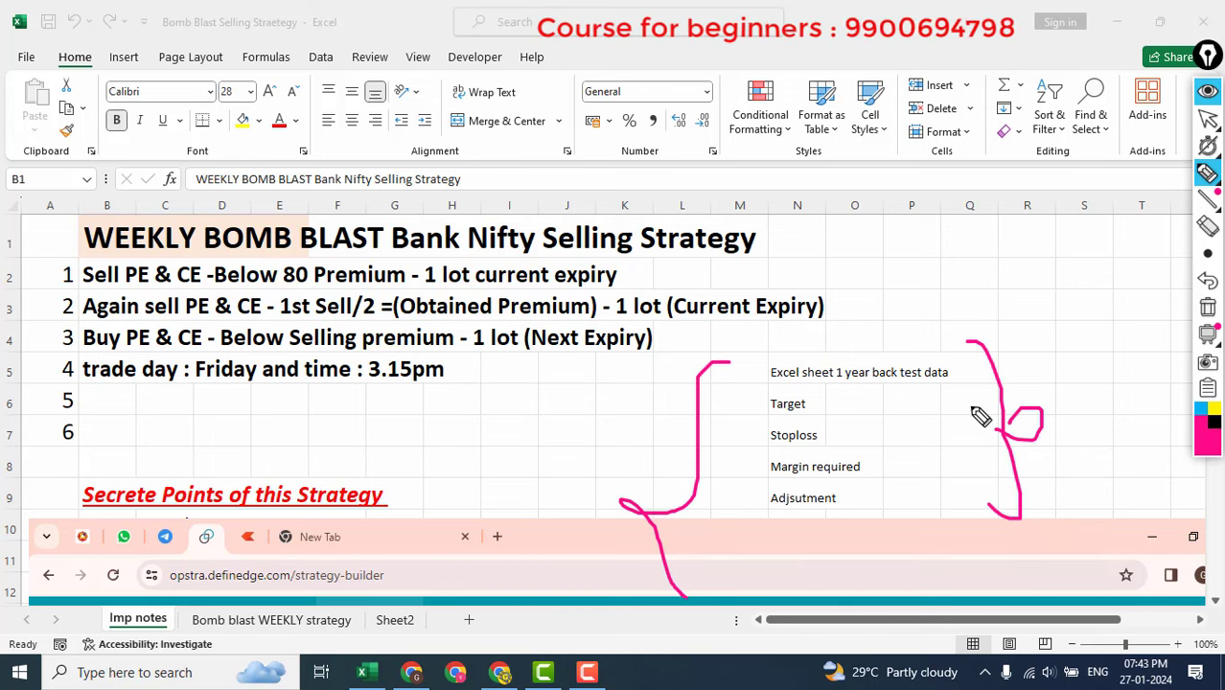
{"action": "left_click_drag", "start_coordinate": [836, 338], "coordinate": [1062, 163]}
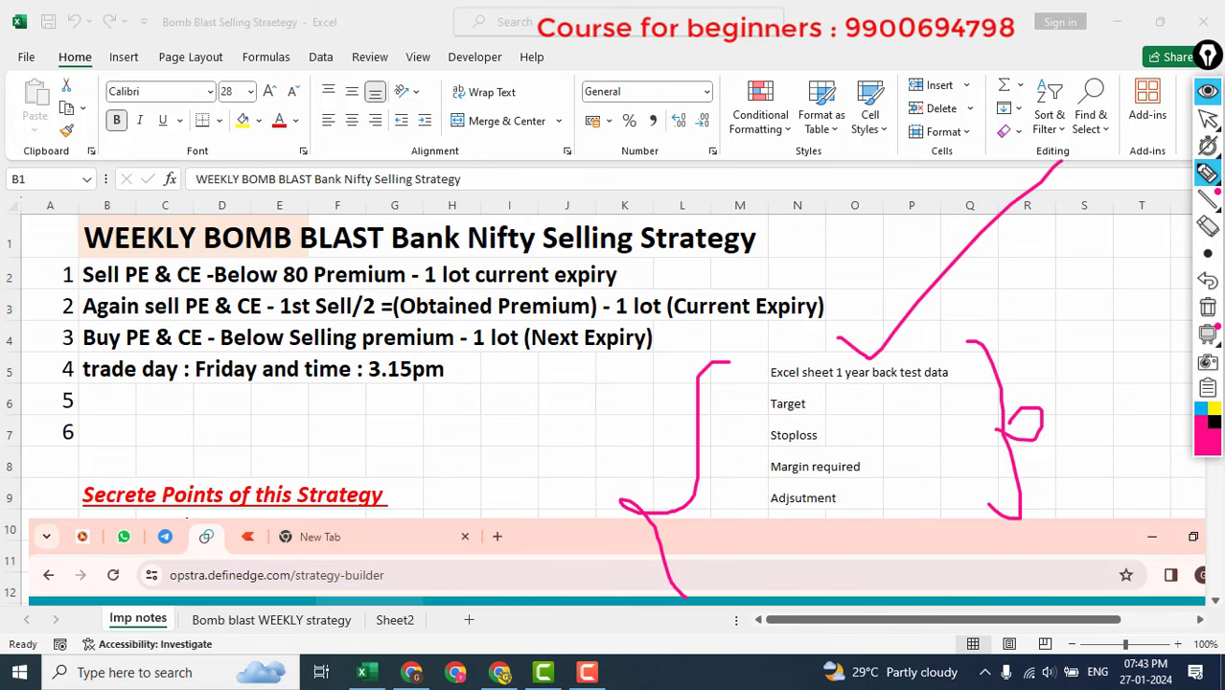
{"action": "left_click", "coordinate": [1208, 306]}
- Handwrite 3.20 above the back test item with short handwritten notes and an underline beside it, and clear the ink
{"action": "mouse_move", "coordinate": [876, 317]}
{"action": "left_mouse_down"}
{"action": "mouse_move", "coordinate": [901, 336]}
{"action": "mouse_move", "coordinate": [887, 351]}
{"action": "left_mouse_up"}
{"action": "left_click", "coordinate": [923, 331]}
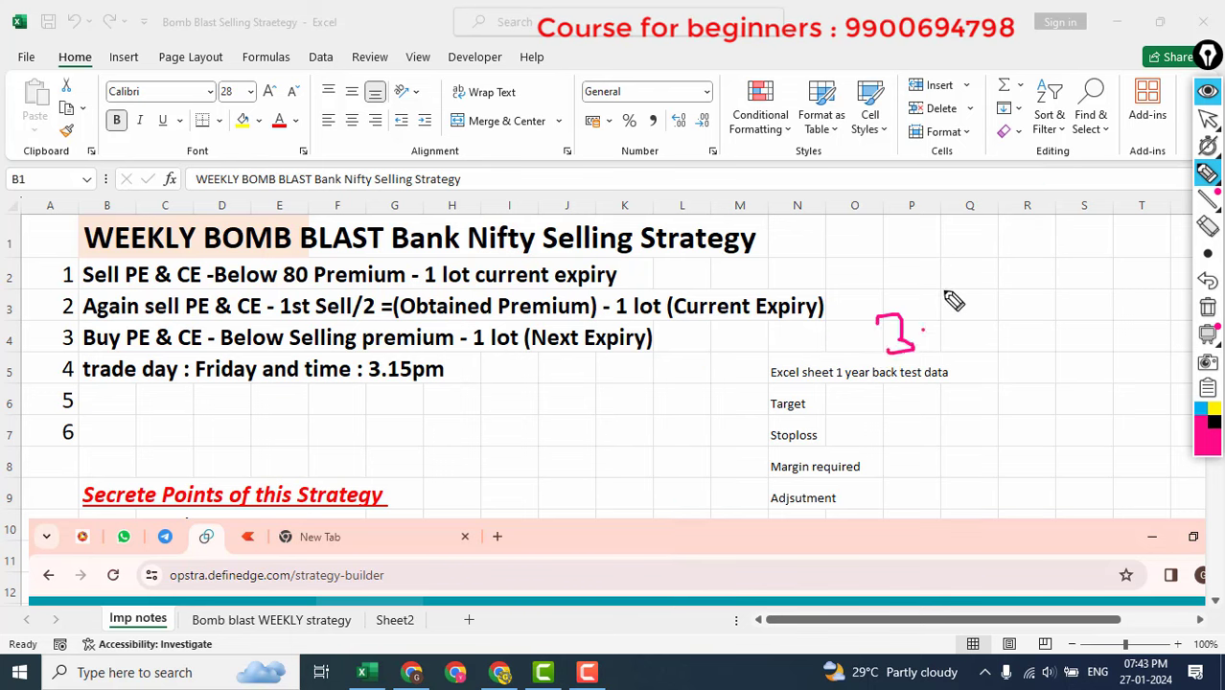
{"action": "mouse_move", "coordinate": [944, 290]}
{"action": "left_mouse_down"}
{"action": "mouse_move", "coordinate": [962, 323]}
{"action": "mouse_move", "coordinate": [999, 305]}
{"action": "left_mouse_up"}
{"action": "mouse_move", "coordinate": [941, 395]}
{"action": "left_mouse_down"}
{"action": "mouse_move", "coordinate": [955, 416]}
{"action": "mouse_move", "coordinate": [992, 401]}
{"action": "left_mouse_up"}
{"action": "left_click_drag", "start_coordinate": [1002, 342], "coordinate": [952, 376]}
{"action": "left_click_drag", "start_coordinate": [1055, 363], "coordinate": [1069, 371]}
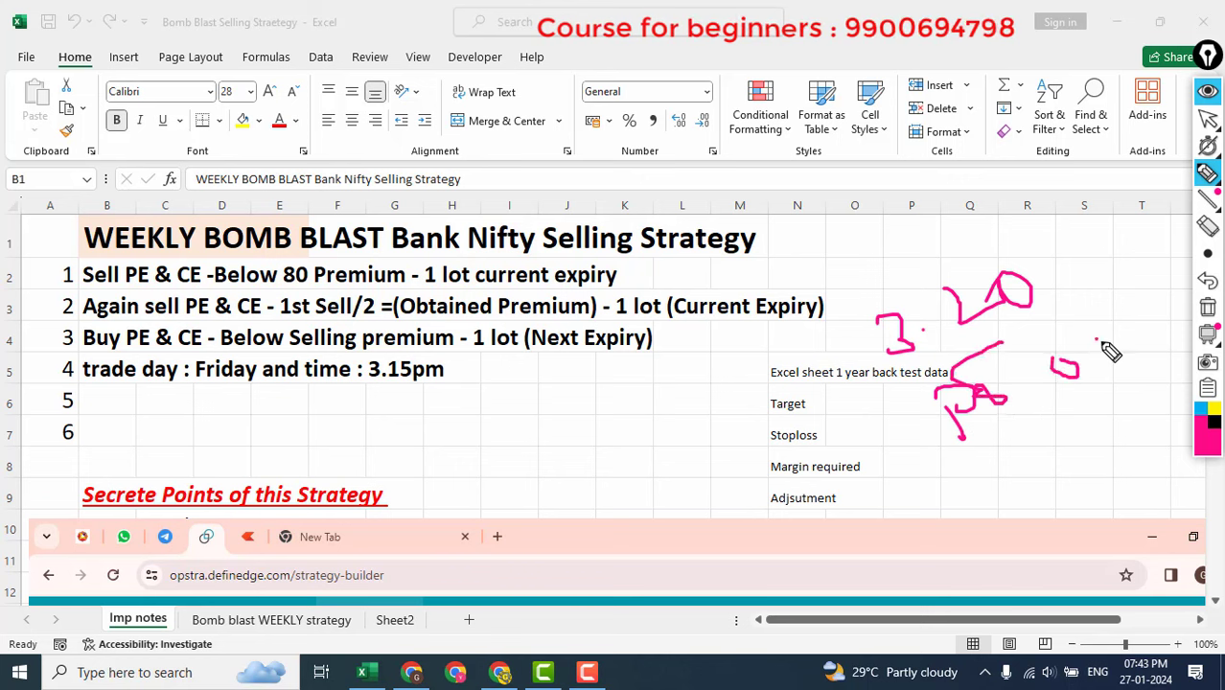
{"action": "left_click_drag", "start_coordinate": [1096, 322], "coordinate": [1125, 351]}
{"action": "mouse_move", "coordinate": [1153, 310]}
{"action": "left_mouse_down"}
{"action": "mouse_move", "coordinate": [1121, 363]}
{"action": "mouse_move", "coordinate": [1168, 331]}
{"action": "left_mouse_up"}
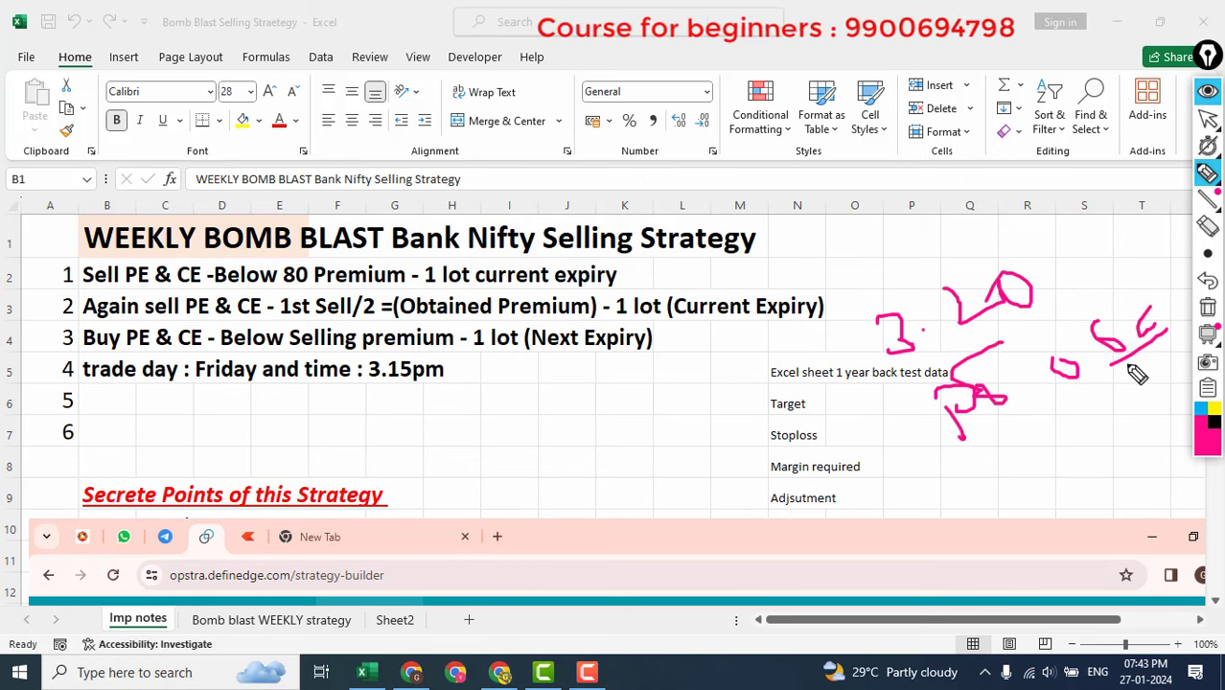
{"action": "left_click_drag", "start_coordinate": [939, 446], "coordinate": [1022, 414]}
{"action": "left_click", "coordinate": [1207, 307]}
- Draw an ink arc over the target and stoploss items, and circle the whole list with a large tick through the back test item
{"action": "mouse_move", "coordinate": [681, 416]}
{"action": "left_mouse_down"}
{"action": "mouse_move", "coordinate": [820, 439]}
{"action": "mouse_move", "coordinate": [824, 450]}
{"action": "left_mouse_up"}
{"action": "mouse_move", "coordinate": [700, 327]}
{"action": "left_mouse_down"}
{"action": "mouse_move", "coordinate": [916, 408]}
{"action": "mouse_move", "coordinate": [1128, 173]}
{"action": "left_mouse_up"}
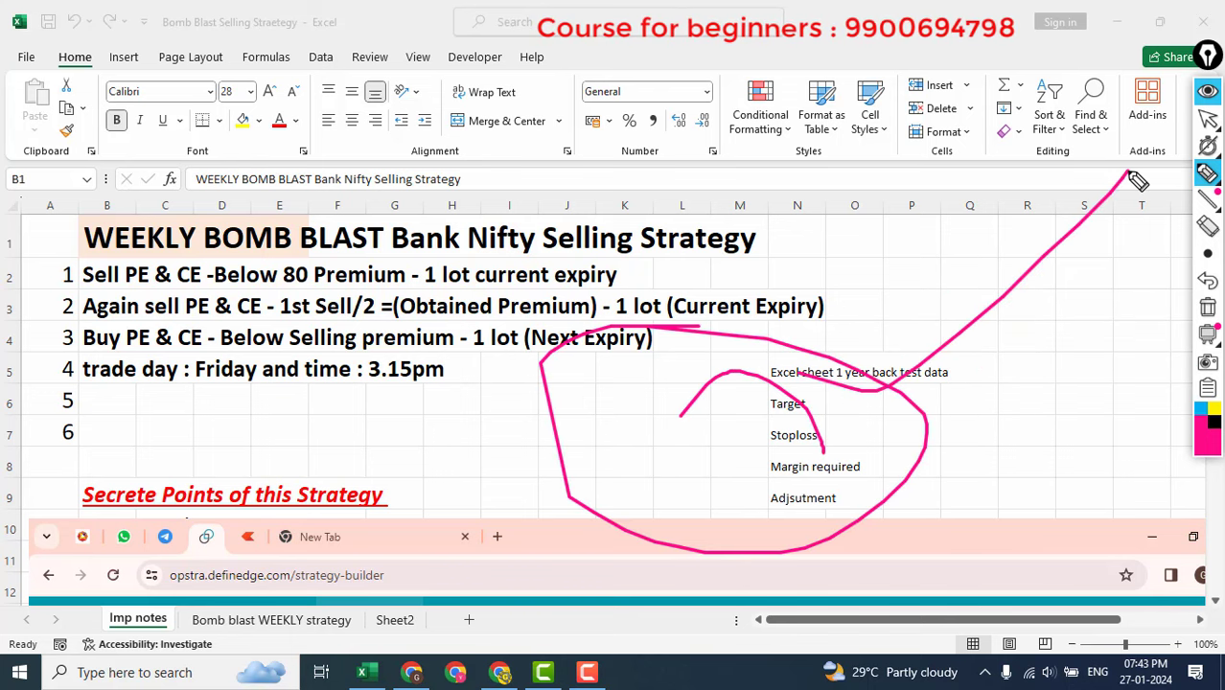